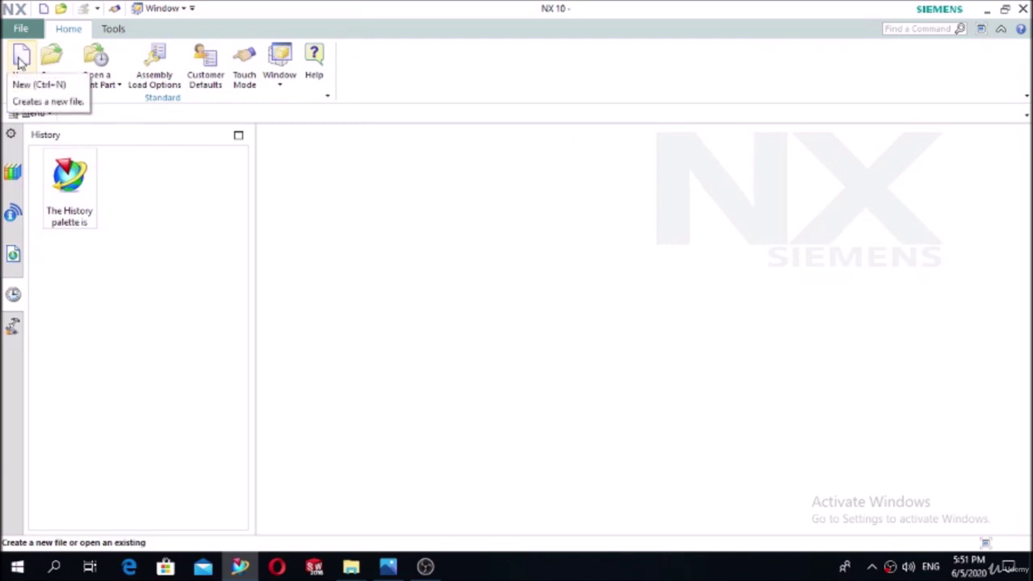
Create a new millimetre part from the Model template, named Part_1.prt, with the Desktop as its folder
{"action": "left_click", "coordinate": [20, 60]}
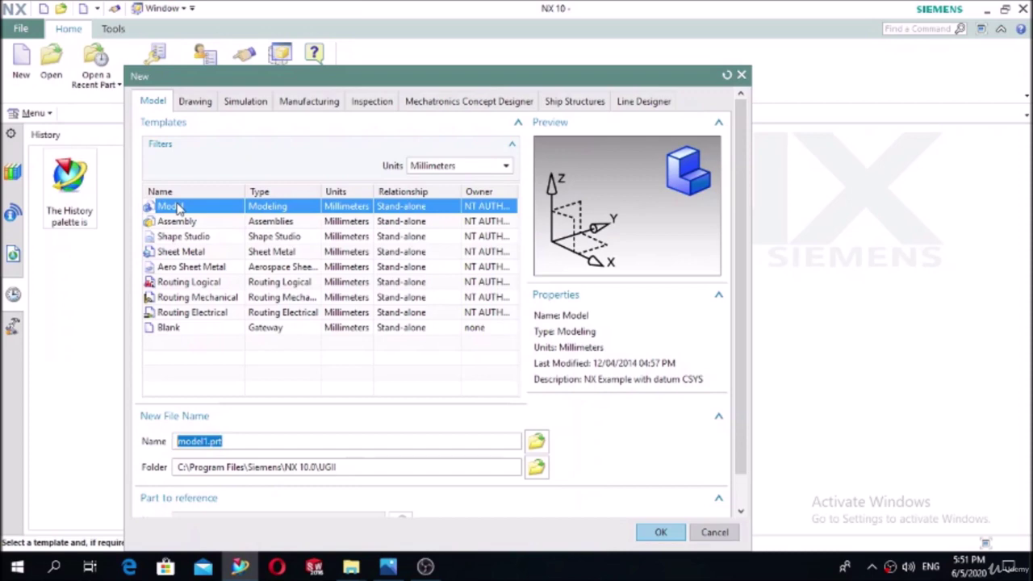
{"action": "left_click", "coordinate": [240, 441]}
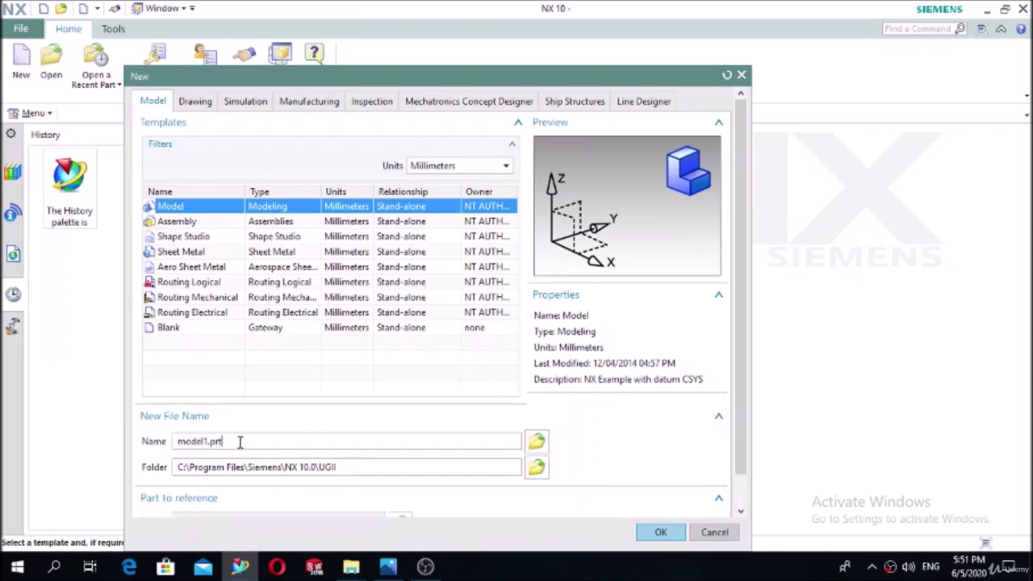
{"action": "left_click_drag", "start_coordinate": [239, 441], "coordinate": [171, 442]}
{"action": "type", "text": "P"}
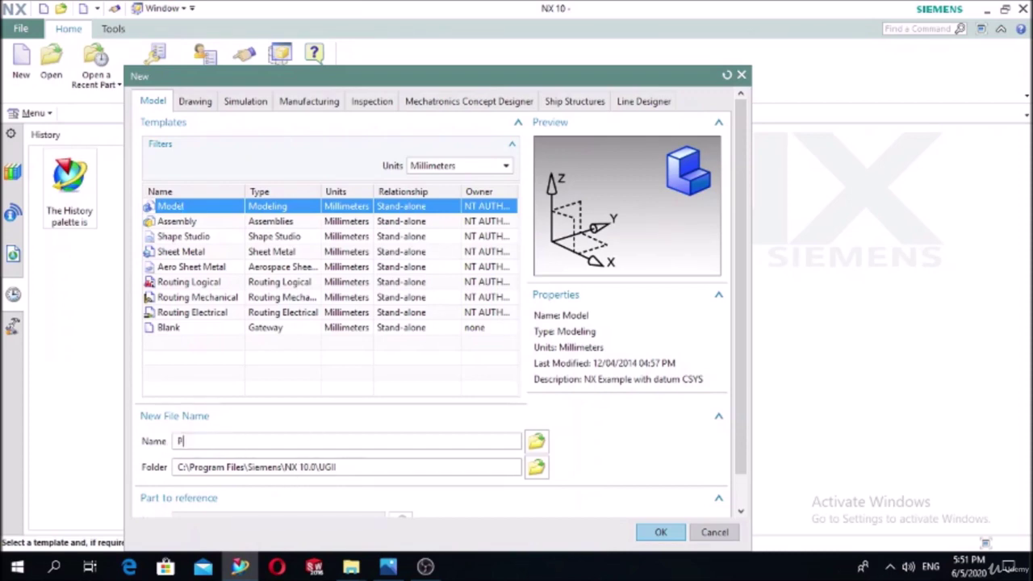
{"action": "type", "text": "art_1"}
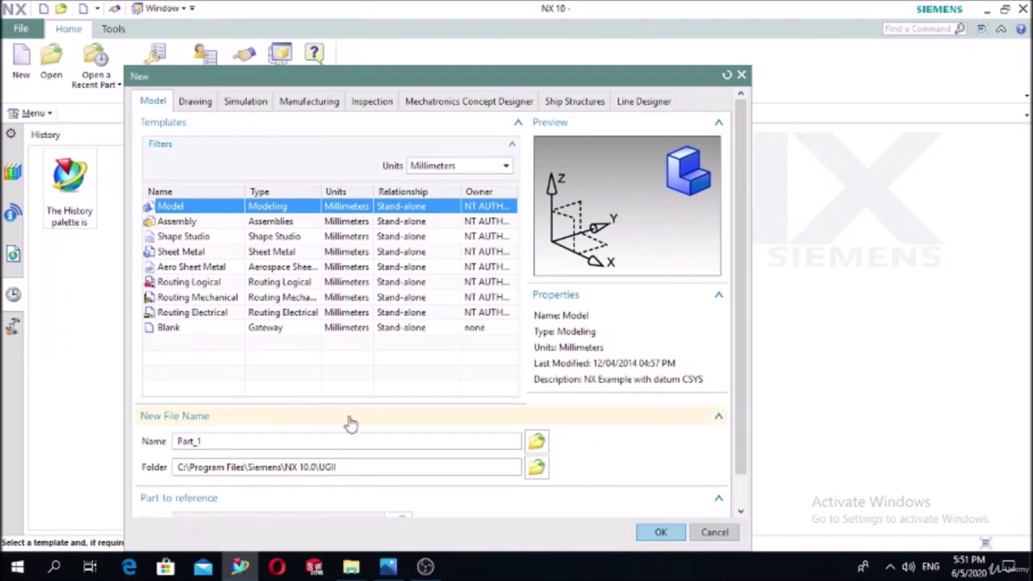
{"action": "type", "text": ".prt"}
{"action": "left_click", "coordinate": [535, 467]}
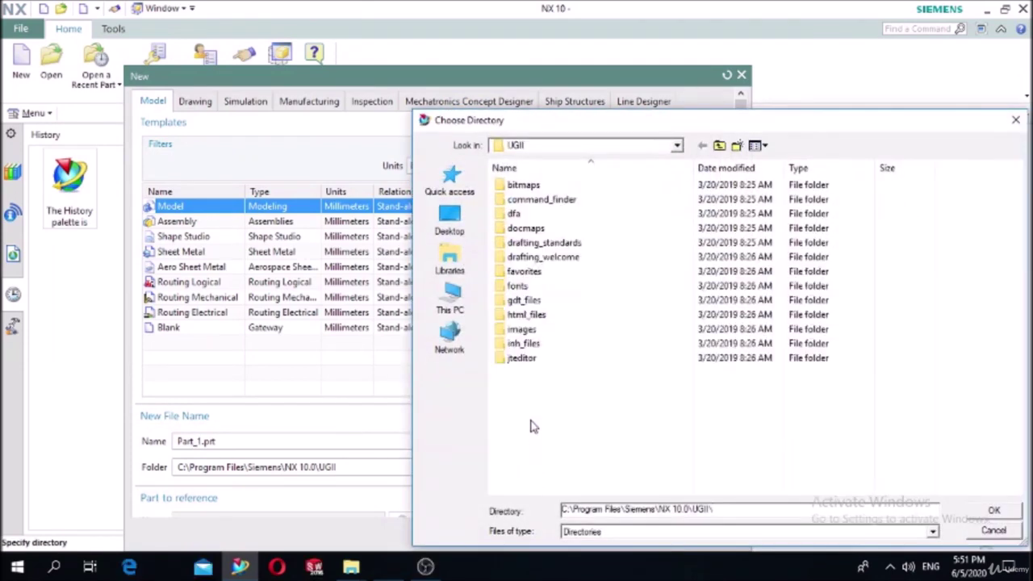
{"action": "left_click", "coordinate": [450, 216]}
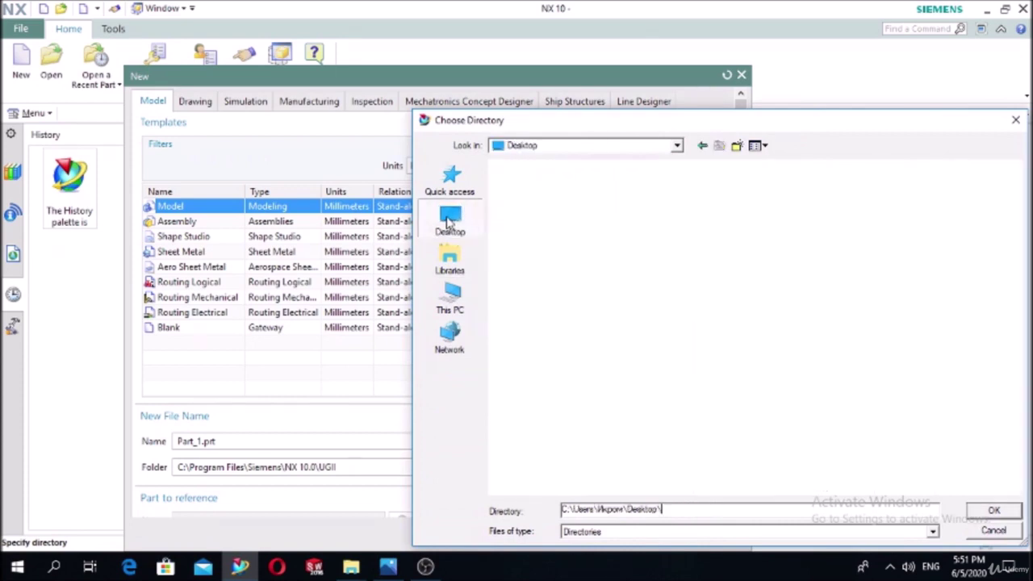
{"action": "left_click", "coordinate": [994, 512]}
{"action": "left_click", "coordinate": [661, 532]}
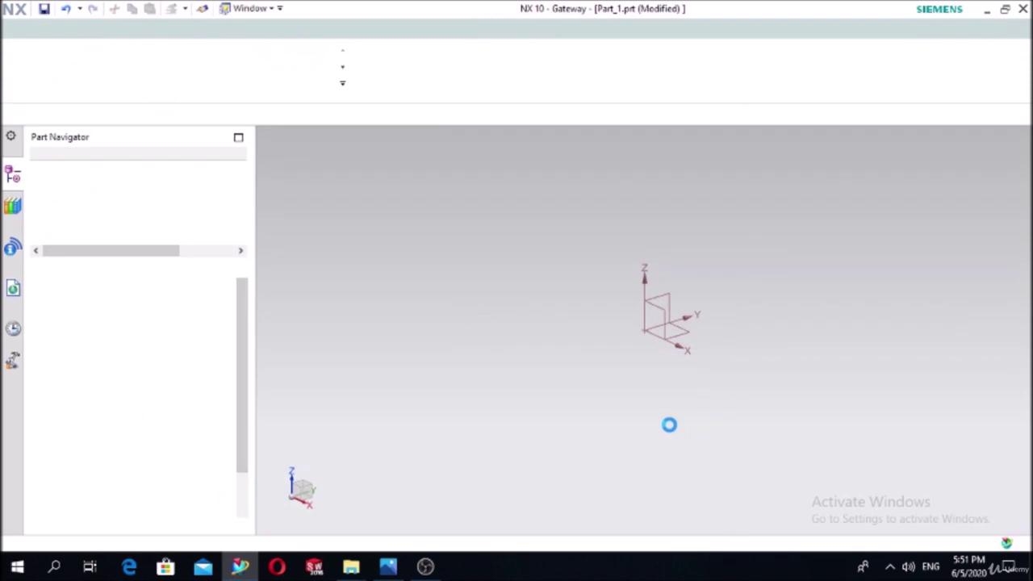
Consult the reference drawing 1.jpg in Photos, and start a sketch on the datum XY plane in NX
{"action": "left_click", "coordinate": [389, 567]}
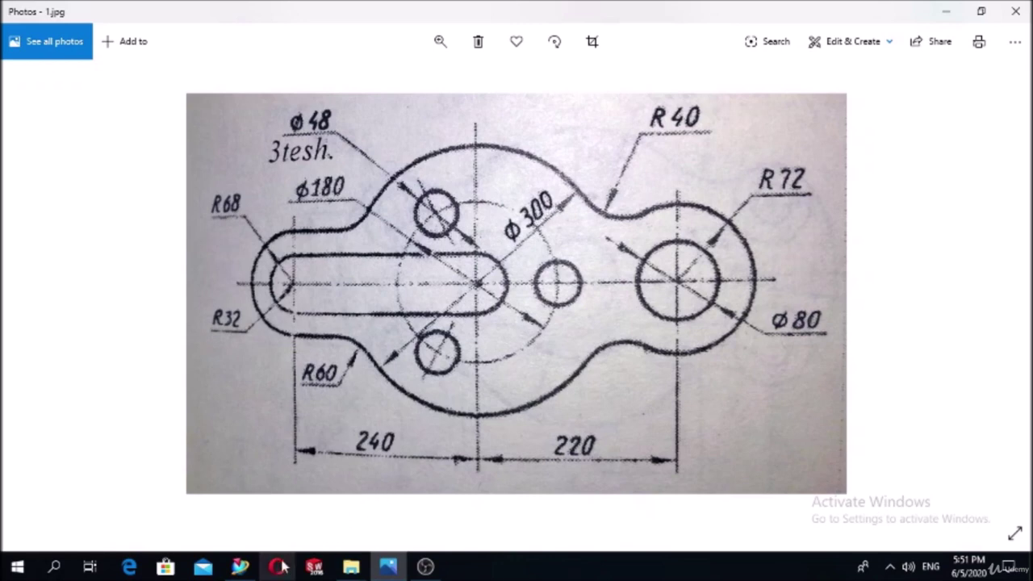
{"action": "left_click", "coordinate": [241, 567]}
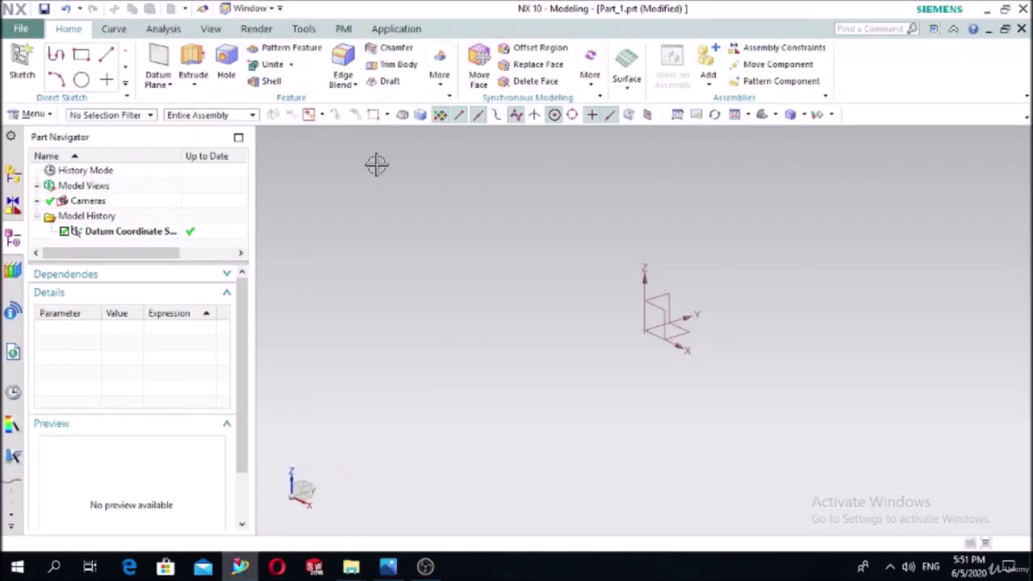
{"action": "left_click", "coordinate": [21, 64]}
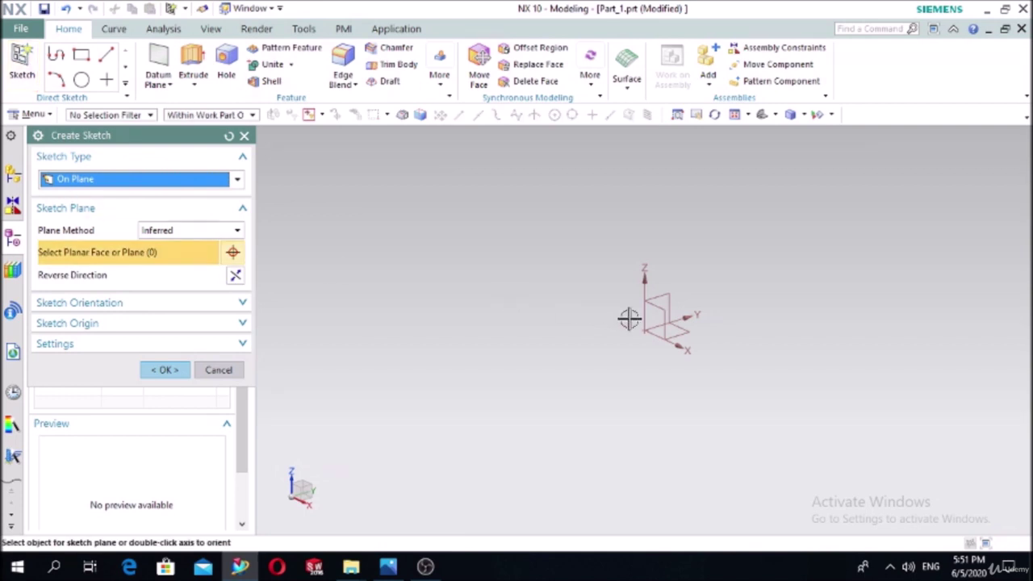
{"action": "left_click", "coordinate": [685, 327]}
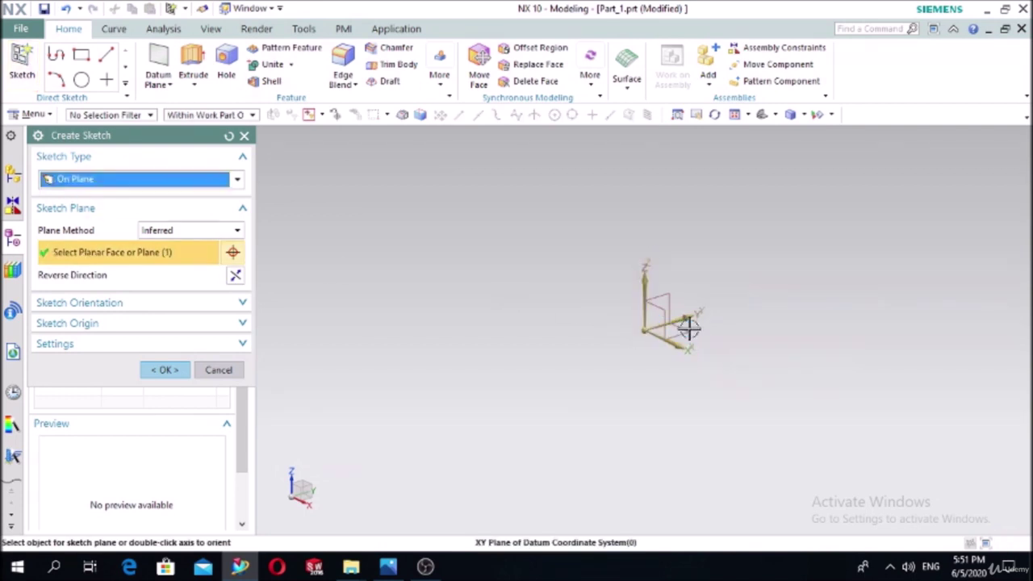
{"action": "left_click", "coordinate": [164, 370]}
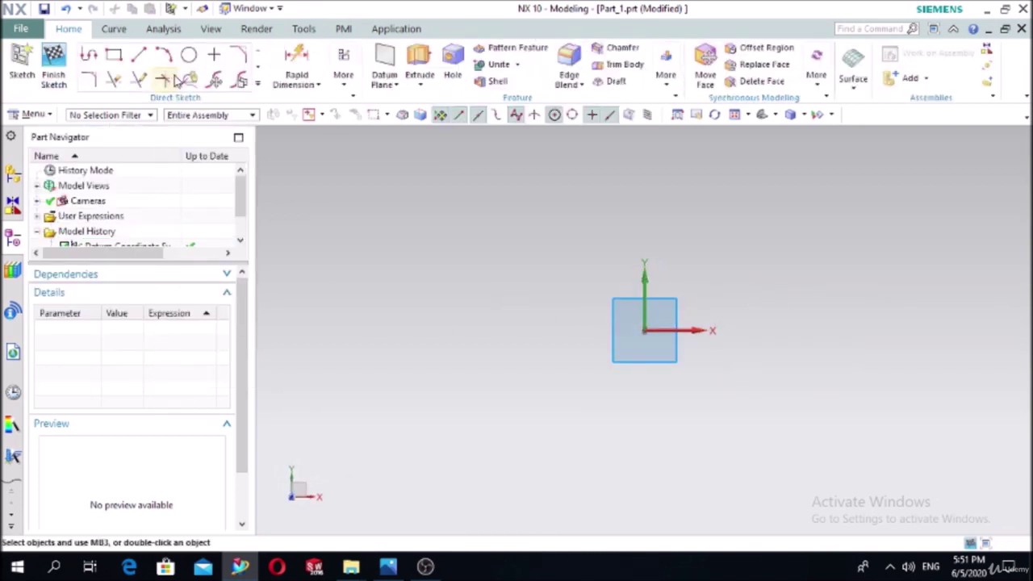
Sketch a circle about 114 mm in diameter centred on the datum origin
{"action": "left_click", "coordinate": [189, 57]}
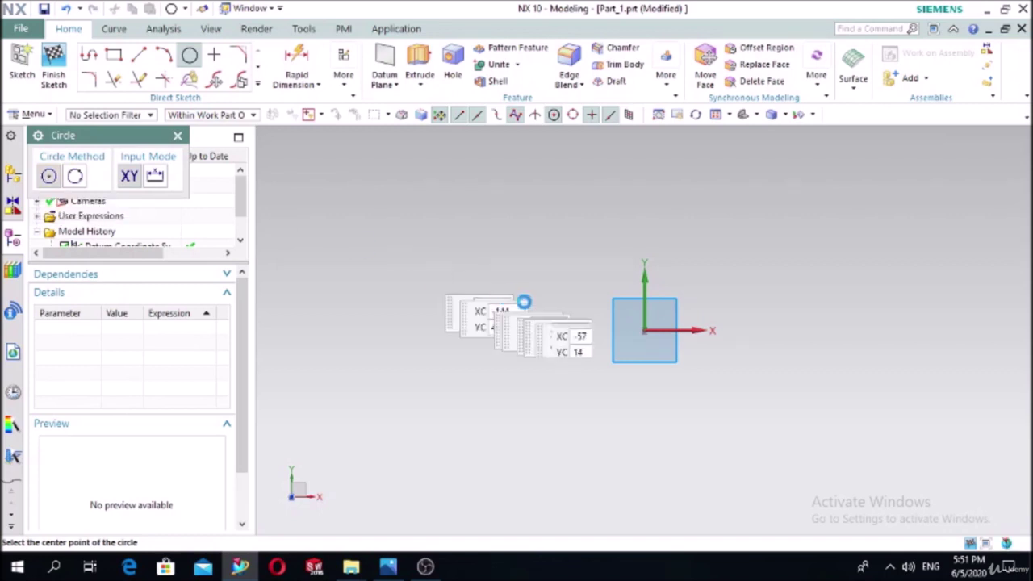
{"action": "left_click", "coordinate": [644, 330]}
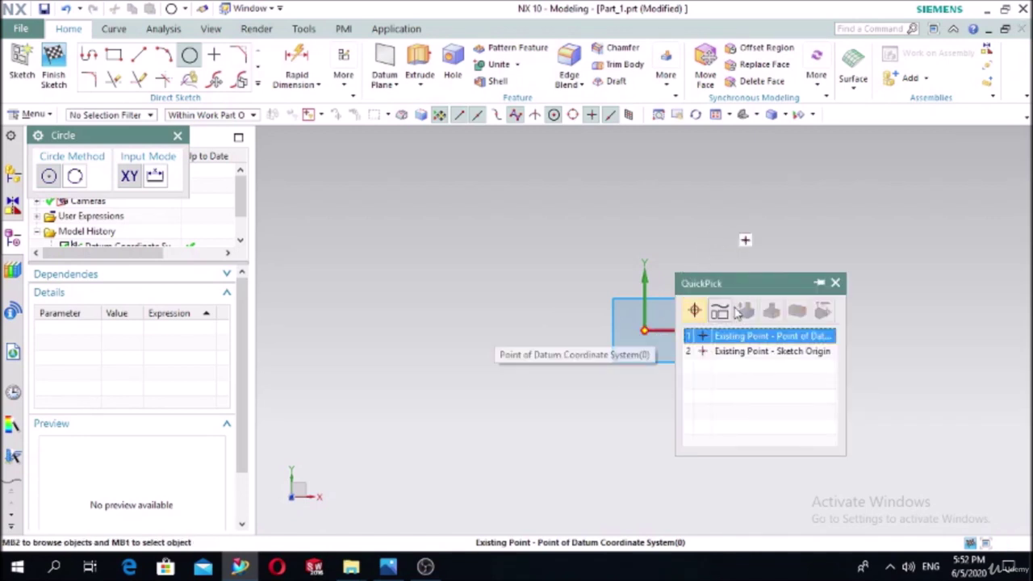
{"action": "left_click", "coordinate": [719, 218]}
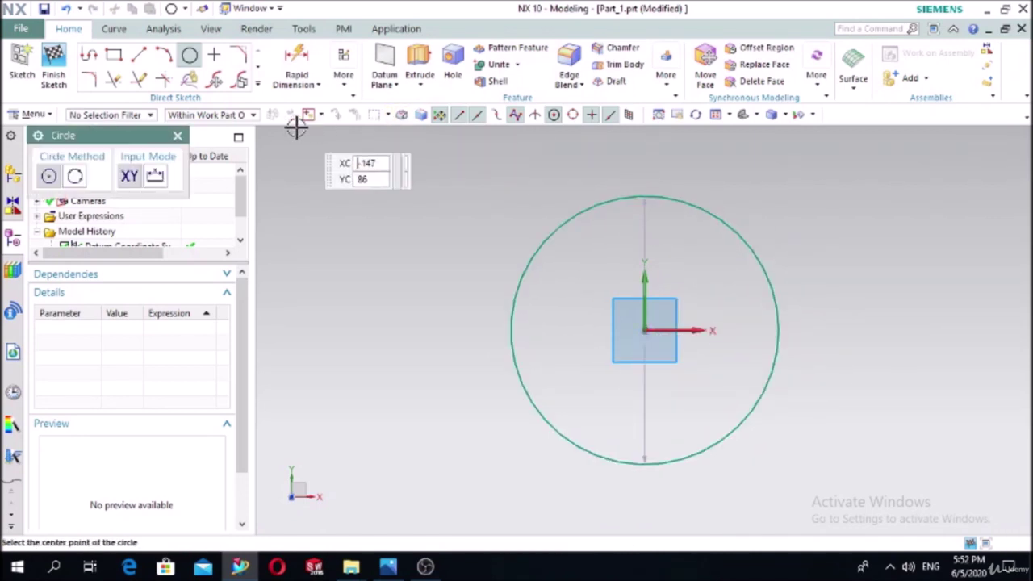
{"action": "left_click", "coordinate": [178, 135]}
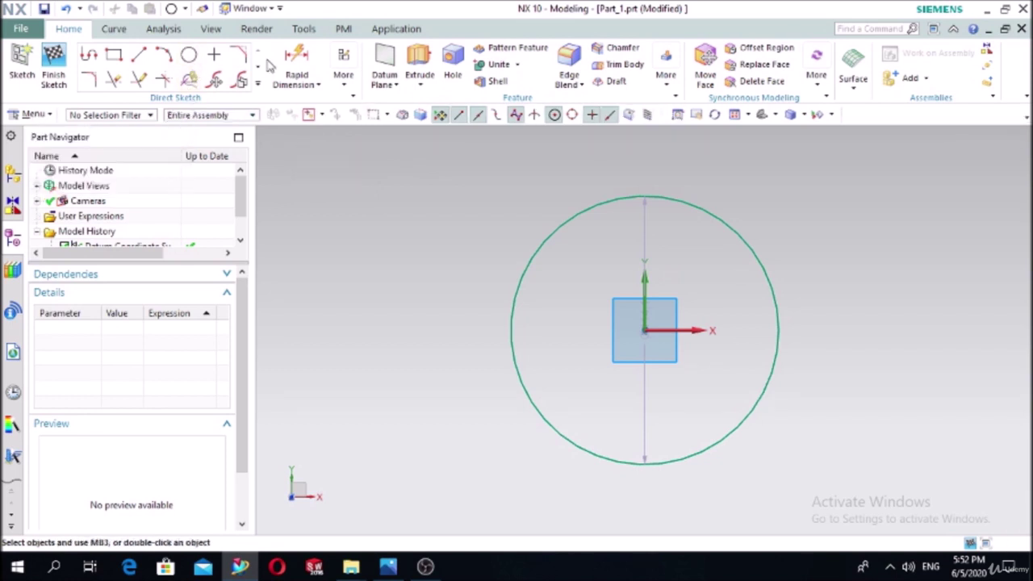
Dimension the origin circle's diameter and set it to 300 mm
{"action": "left_click", "coordinate": [296, 60]}
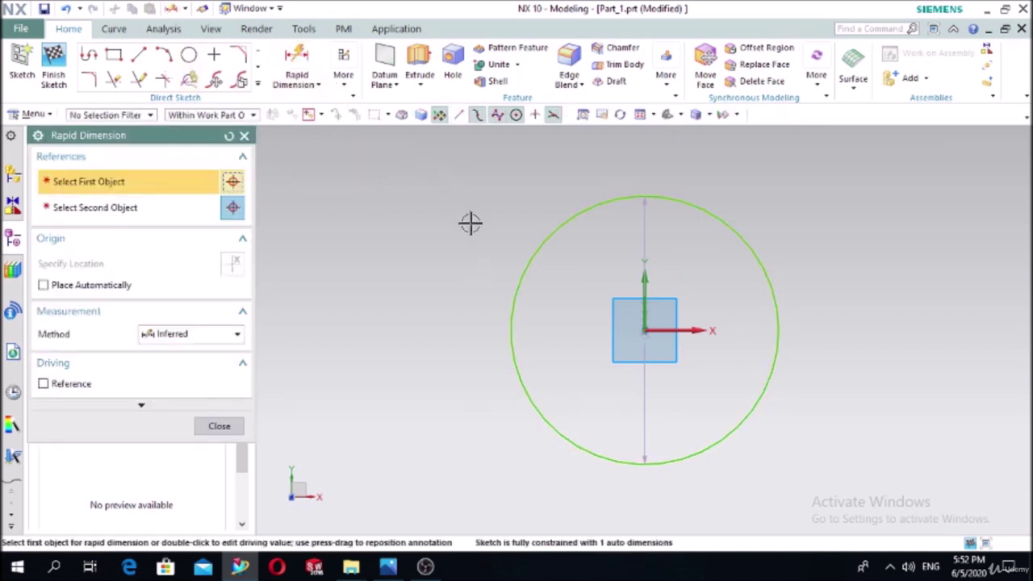
{"action": "left_click", "coordinate": [521, 268]}
{"action": "left_click", "coordinate": [356, 214]}
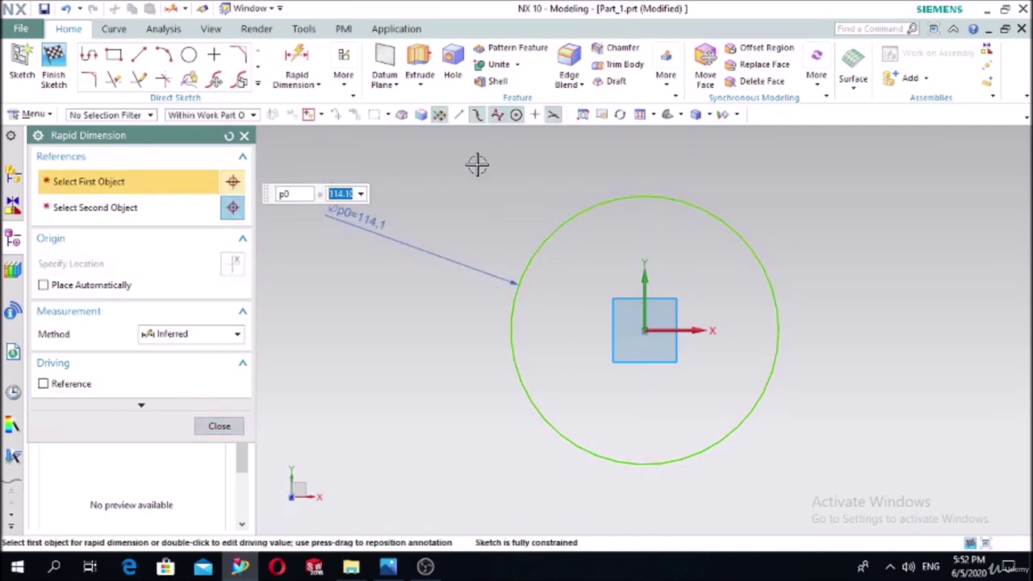
{"action": "type", "text": "3"}
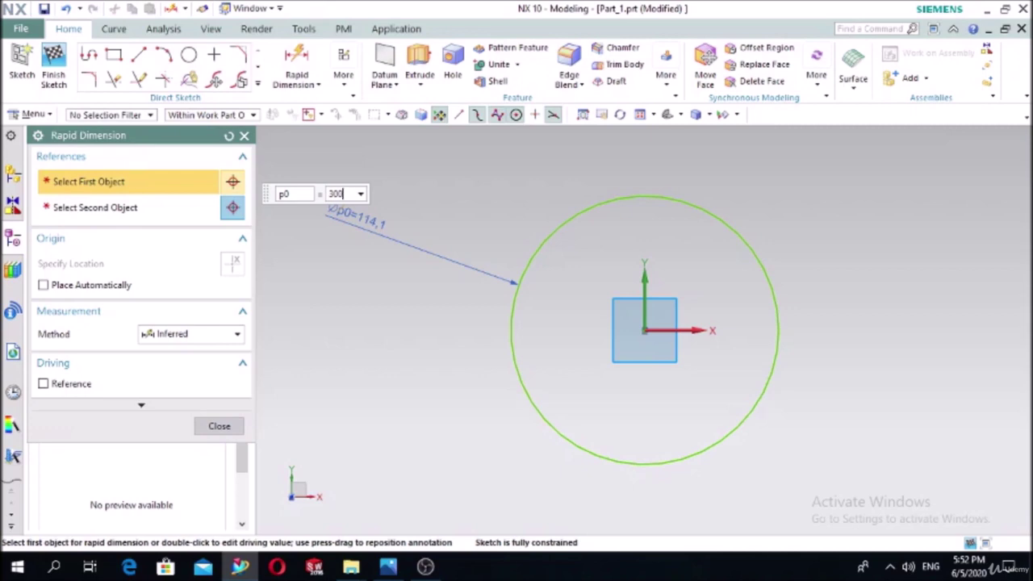
{"action": "type", "text": "00"}
{"action": "key", "text": "Return"}
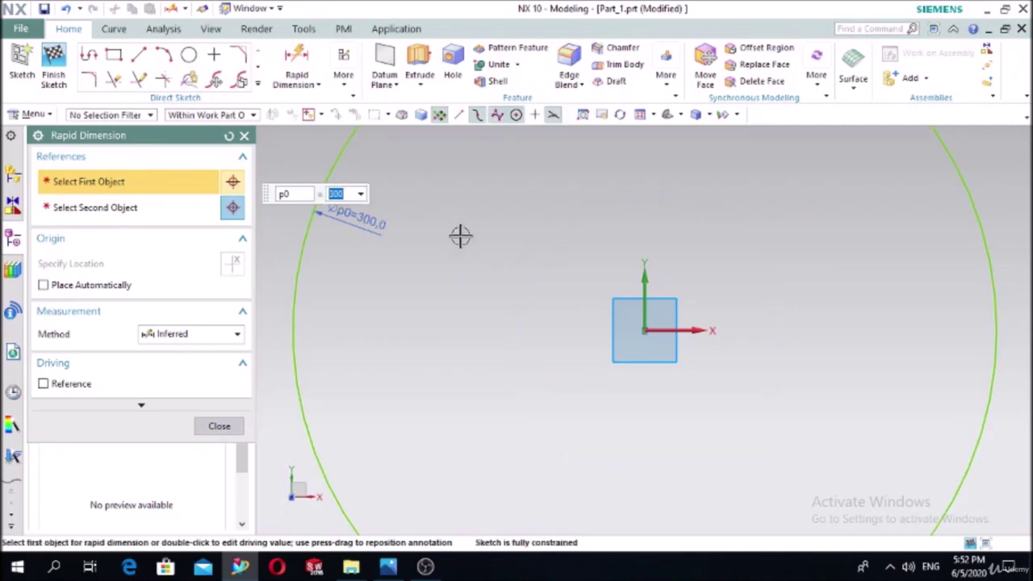
{"action": "scroll", "coordinate": [517, 306], "scroll_direction": "down", "scroll_amount": 5}
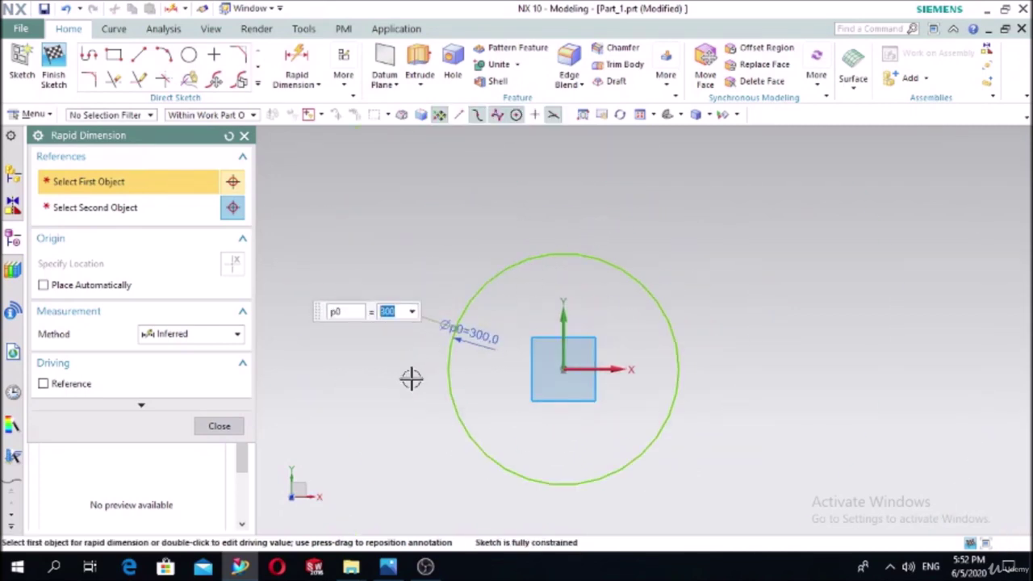
Consult the reference drawing in Photos and, in NX, sketch a circle about 181 mm in diameter on the horizontal axis, about 366 mm left of the origin
{"action": "left_click", "coordinate": [388, 567]}
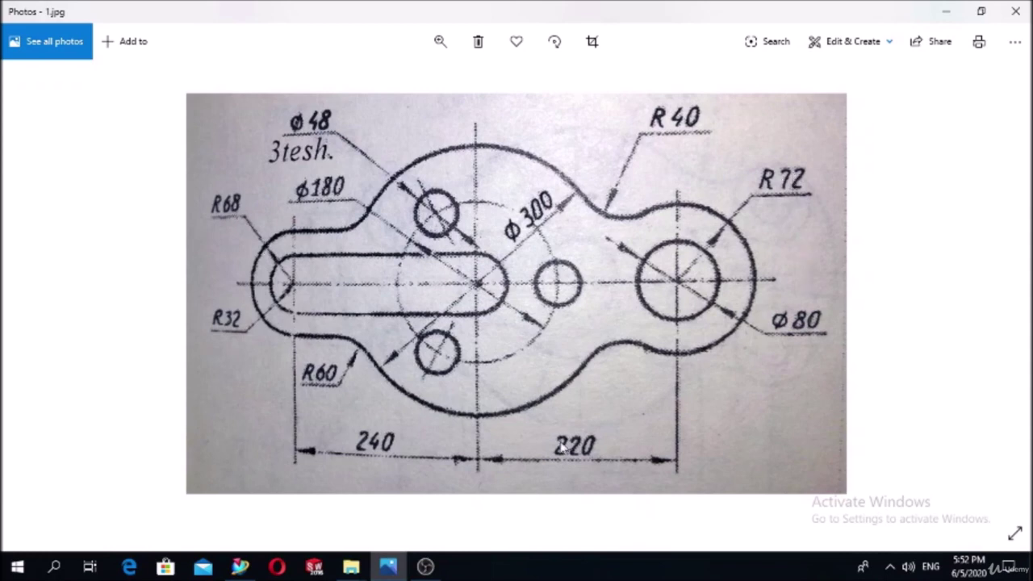
{"action": "left_click", "coordinate": [240, 566]}
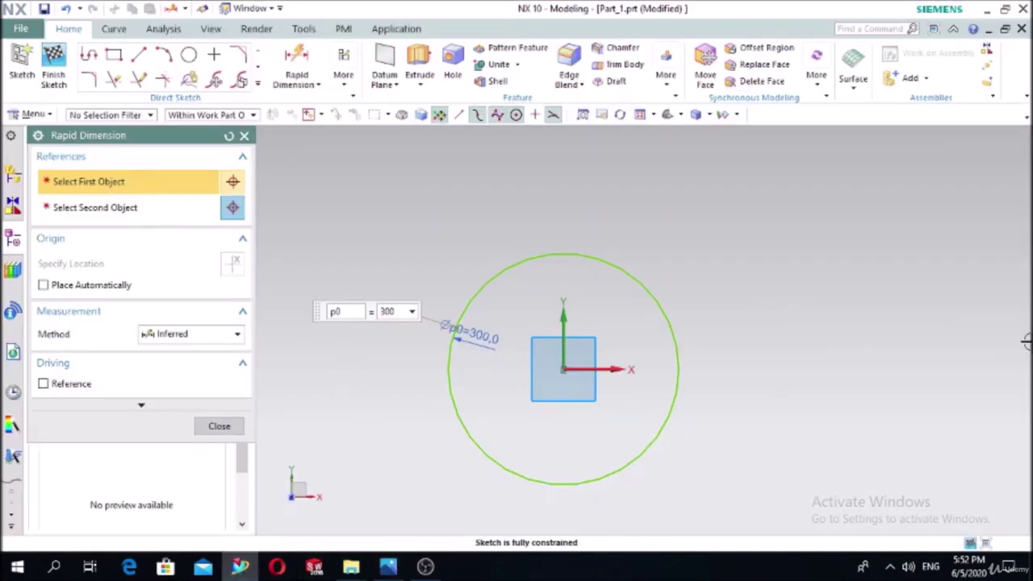
{"action": "mouse_move", "coordinate": [622, 355]}
{"action": "middle_mouse_down", "text": "shift"}
{"action": "mouse_move", "coordinate": [786, 358]}
{"action": "mouse_move", "coordinate": [754, 347]}
{"action": "middle_mouse_up", "text": "shift"}
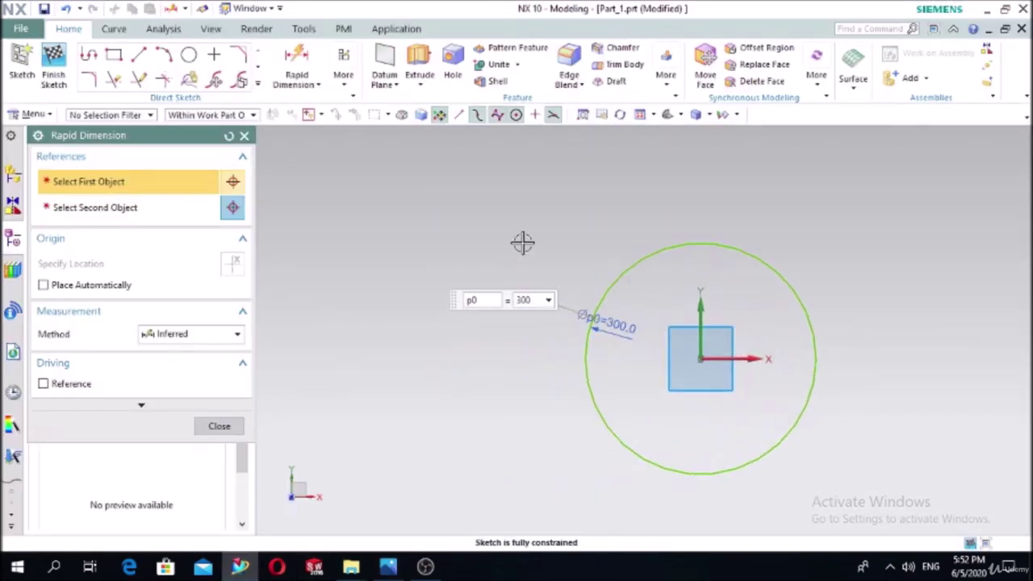
{"action": "left_click", "coordinate": [188, 57]}
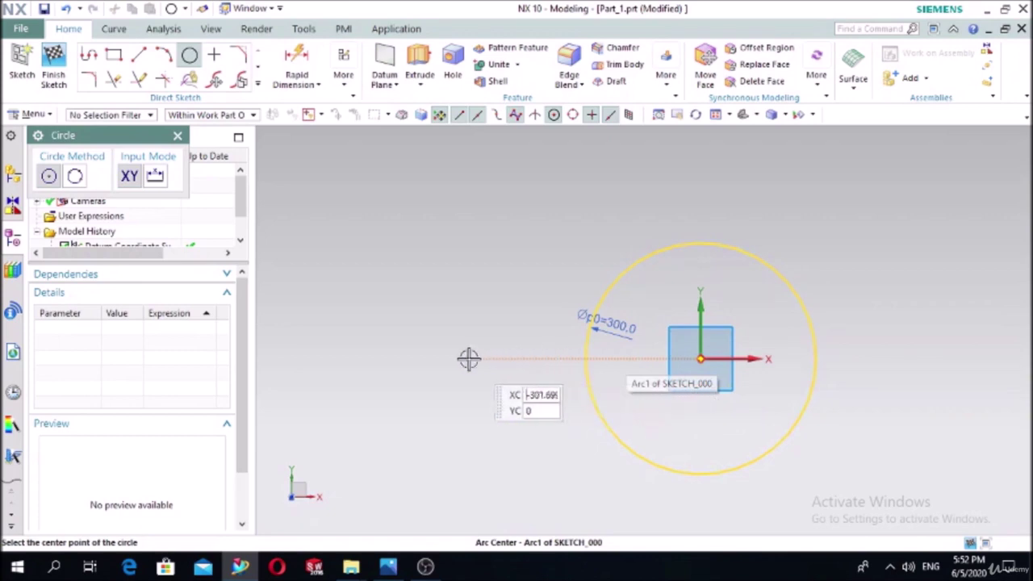
{"action": "left_click", "coordinate": [420, 359]}
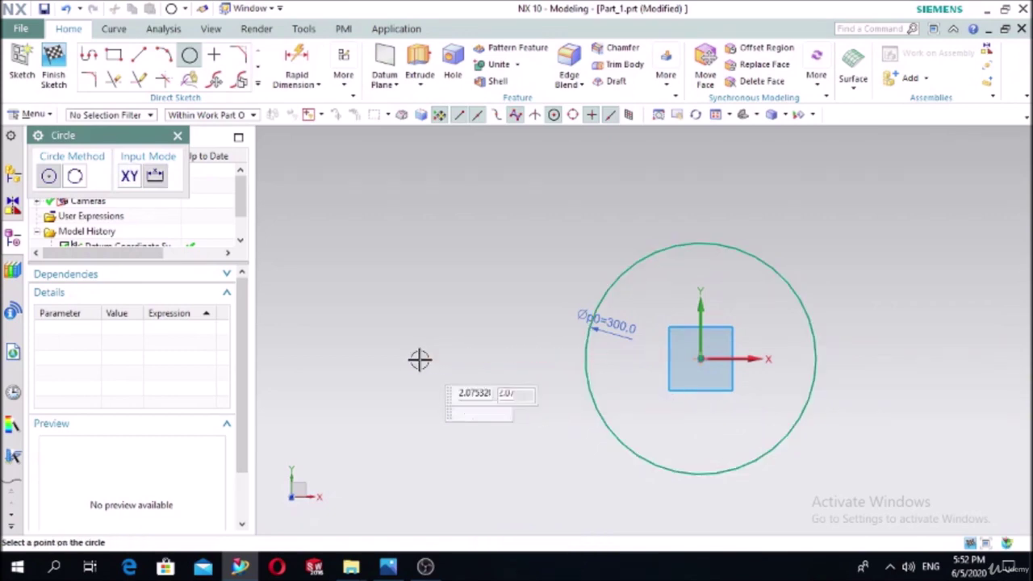
{"action": "left_click", "coordinate": [461, 302]}
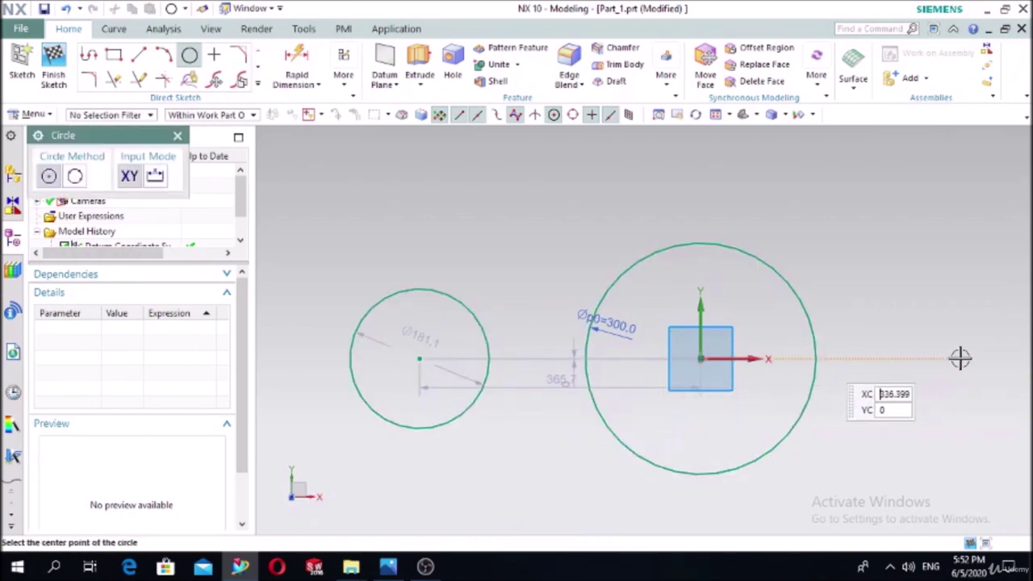
Sketch a circle about 164 mm in diameter on the horizontal axis, centred about 392 mm right of the origin
{"action": "left_click", "coordinate": [1001, 359]}
{"action": "left_click", "coordinate": [1022, 300]}
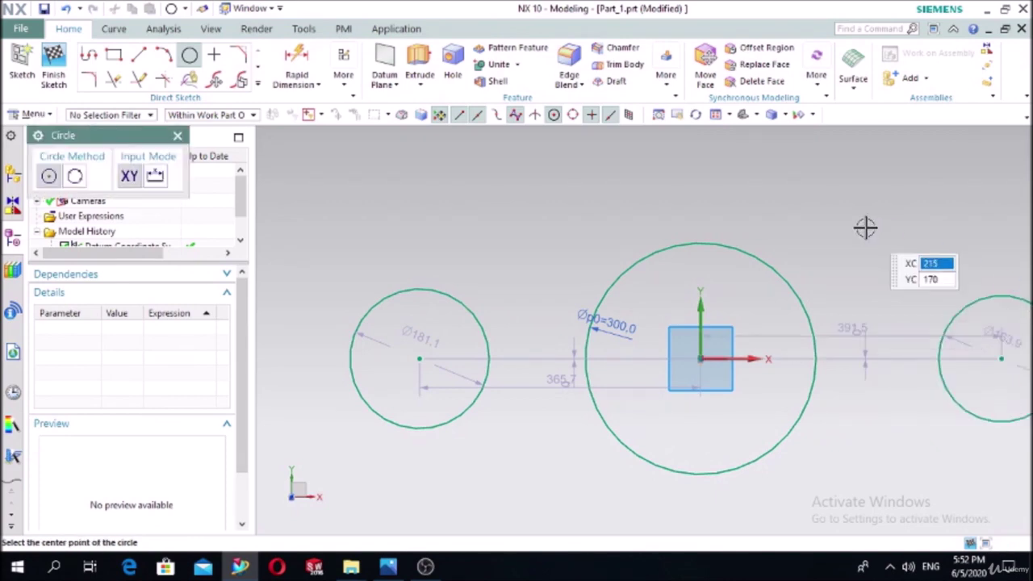
{"action": "scroll", "coordinate": [737, 403], "scroll_direction": "down", "scroll_amount": 3}
{"action": "scroll", "coordinate": [913, 433], "scroll_direction": "up", "scroll_amount": 2}
{"action": "key", "text": "Escape"}
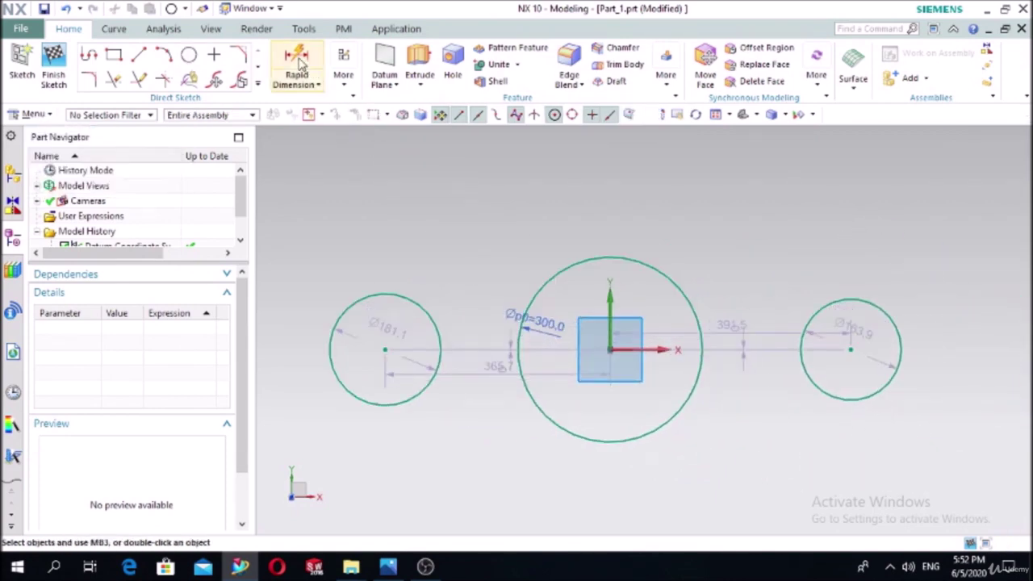
Dimension the left circle's diameter with Rapid Dimension and set it to 68*2 mm
{"action": "left_click", "coordinate": [297, 64]}
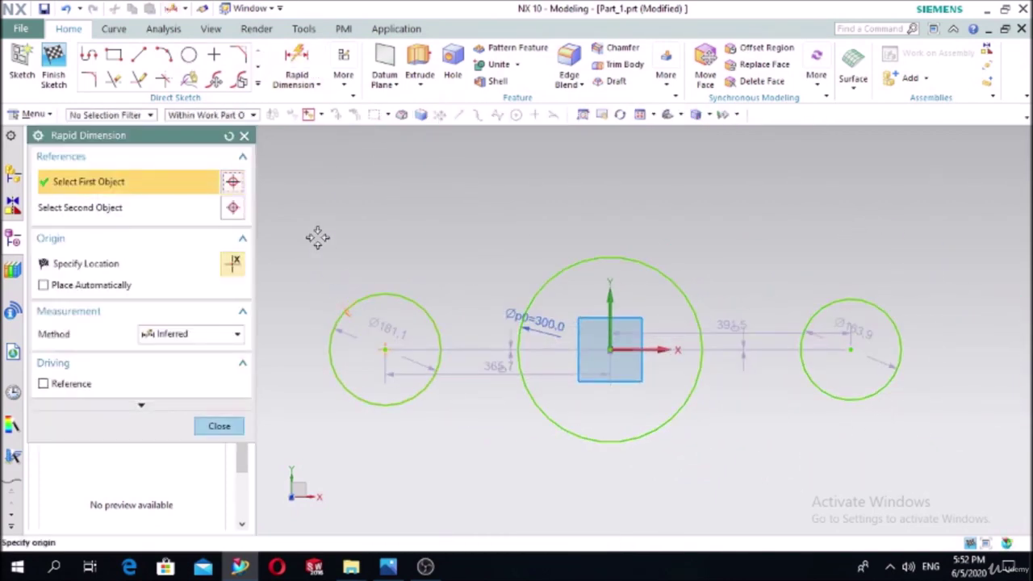
{"action": "left_click", "coordinate": [315, 232]}
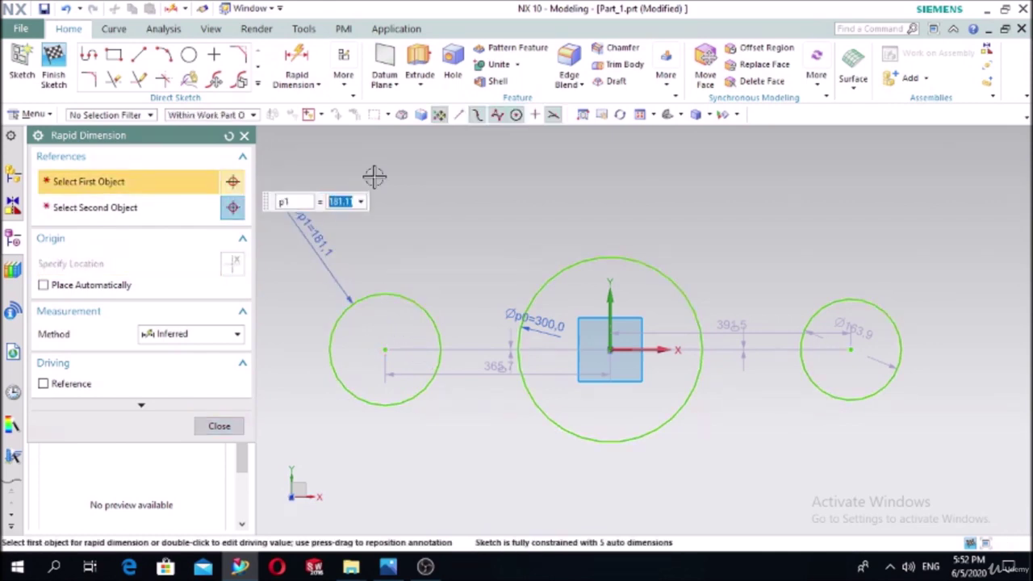
{"action": "type", "text": "68"}
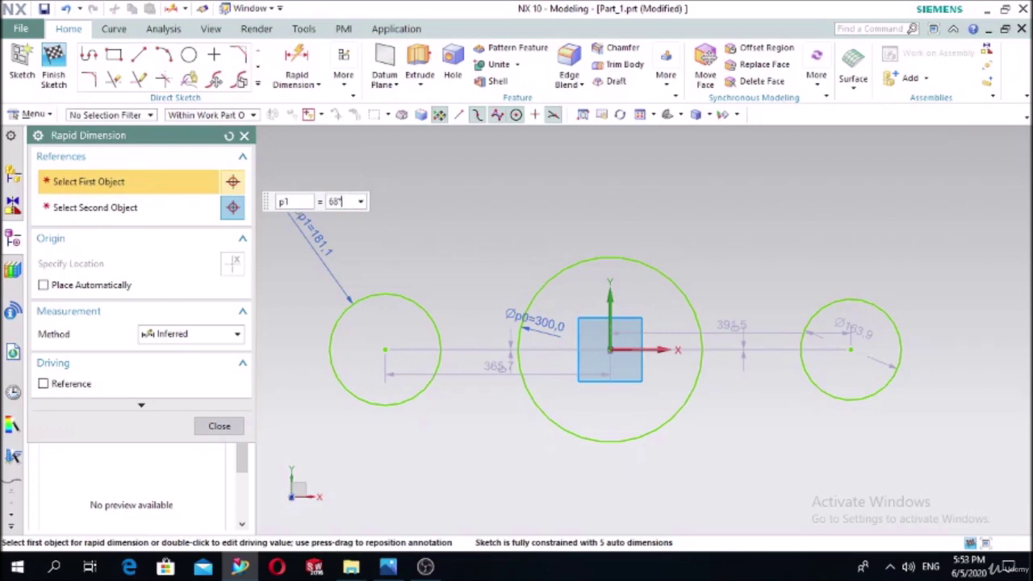
{"action": "type", "text": "*2"}
{"action": "key", "text": "Return"}
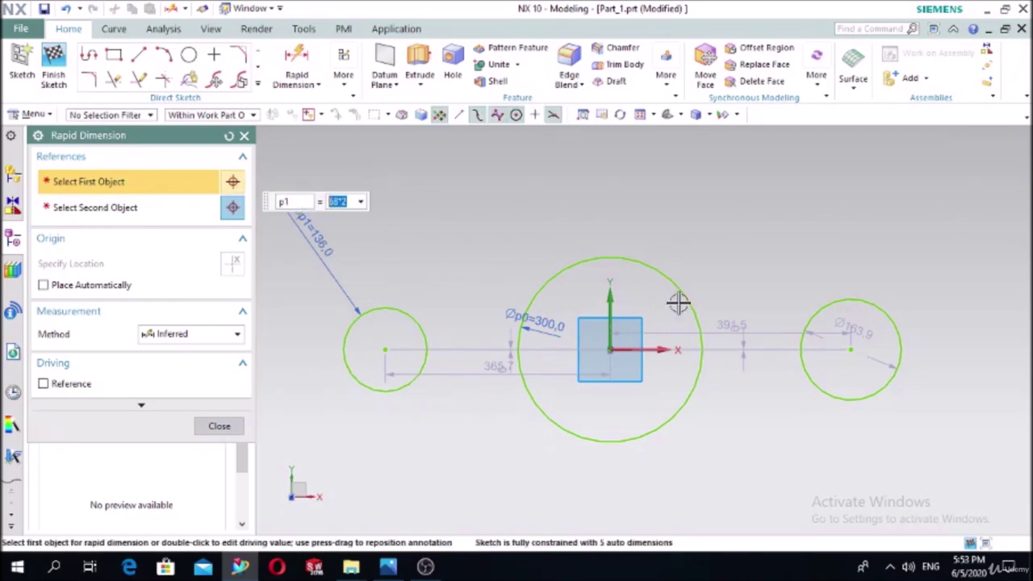
Dimension the right circle's diameter and set it to 72*2 mm
{"action": "left_click", "coordinate": [822, 308]}
{"action": "left_click", "coordinate": [805, 219]}
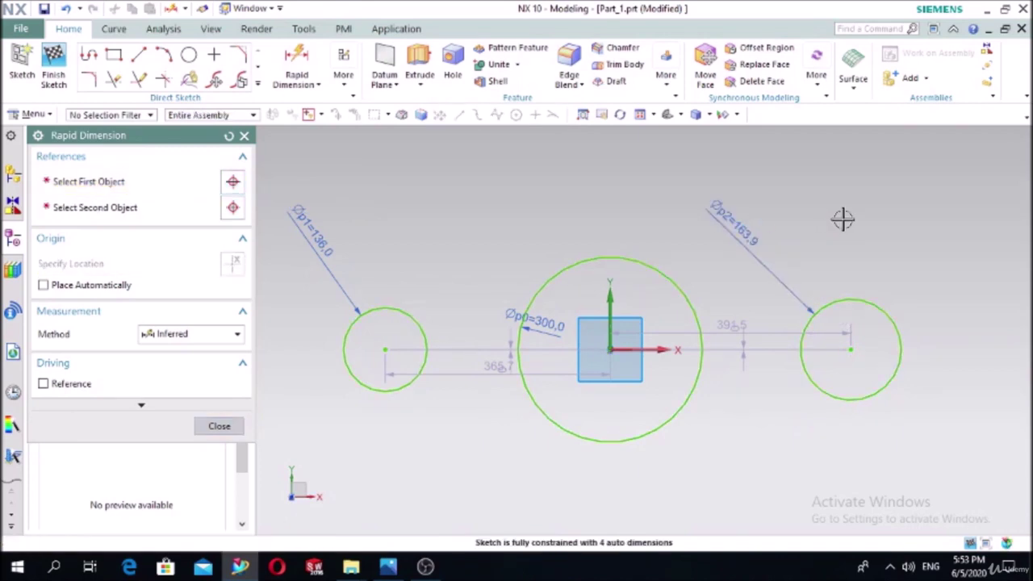
{"action": "type", "text": "72"}
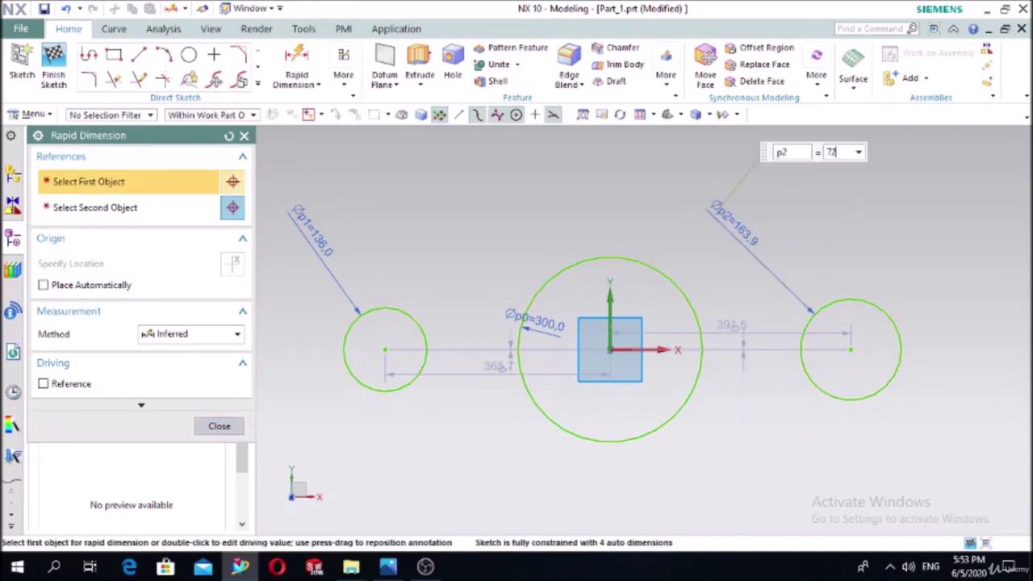
{"action": "type", "text": "*2"}
{"action": "key", "text": "Return"}
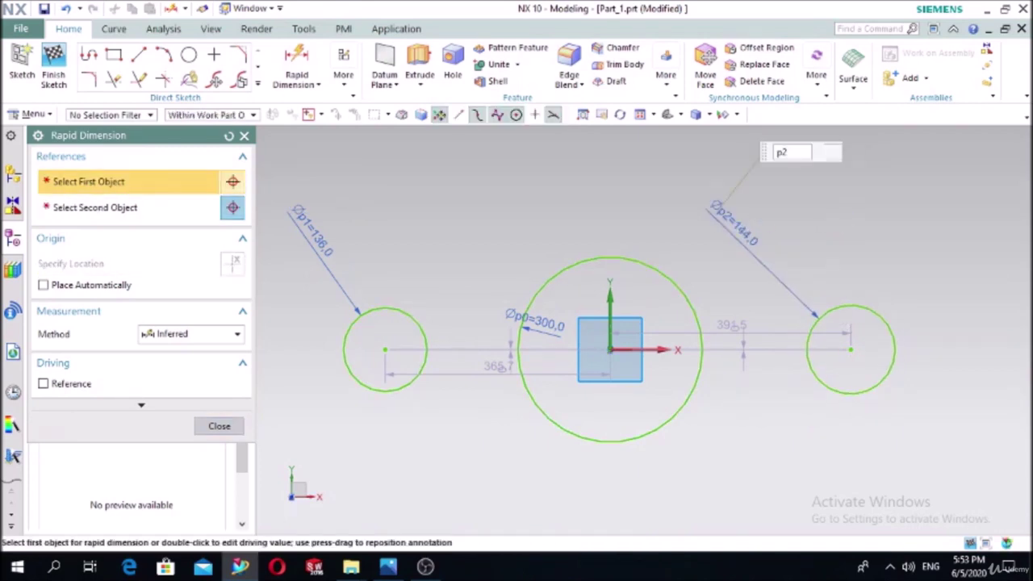
{"action": "left_click", "coordinate": [220, 426]}
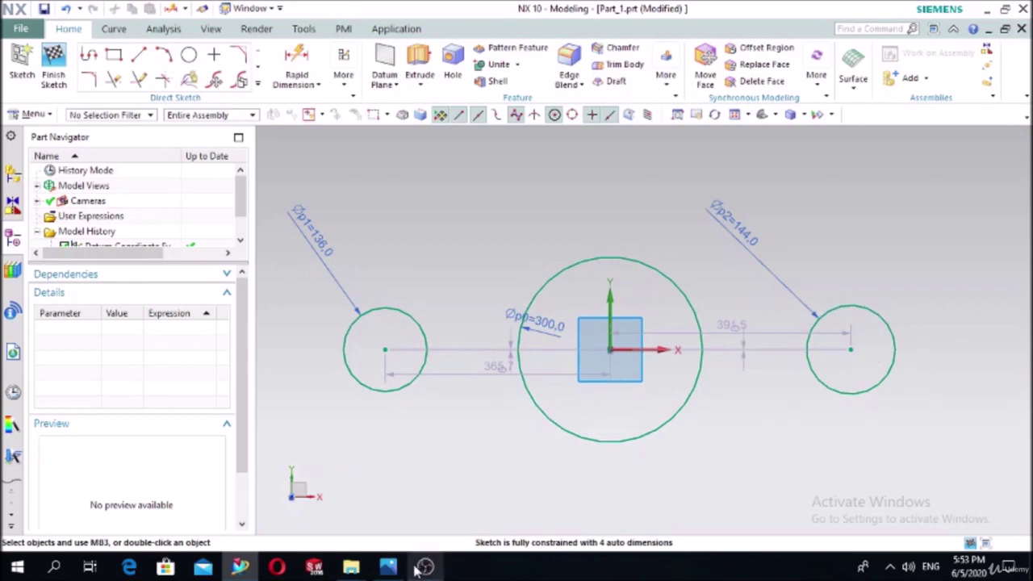
Consult the reference drawing in Photos and, in NX, dimension the left circle's centre horizontally from the origin at 240 mm
{"action": "left_click", "coordinate": [388, 567]}
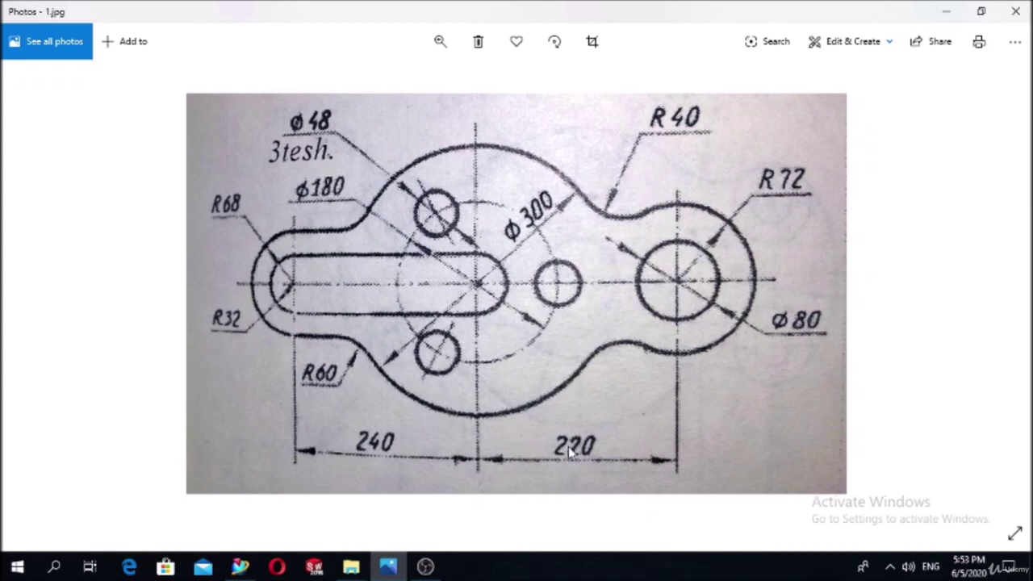
{"action": "left_click", "coordinate": [388, 567]}
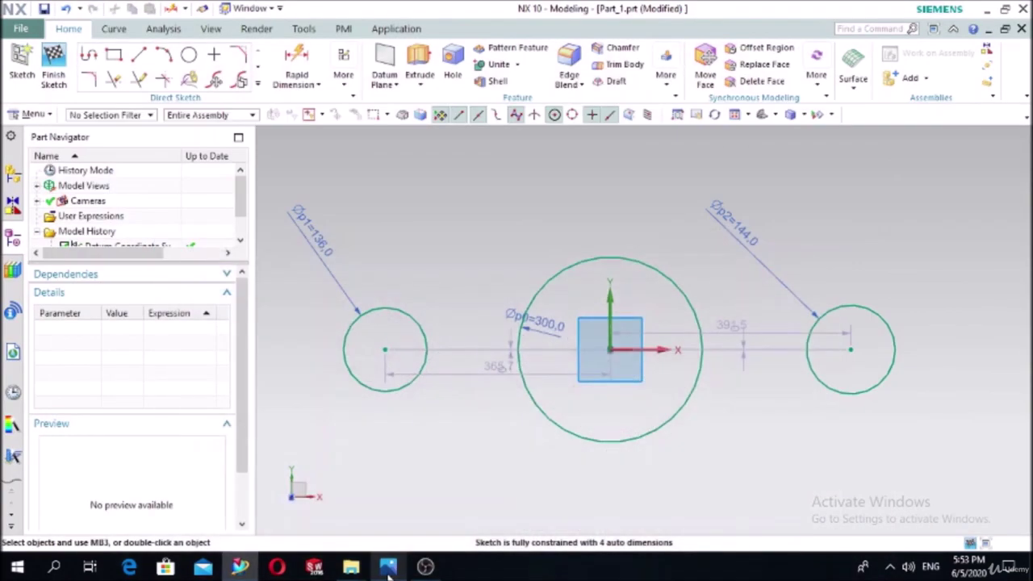
{"action": "left_click", "coordinate": [300, 61]}
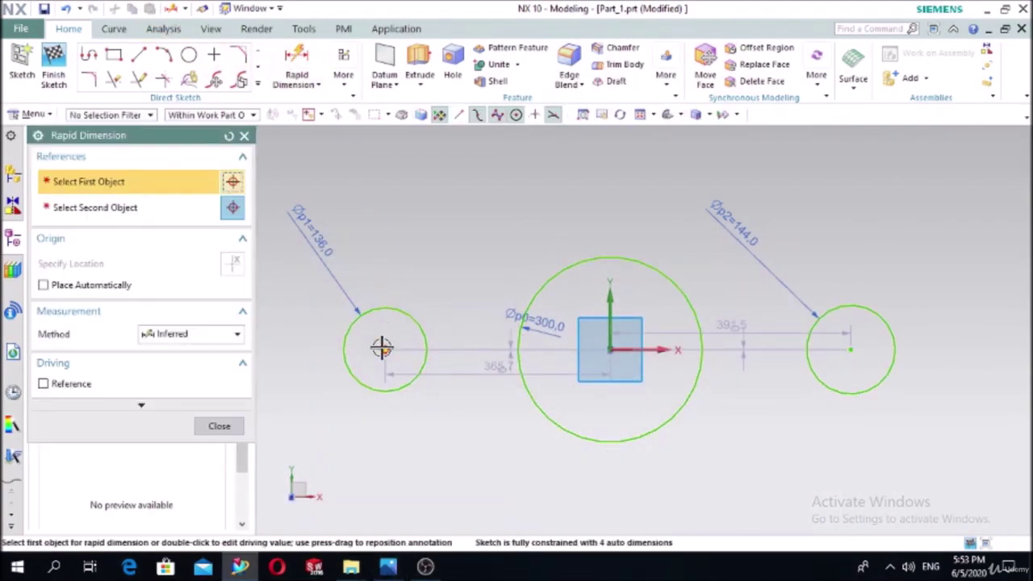
{"action": "left_click", "coordinate": [384, 349]}
{"action": "left_click", "coordinate": [611, 350]}
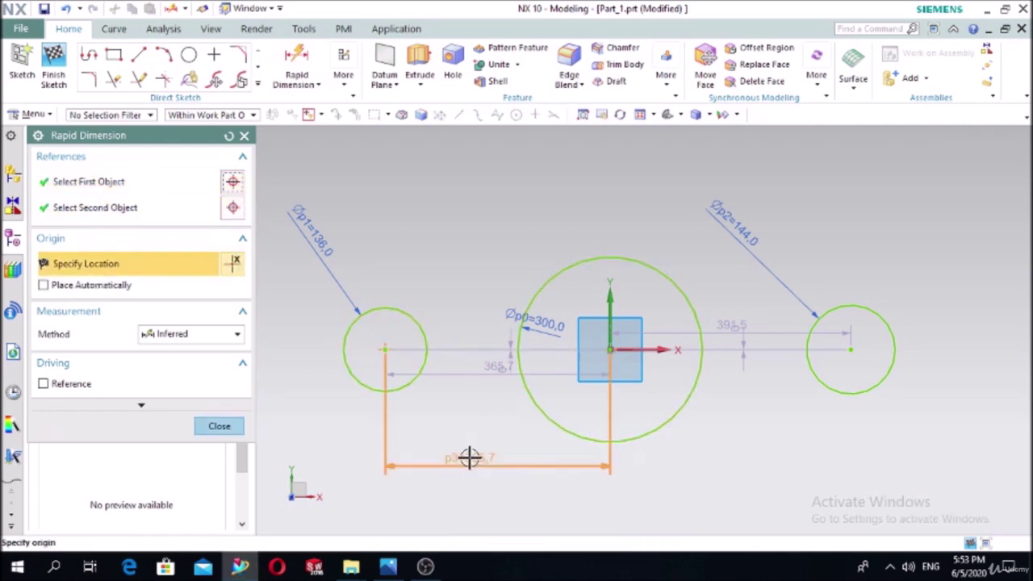
{"action": "left_click", "coordinate": [470, 457]}
{"action": "type", "text": "2"}
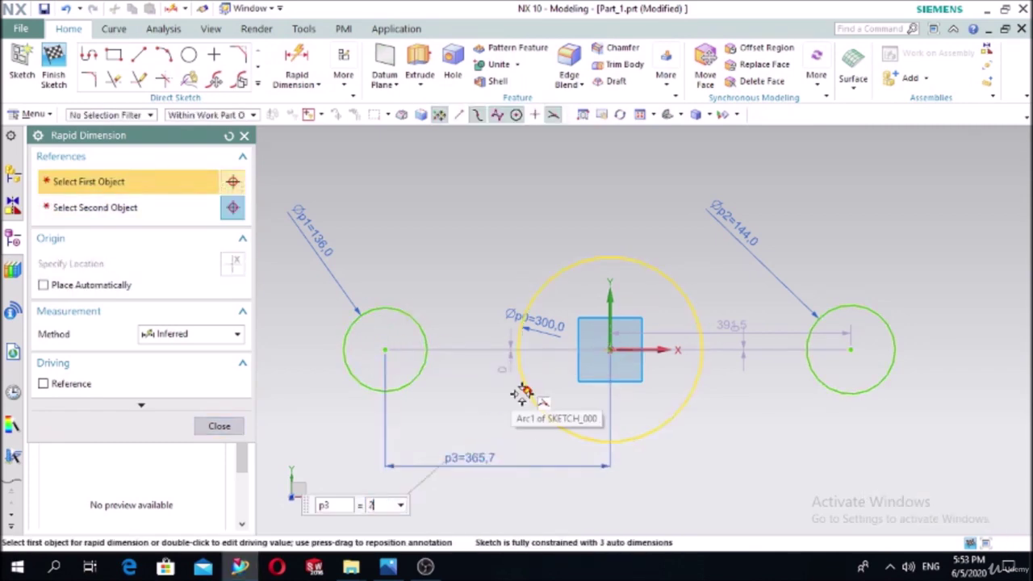
{"action": "type", "text": "40"}
{"action": "key", "text": "Return"}
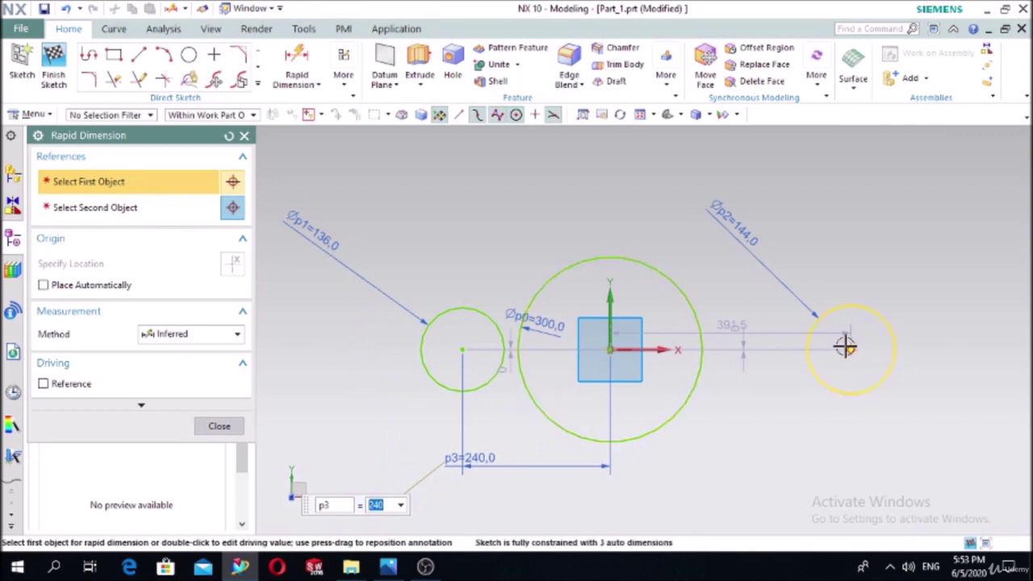
Dimension the right circle's centre horizontally from the origin and set the distance to 220 mm
{"action": "left_click", "coordinate": [851, 348]}
{"action": "left_click", "coordinate": [611, 351]}
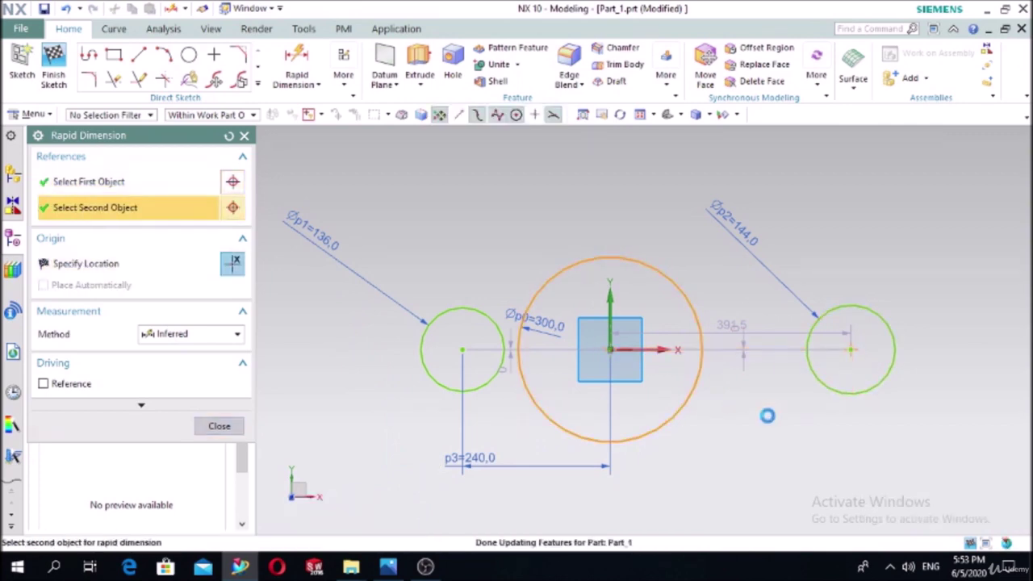
{"action": "left_click", "coordinate": [765, 454]}
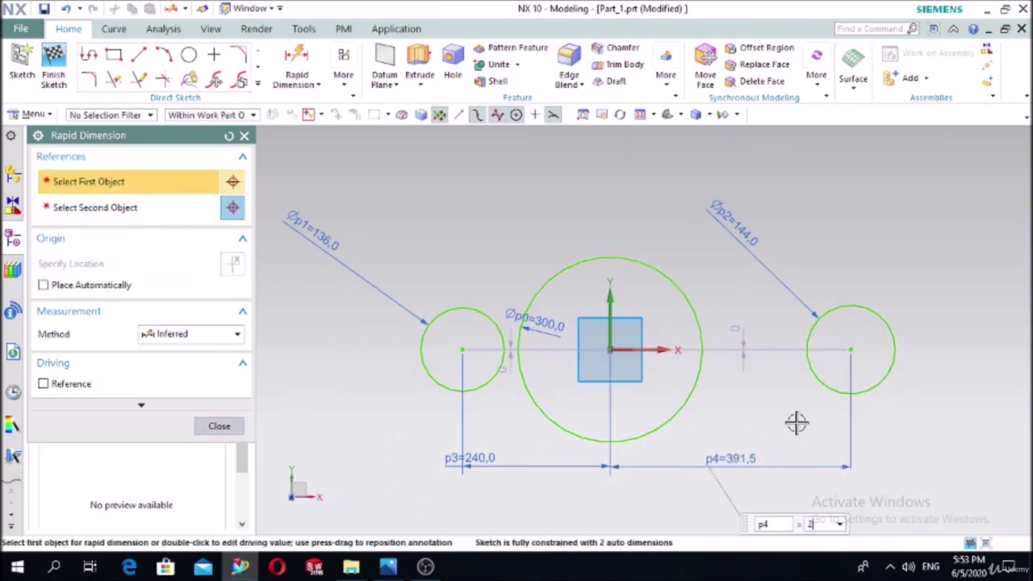
{"action": "type", "text": "220"}
{"action": "key", "text": "Return"}
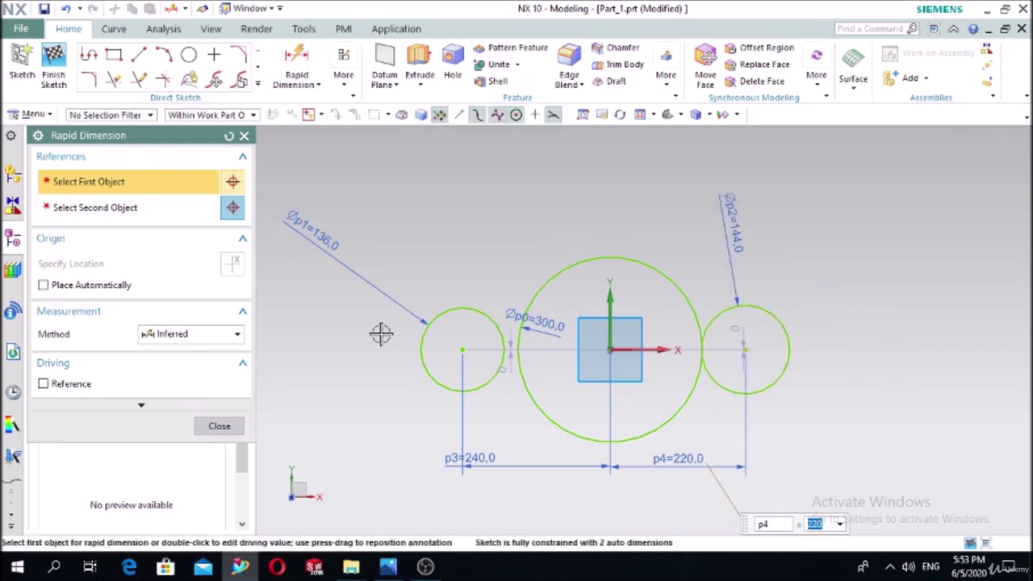
{"action": "left_click", "coordinate": [219, 426]}
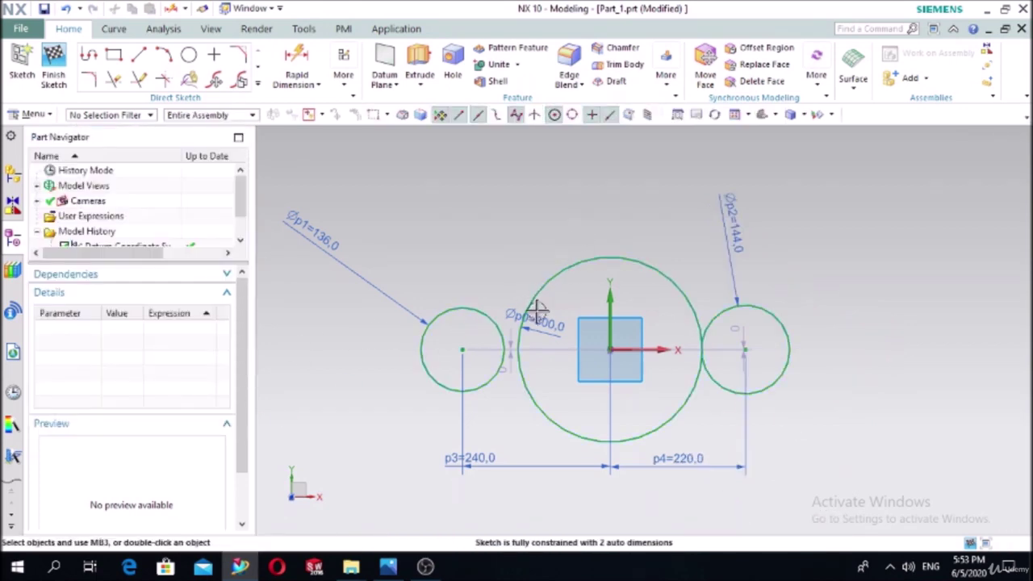
Consult the reference drawing in Photos and, in NX, add a 40 mm radius fillet between the upper sides of the origin and right circles
{"action": "left_click", "coordinate": [390, 567]}
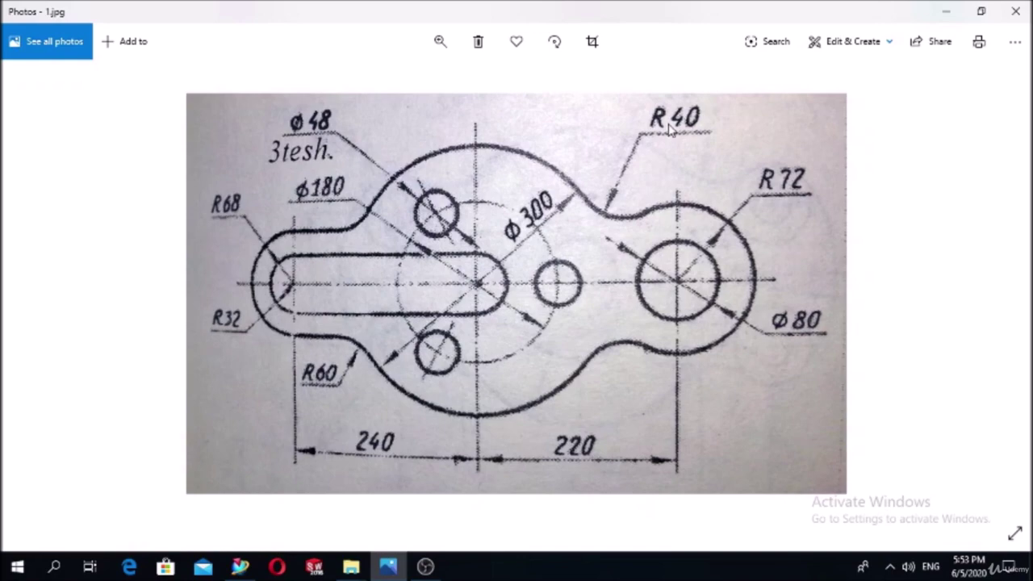
{"action": "left_click", "coordinate": [390, 568]}
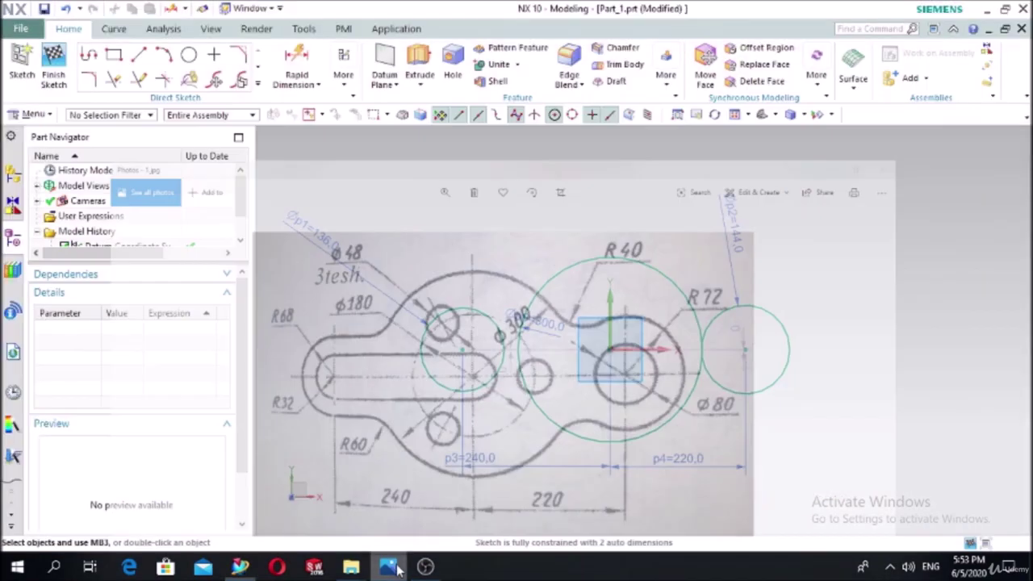
{"action": "left_click", "coordinate": [90, 81]}
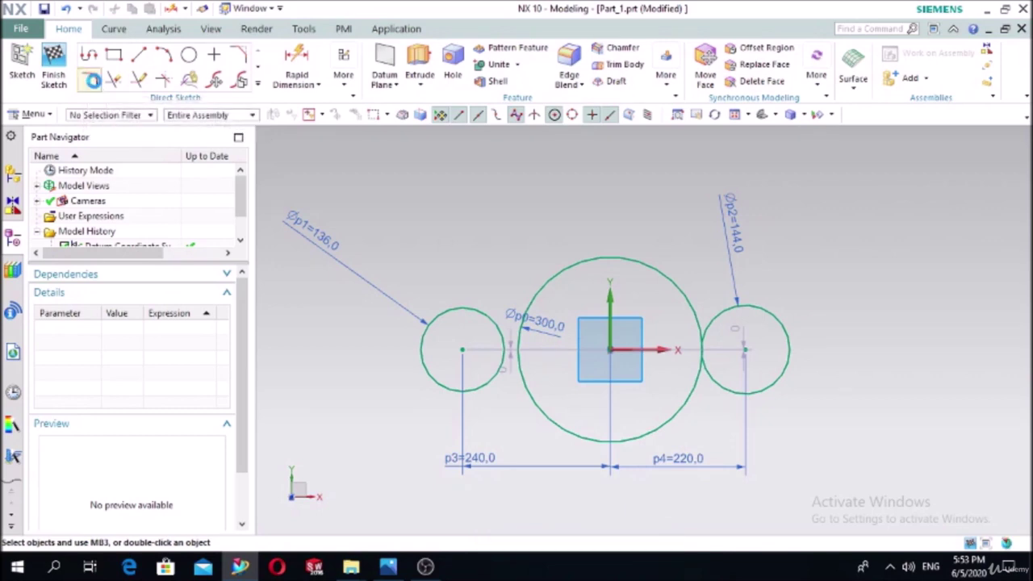
{"action": "left_click", "coordinate": [708, 303]}
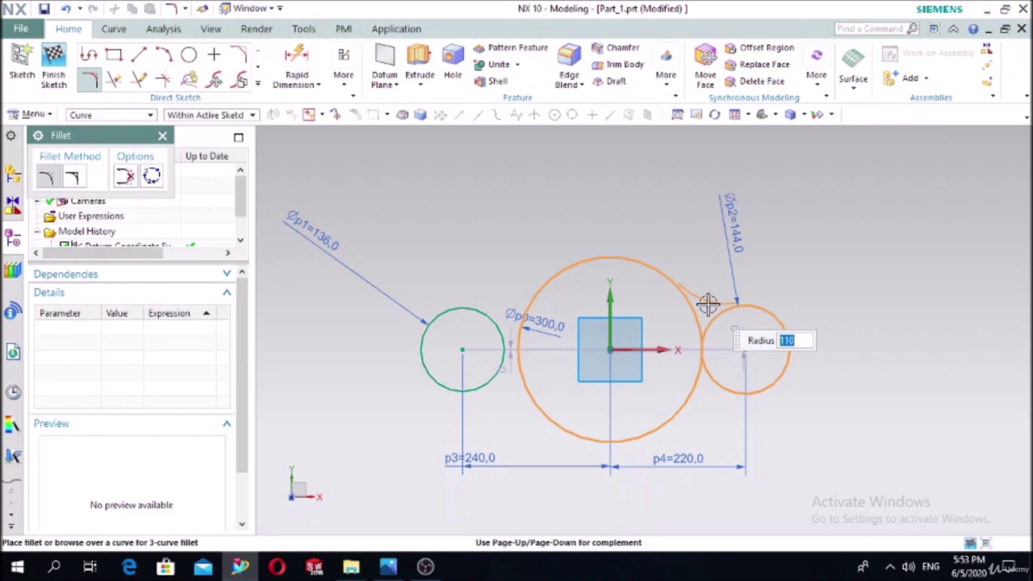
{"action": "type", "text": "40"}
{"action": "left_click", "coordinate": [708, 302]}
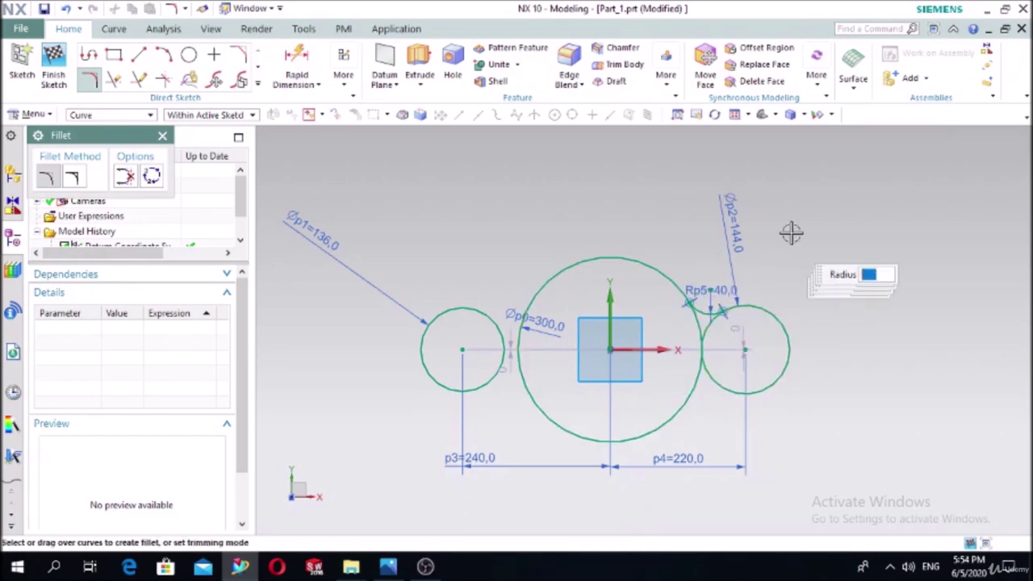
{"action": "scroll", "coordinate": [722, 336], "scroll_direction": "up", "scroll_amount": 5}
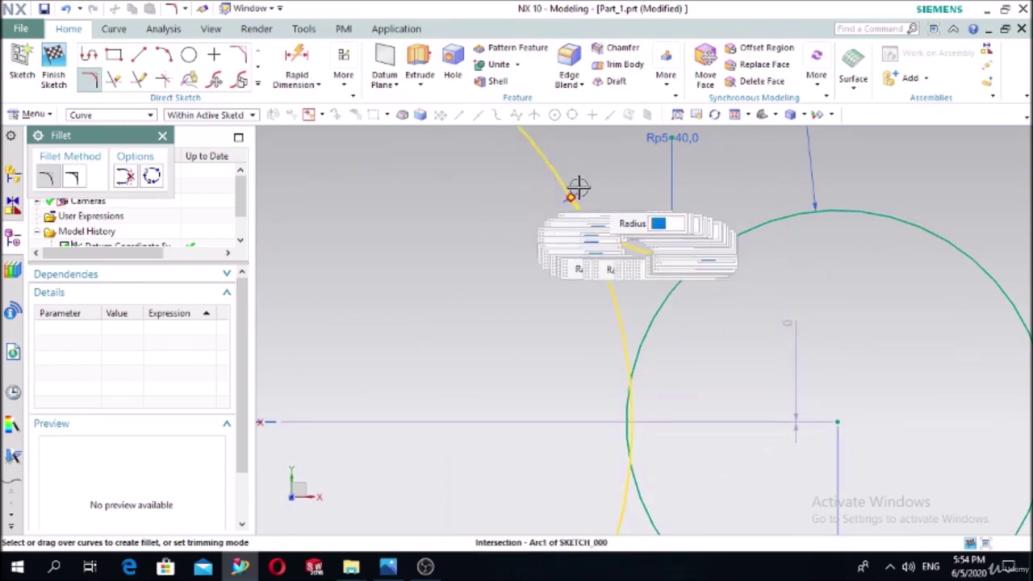
{"action": "left_click", "coordinate": [564, 201]}
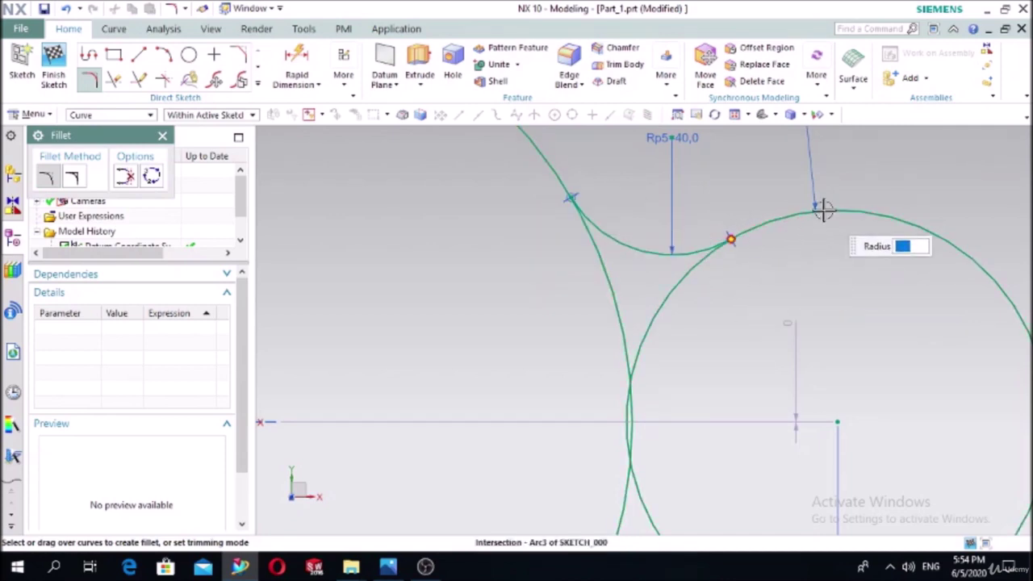
Try a 40 mm radius fillet between the lower sides of the origin and right circles, and undo it
{"action": "scroll", "coordinate": [763, 281], "scroll_direction": "down", "scroll_amount": 3}
{"action": "scroll", "coordinate": [787, 372], "scroll_direction": "down", "scroll_amount": 2}
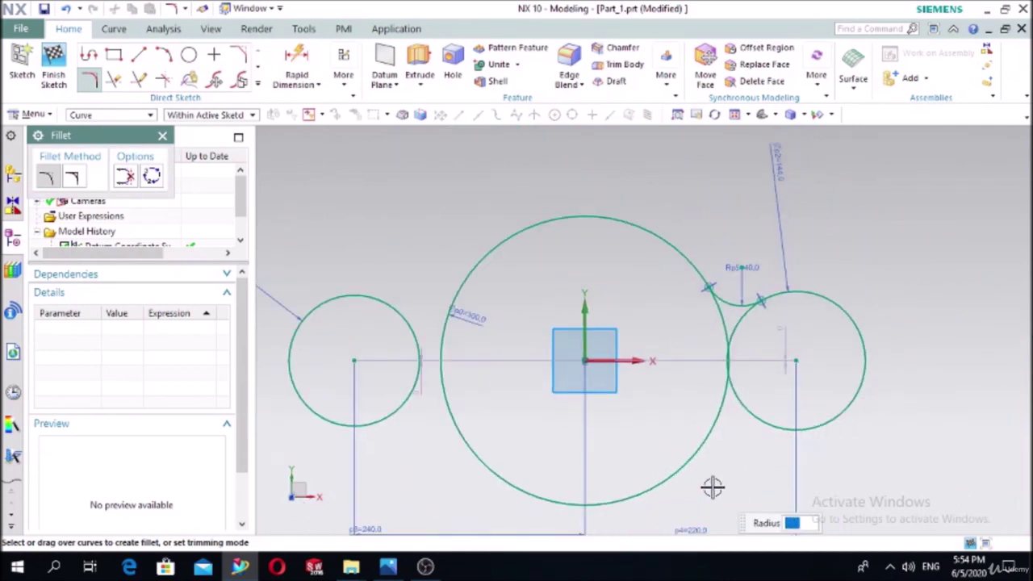
{"action": "left_click", "coordinate": [702, 442]}
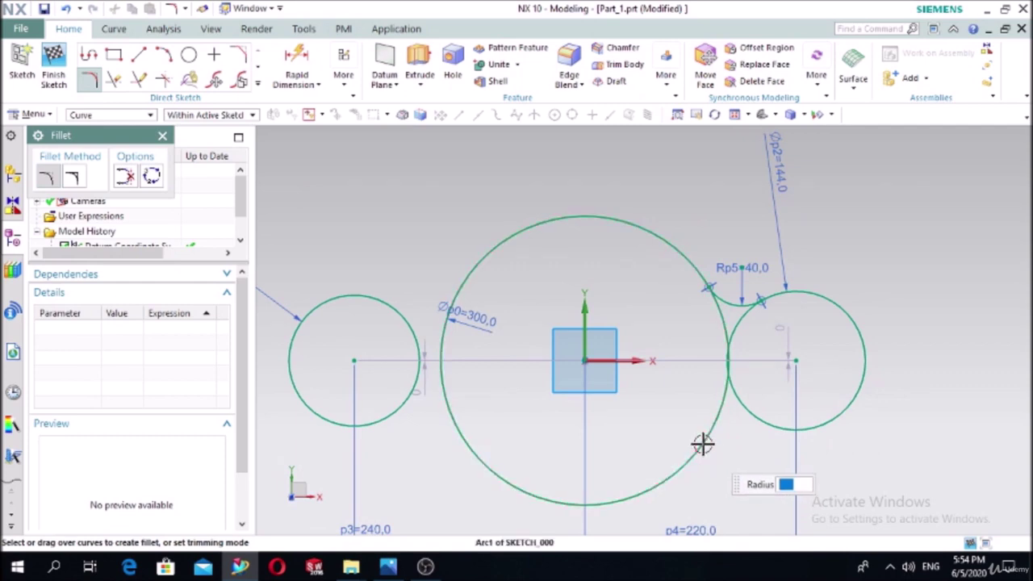
{"action": "left_click", "coordinate": [754, 415]}
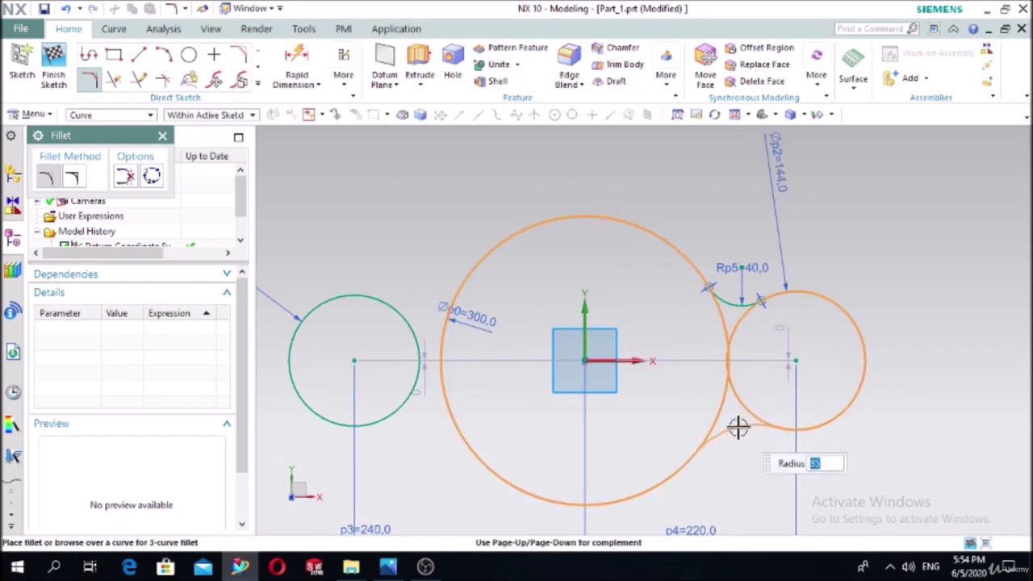
{"action": "left_click", "coordinate": [753, 415]}
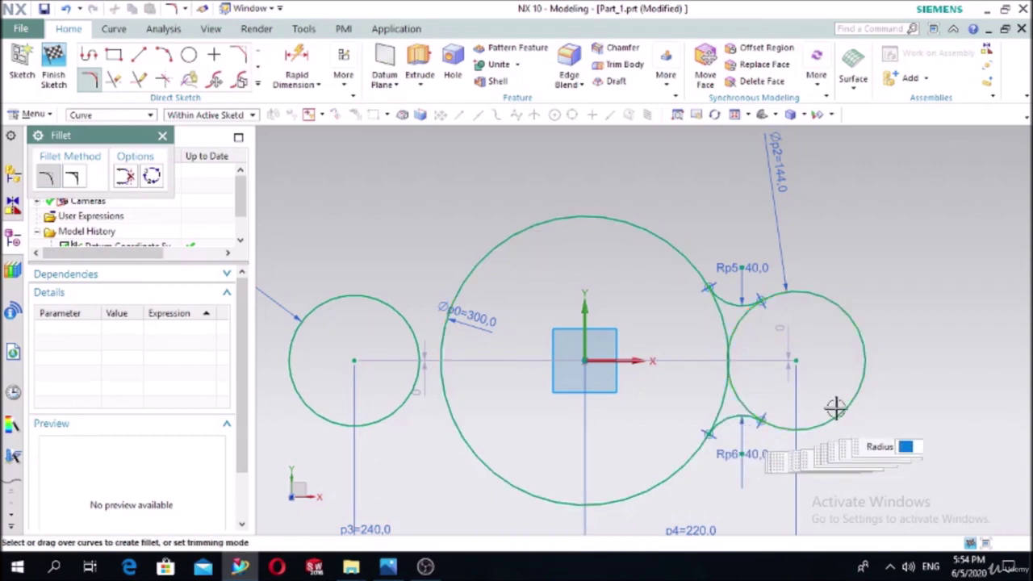
{"action": "scroll", "coordinate": [736, 448], "scroll_direction": "up", "scroll_amount": 3}
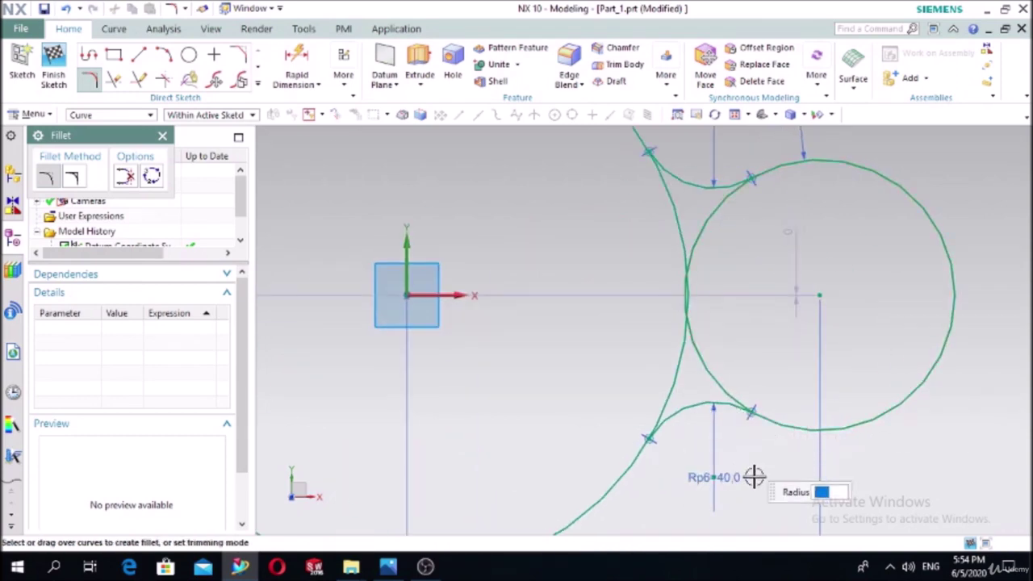
{"action": "key", "text": "ctrl+z"}
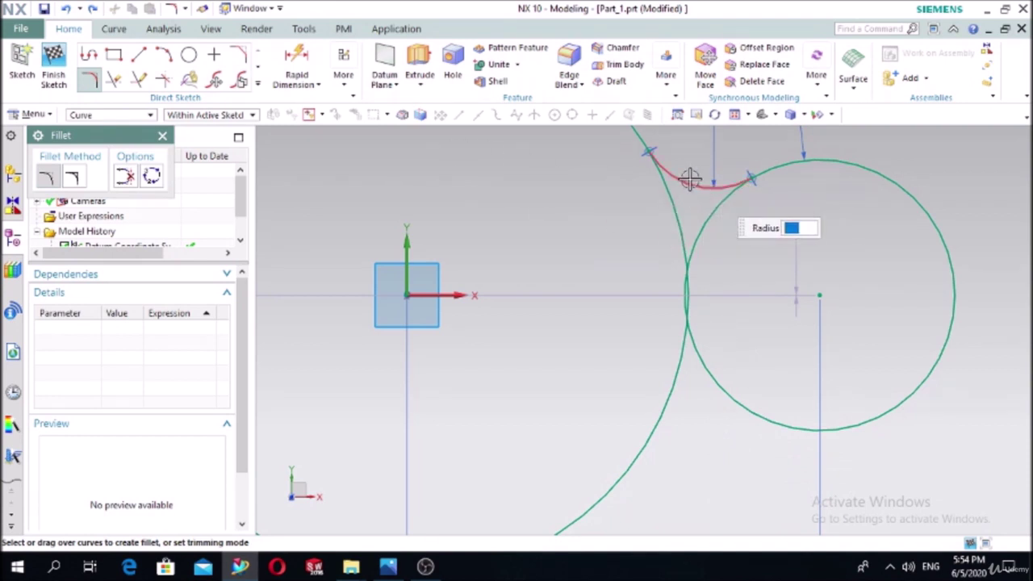
Mirror the upper 40 mm fillet arc about the sketch's X axis with Mirror Curve
{"action": "left_click", "coordinate": [257, 86]}
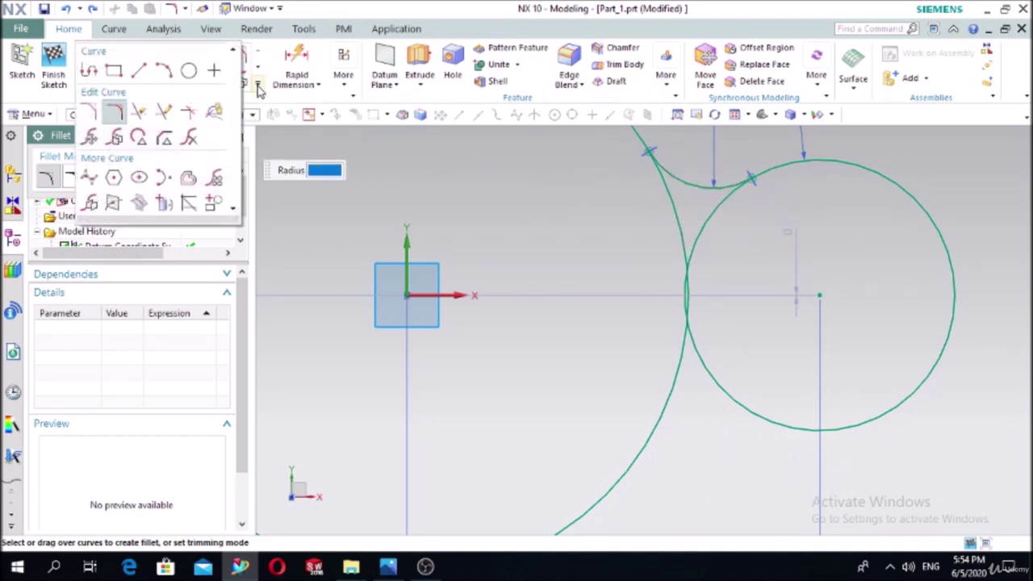
{"action": "left_click", "coordinate": [91, 202]}
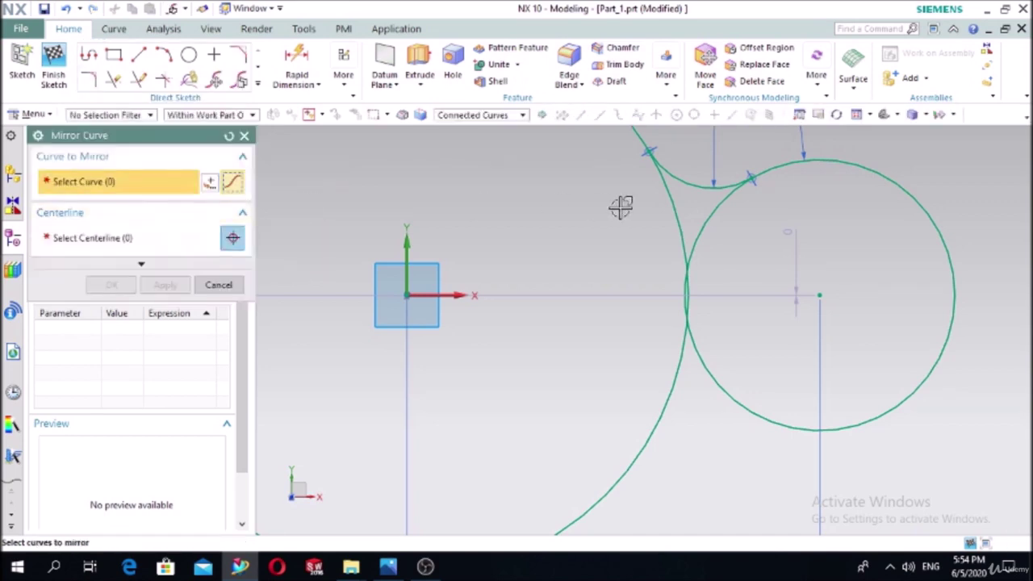
{"action": "left_click", "coordinate": [675, 178]}
{"action": "left_click", "coordinate": [126, 237]}
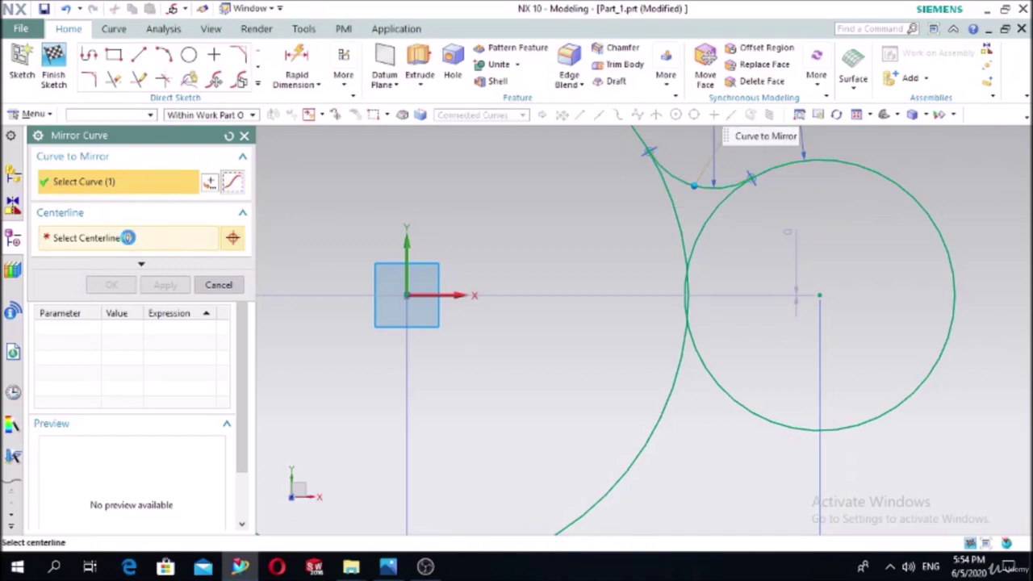
{"action": "left_click", "coordinate": [445, 294]}
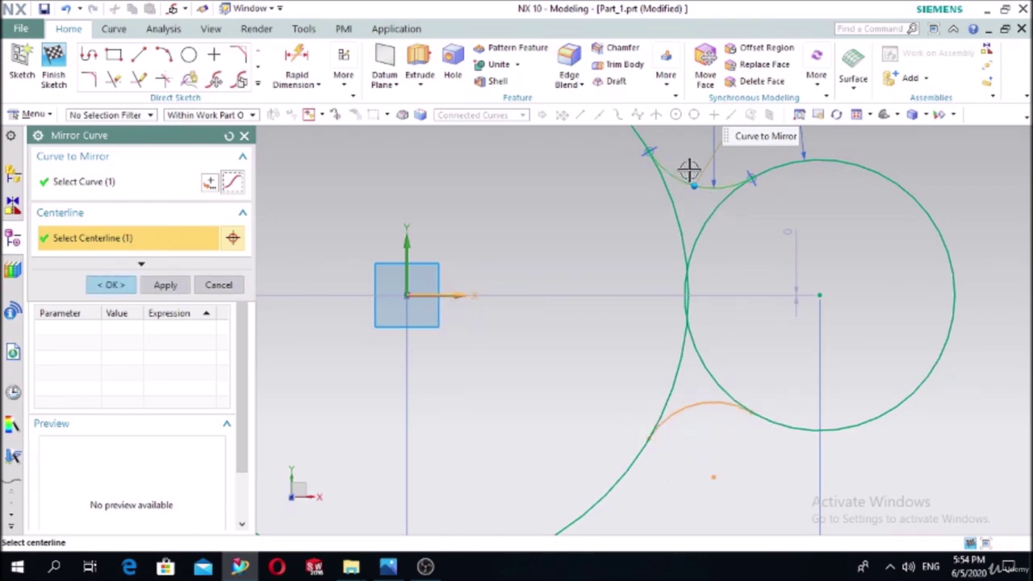
{"action": "left_click", "coordinate": [121, 286]}
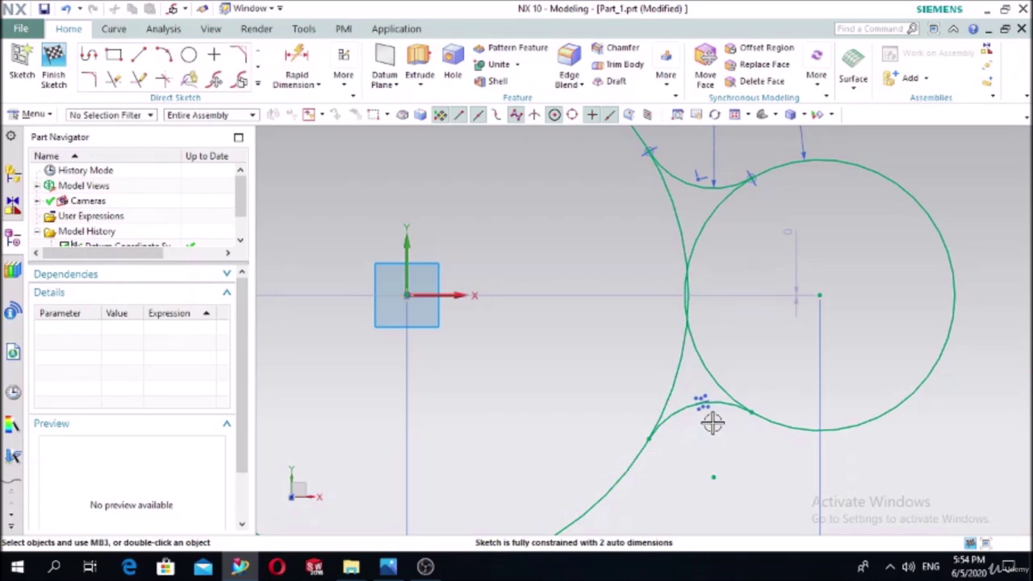
Add a tangent constraint between the mirrored lower 40 mm fillet arc and the right circle
{"action": "left_click", "coordinate": [669, 422]}
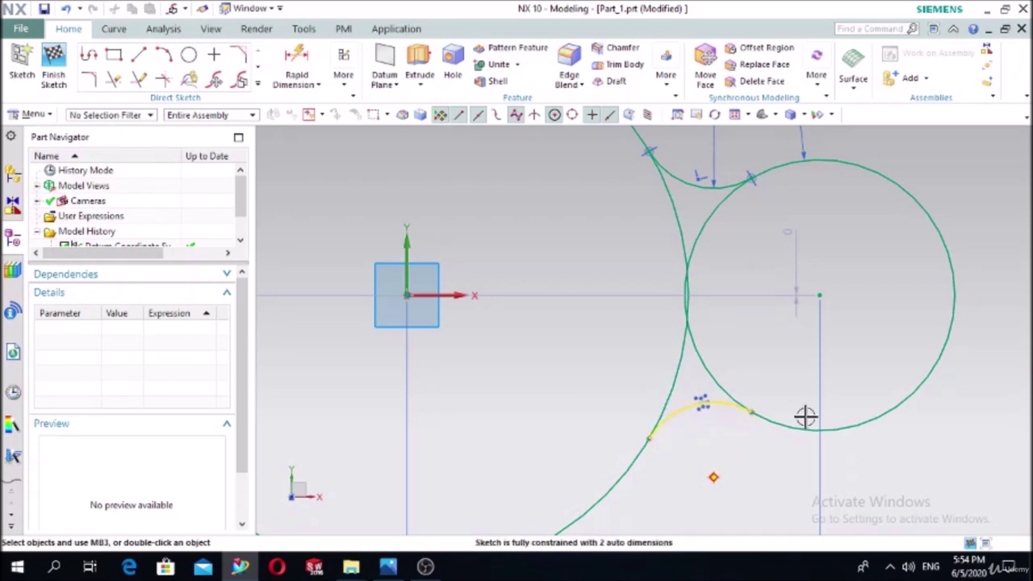
{"action": "key", "text": "Escape"}
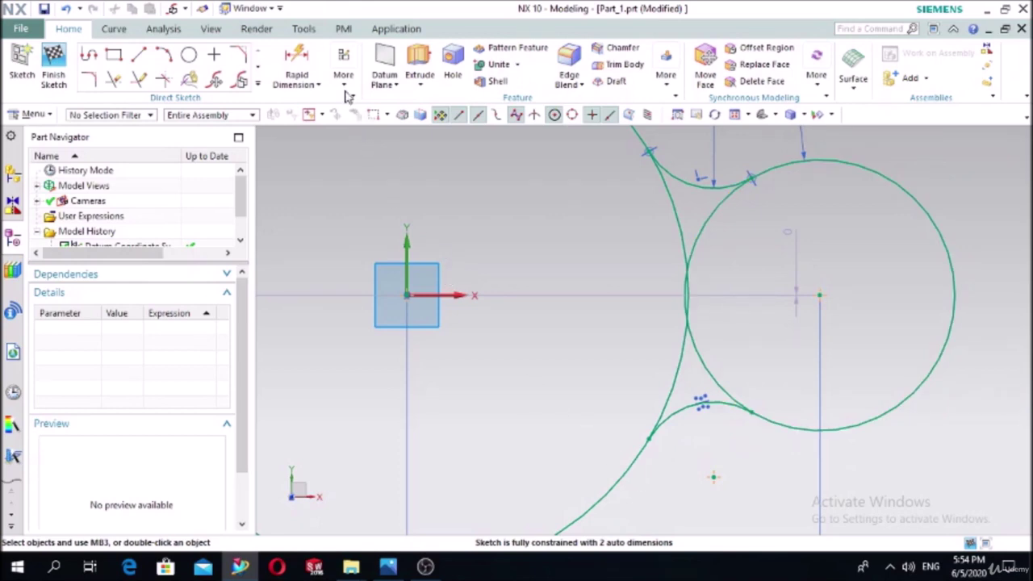
{"action": "left_click", "coordinate": [347, 89]}
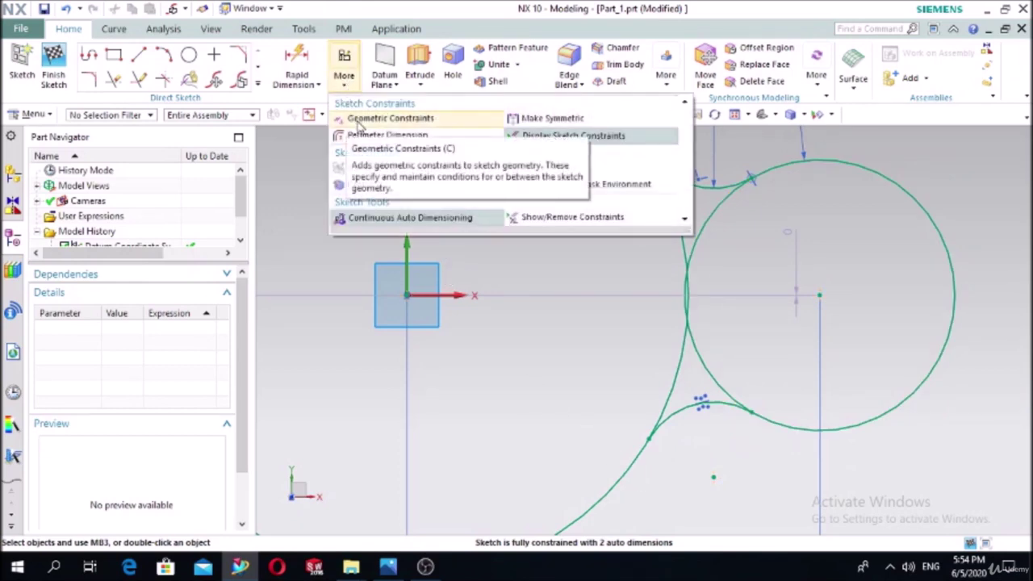
{"action": "left_click", "coordinate": [359, 119]}
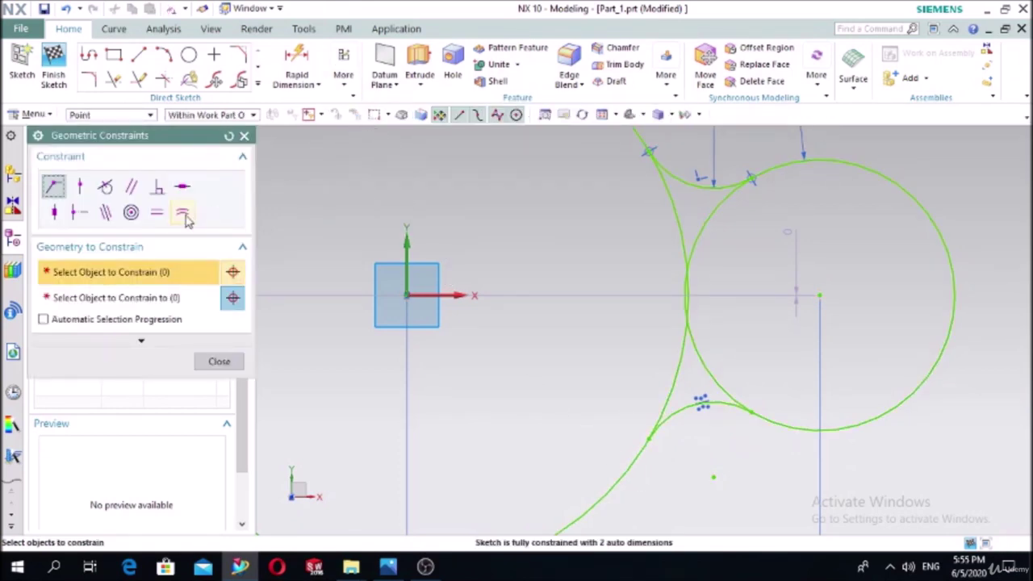
{"action": "left_click", "coordinate": [107, 186]}
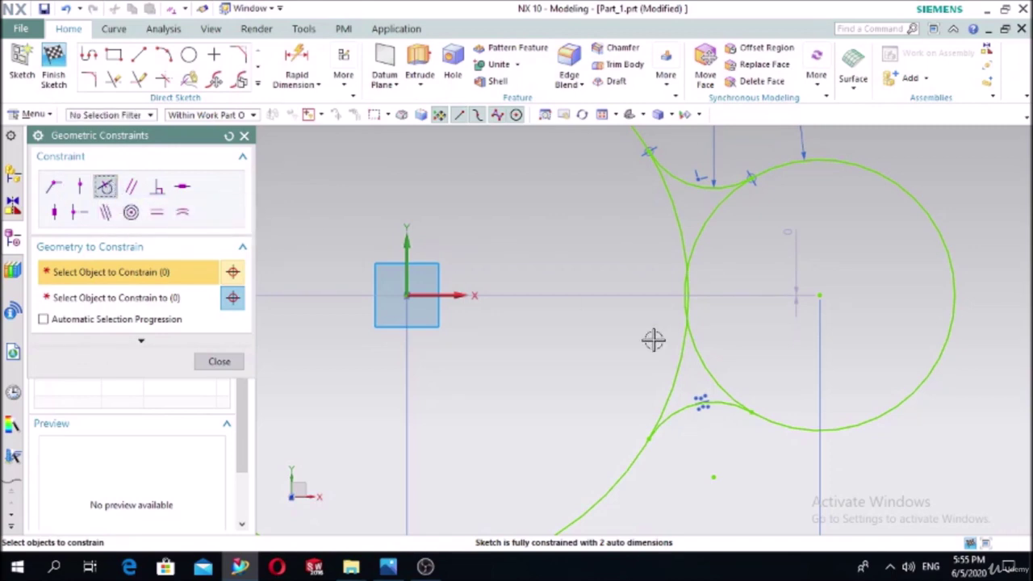
{"action": "left_click", "coordinate": [726, 403]}
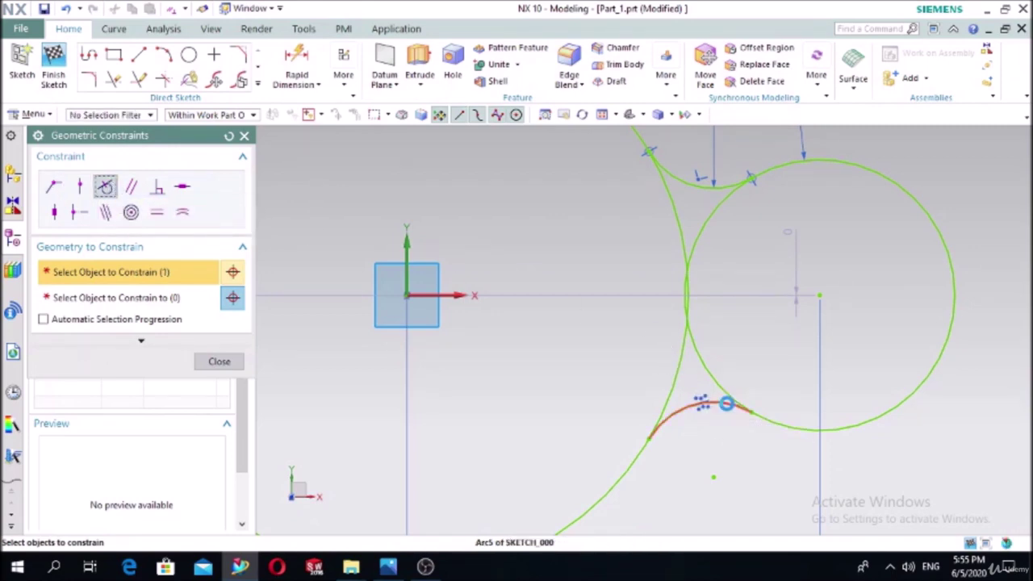
{"action": "left_click", "coordinate": [182, 298]}
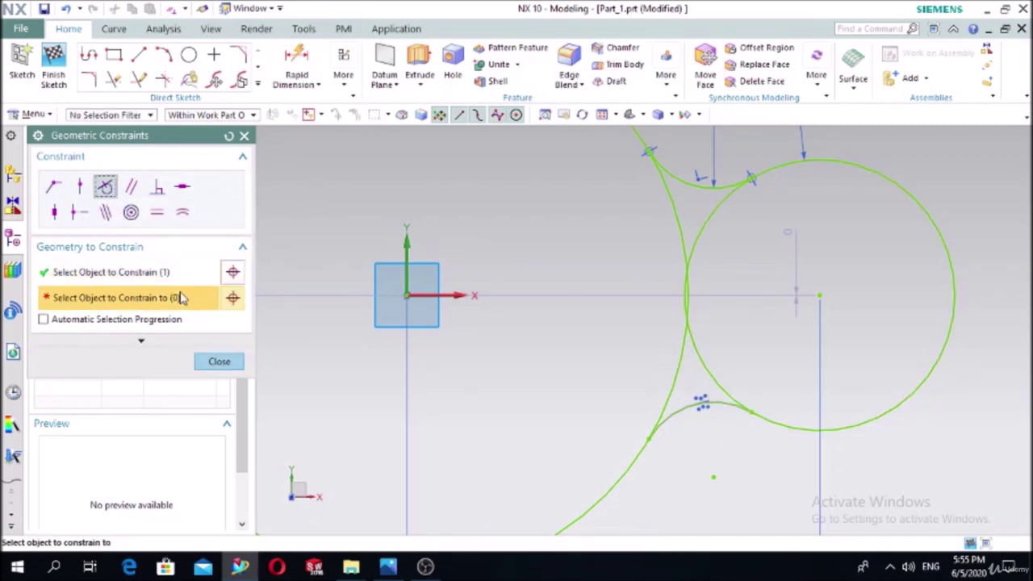
{"action": "left_click", "coordinate": [779, 421]}
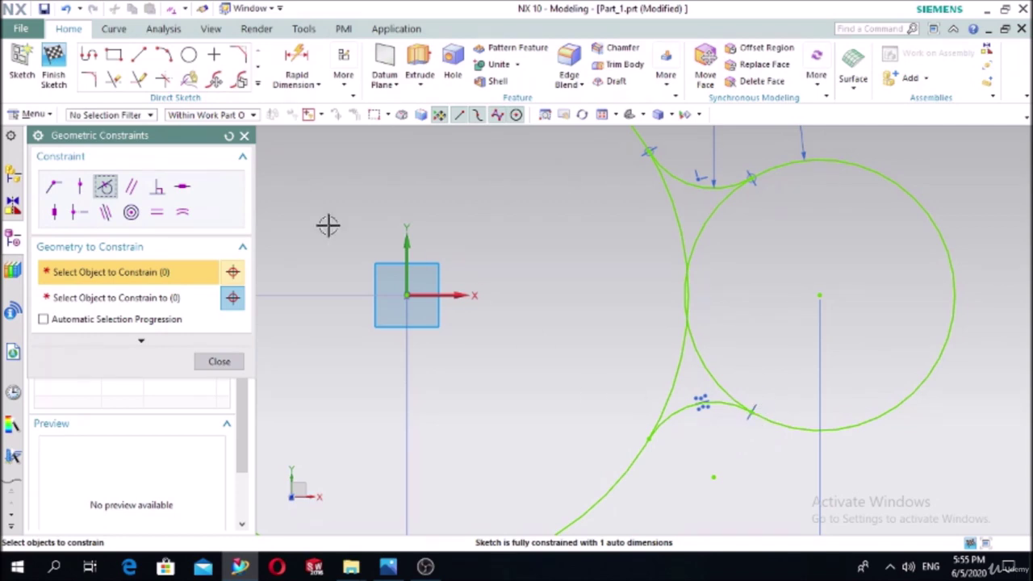
Constrain the mirrored lower 40 mm fillet arc tangent to the large origin circle and finish constraining
{"action": "left_click", "coordinate": [669, 416]}
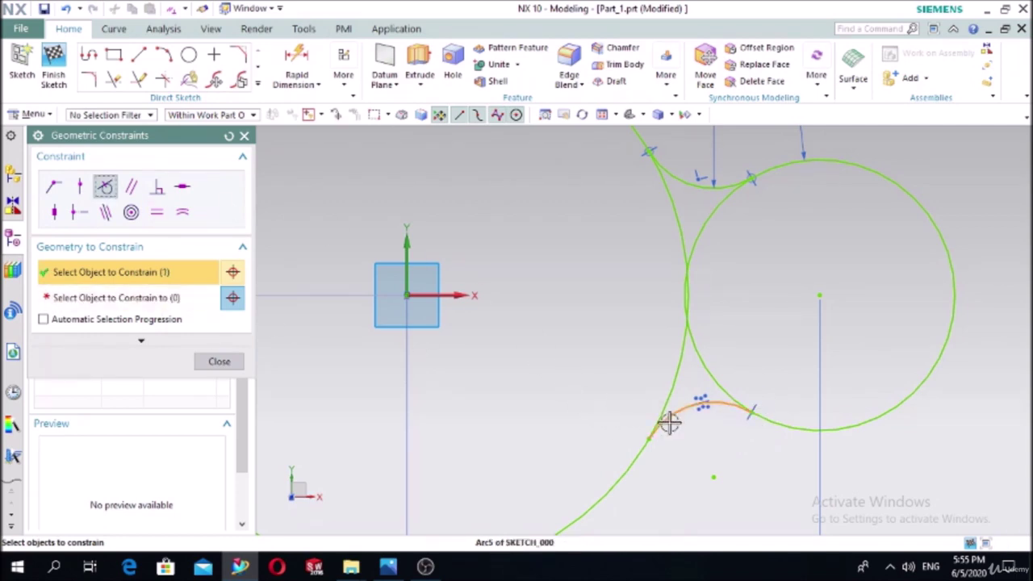
{"action": "left_click", "coordinate": [129, 299]}
{"action": "left_click", "coordinate": [618, 482]}
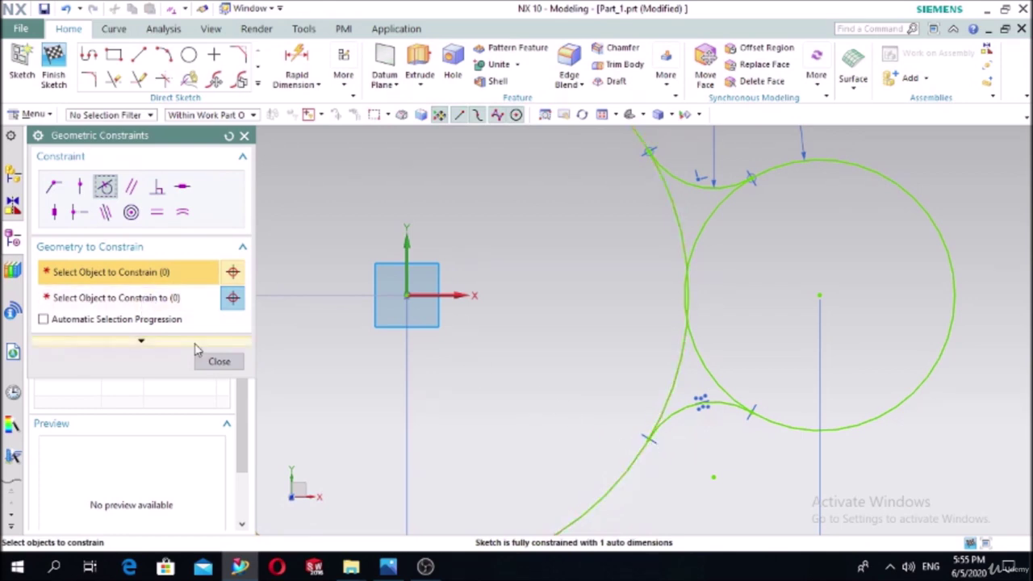
{"action": "left_click", "coordinate": [216, 361]}
{"action": "scroll", "coordinate": [807, 312], "scroll_direction": "down", "scroll_amount": 3}
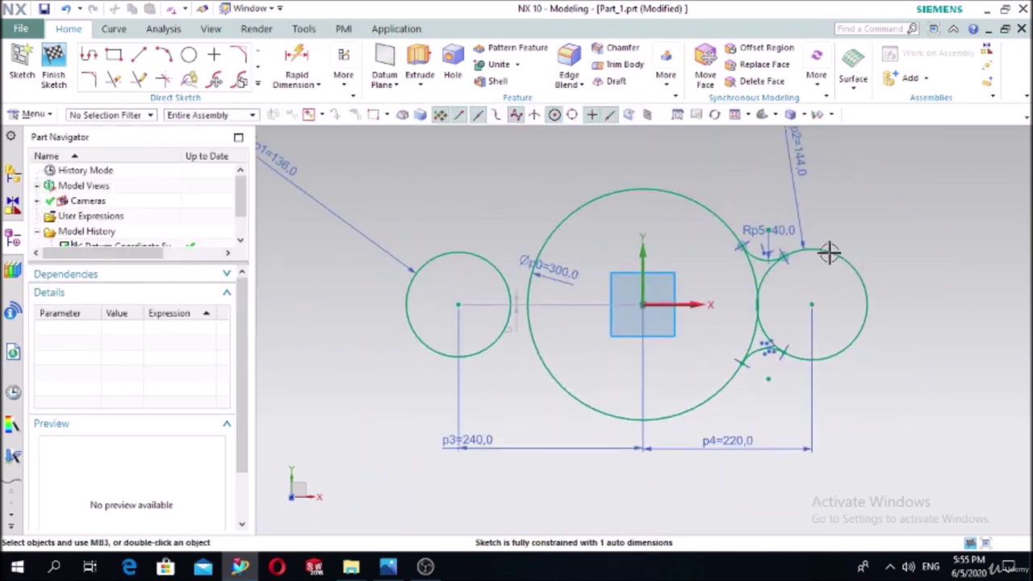
Consult the reference drawing in Photos and, in NX, add a 60 mm radius fillet between the upper sides of the left and origin circles
{"action": "left_click", "coordinate": [388, 566]}
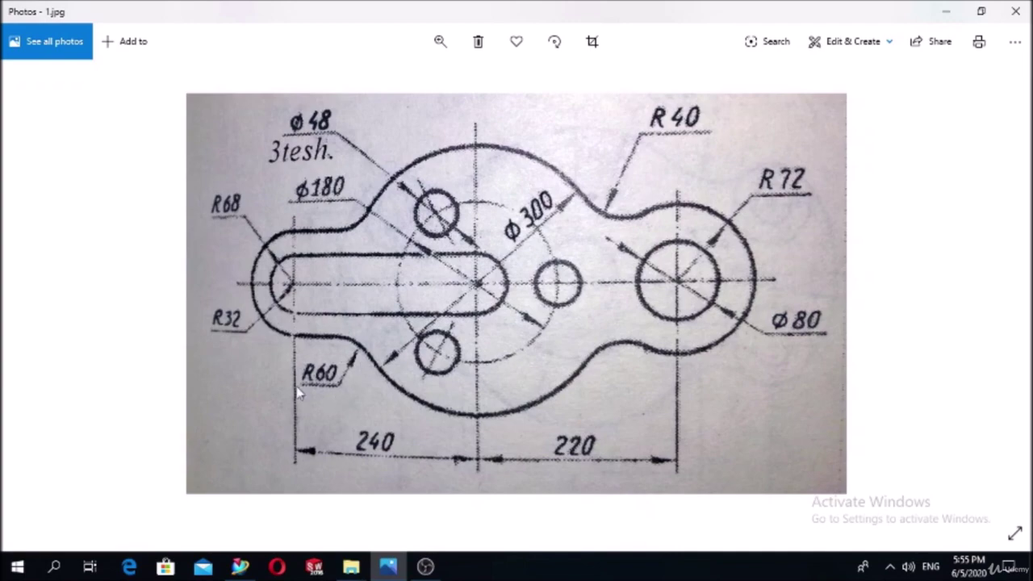
{"action": "left_click", "coordinate": [388, 567]}
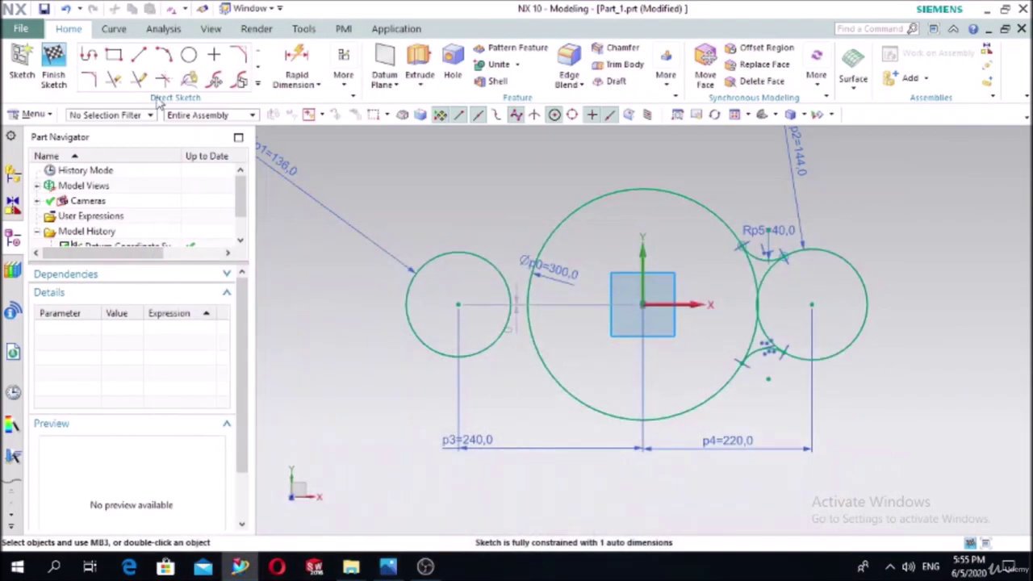
{"action": "left_click", "coordinate": [89, 79]}
{"action": "scroll", "coordinate": [539, 228], "scroll_direction": "up", "scroll_amount": 3}
{"action": "left_click", "coordinate": [447, 310]}
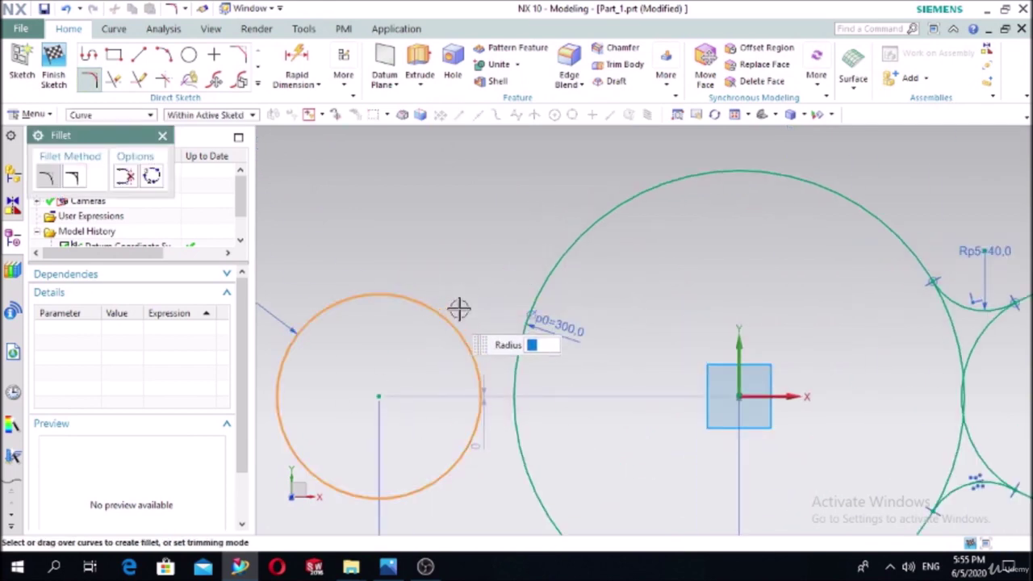
{"action": "left_click", "coordinate": [536, 282]}
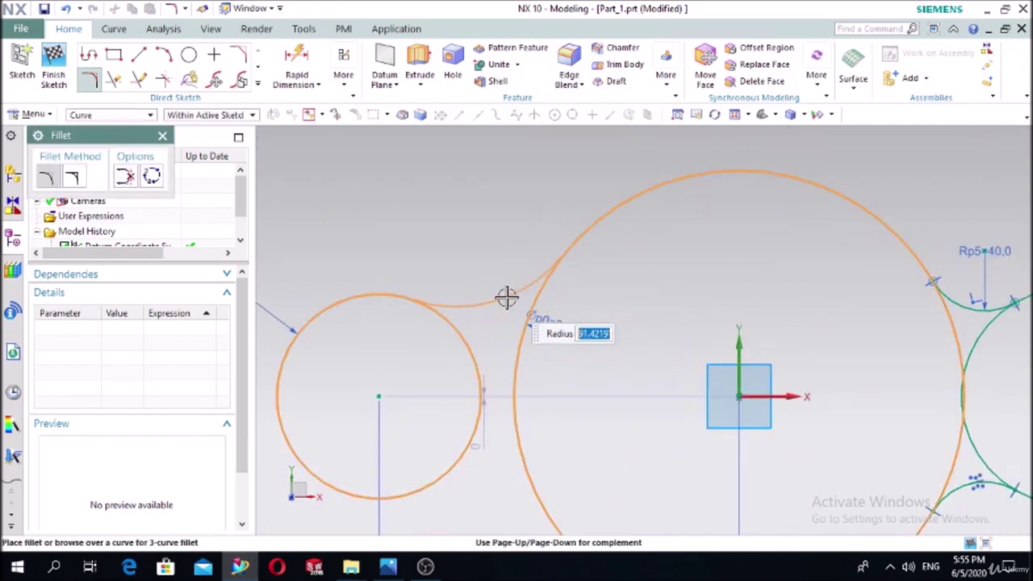
{"action": "type", "text": "60"}
{"action": "key", "text": "Return"}
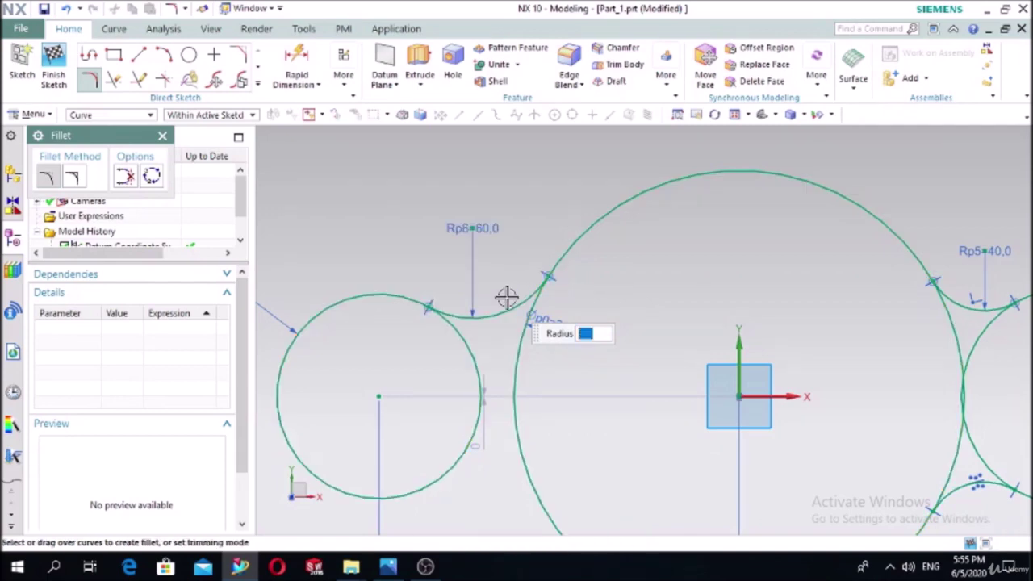
{"action": "scroll", "coordinate": [464, 484], "scroll_direction": "down", "scroll_amount": 3}
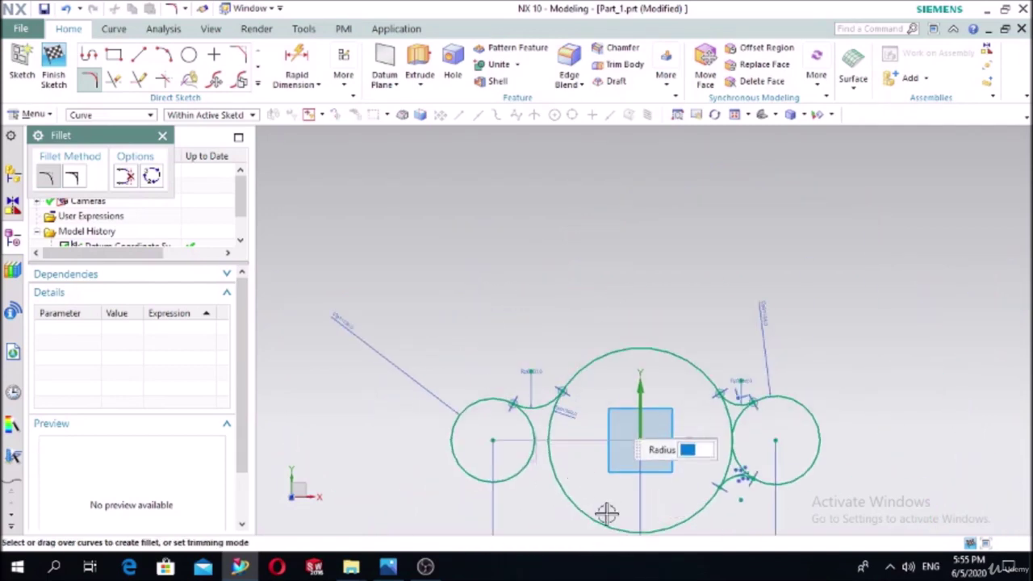
{"action": "scroll", "coordinate": [501, 496], "scroll_direction": "up", "scroll_amount": 3}
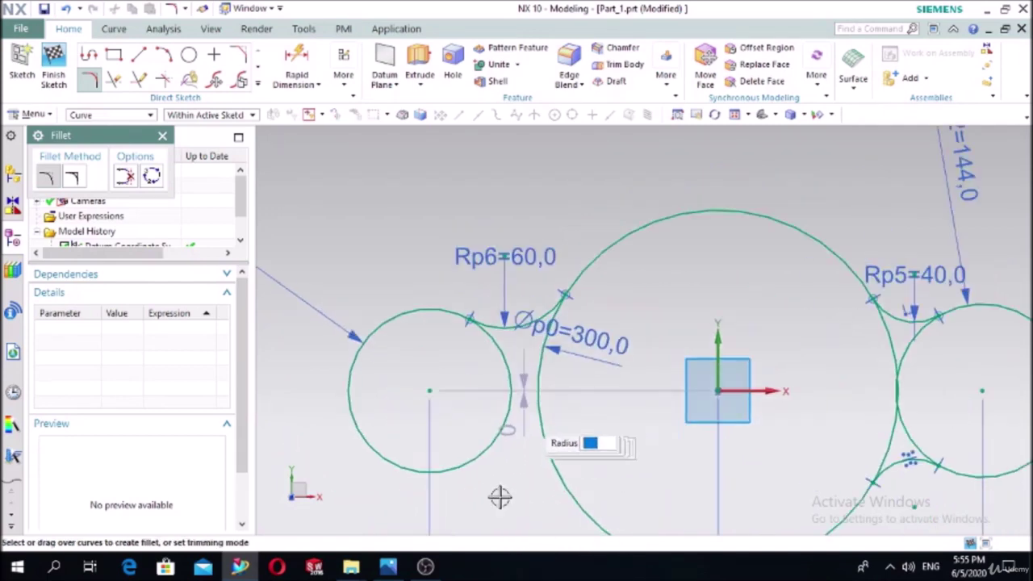
{"action": "left_click", "coordinate": [438, 477]}
{"action": "left_click", "coordinate": [561, 487]}
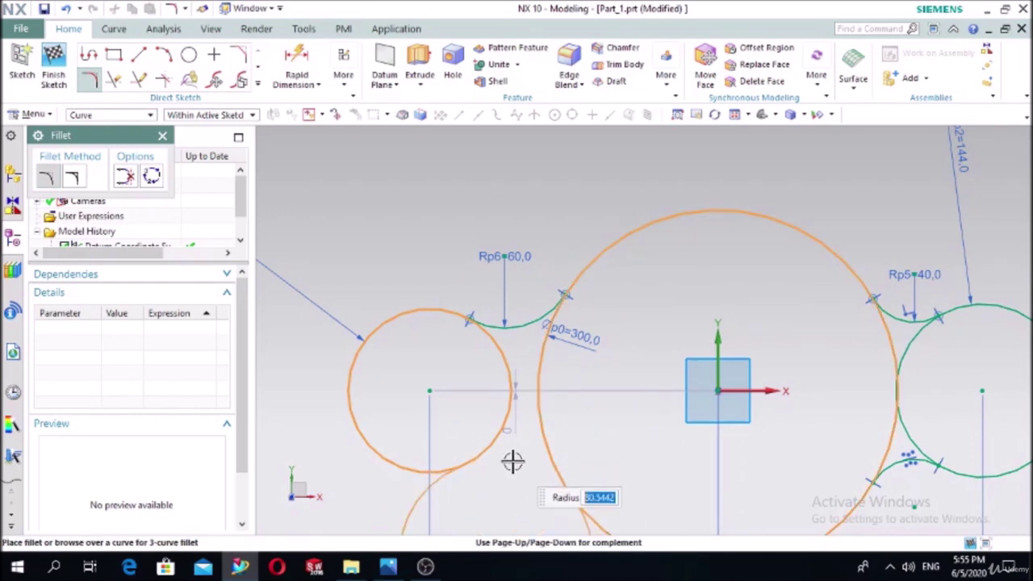
{"action": "key", "text": "Escape"}
Mirror the upper 60 mm fillet arc about the sketch's X axis with Mirror Curve
{"action": "left_click", "coordinate": [259, 84]}
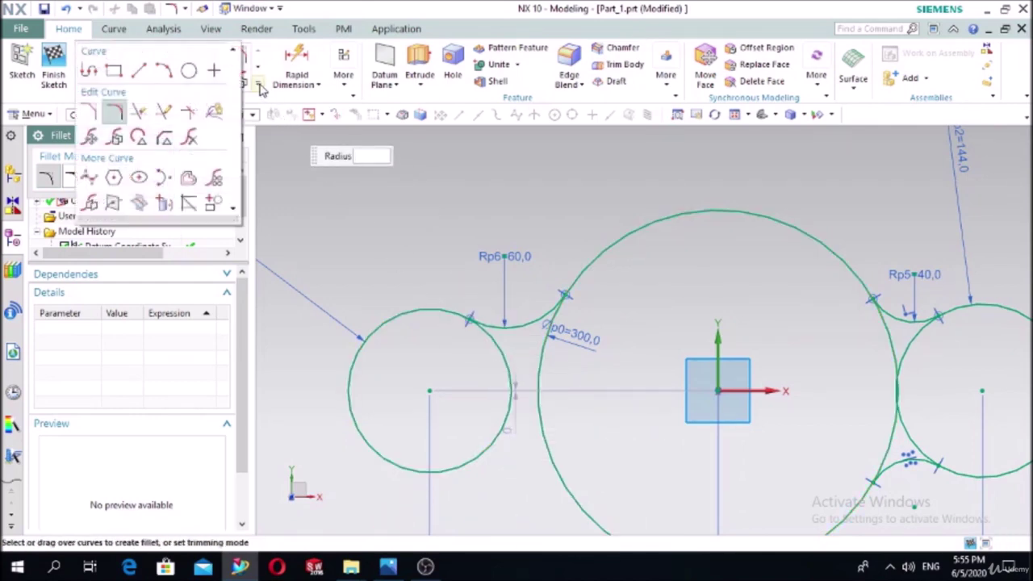
{"action": "left_click", "coordinate": [90, 203]}
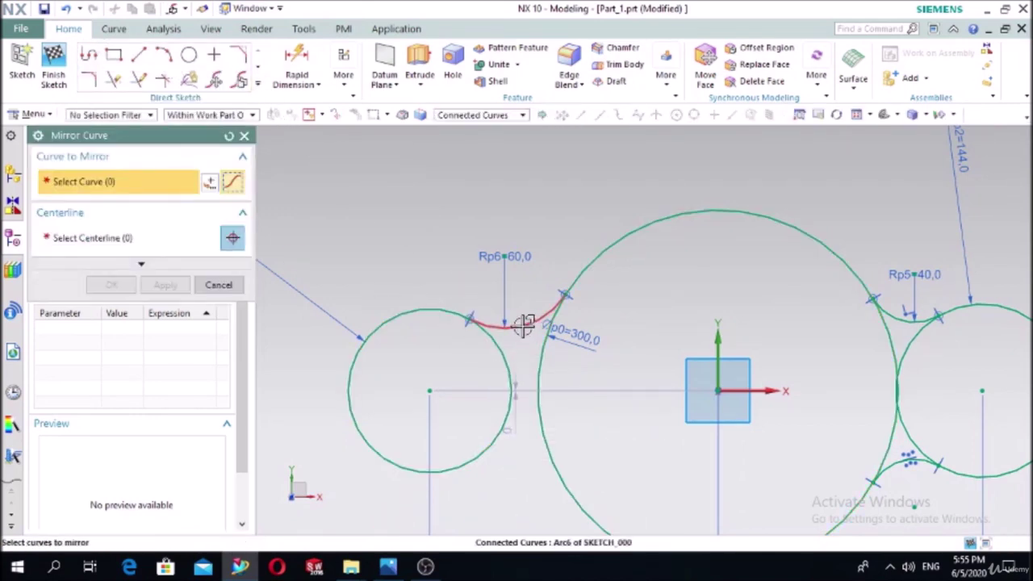
{"action": "left_click", "coordinate": [523, 326]}
{"action": "left_click", "coordinate": [151, 248]}
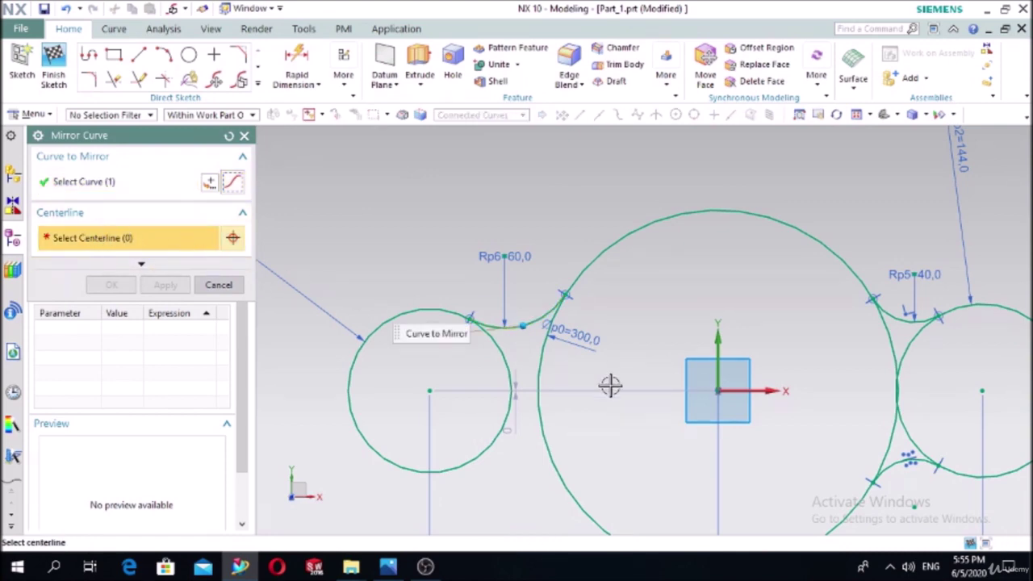
{"action": "left_click", "coordinate": [755, 392]}
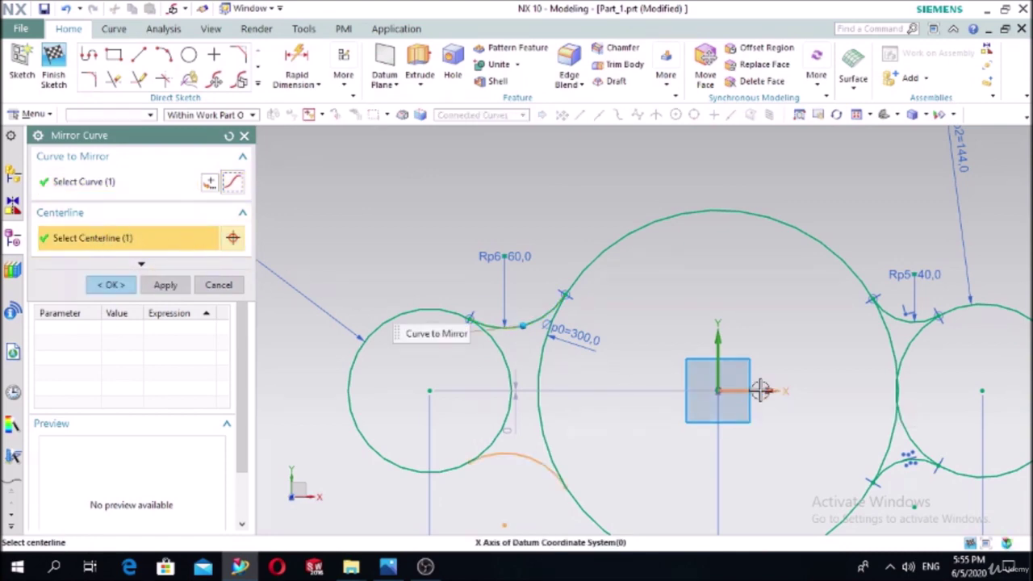
{"action": "left_click", "coordinate": [112, 285]}
Add a tangent constraint between the mirrored lower 60 mm fillet arc and the left circle
{"action": "left_click", "coordinate": [344, 77]}
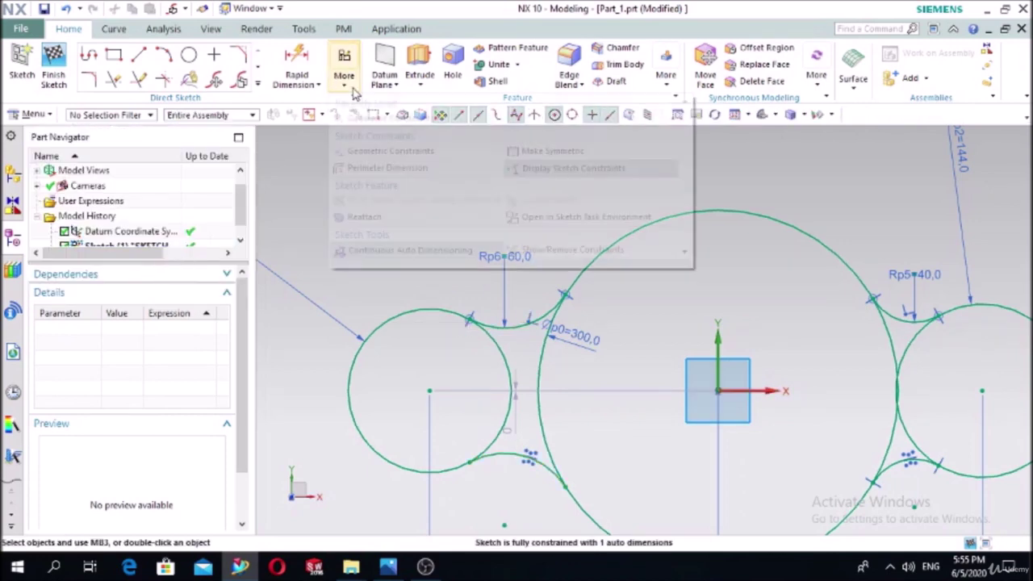
{"action": "left_click", "coordinate": [361, 117]}
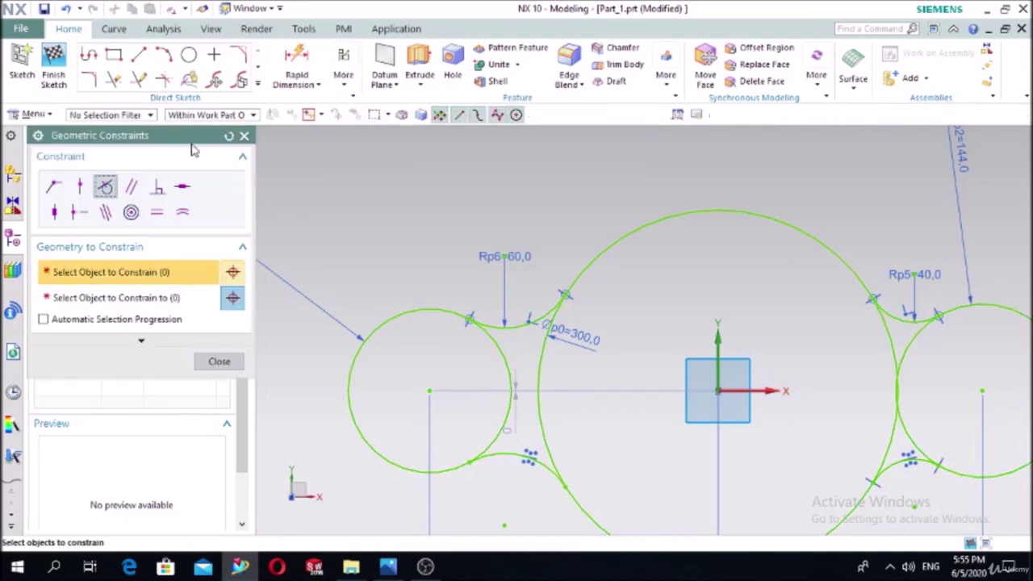
{"action": "left_click", "coordinate": [492, 458]}
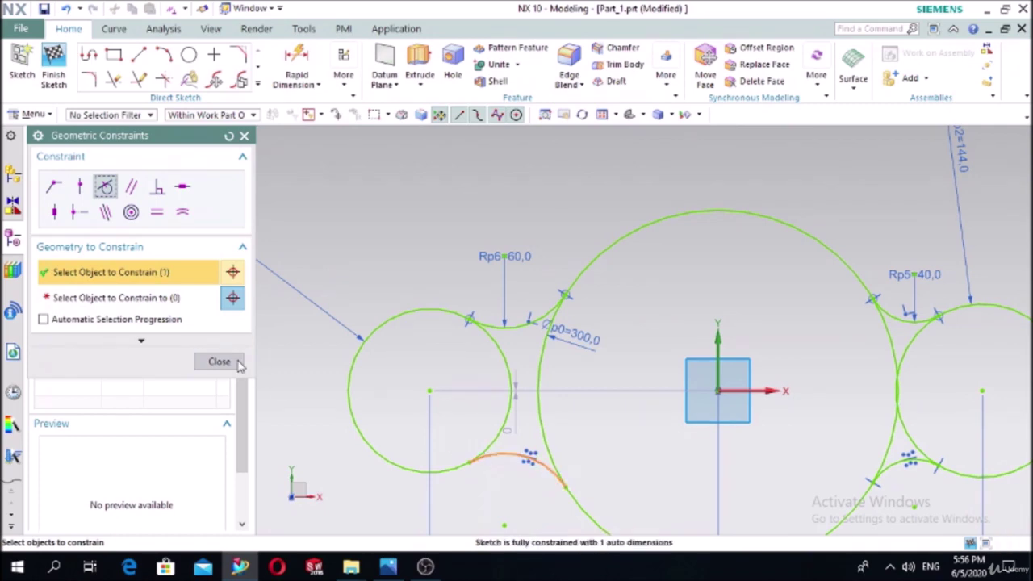
{"action": "left_click", "coordinate": [173, 297]}
{"action": "left_click", "coordinate": [410, 467]}
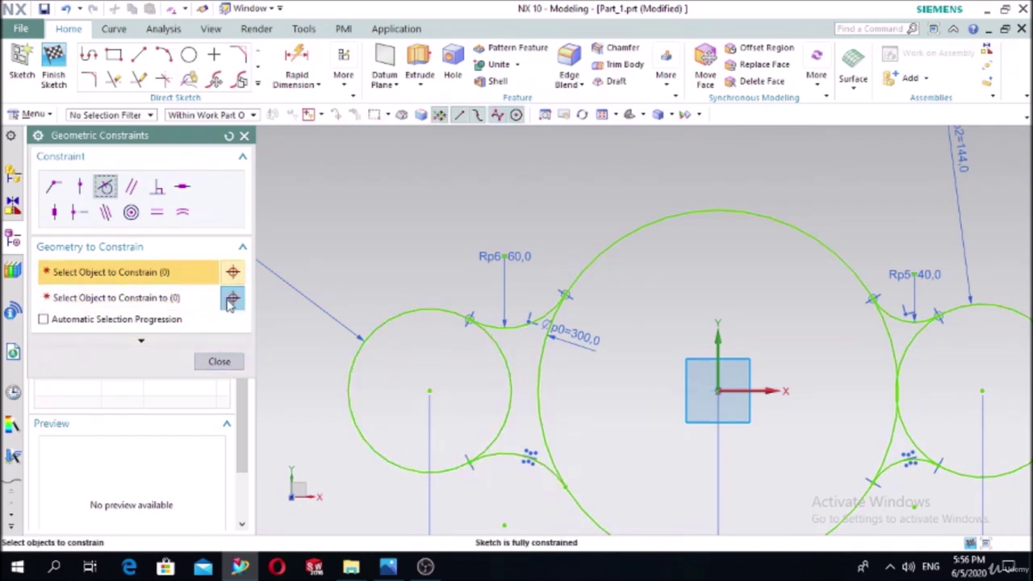
Constrain the mirrored lower 60 mm fillet arc tangent to the large origin circle and finish constraining
{"action": "left_click", "coordinate": [515, 452]}
{"action": "left_click", "coordinate": [173, 299]}
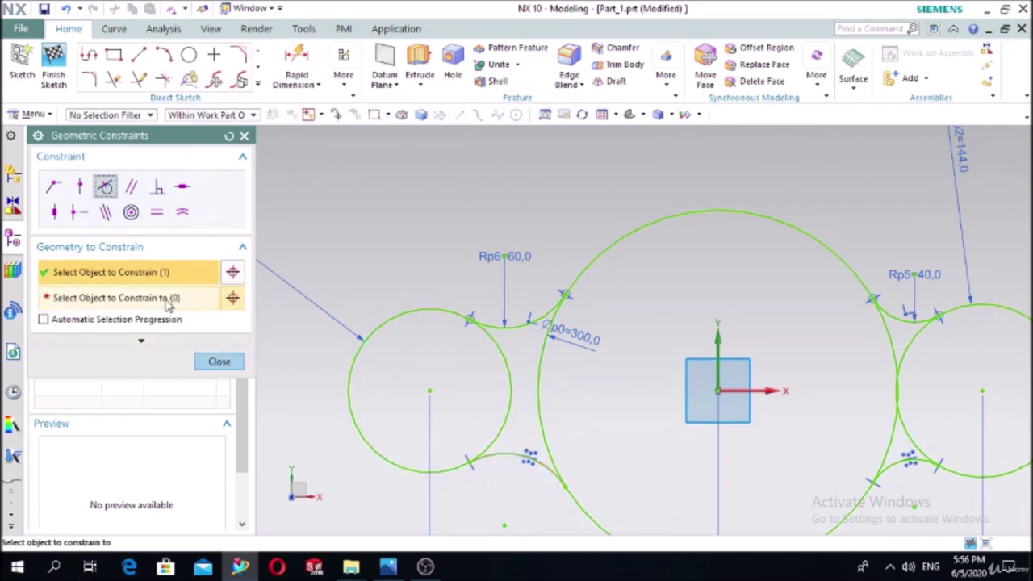
{"action": "left_click", "coordinate": [583, 509]}
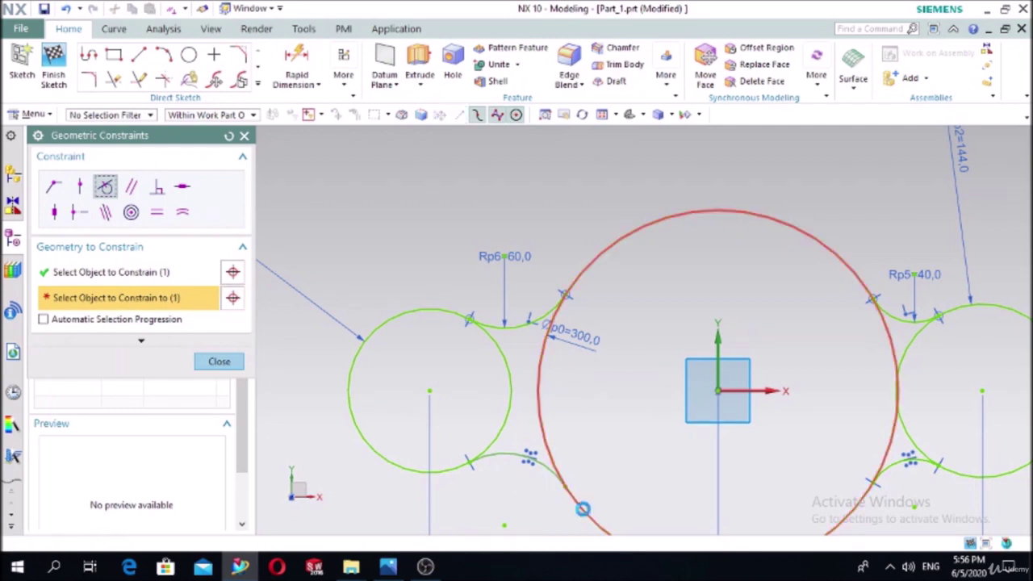
{"action": "left_click", "coordinate": [219, 360]}
{"action": "scroll", "coordinate": [618, 477], "scroll_direction": "down", "scroll_amount": 3}
{"action": "scroll", "coordinate": [812, 473], "scroll_direction": "up", "scroll_amount": 2}
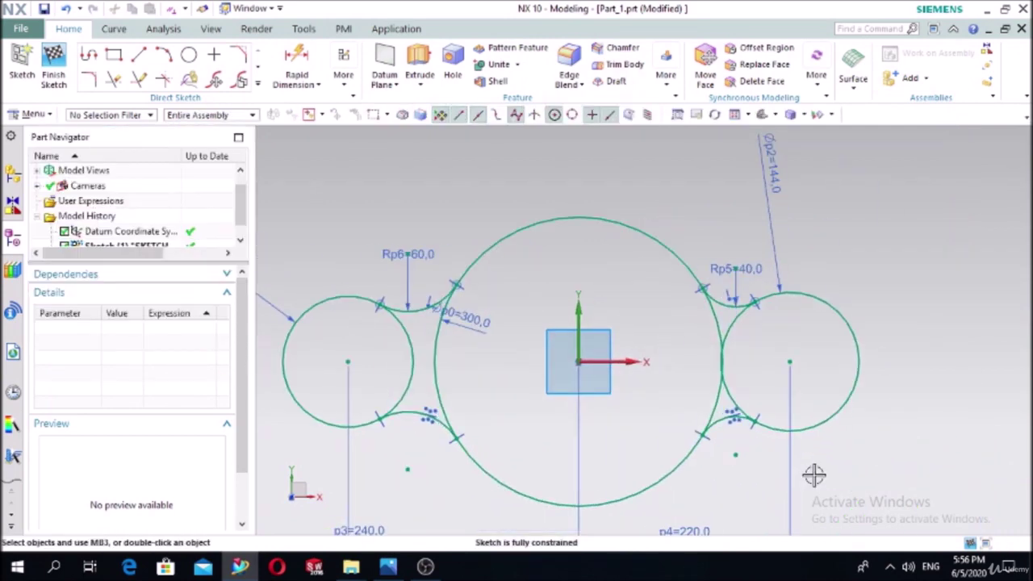
{"action": "scroll", "coordinate": [813, 475], "scroll_direction": "down", "scroll_amount": 2}
Check the outline in the Photos reference drawing and, in NX, trim the inner arcs of the left and origin circles between the 60 mm fillets
{"action": "left_click", "coordinate": [389, 566]}
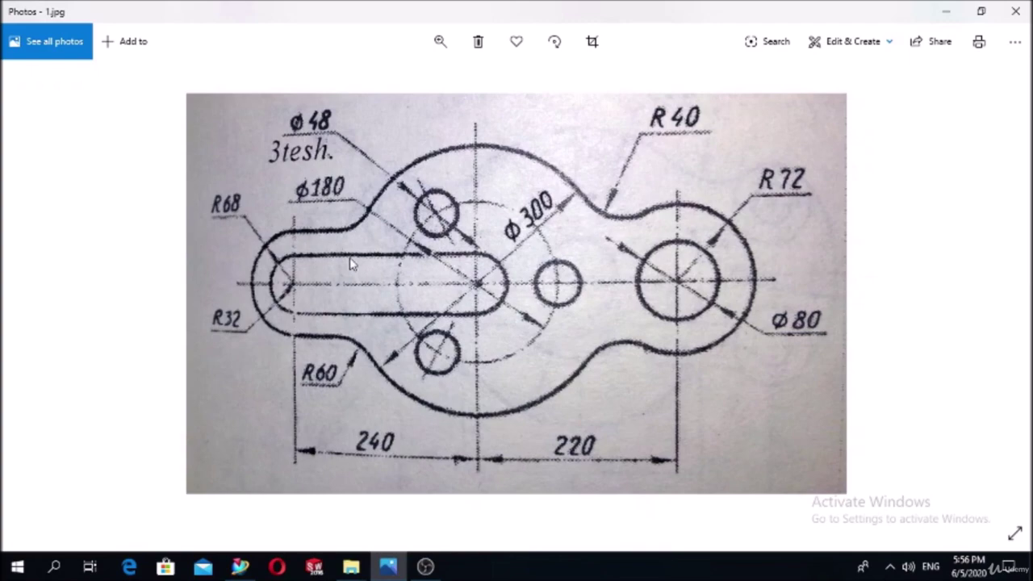
{"action": "left_click", "coordinate": [388, 566]}
{"action": "scroll", "coordinate": [702, 449], "scroll_direction": "up", "scroll_amount": 3}
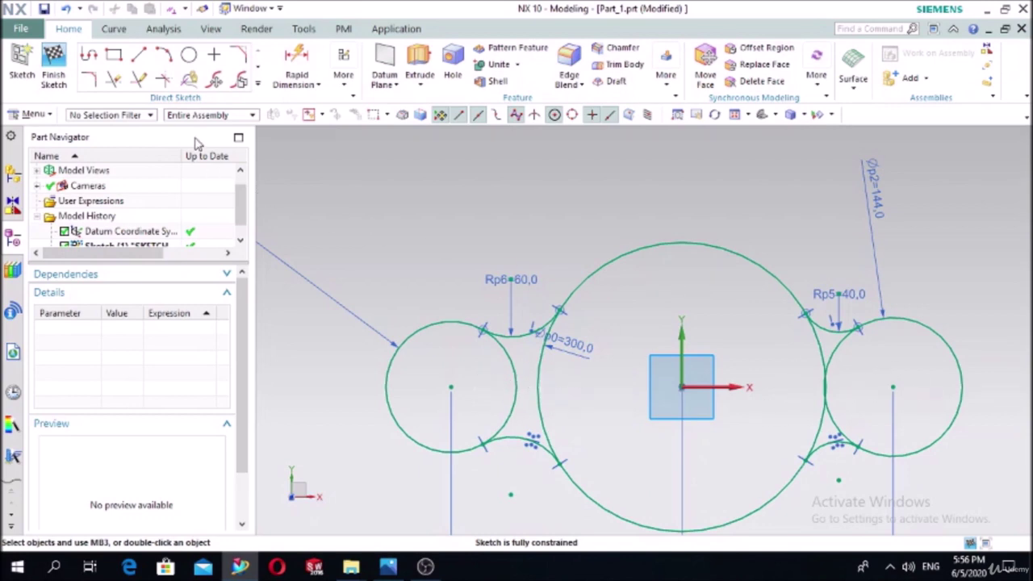
{"action": "left_click", "coordinate": [115, 80]}
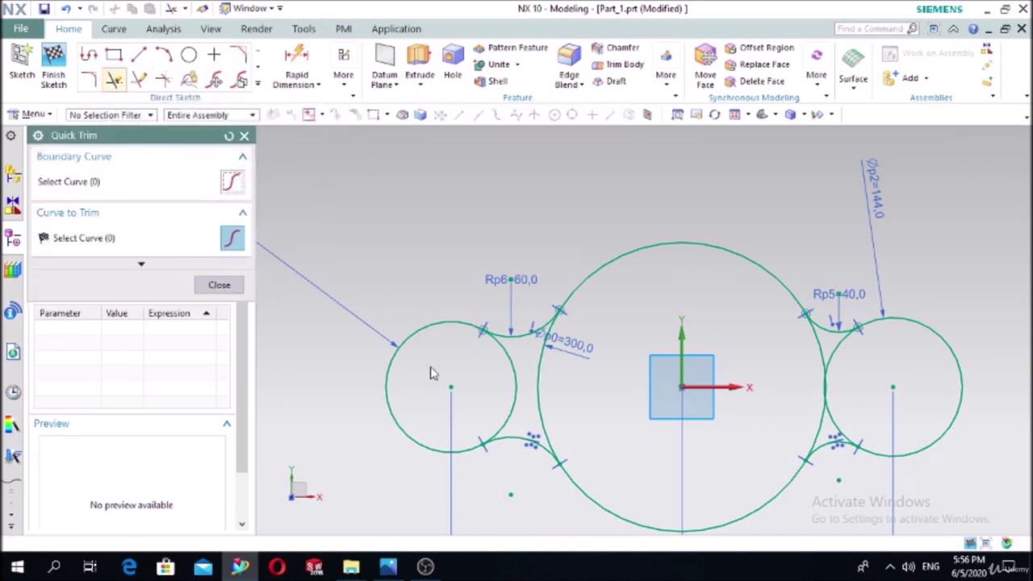
{"action": "left_click", "coordinate": [517, 368]}
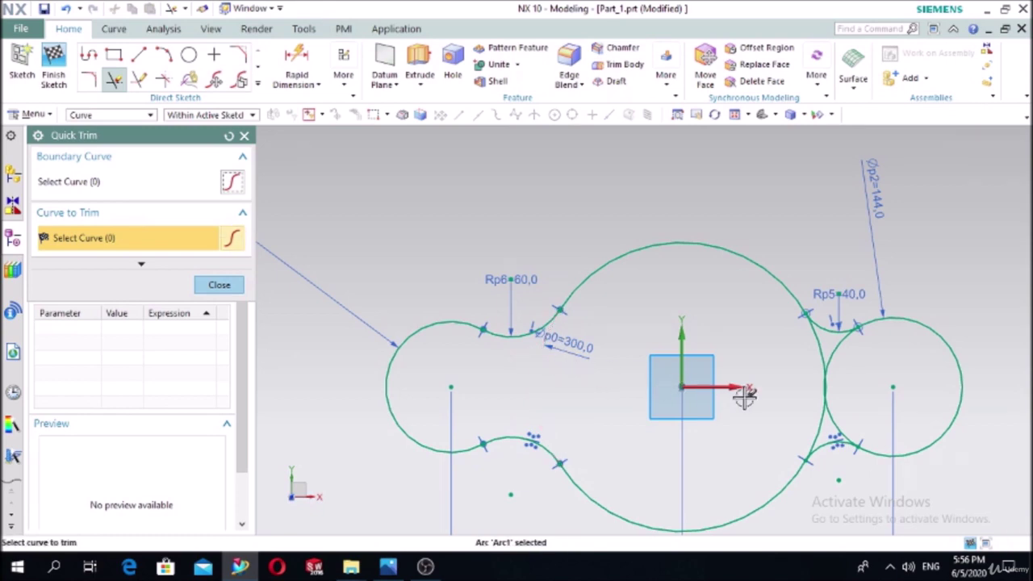
Trim the inner arcs of the origin and right circles between the two 40 mm fillets
{"action": "mouse_move", "coordinate": [821, 354]}
{"action": "left_mouse_down"}
{"action": "mouse_move", "coordinate": [837, 339]}
{"action": "mouse_move", "coordinate": [845, 385]}
{"action": "mouse_move", "coordinate": [821, 418]}
{"action": "mouse_move", "coordinate": [834, 417]}
{"action": "left_mouse_up"}
{"action": "scroll", "coordinate": [839, 408], "scroll_direction": "down", "scroll_amount": 5}
{"action": "left_click", "coordinate": [750, 350]}
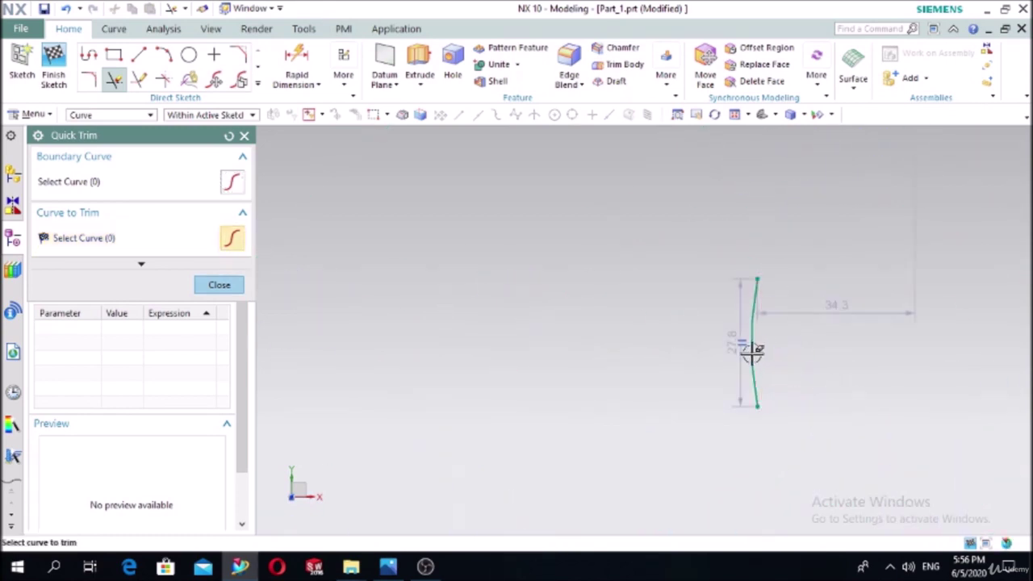
{"action": "scroll", "coordinate": [754, 381], "scroll_direction": "up", "scroll_amount": 6}
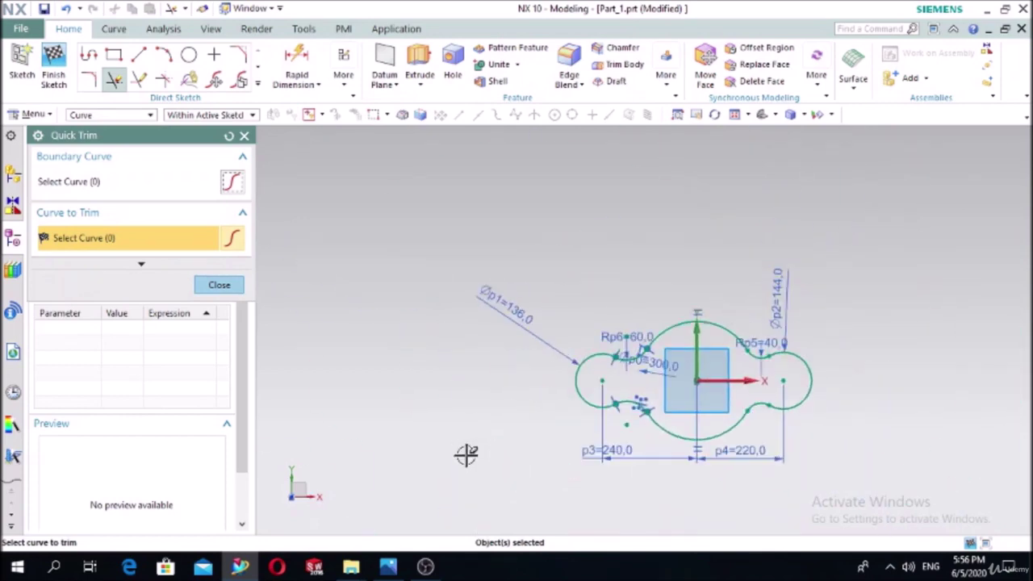
Check the reference drawing in Photos and, in NX, finish trimming and sketch a circle about 81 mm in diameter concentric with the right end arc
{"action": "left_click", "coordinate": [388, 567]}
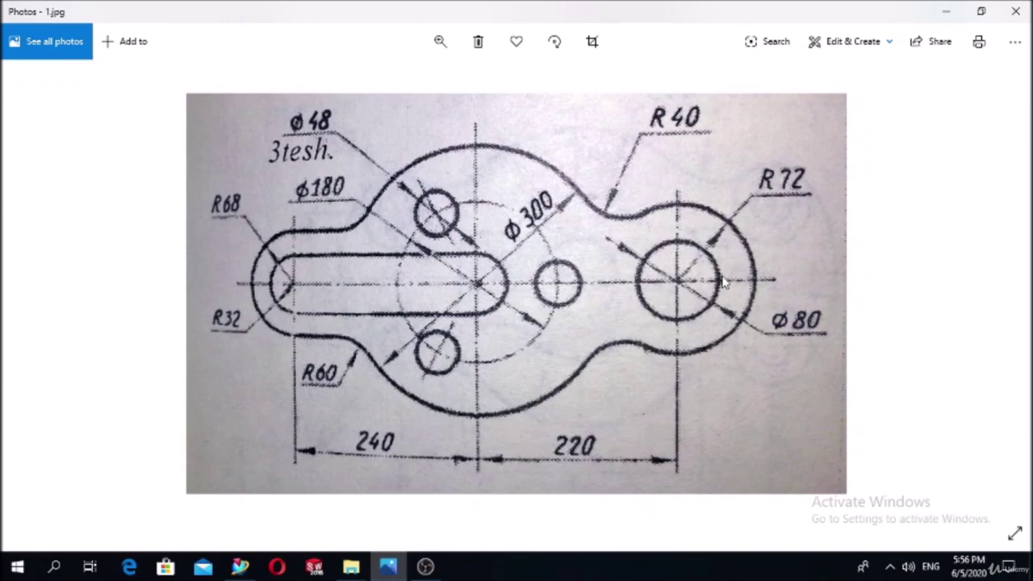
{"action": "left_click", "coordinate": [239, 566]}
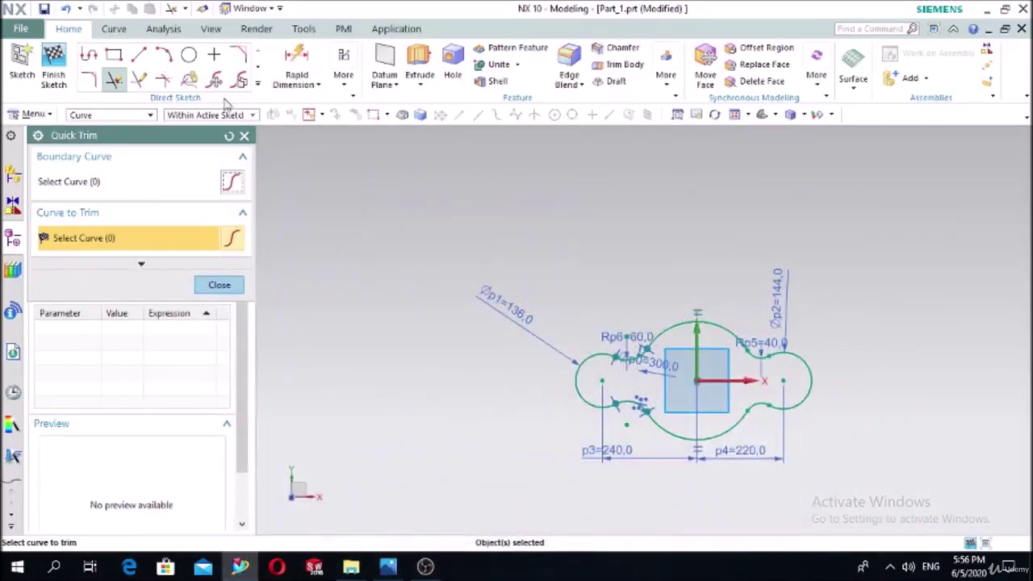
{"action": "left_click", "coordinate": [244, 135]}
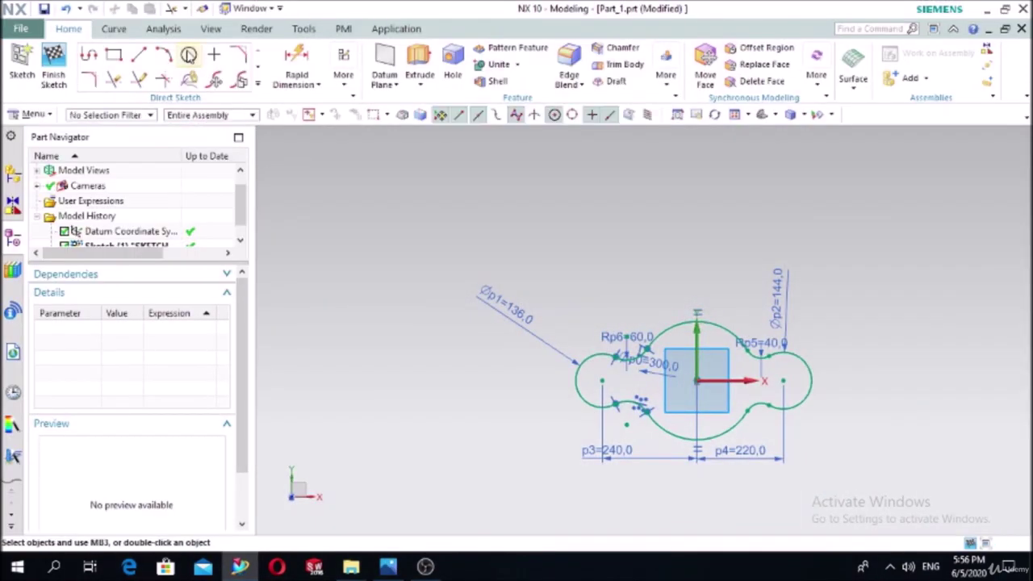
{"action": "left_click", "coordinate": [189, 55]}
{"action": "scroll", "coordinate": [808, 395], "scroll_direction": "up", "scroll_amount": 3}
{"action": "scroll", "coordinate": [807, 396], "scroll_direction": "up", "scroll_amount": 3}
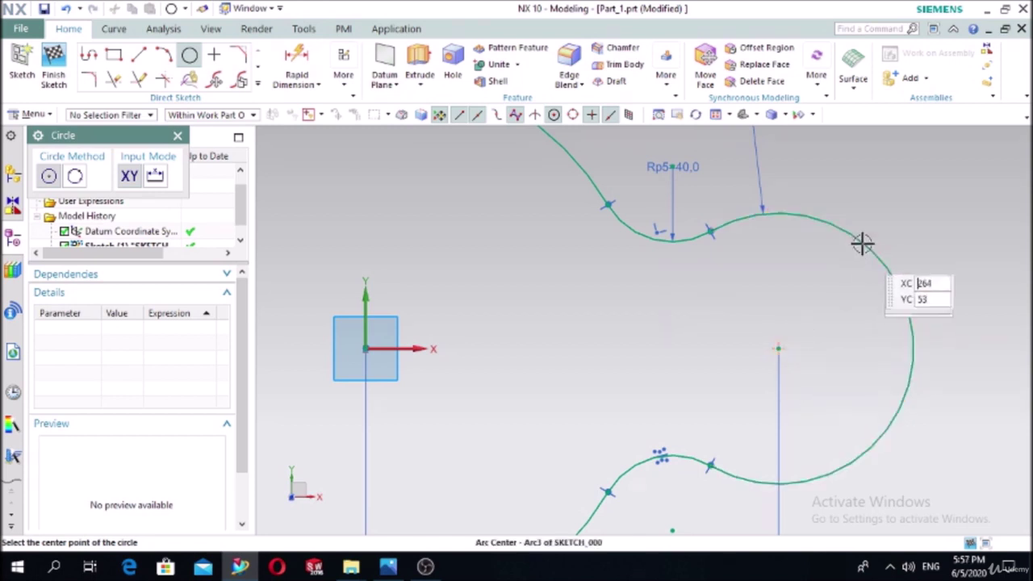
{"action": "left_click", "coordinate": [777, 348]}
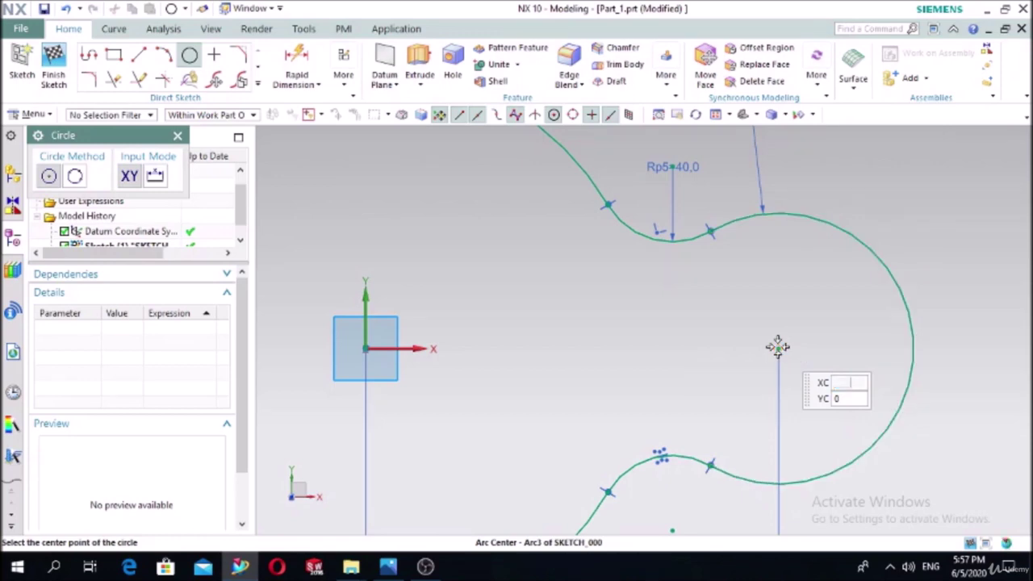
{"action": "left_click", "coordinate": [812, 280]}
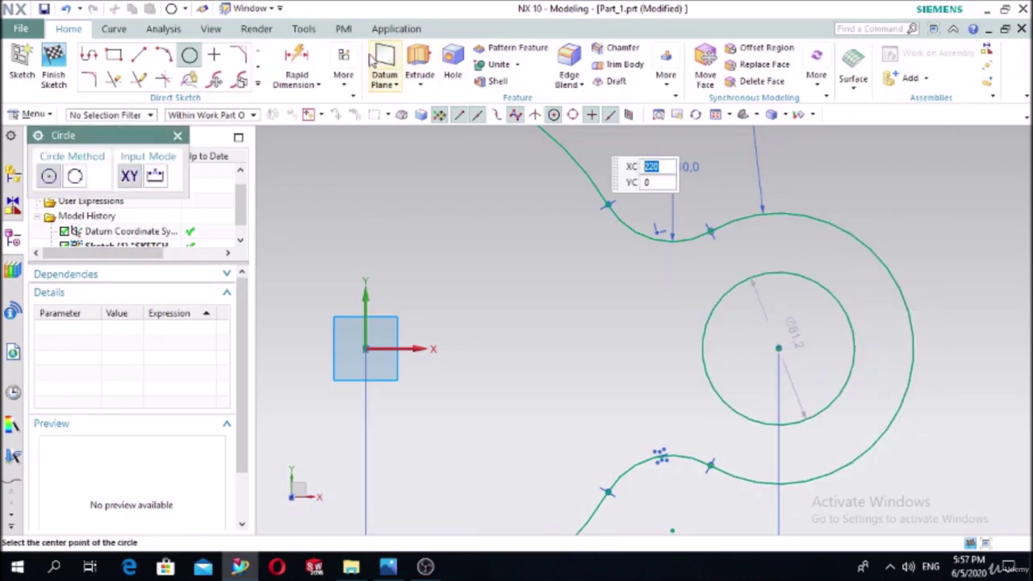
Dimension the inner circle at the plate's right end to a diameter of 80 mm
{"action": "left_click", "coordinate": [296, 65]}
{"action": "left_click", "coordinate": [704, 318]}
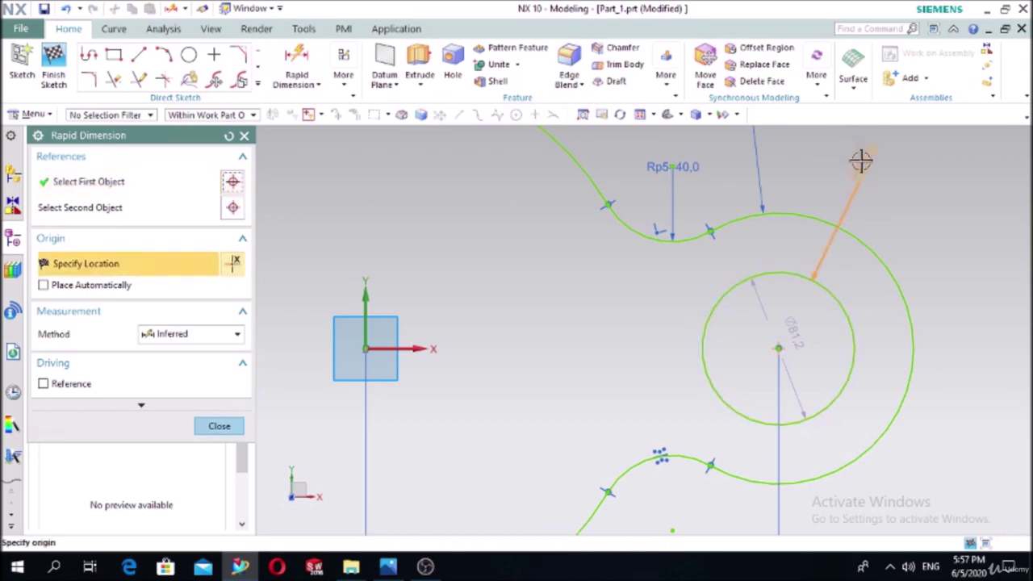
{"action": "left_click", "coordinate": [862, 162]}
{"action": "type", "text": "8"}
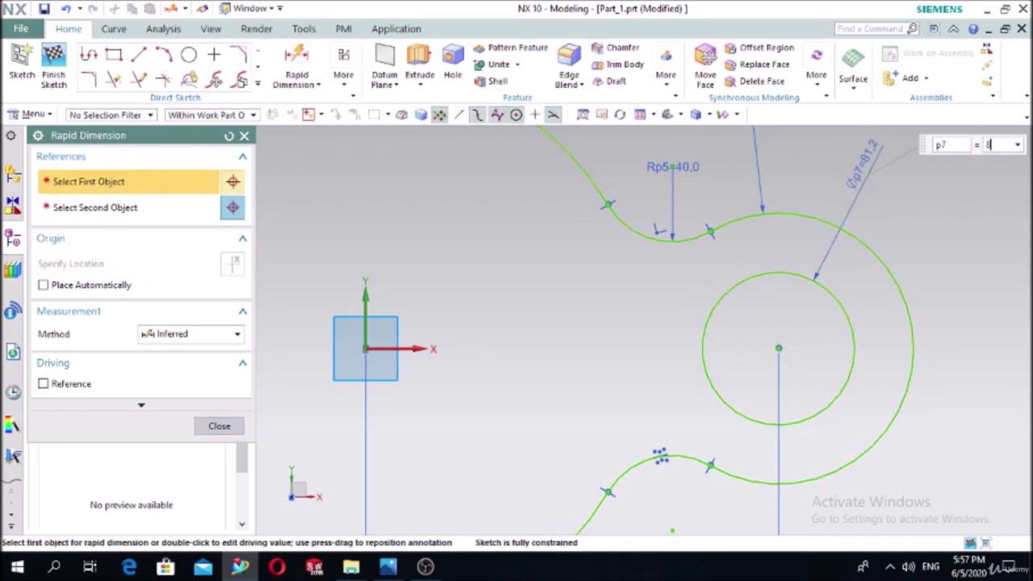
{"action": "type", "text": "0"}
{"action": "key", "text": "Return"}
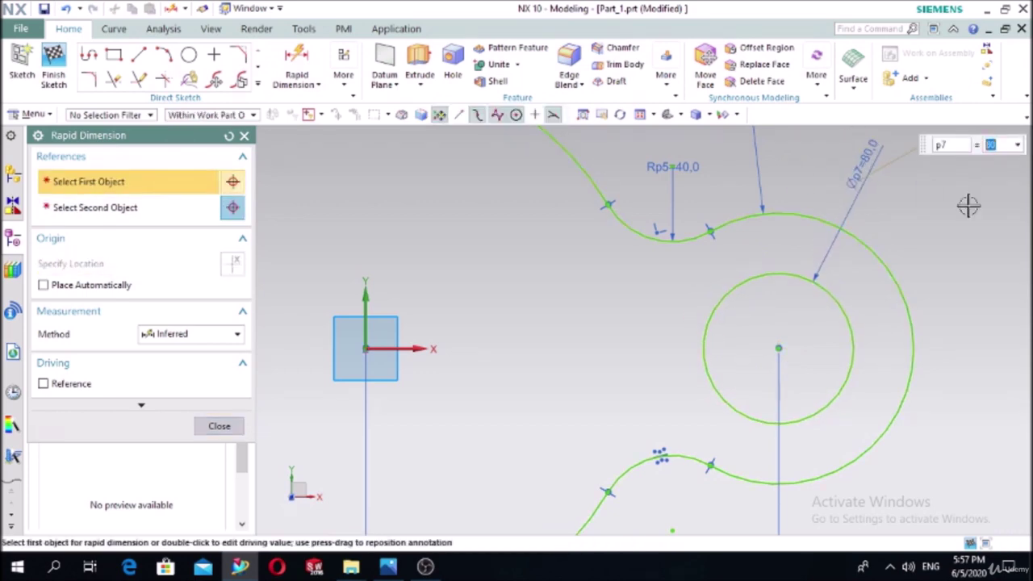
{"action": "left_click", "coordinate": [220, 427]}
{"action": "scroll", "coordinate": [486, 324], "scroll_direction": "down", "scroll_amount": 3}
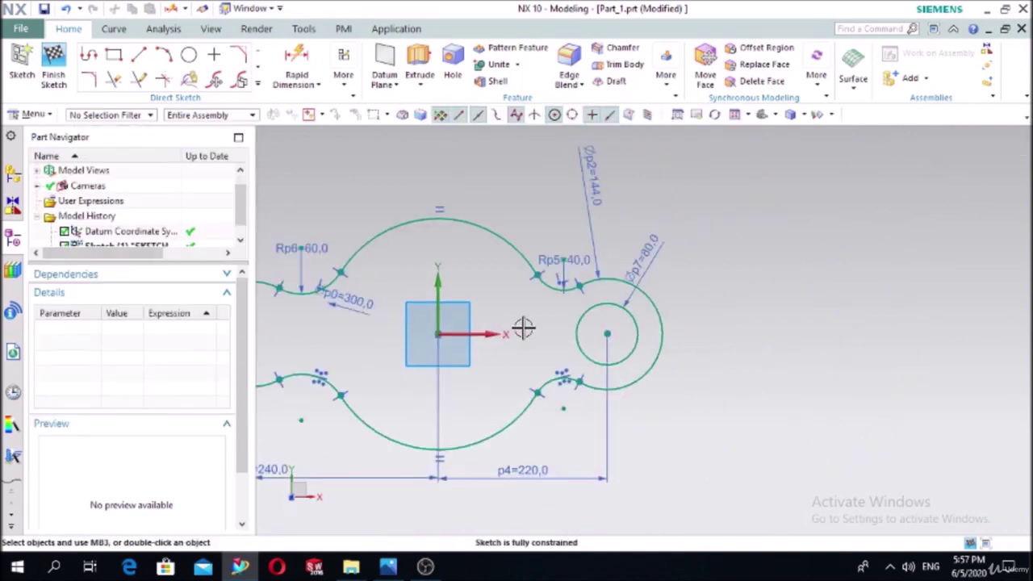
Check the hole layout in the Photos drawing and, in NX, sketch a circle about 195 mm in diameter centred on the origin
{"action": "left_click", "coordinate": [388, 567]}
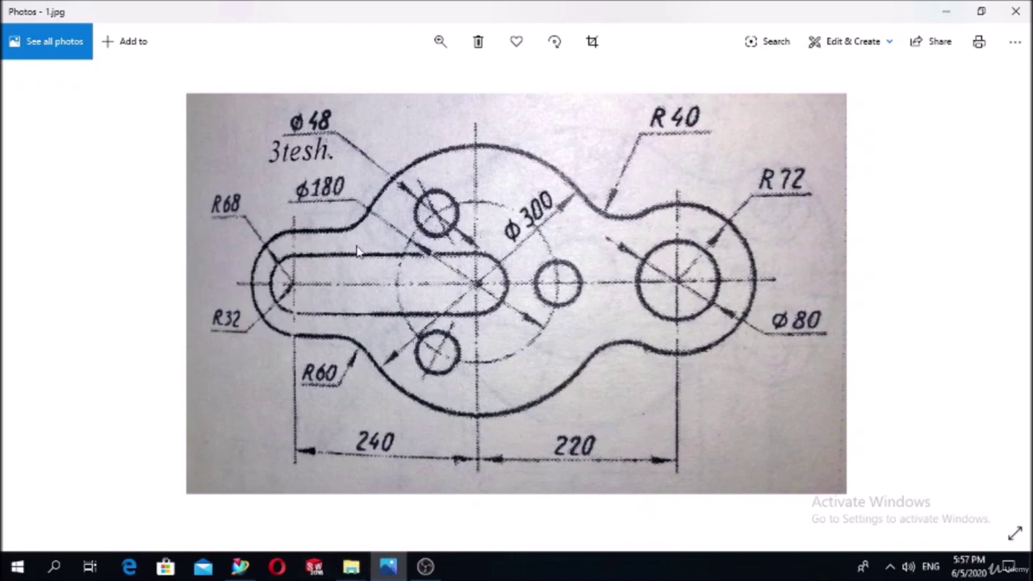
{"action": "left_click", "coordinate": [240, 566]}
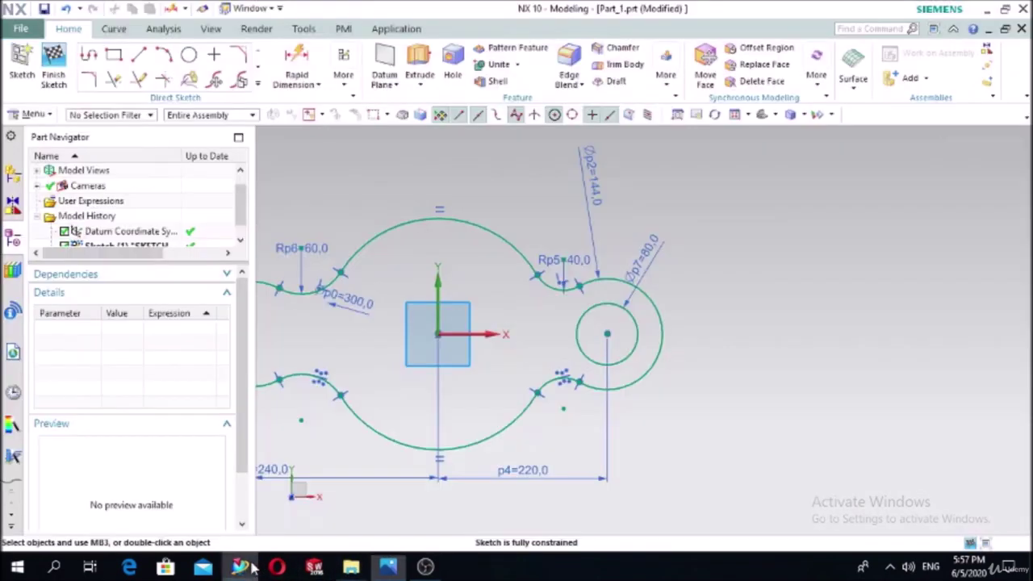
{"action": "left_click", "coordinate": [187, 57]}
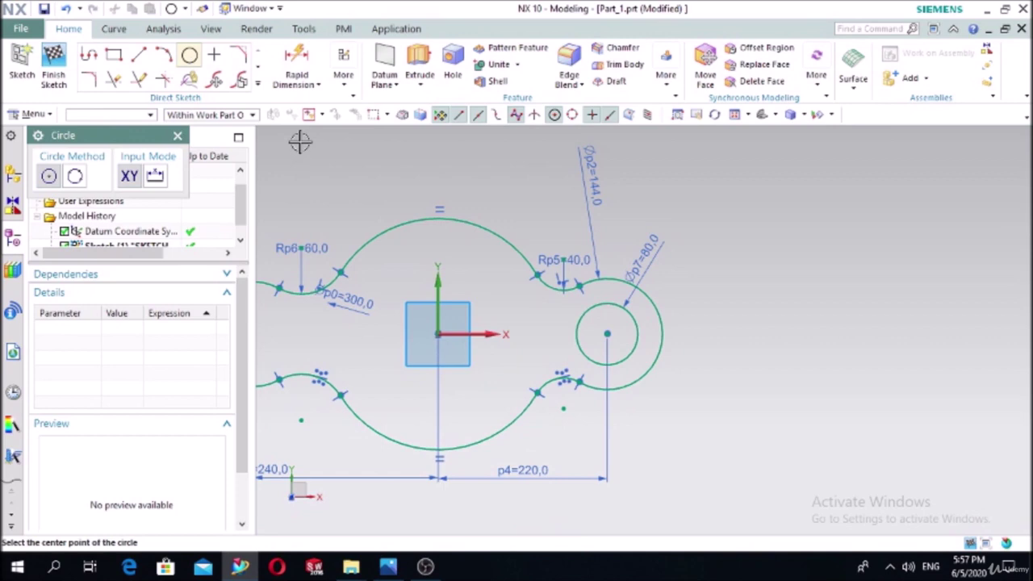
{"action": "left_click", "coordinate": [436, 334]}
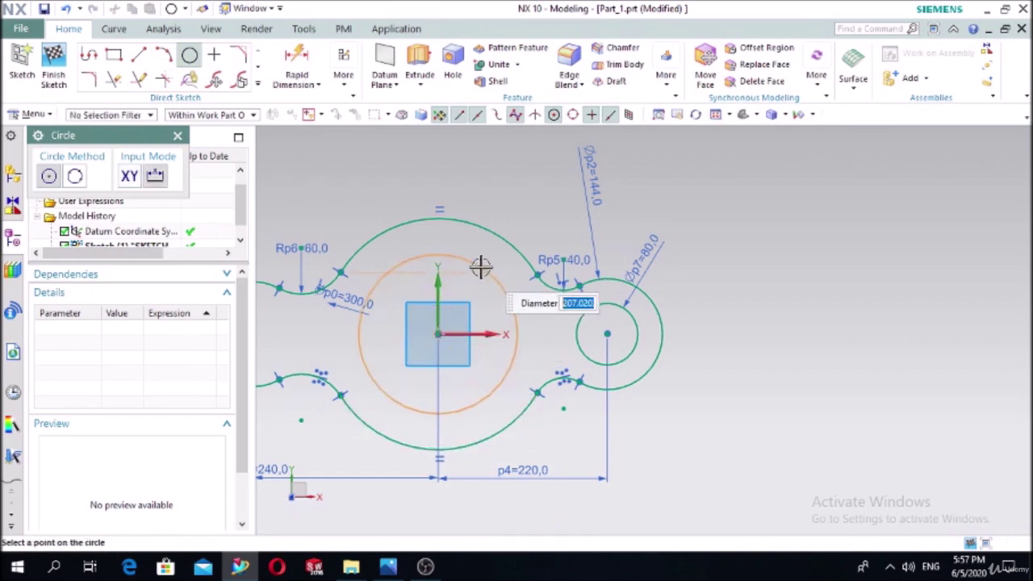
{"action": "left_click", "coordinate": [480, 267]}
Dimension the new origin-centred circle to a diameter of 180 mm and convert it to a reference curve
{"action": "left_click", "coordinate": [297, 57]}
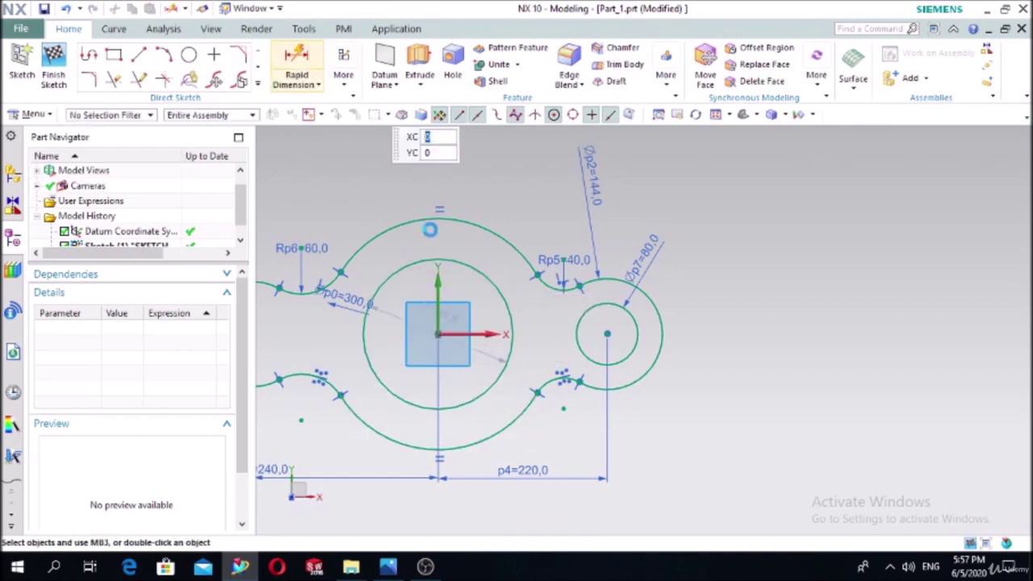
{"action": "left_click", "coordinate": [457, 263]}
{"action": "left_click", "coordinate": [510, 166]}
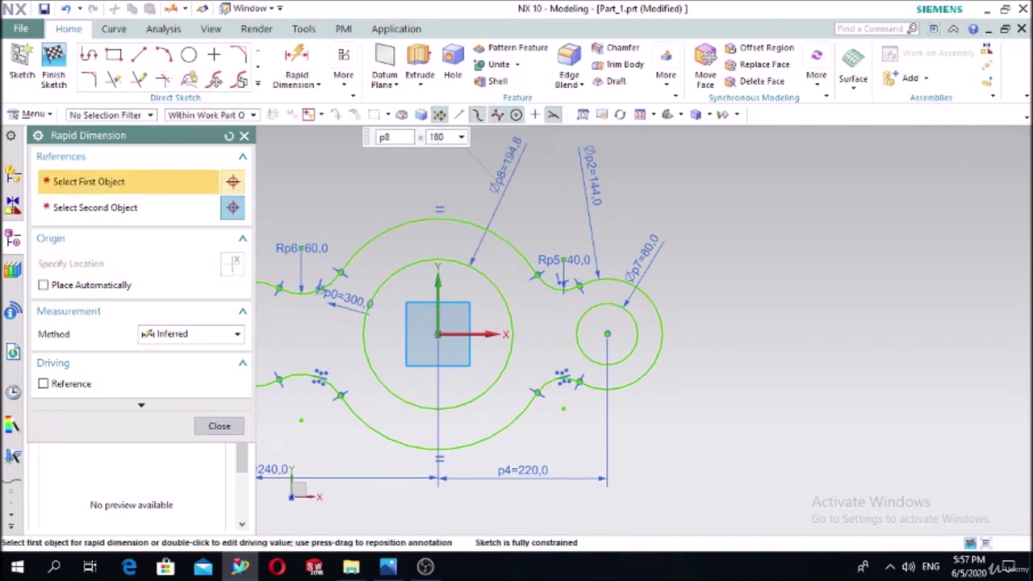
{"action": "type", "text": "180"}
{"action": "key", "text": "Return"}
{"action": "left_click", "coordinate": [244, 136]}
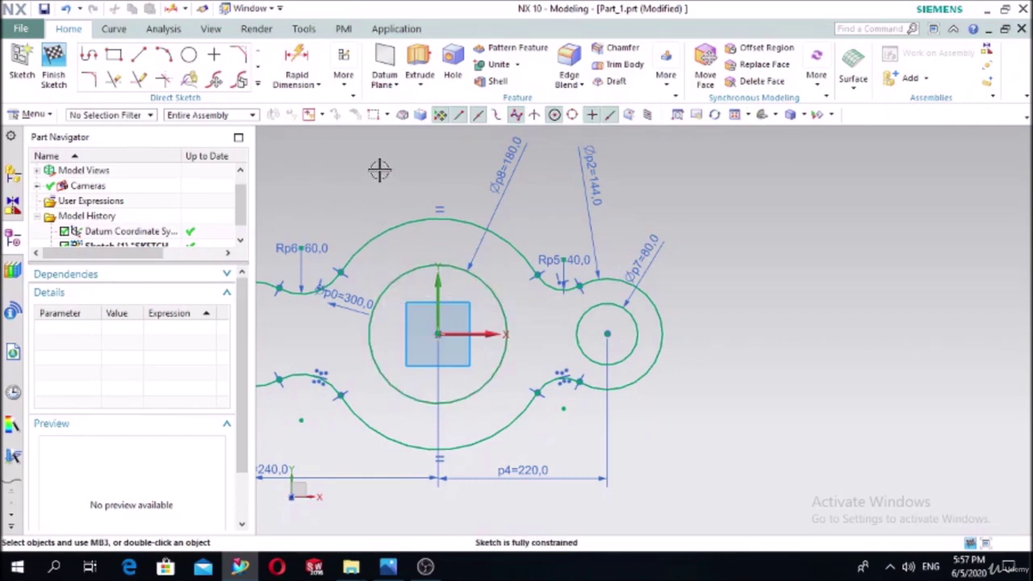
{"action": "left_click", "coordinate": [404, 273]}
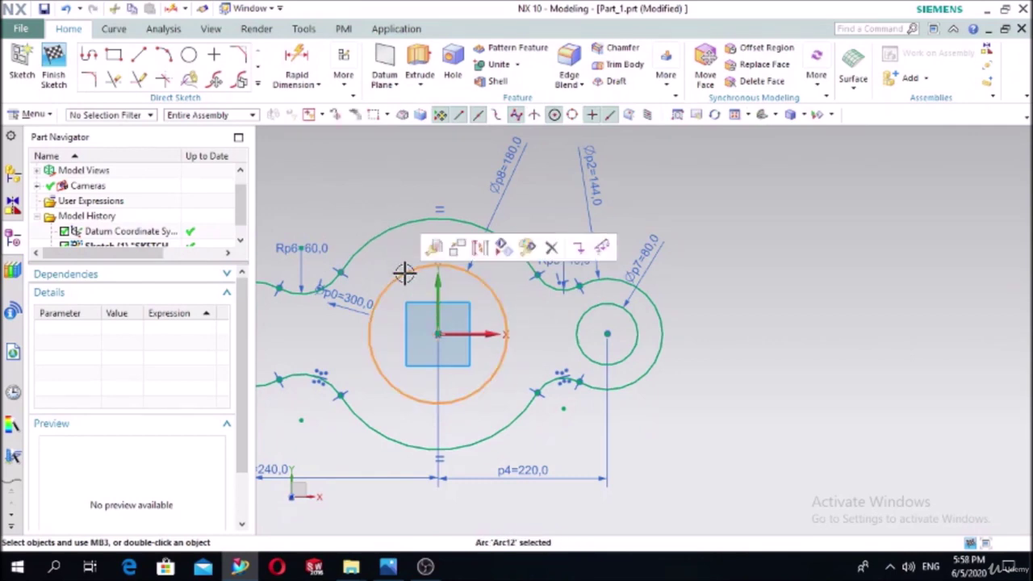
{"action": "left_click", "coordinate": [478, 248]}
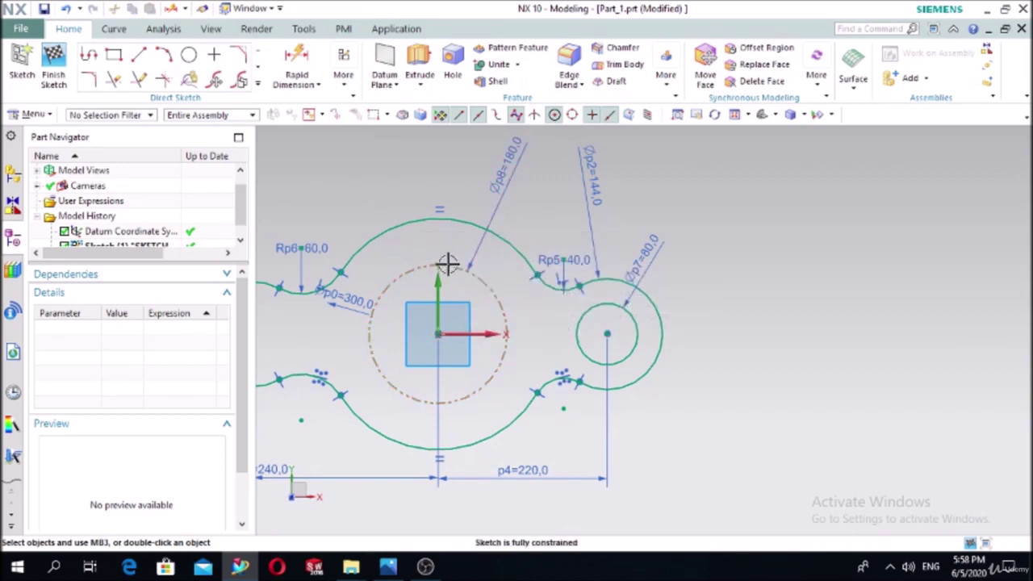
Sketch a horizontal line about 129 mm long from the origin along the positive X axis and convert it to a reference line
{"action": "scroll", "coordinate": [752, 294], "scroll_direction": "down", "scroll_amount": 2}
{"action": "scroll", "coordinate": [736, 343], "scroll_direction": "up", "scroll_amount": 4}
{"action": "scroll", "coordinate": [503, 194], "scroll_direction": "down", "scroll_amount": 1}
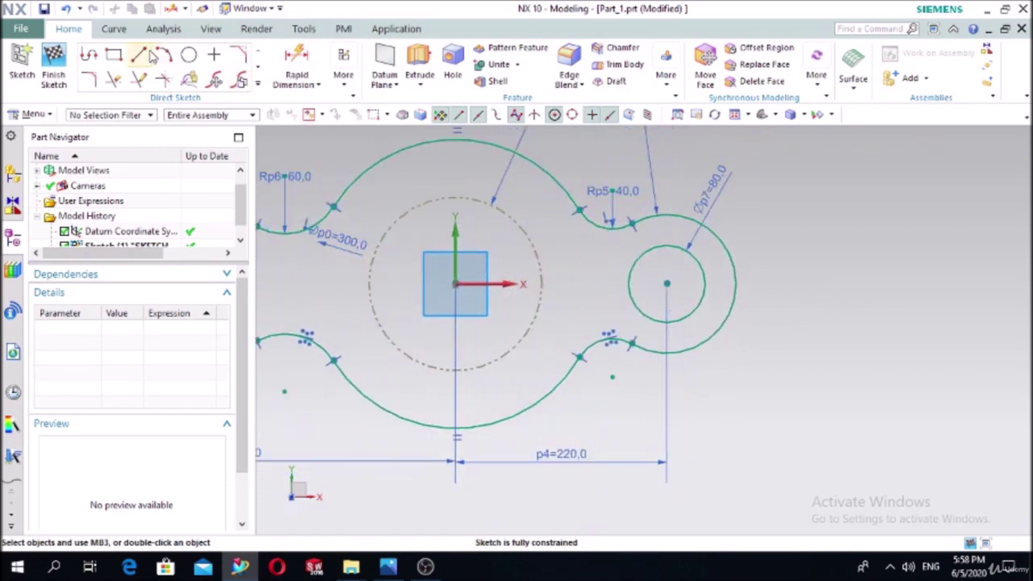
{"action": "left_click", "coordinate": [140, 54]}
{"action": "left_click", "coordinate": [577, 280]}
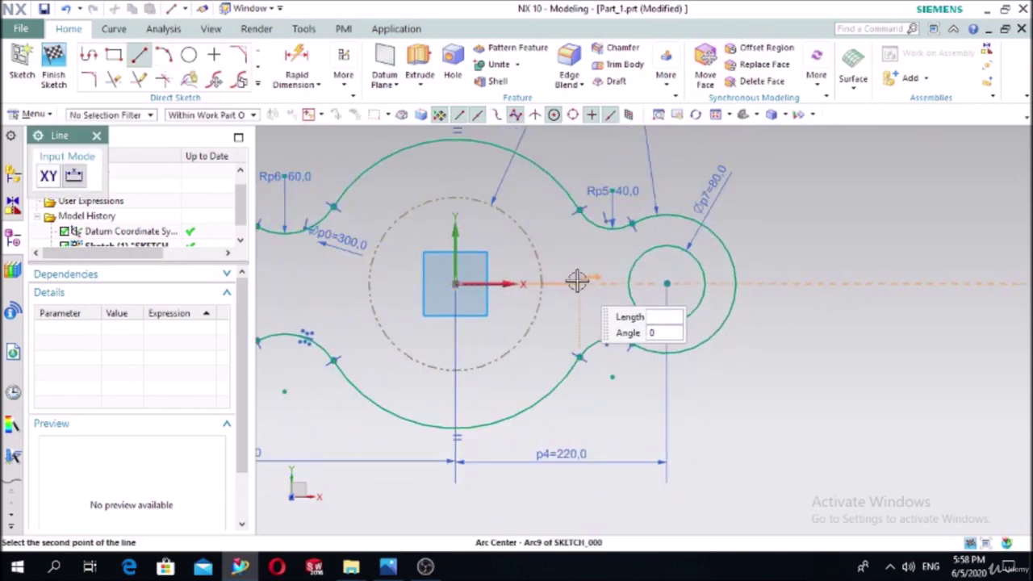
{"action": "left_click", "coordinate": [585, 281]}
{"action": "key", "text": "Escape"}
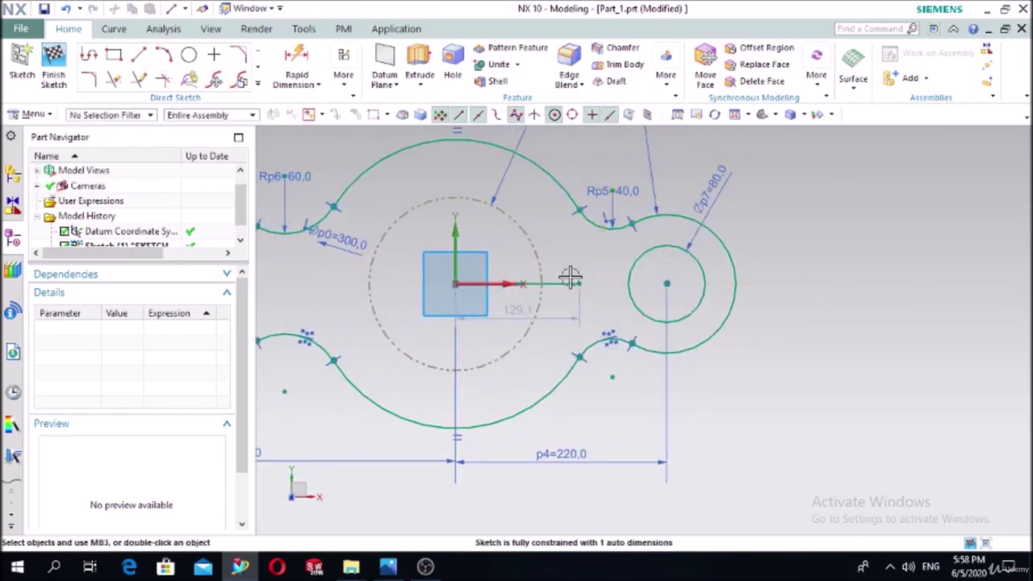
{"action": "left_click", "coordinate": [567, 282]}
{"action": "left_click", "coordinate": [643, 234]}
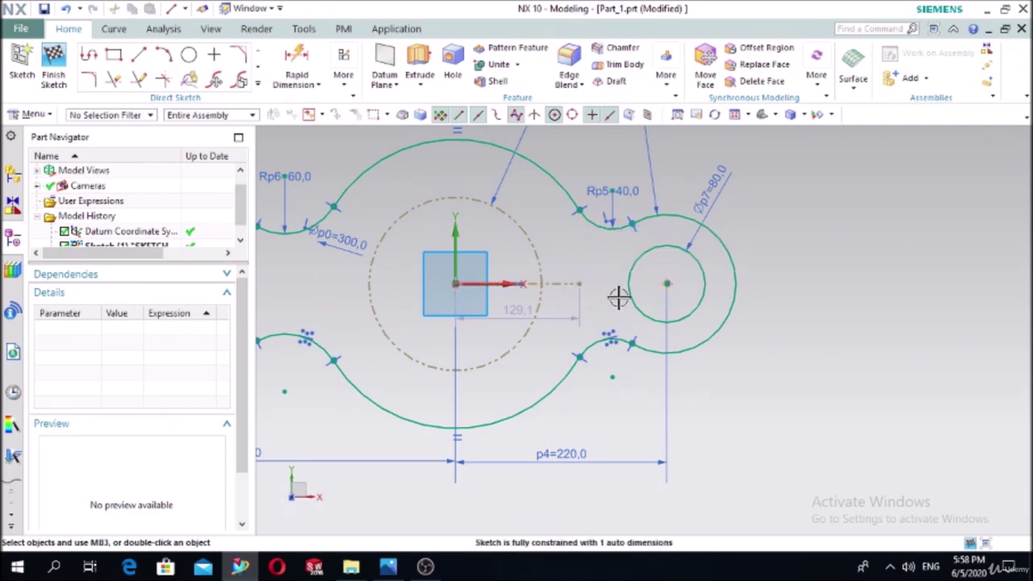
Check the small holes in the Photos drawing and, in NX, sketch a circle about 36 mm in diameter just above the reference line's outer end
{"action": "left_click", "coordinate": [388, 567]}
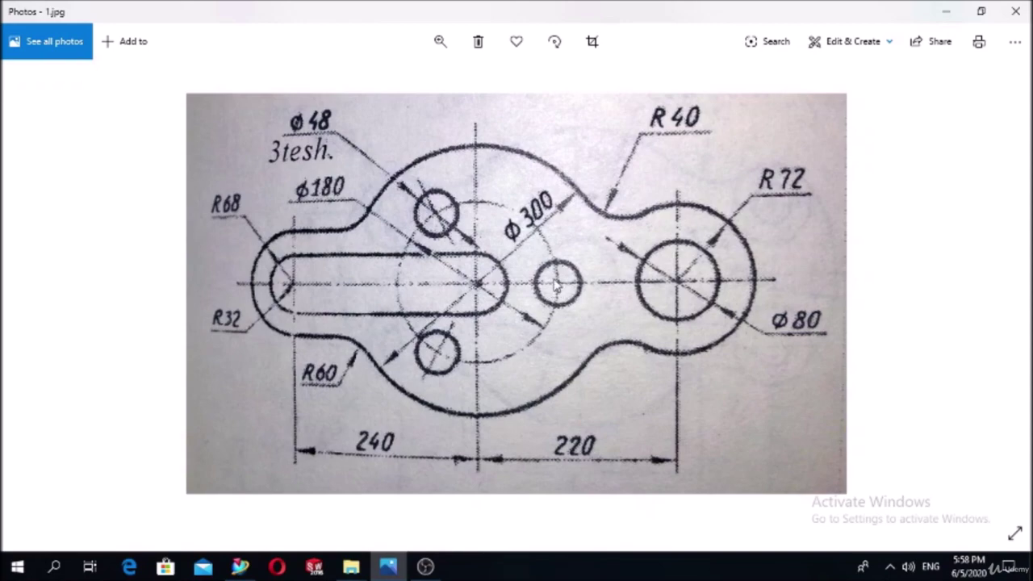
{"action": "key", "text": "alt+Tab"}
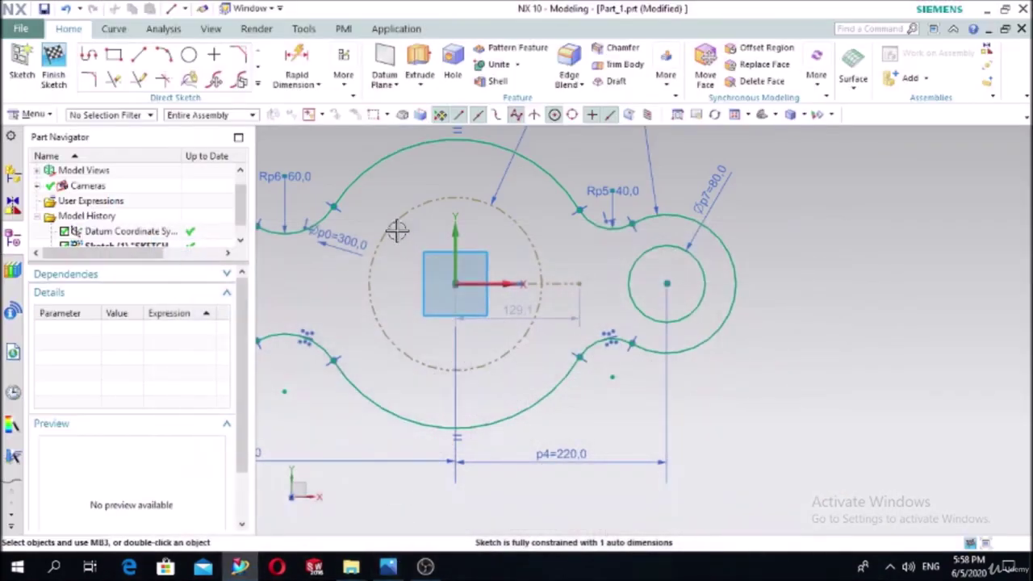
{"action": "left_click", "coordinate": [189, 55]}
{"action": "left_click", "coordinate": [565, 260]}
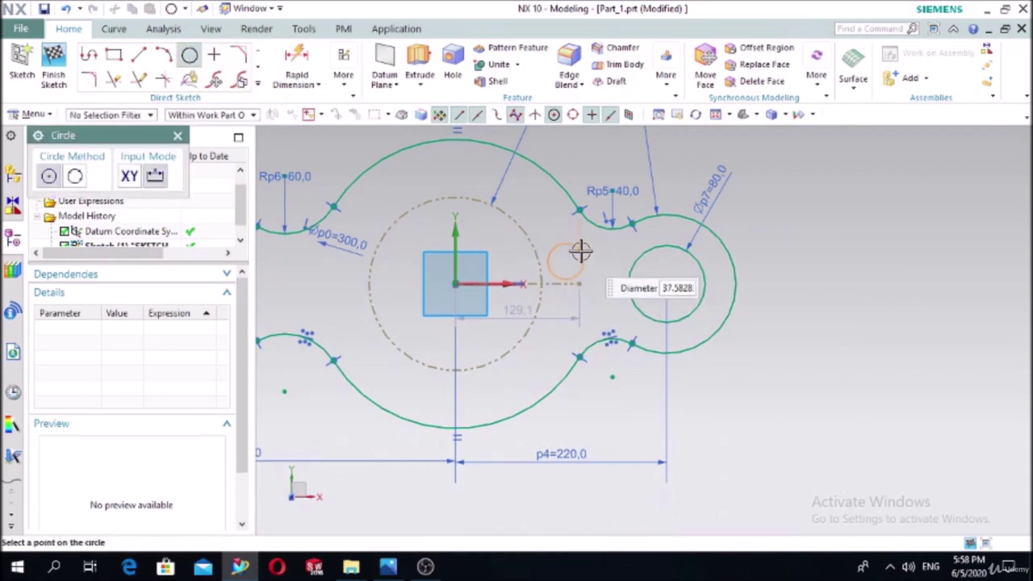
{"action": "left_click", "coordinate": [582, 252]}
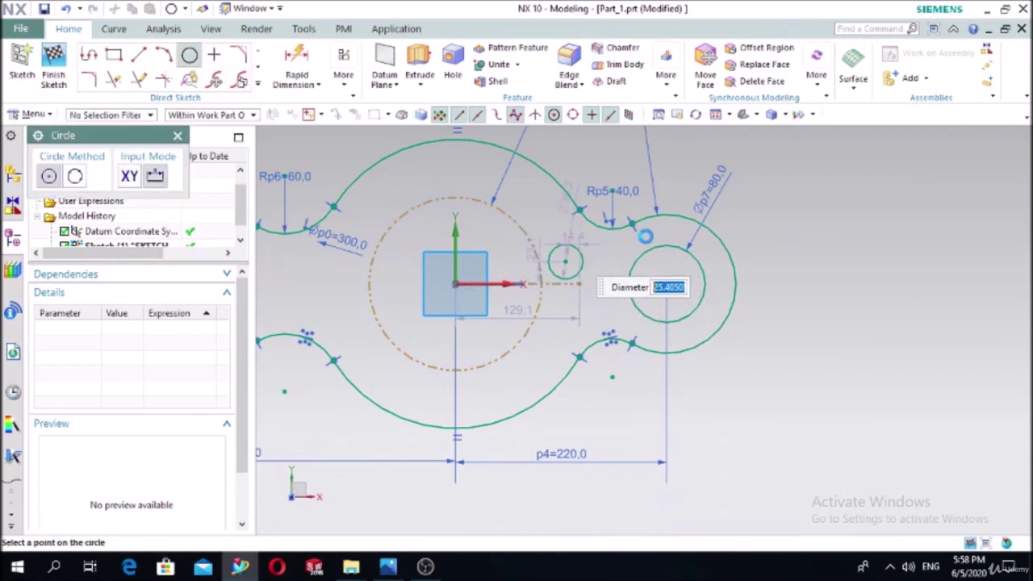
{"action": "key", "text": "Escape"}
Check the small hole size in the Photos drawing and, in NX, dimension the small circle to a diameter of 48 mm
{"action": "left_click", "coordinate": [297, 65]}
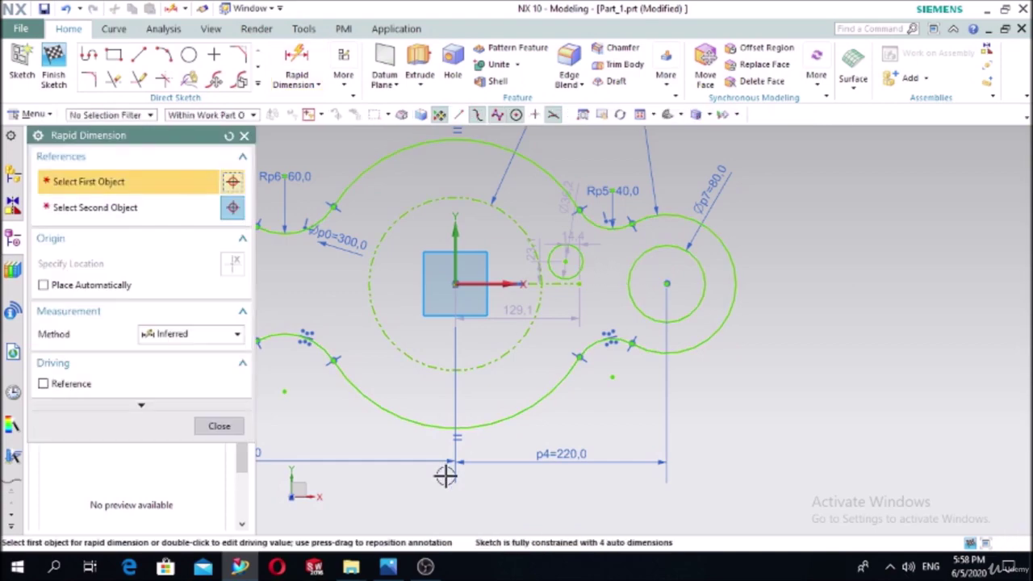
{"action": "left_click", "coordinate": [390, 567]}
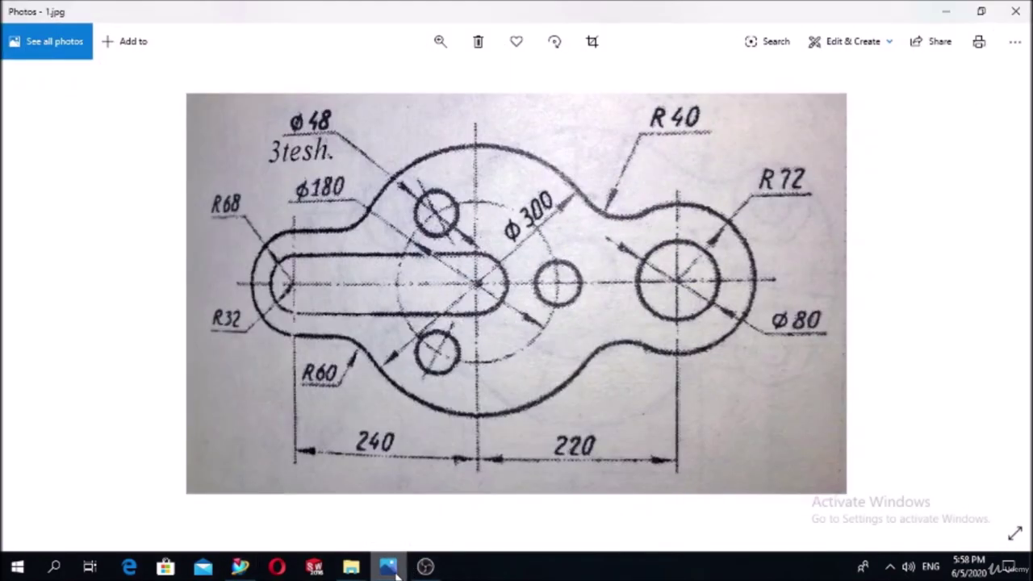
{"action": "left_click", "coordinate": [390, 568]}
{"action": "left_click", "coordinate": [297, 64]}
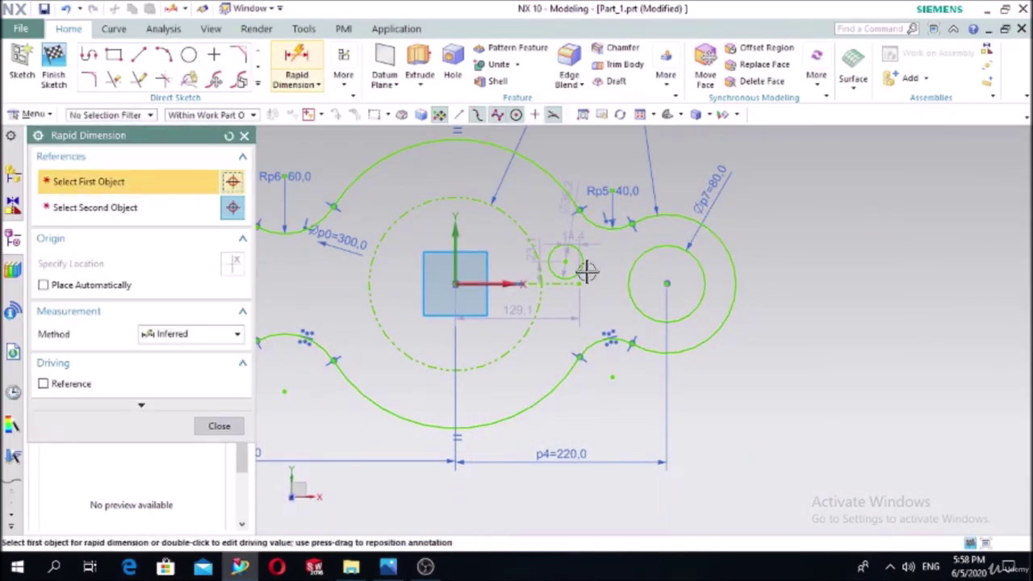
{"action": "left_click", "coordinate": [581, 272]}
{"action": "left_click", "coordinate": [807, 376]}
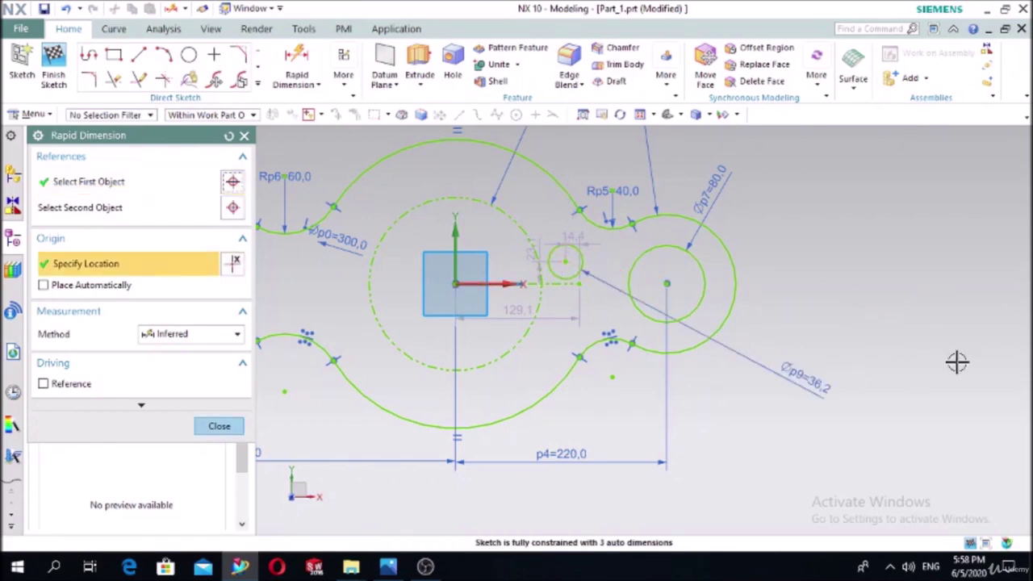
{"action": "type", "text": "48"}
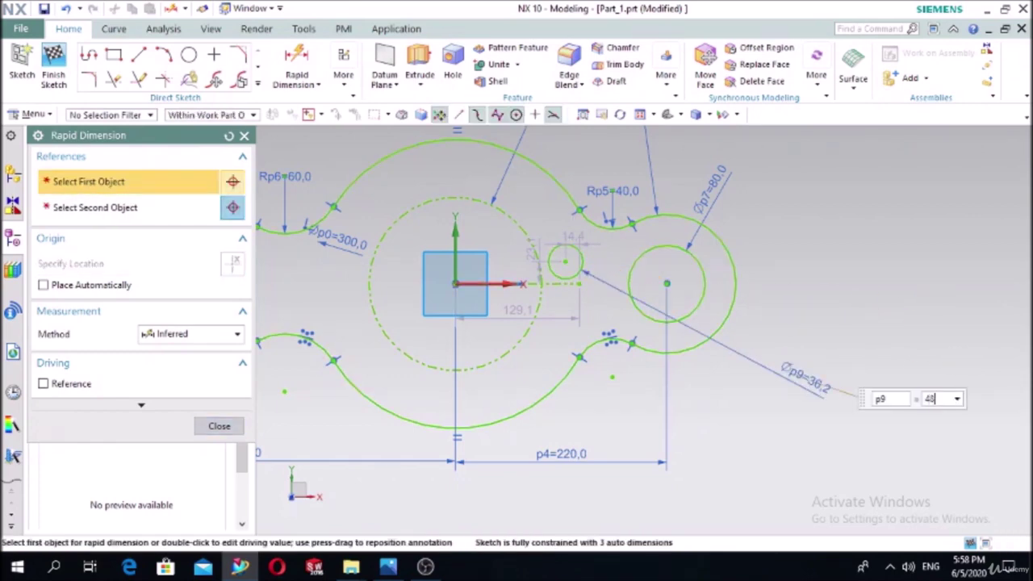
{"action": "key", "text": "Return"}
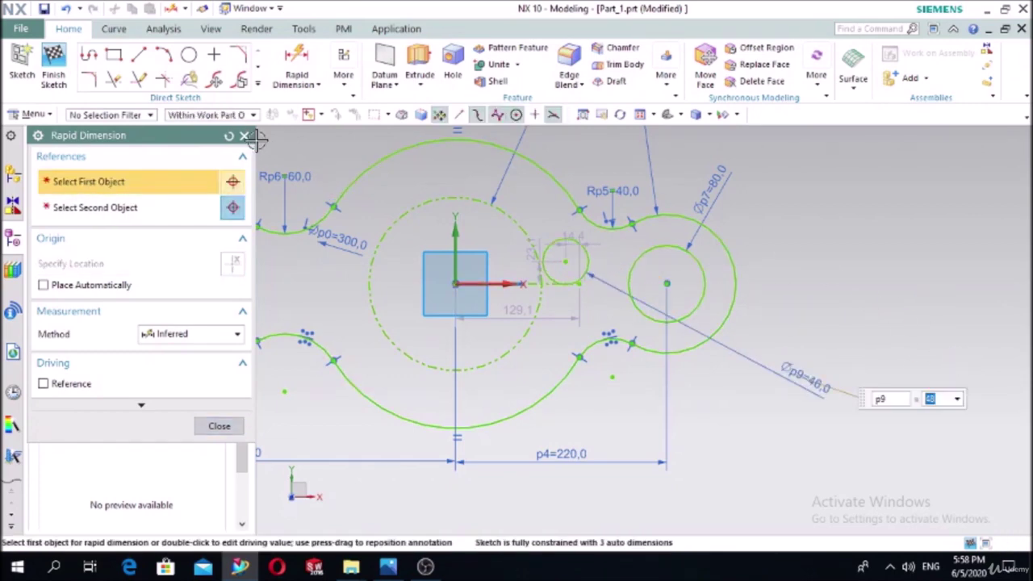
Constrain the 48 mm circle's centre to lie on the horizontal reference line with a Point on Curve constraint
{"action": "left_click", "coordinate": [244, 135]}
{"action": "left_click", "coordinate": [343, 66]}
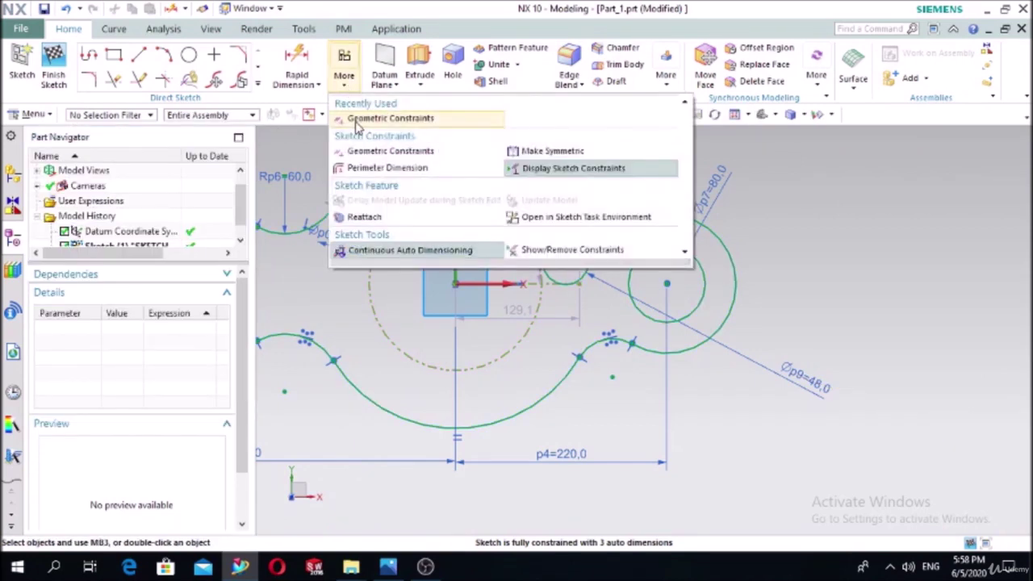
{"action": "left_click", "coordinate": [357, 121]}
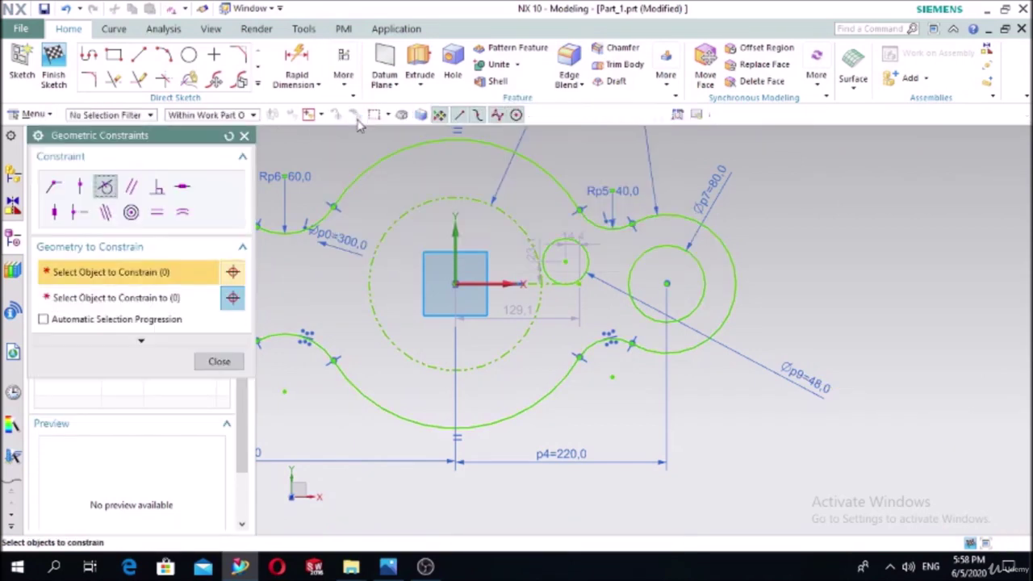
{"action": "left_click", "coordinate": [81, 188]}
{"action": "scroll", "coordinate": [654, 277], "scroll_direction": "up", "scroll_amount": 4}
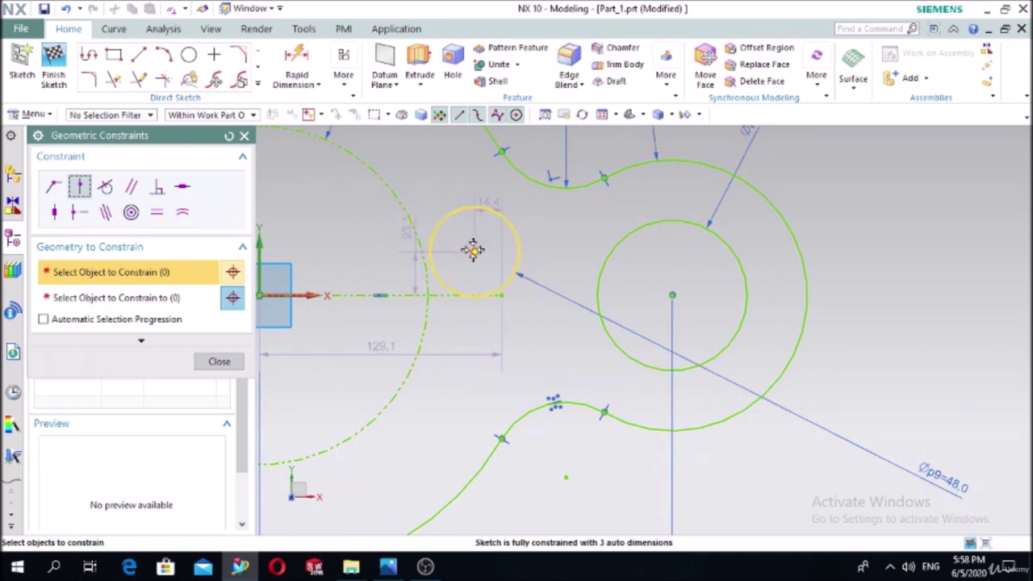
{"action": "left_click", "coordinate": [473, 248]}
{"action": "left_click", "coordinate": [161, 299]}
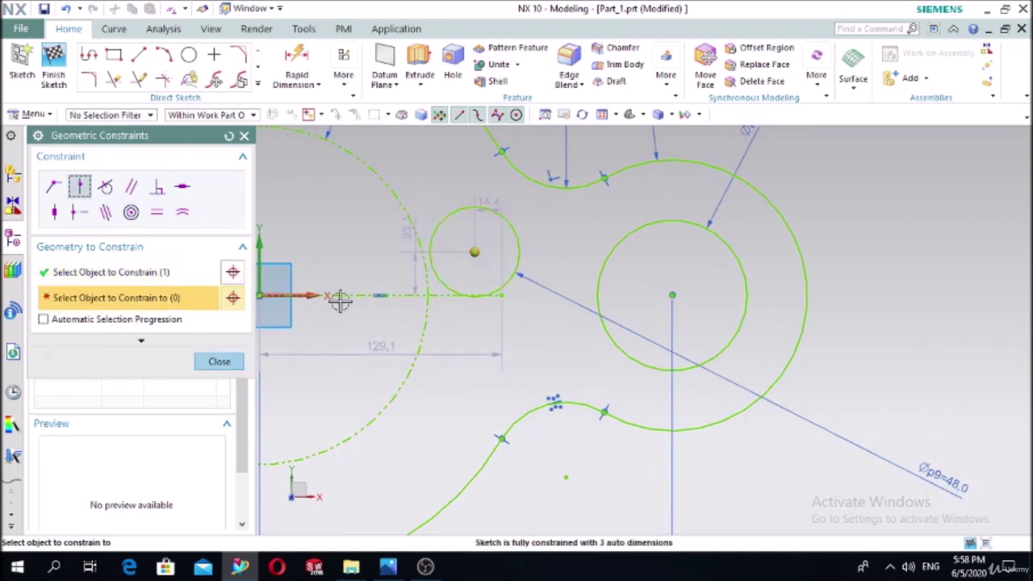
{"action": "left_click", "coordinate": [443, 296]}
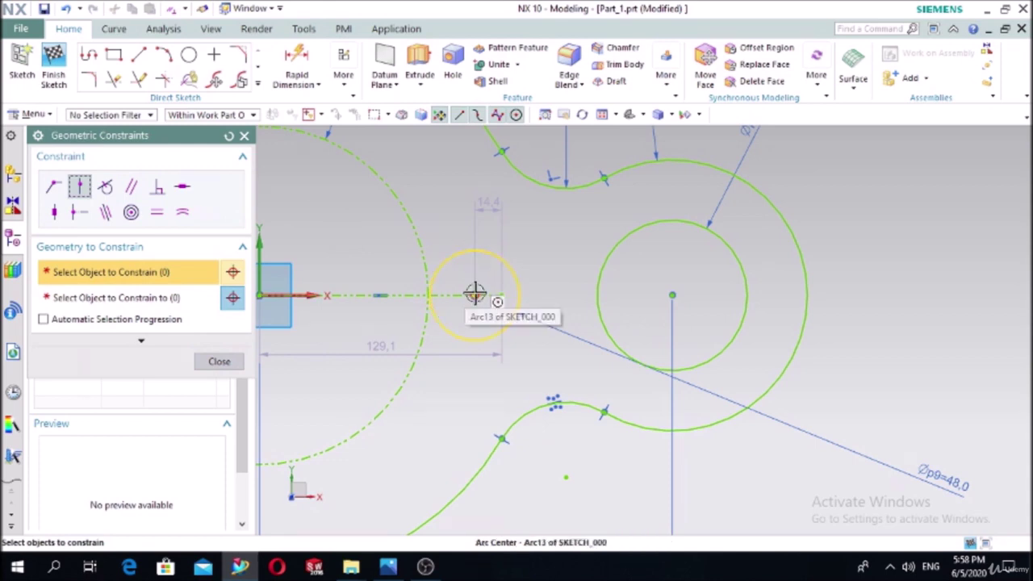
Constrain the 48 mm circle's centre to lie on the 180 mm reference circle with a Point on Curve constraint
{"action": "left_click", "coordinate": [474, 294]}
{"action": "left_click", "coordinate": [169, 299]}
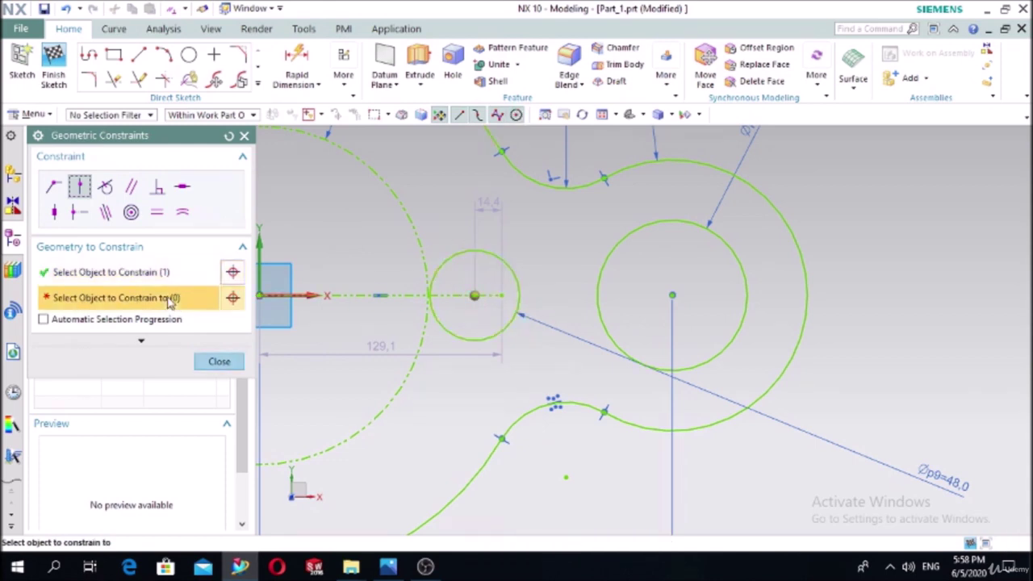
{"action": "left_click", "coordinate": [404, 374]}
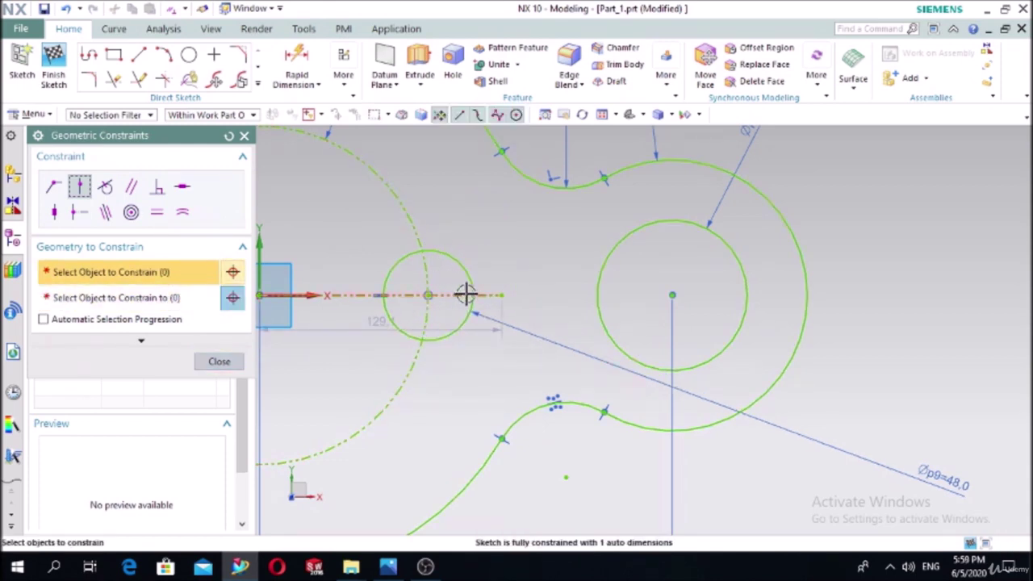
{"action": "left_click", "coordinate": [219, 362]}
{"action": "scroll", "coordinate": [773, 314], "scroll_direction": "down", "scroll_amount": 3}
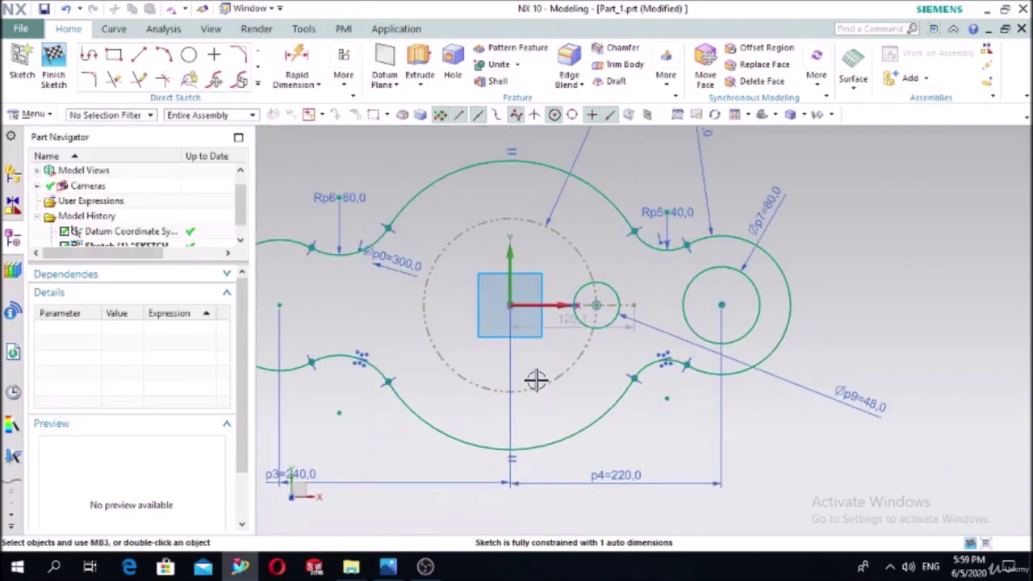
Check the hole layout in the Photos drawing and, in NX, set up a circular curve pattern of the 48 mm circle
{"action": "mouse_move", "coordinate": [391, 569]}
{"action": "left_click", "coordinate": [391, 510]}
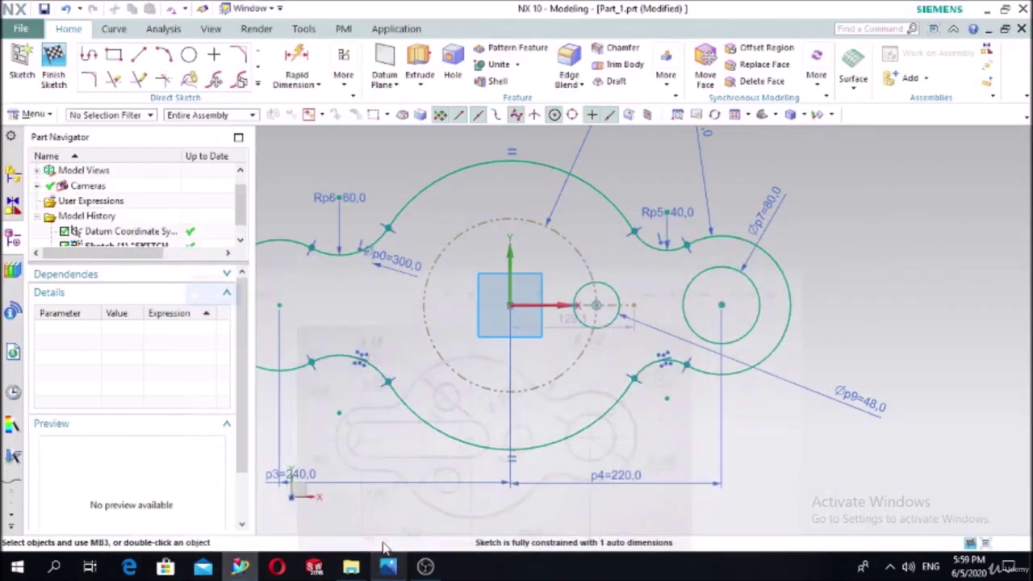
{"action": "left_click", "coordinate": [388, 567]}
{"action": "left_click", "coordinate": [257, 87]}
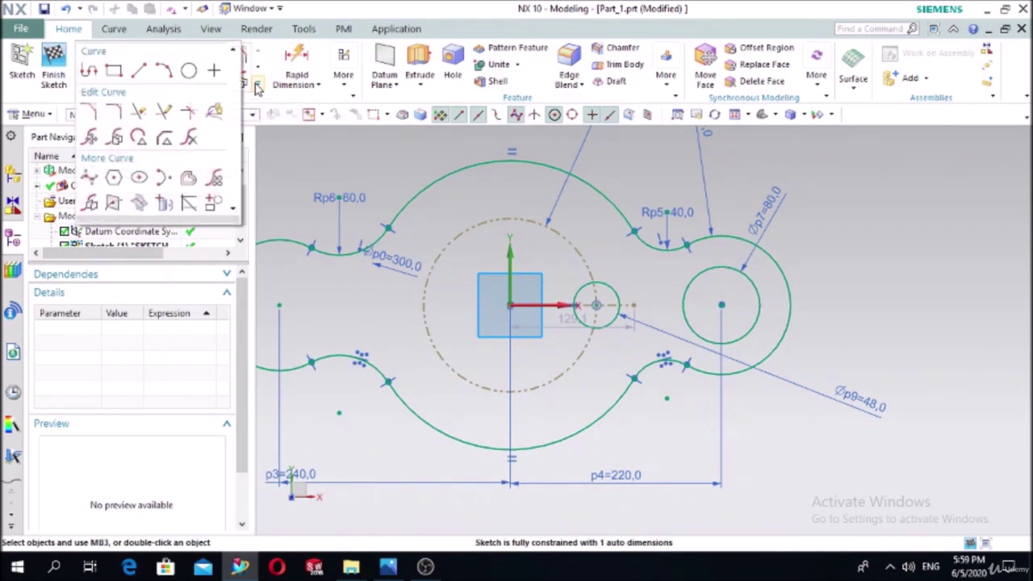
{"action": "left_click", "coordinate": [216, 182]}
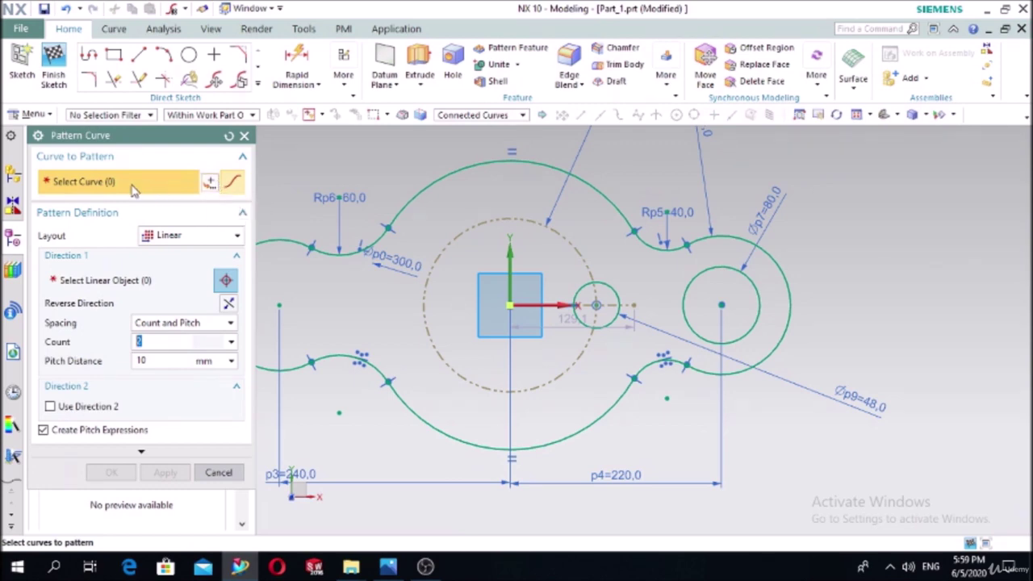
{"action": "left_click", "coordinate": [618, 291]}
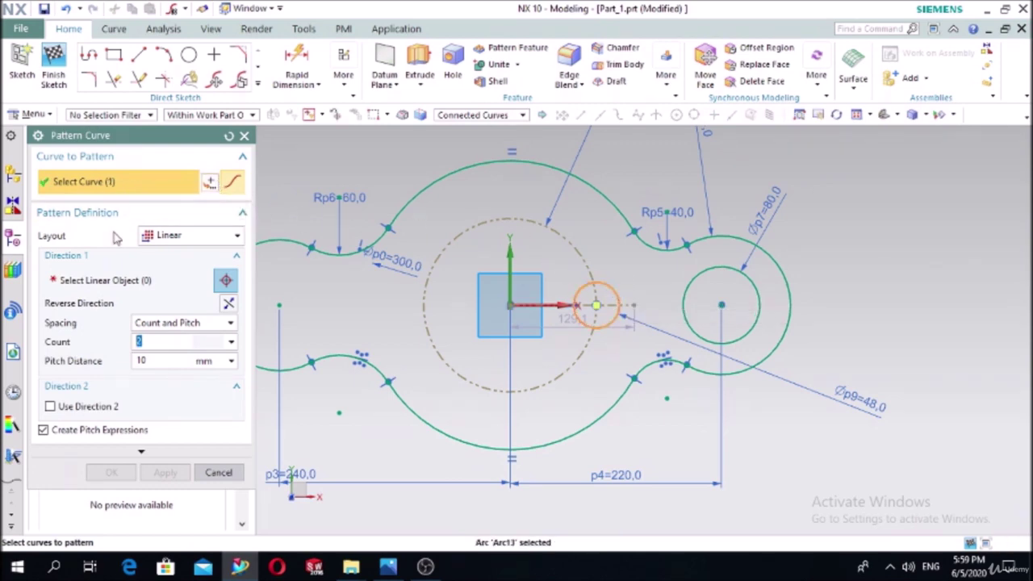
{"action": "left_click", "coordinate": [147, 239]}
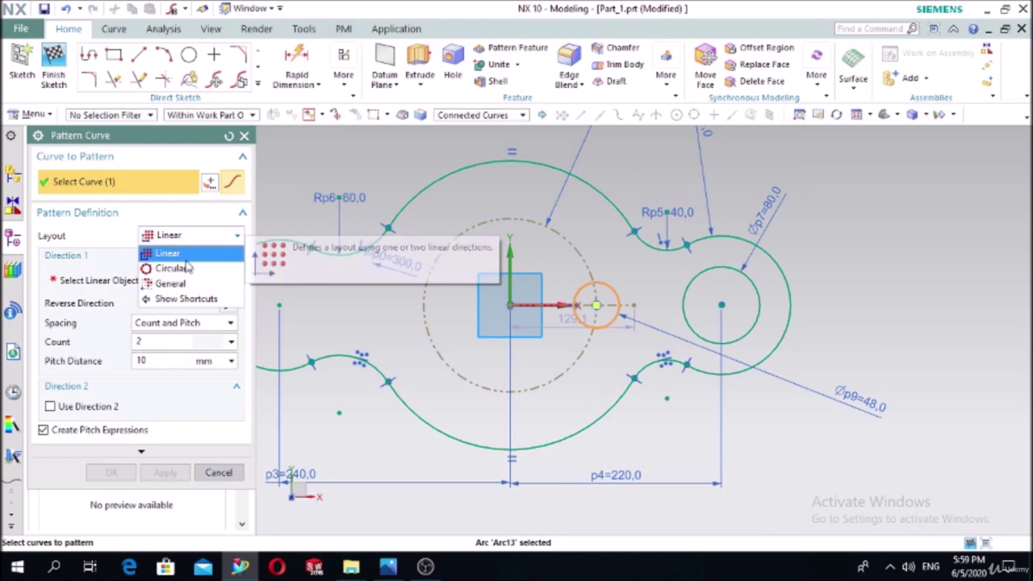
{"action": "left_click", "coordinate": [166, 250]}
{"action": "left_click", "coordinate": [188, 235]}
{"action": "left_click", "coordinate": [187, 267]}
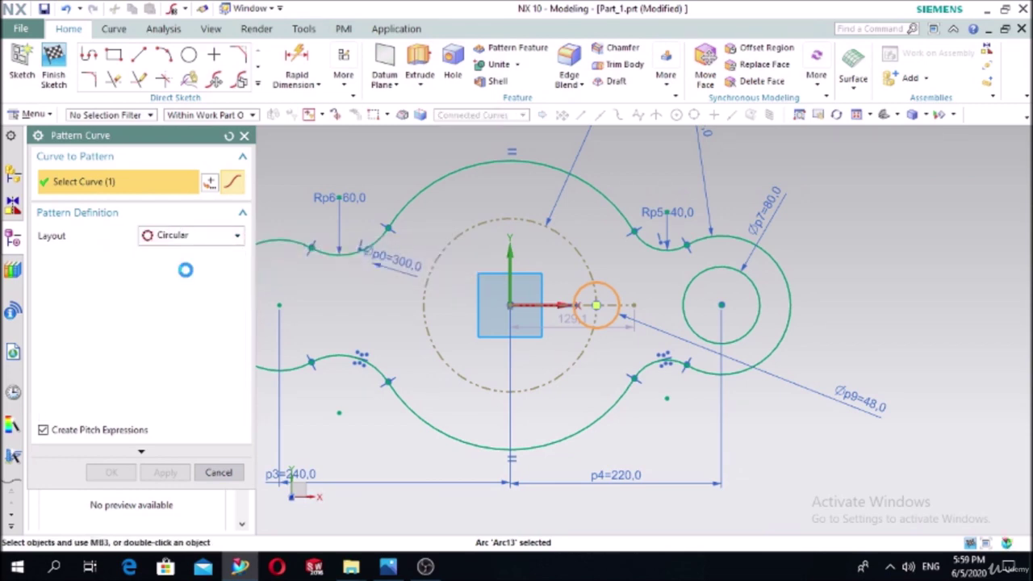
Pattern the 48 mm circle around the origin with a count of 3 and a pitch angle of 120 degrees
{"action": "left_click", "coordinate": [68, 288]}
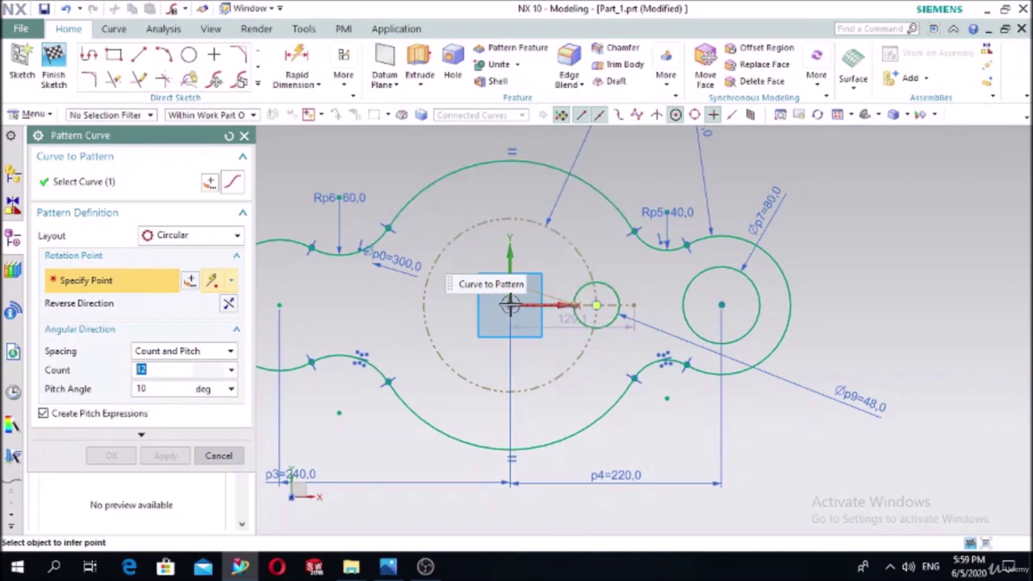
{"action": "left_click", "coordinate": [509, 304]}
{"action": "double_click", "coordinate": [160, 368]}
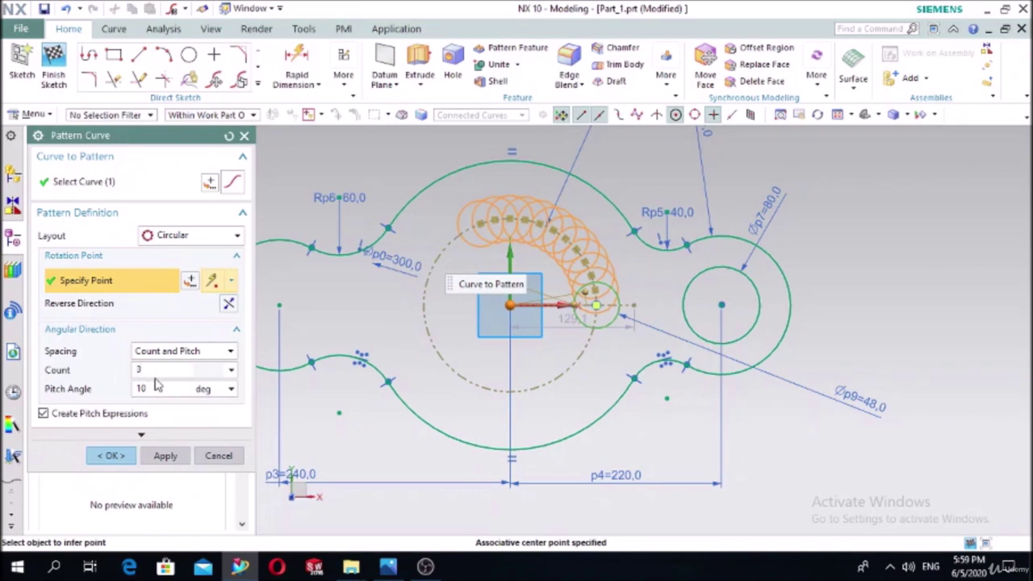
{"action": "double_click", "coordinate": [155, 388]}
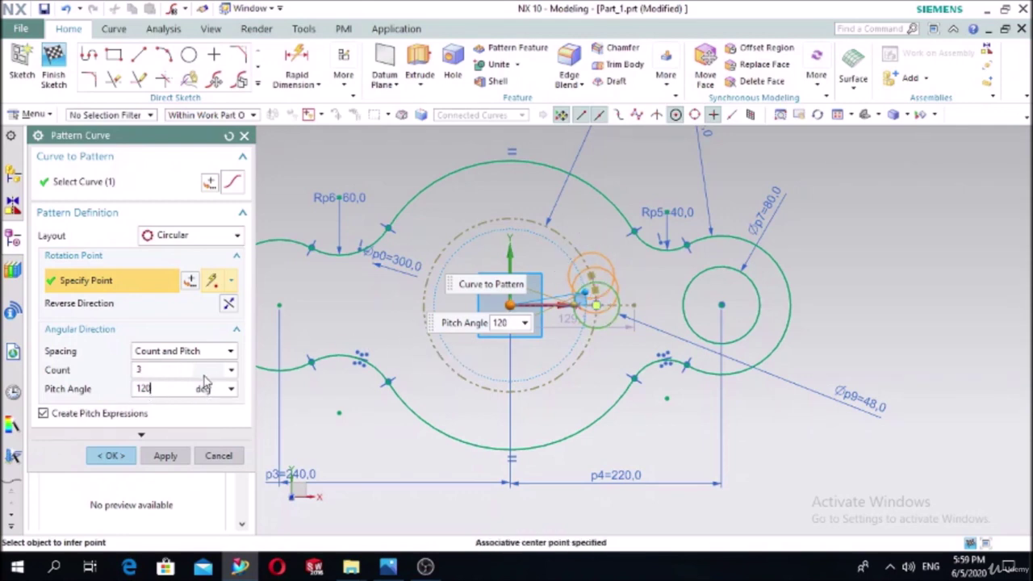
{"action": "left_click", "coordinate": [159, 369]}
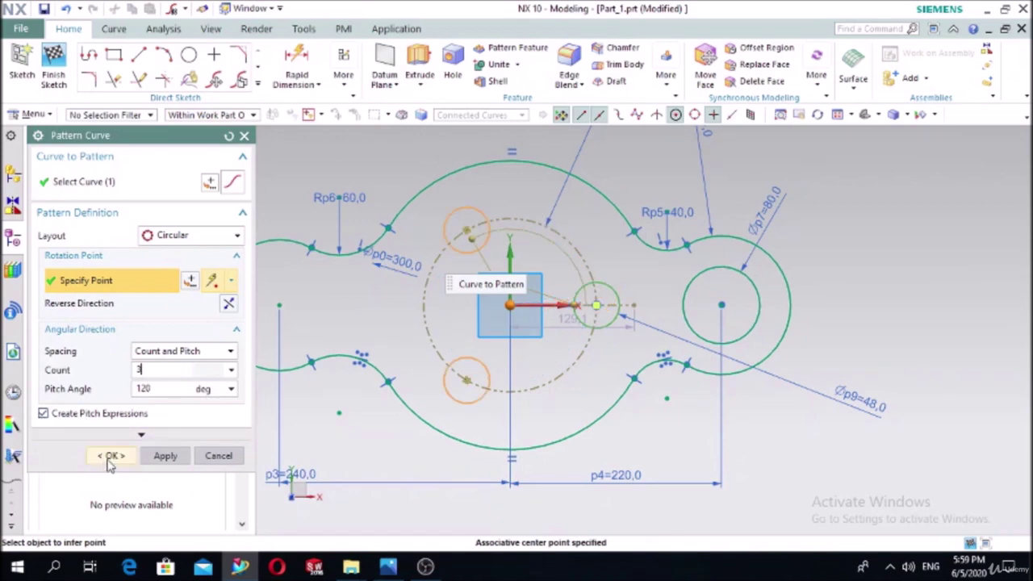
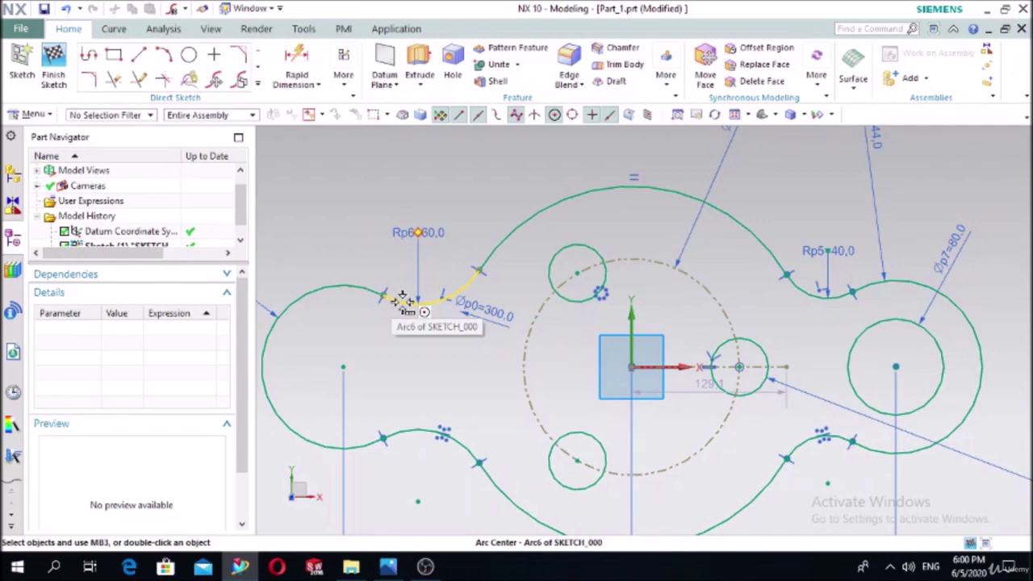
Delete the 60 mm radius arc beside the left lobe and extend the 300 mm diameter arc to close its gap on that side
{"action": "left_click", "coordinate": [403, 300]}
{"action": "left_click", "coordinate": [587, 261]}
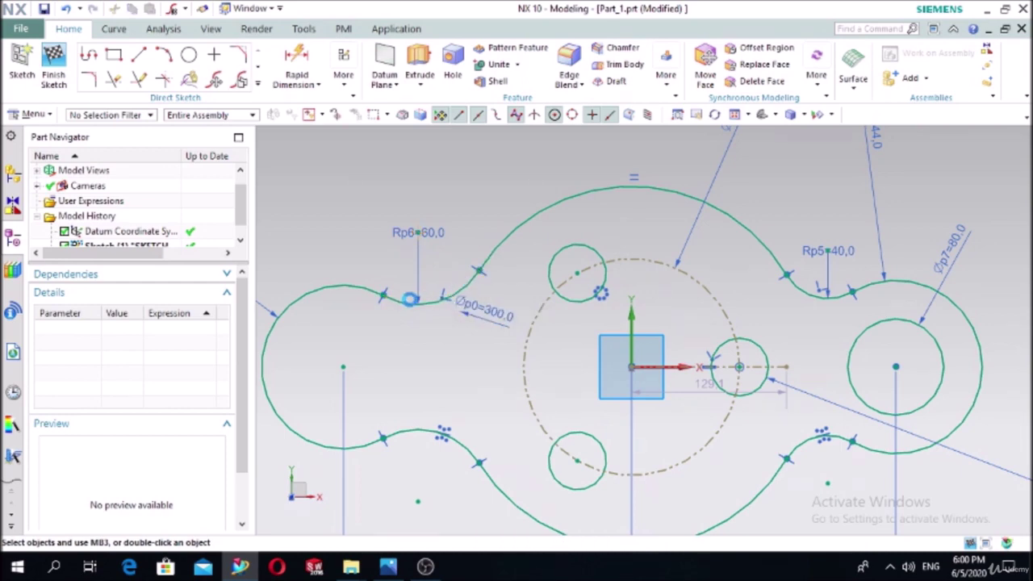
{"action": "key", "text": "ctrl+d"}
{"action": "key", "text": "Escape"}
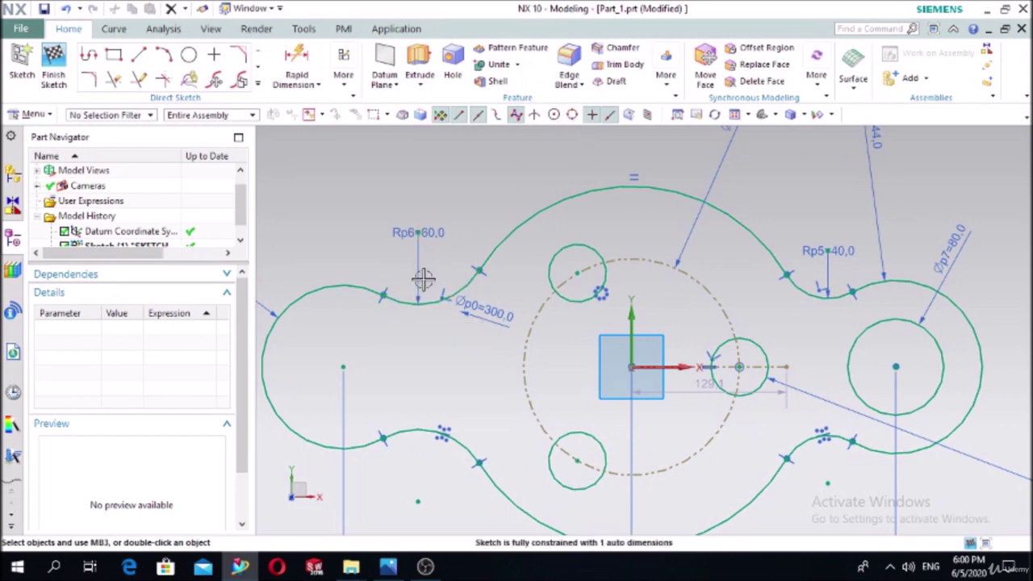
{"action": "left_click", "coordinate": [405, 301]}
{"action": "key", "text": "Delete"}
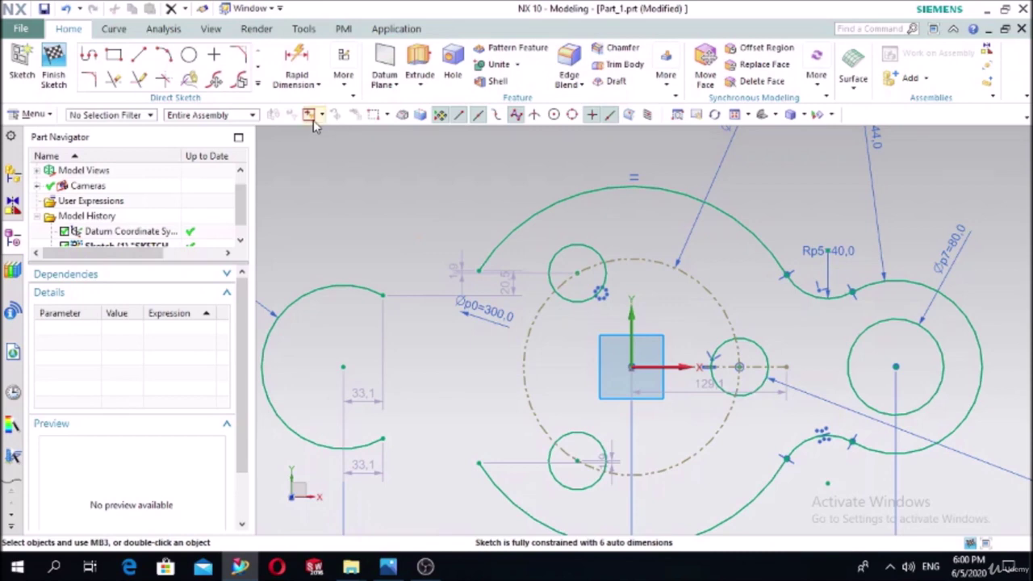
{"action": "left_click", "coordinate": [138, 78]}
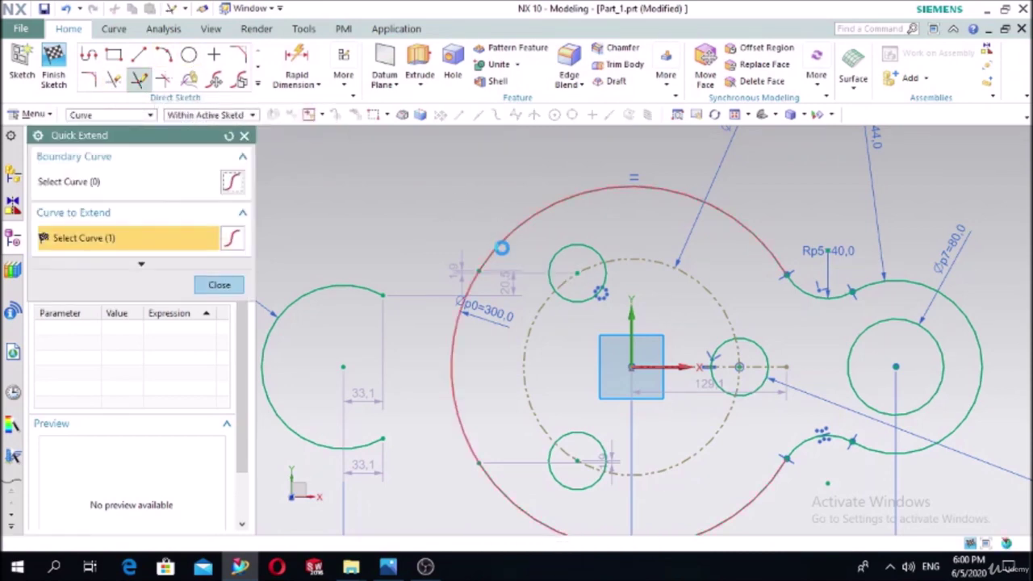
{"action": "left_click", "coordinate": [498, 245]}
Sketch a horizontal line about 60 mm long from the top of the left lobe's arc and extend it to the 300 mm circle
{"action": "left_click", "coordinate": [114, 54]}
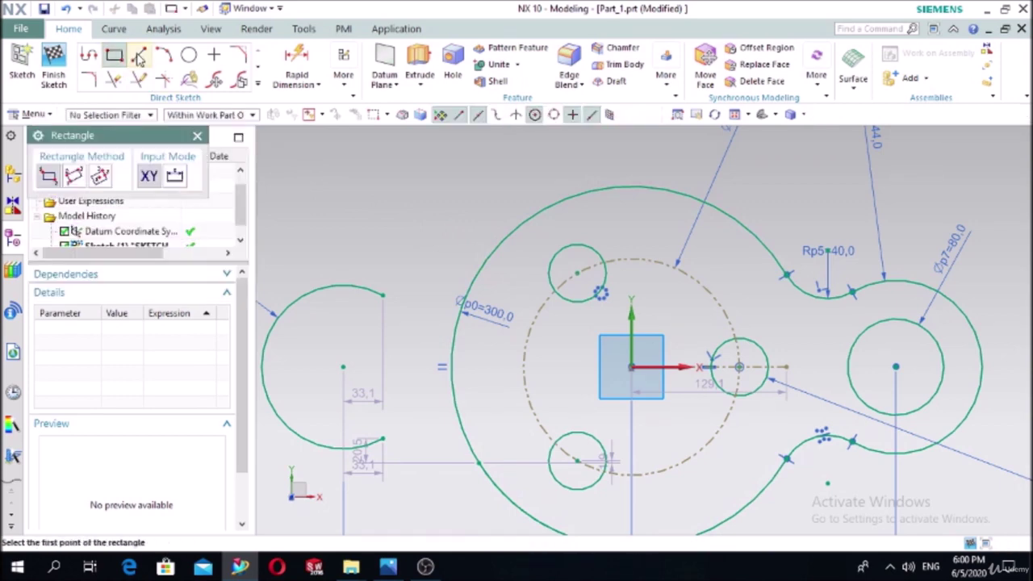
{"action": "left_click", "coordinate": [138, 54]}
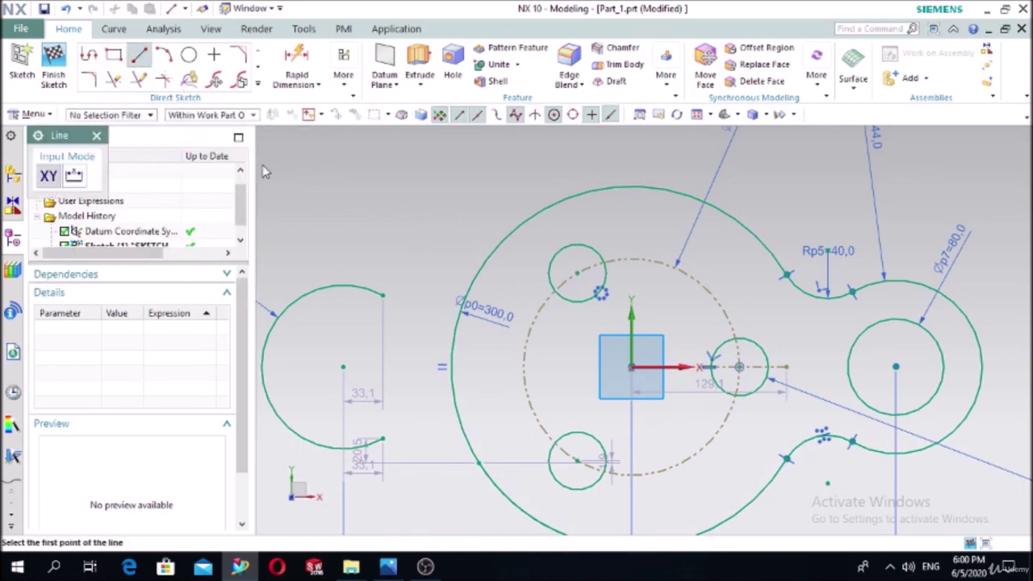
{"action": "left_click", "coordinate": [339, 283]}
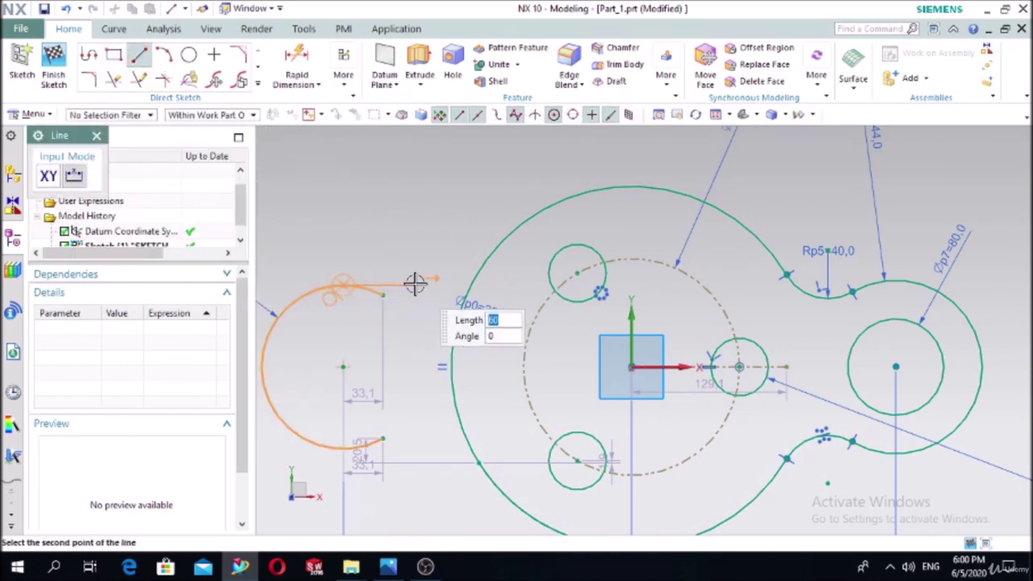
{"action": "left_click", "coordinate": [414, 284]}
{"action": "left_click", "coordinate": [97, 136]}
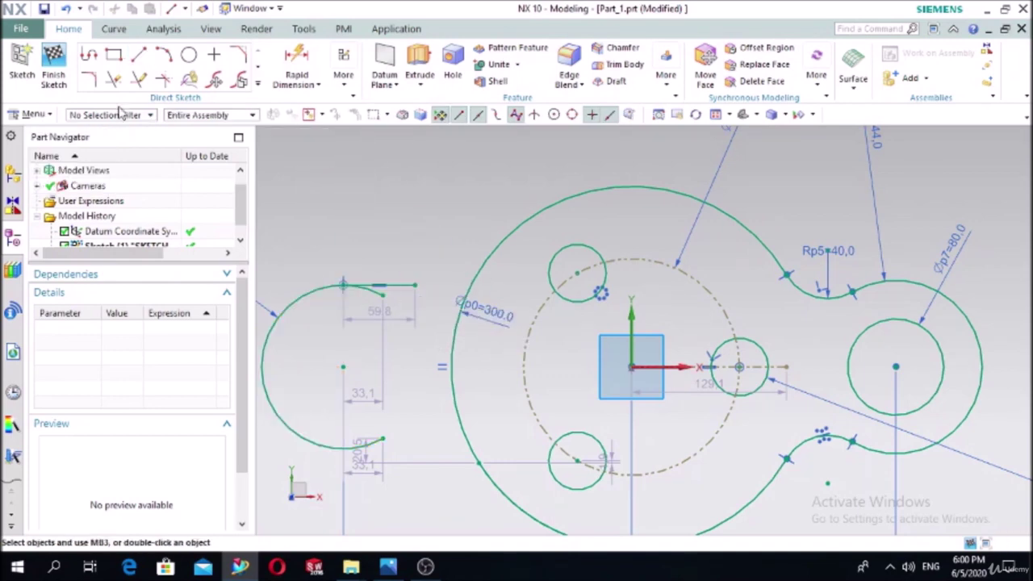
{"action": "left_click", "coordinate": [139, 79]}
{"action": "left_click", "coordinate": [401, 284]}
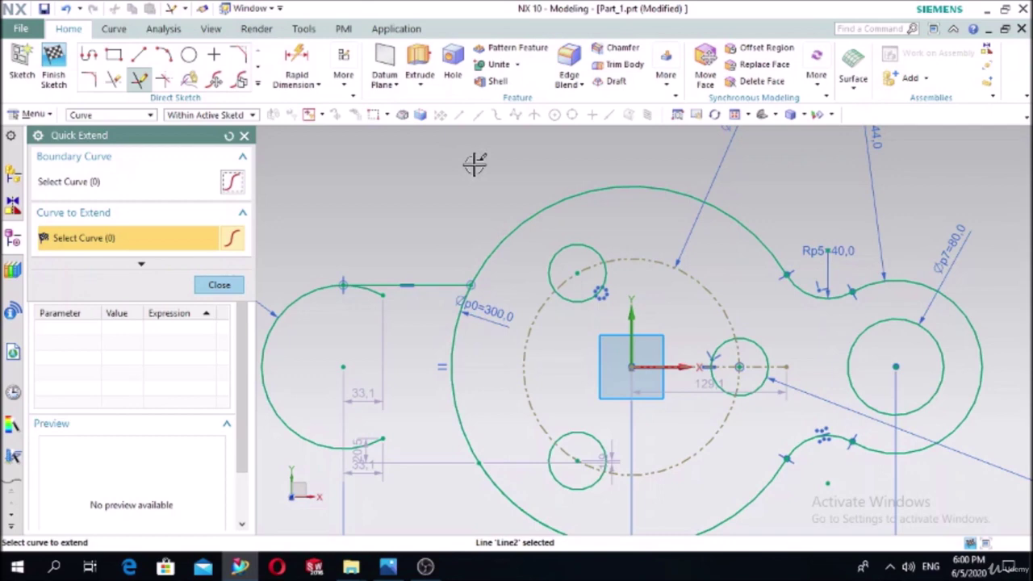
{"action": "left_click", "coordinate": [243, 136]}
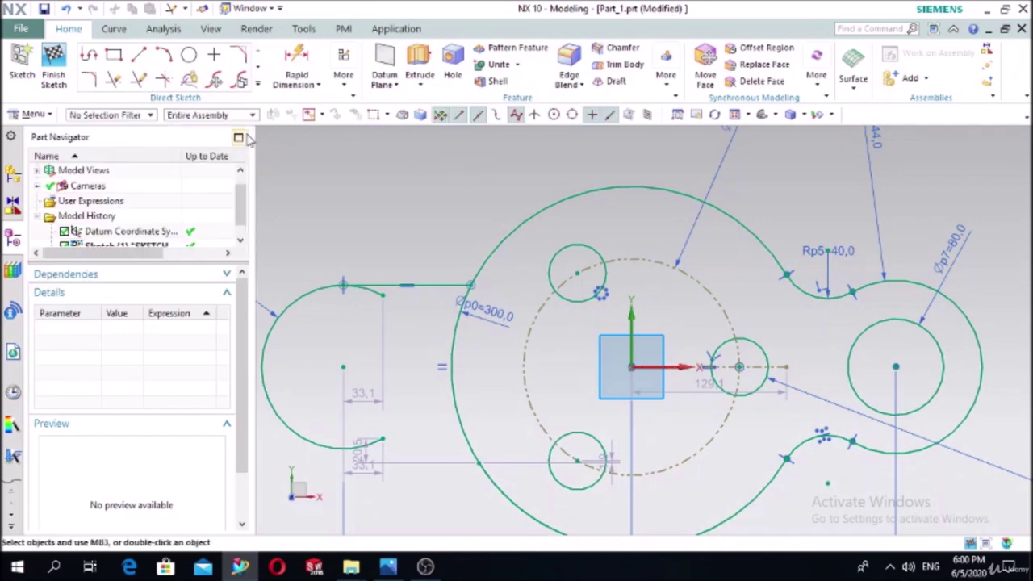
Mirror the new horizontal line about the reference line on the X axis to the lower side of the left lobe
{"action": "left_click", "coordinate": [253, 84]}
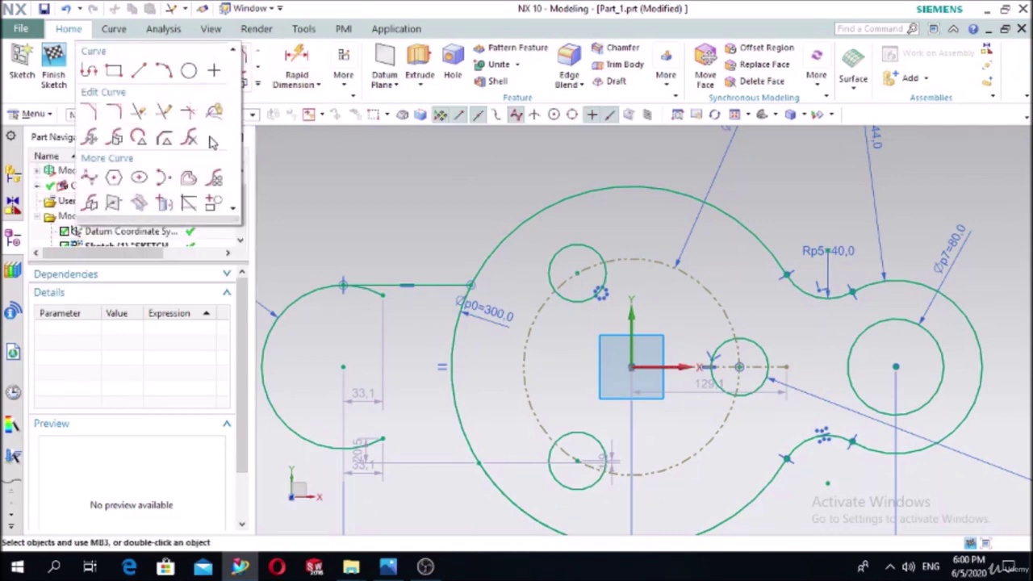
{"action": "left_click", "coordinate": [110, 204]}
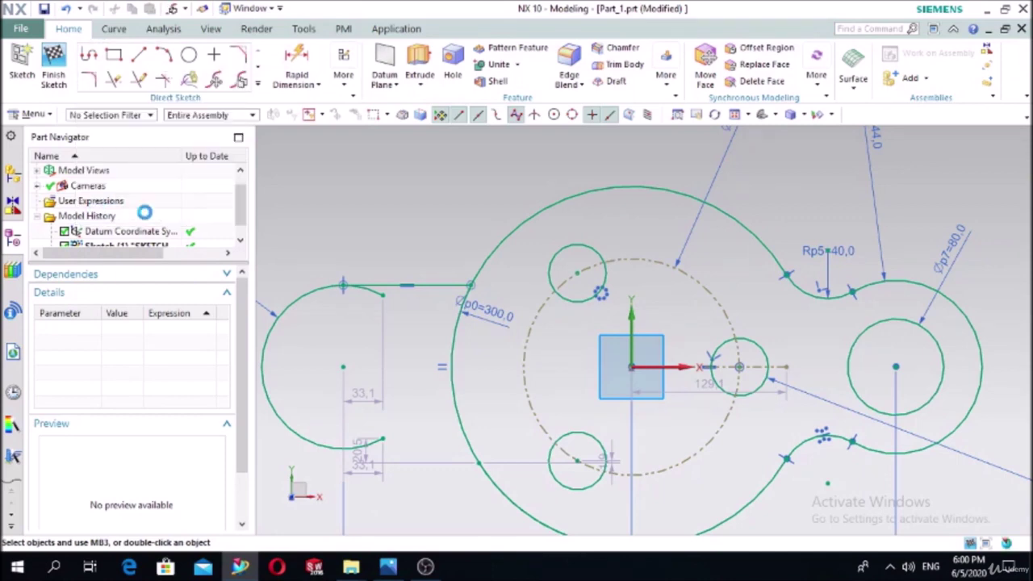
{"action": "left_click", "coordinate": [406, 284]}
{"action": "left_click", "coordinate": [110, 237]}
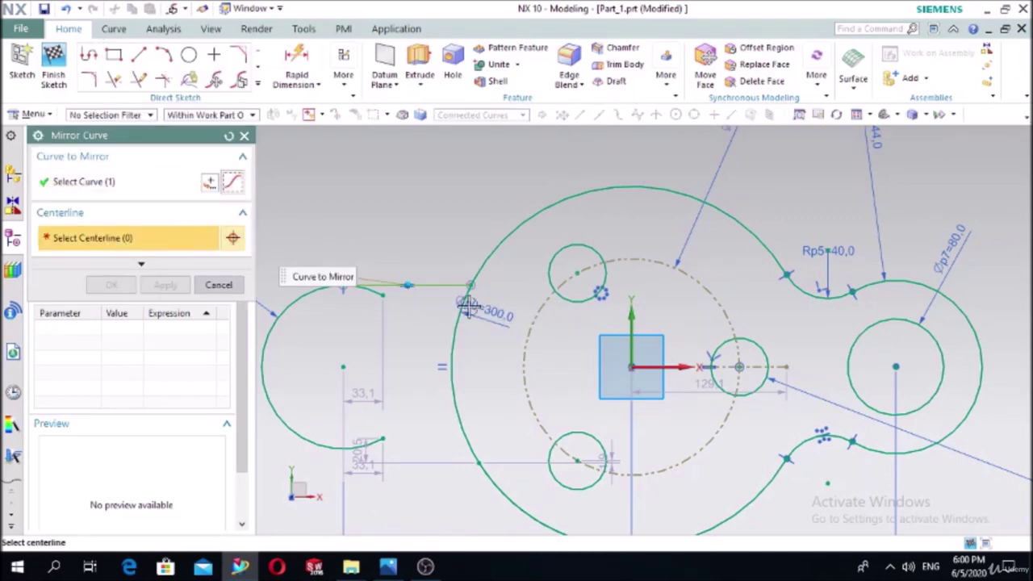
{"action": "left_click", "coordinate": [676, 368]}
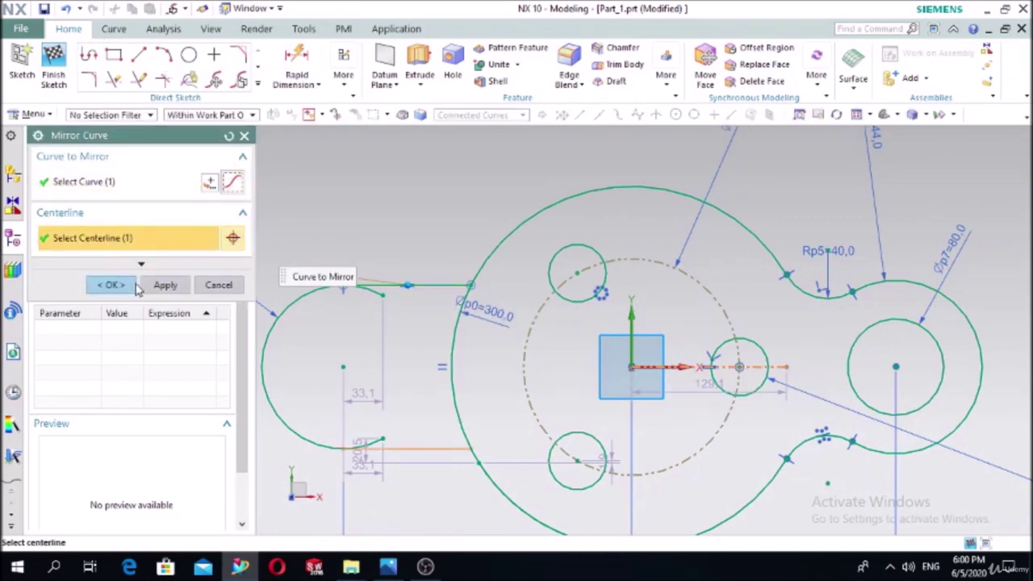
{"action": "left_click", "coordinate": [111, 284]}
Add a tangent constraint between the left lobe's lower horizontal line and the lobe's arc
{"action": "left_click", "coordinate": [321, 88]}
{"action": "left_click", "coordinate": [343, 76]}
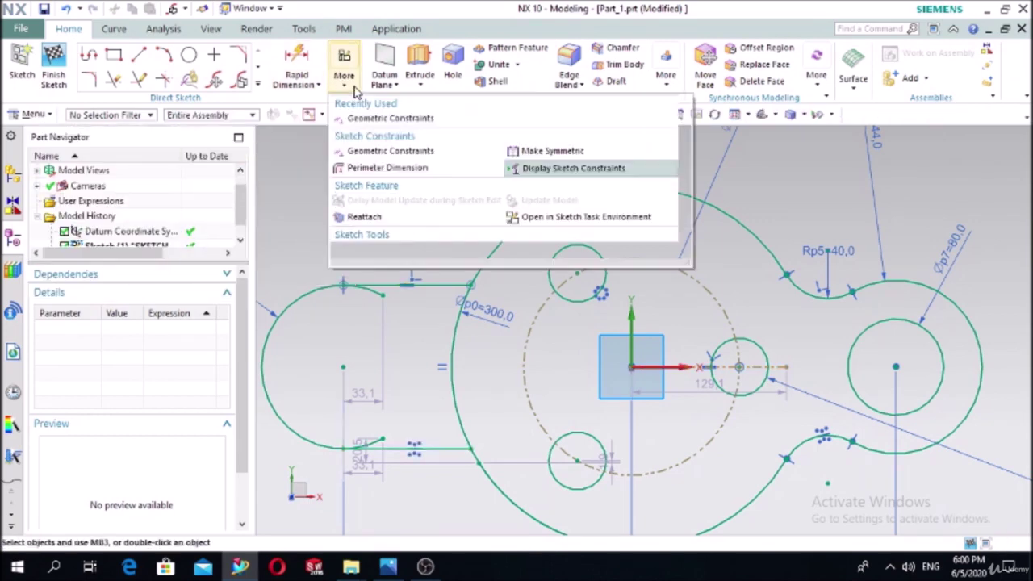
{"action": "left_click", "coordinate": [371, 120]}
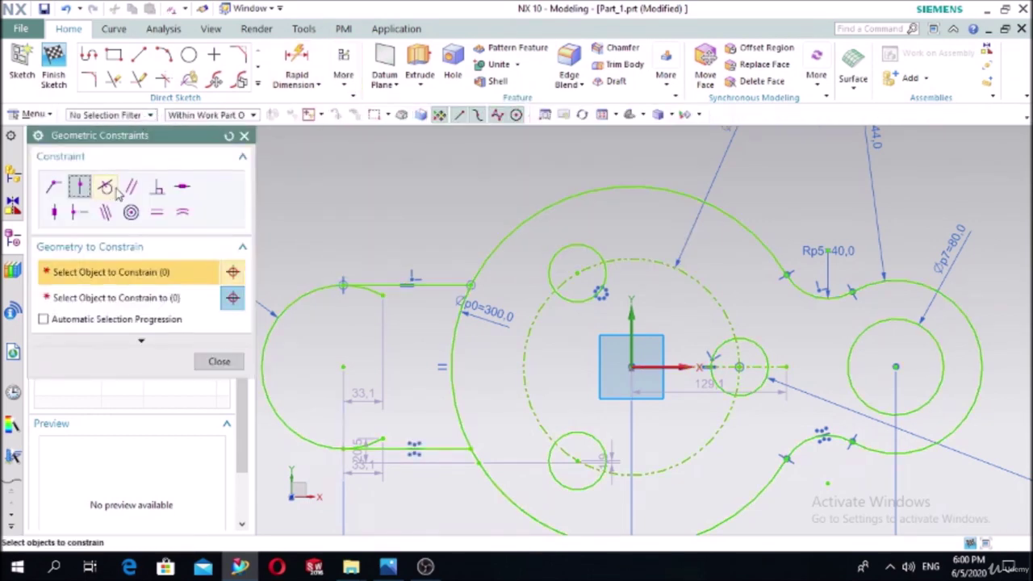
{"action": "left_click", "coordinate": [105, 186]}
{"action": "left_click", "coordinate": [380, 448]}
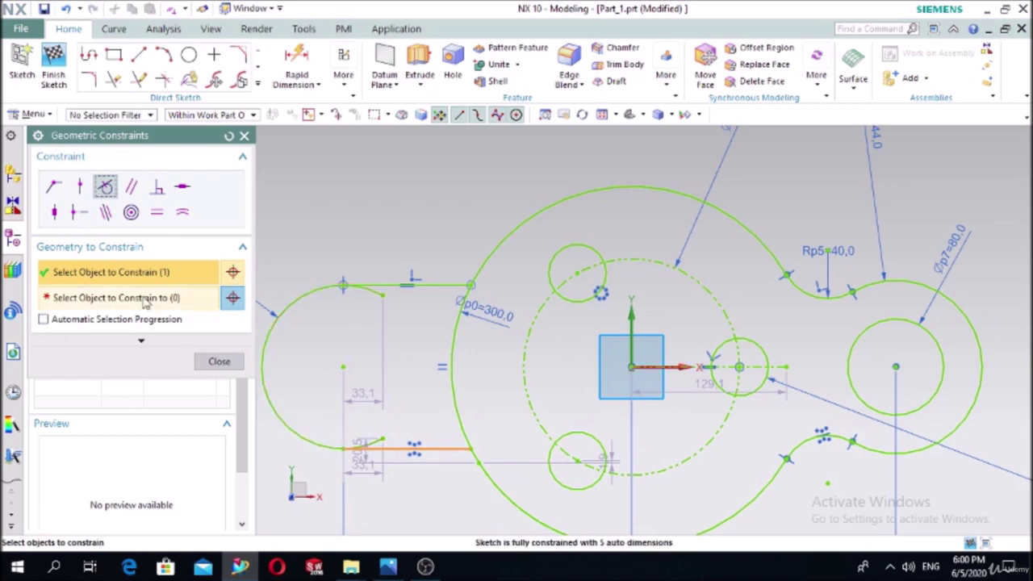
{"action": "left_click", "coordinate": [145, 300]}
{"action": "left_click", "coordinate": [295, 431]}
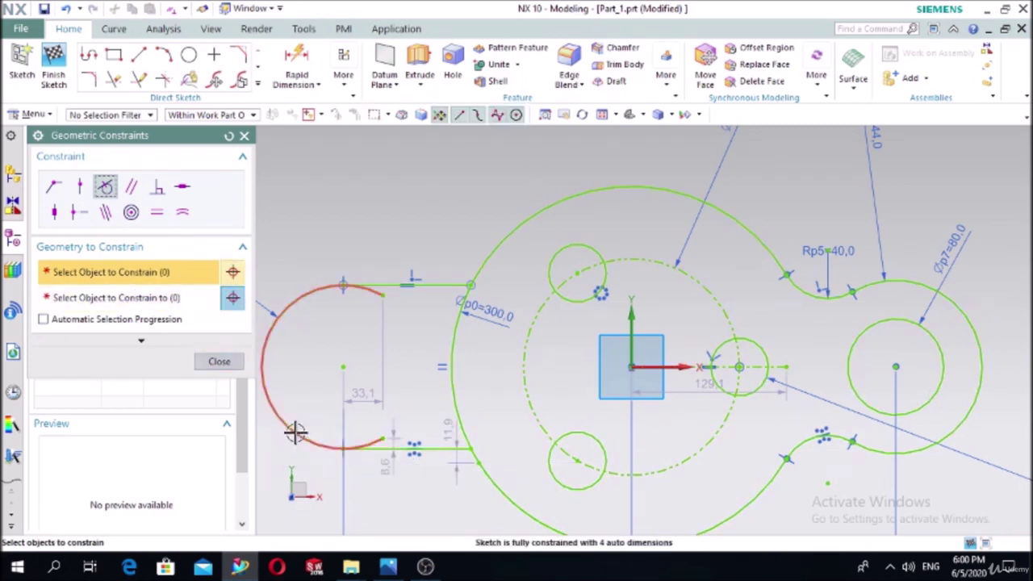
{"action": "left_click", "coordinate": [220, 364]}
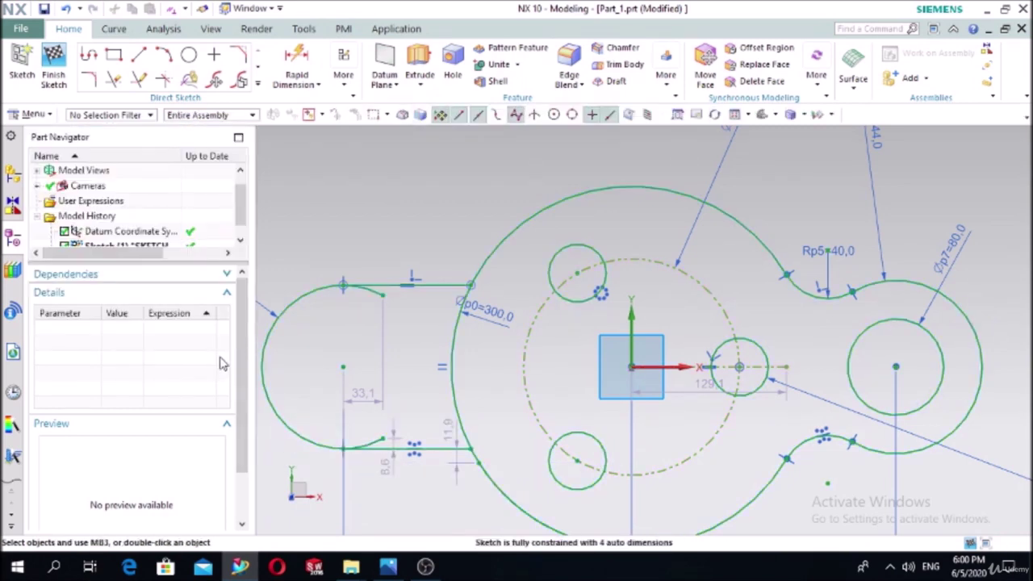
Trim the two leftover arc ends of the left lobe inside the upper and lower horizontal lines
{"action": "left_click", "coordinate": [113, 78]}
{"action": "left_click", "coordinate": [369, 289]}
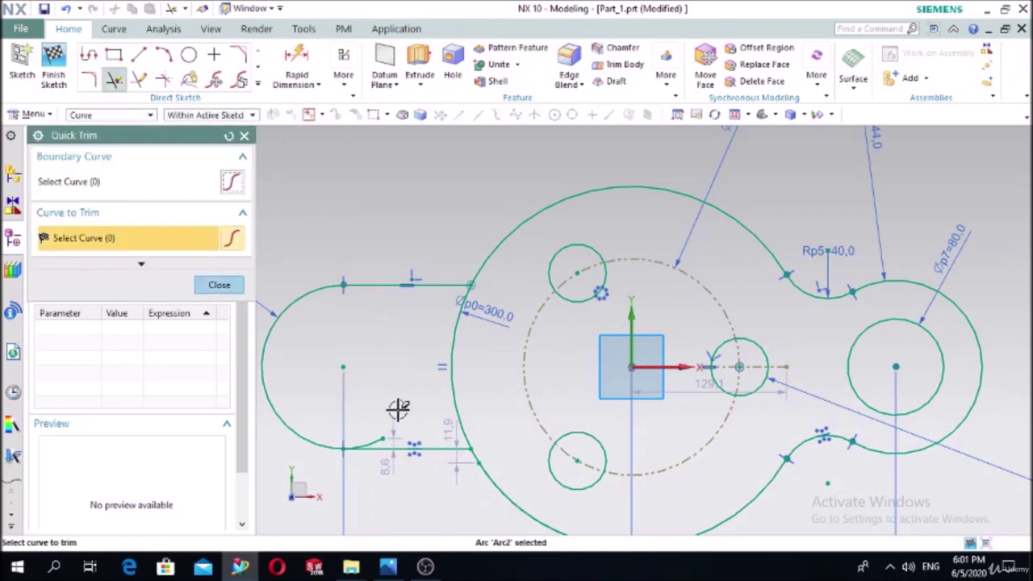
{"action": "left_click", "coordinate": [380, 434]}
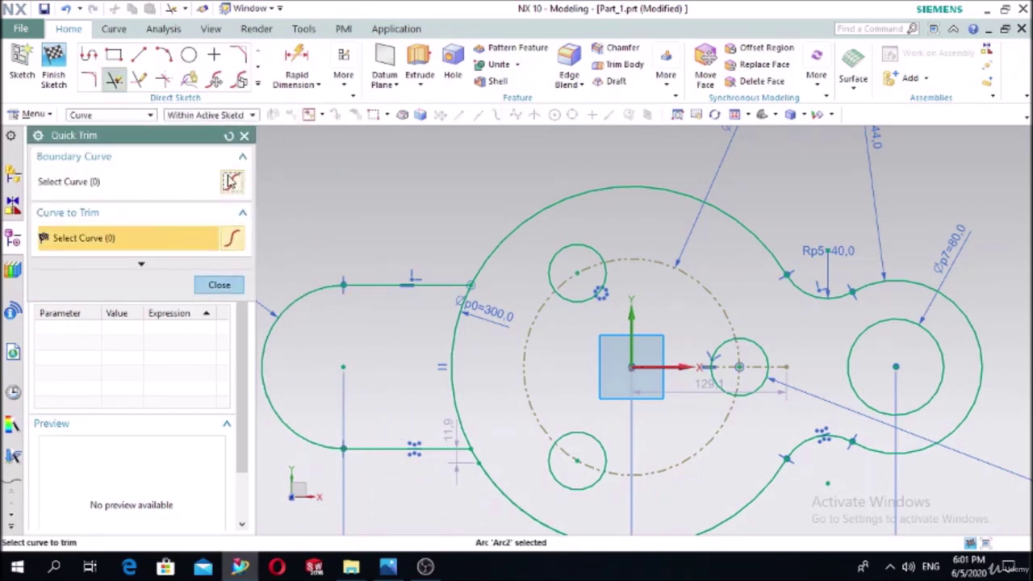
{"action": "left_click", "coordinate": [244, 135]}
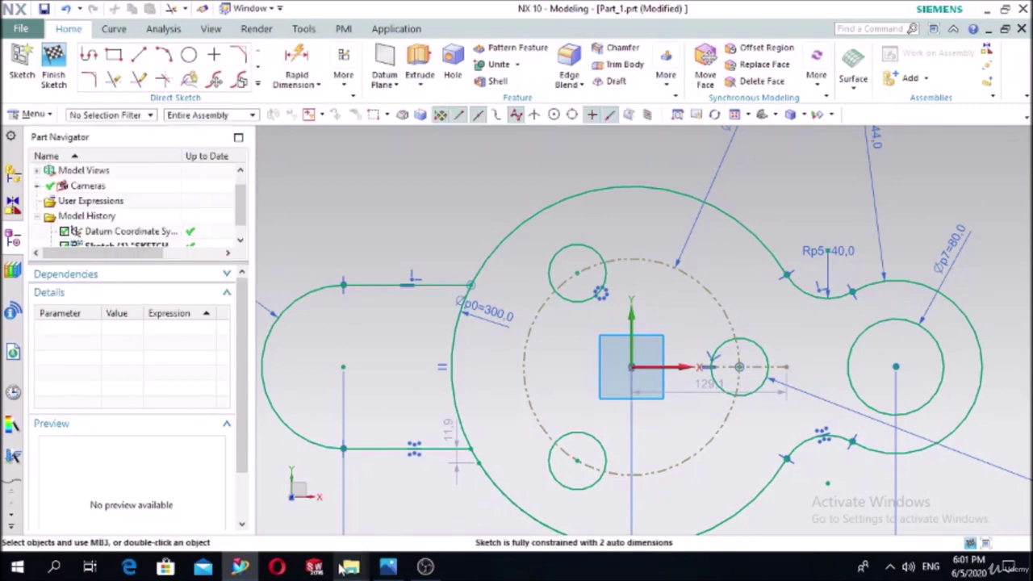
Check the reference drawing and fillet the left lobe's upper horizontal line into the 300 mm circle with a 60 mm radius
{"action": "left_click", "coordinate": [388, 567]}
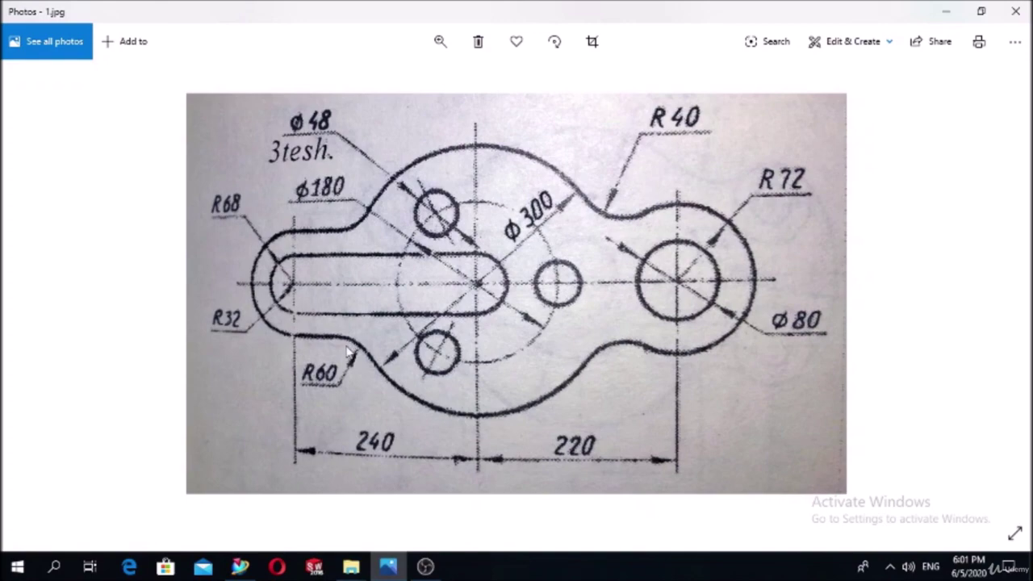
{"action": "left_click", "coordinate": [389, 567]}
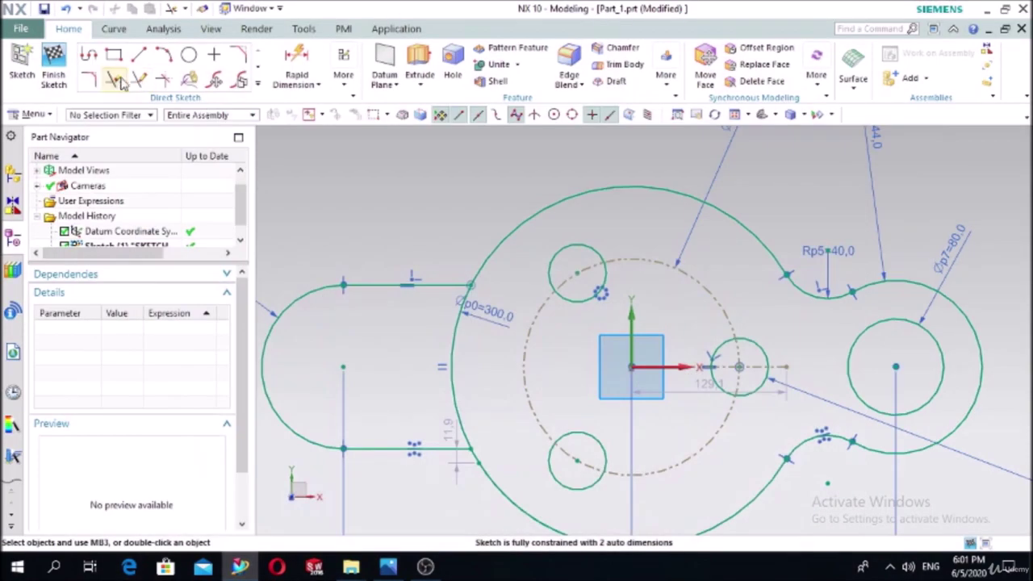
{"action": "left_click", "coordinate": [81, 81]}
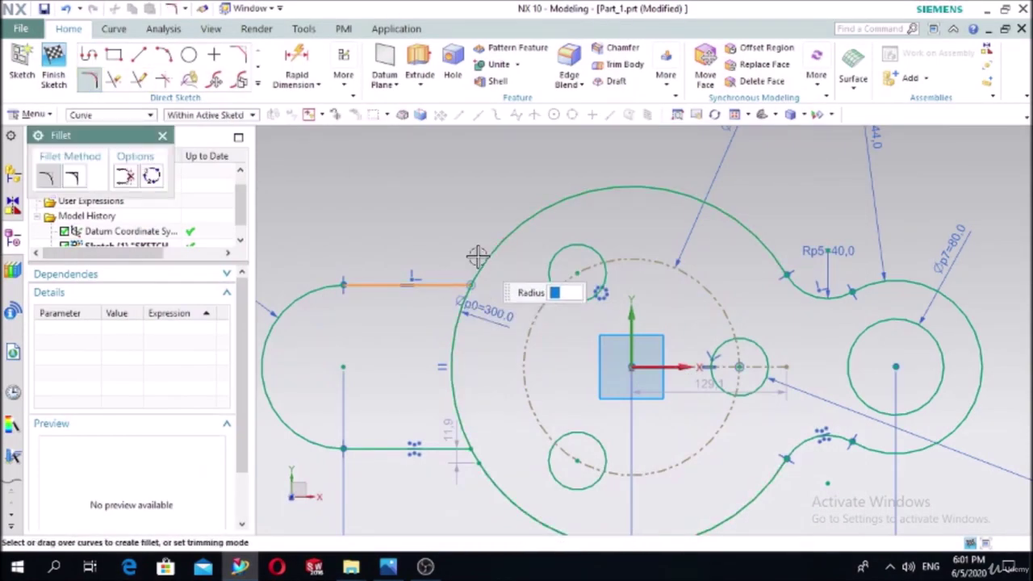
{"action": "left_click", "coordinate": [428, 285]}
{"action": "left_click", "coordinate": [482, 259]}
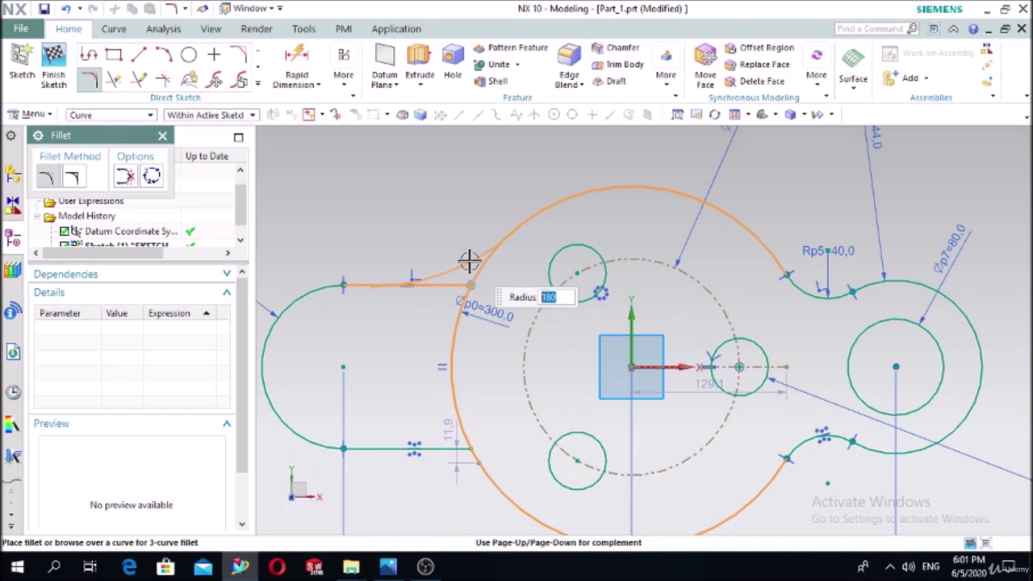
{"action": "key", "text": "Return"}
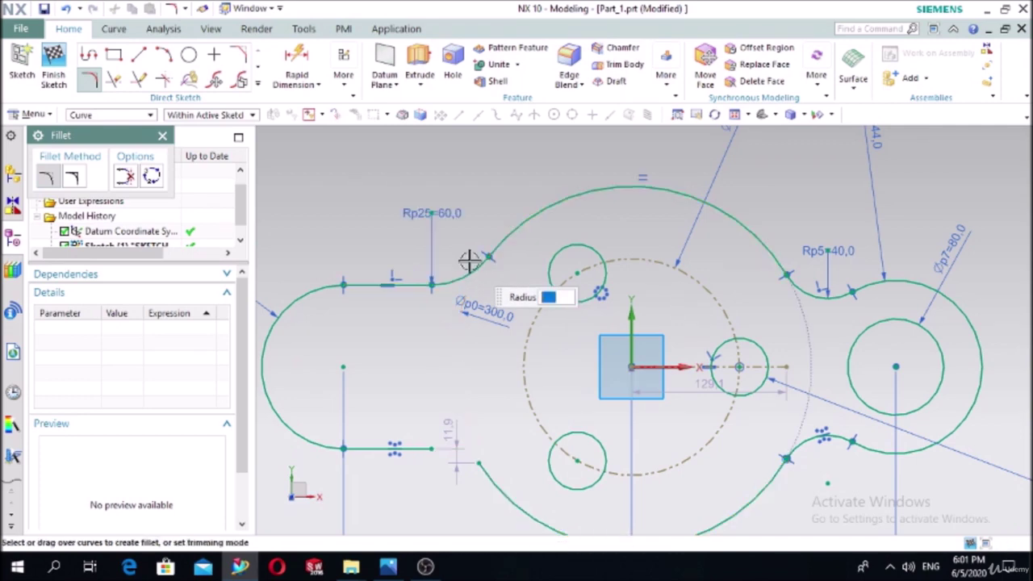
Try a 60 mm fillet between the left lobe's lower horizontal line and the 300 mm arc, and undo it
{"action": "left_click", "coordinate": [426, 447]}
{"action": "left_click", "coordinate": [486, 478]}
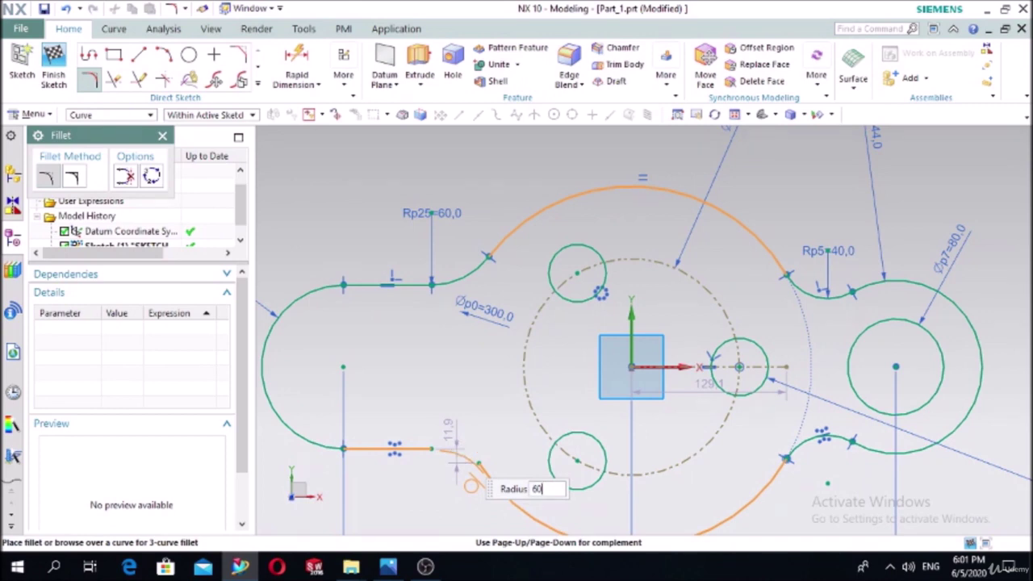
{"action": "type", "text": "60"}
{"action": "key", "text": "Return"}
{"action": "key", "text": "ctrl+z"}
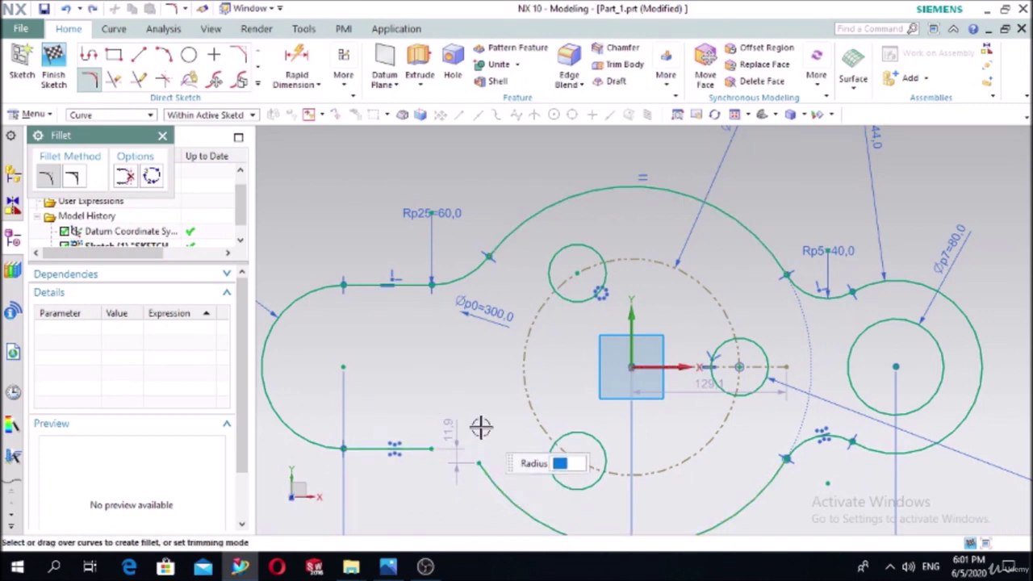
Fillet the left lobe's lower horizontal line into the 300 mm arc with a 60 mm radius
{"action": "left_click", "coordinate": [403, 447]}
{"action": "left_click", "coordinate": [488, 474]}
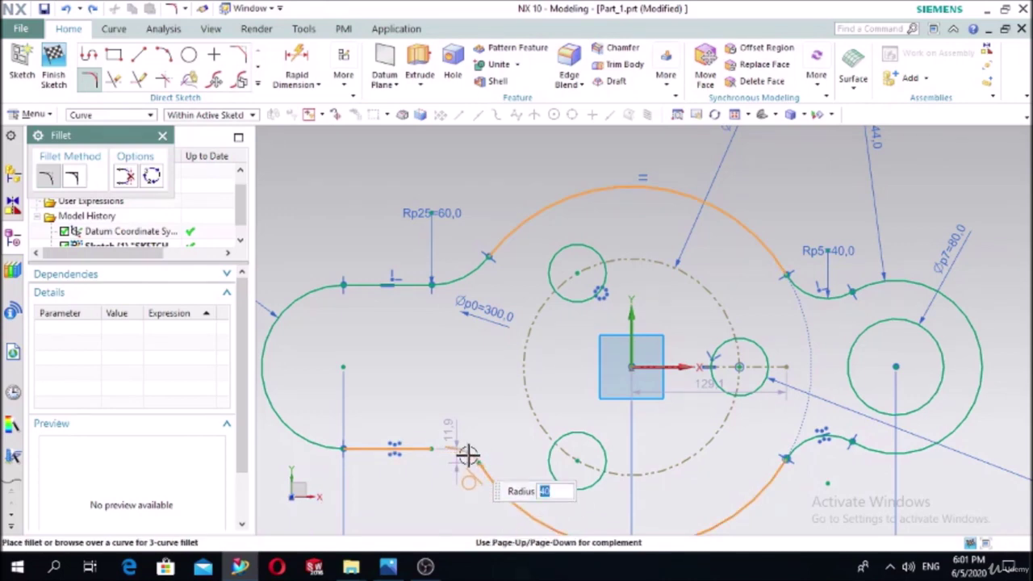
{"action": "left_click", "coordinate": [466, 477]}
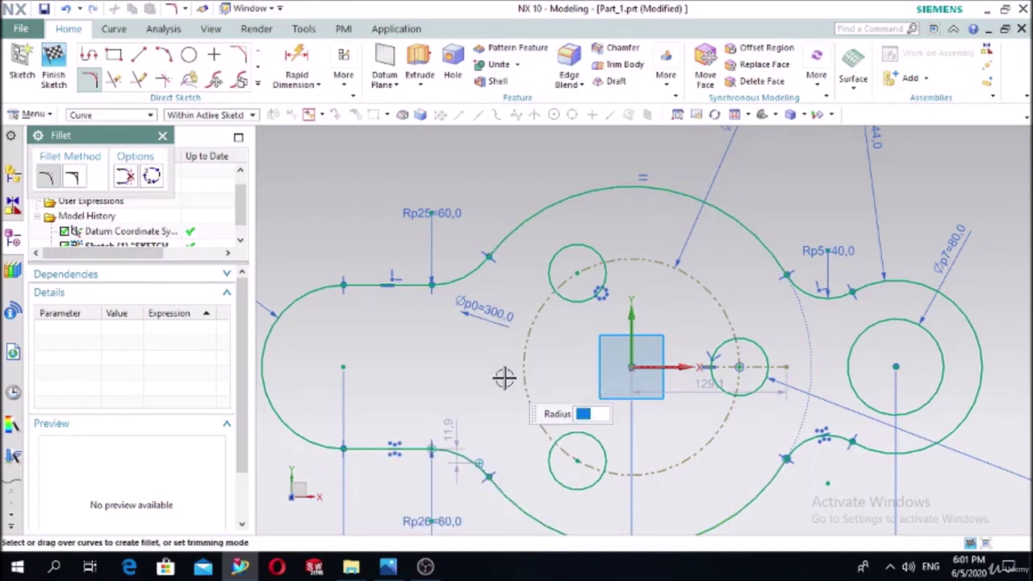
Check the slot in the reference drawing and sketch its end circles, about 55 mm at the left lobe's centre and 56.5 mm at the origin
{"action": "scroll", "coordinate": [503, 376], "scroll_direction": "down", "scroll_amount": 3}
{"action": "left_click", "coordinate": [388, 567]}
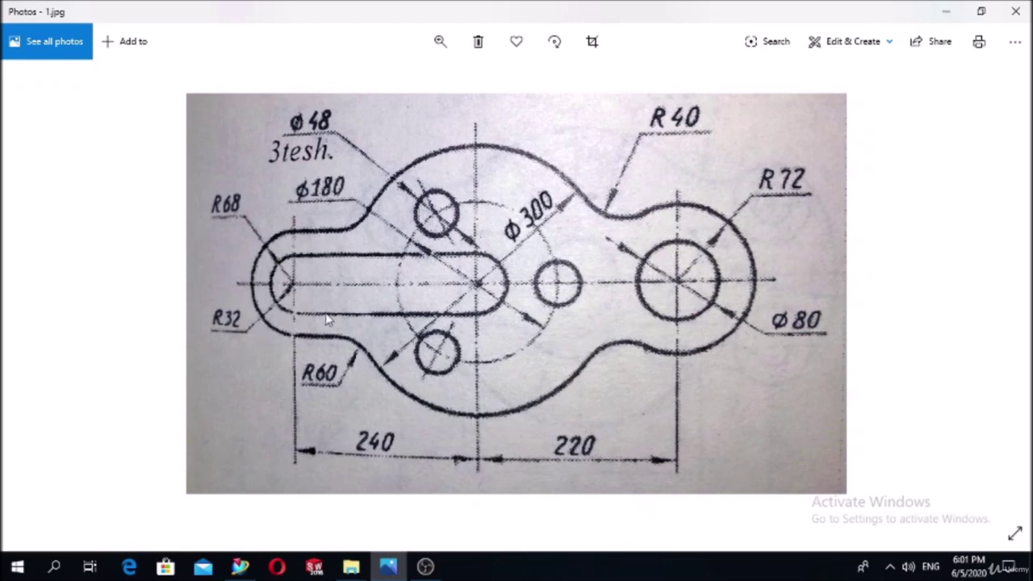
{"action": "left_click", "coordinate": [389, 567]}
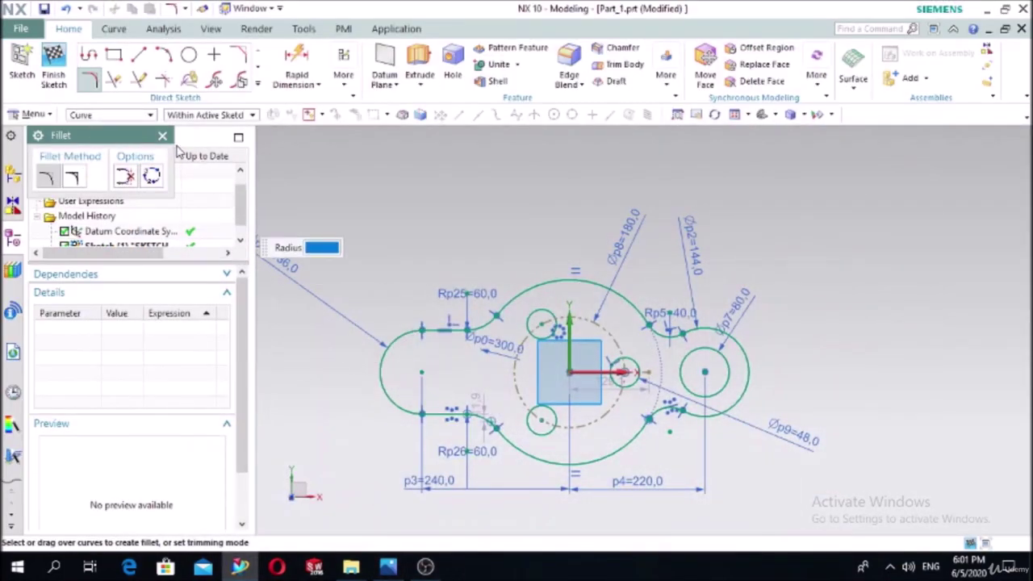
{"action": "left_click", "coordinate": [189, 54]}
{"action": "scroll", "coordinate": [404, 323], "scroll_direction": "up", "scroll_amount": 3}
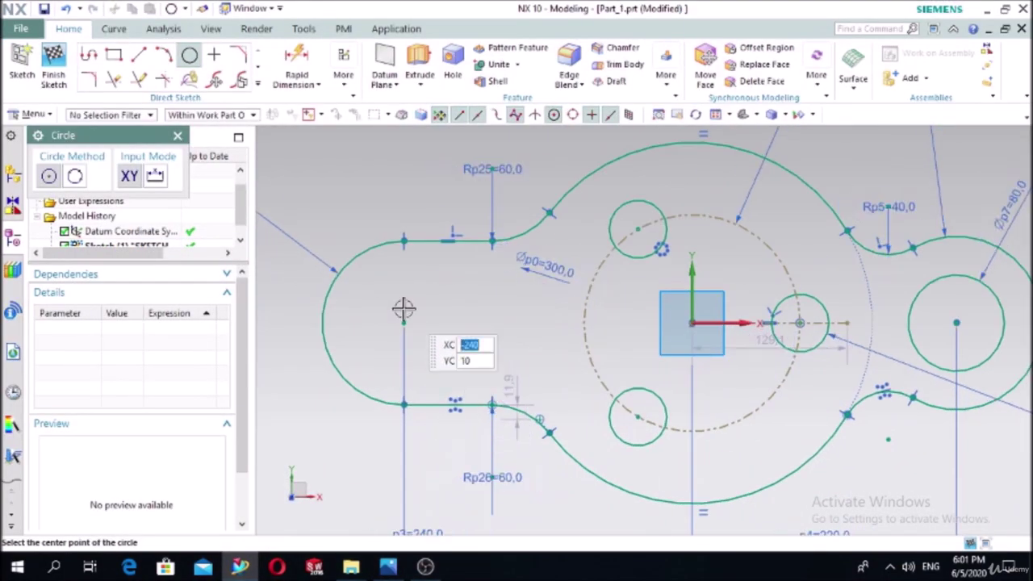
{"action": "left_click", "coordinate": [404, 323]}
{"action": "left_click", "coordinate": [424, 298]}
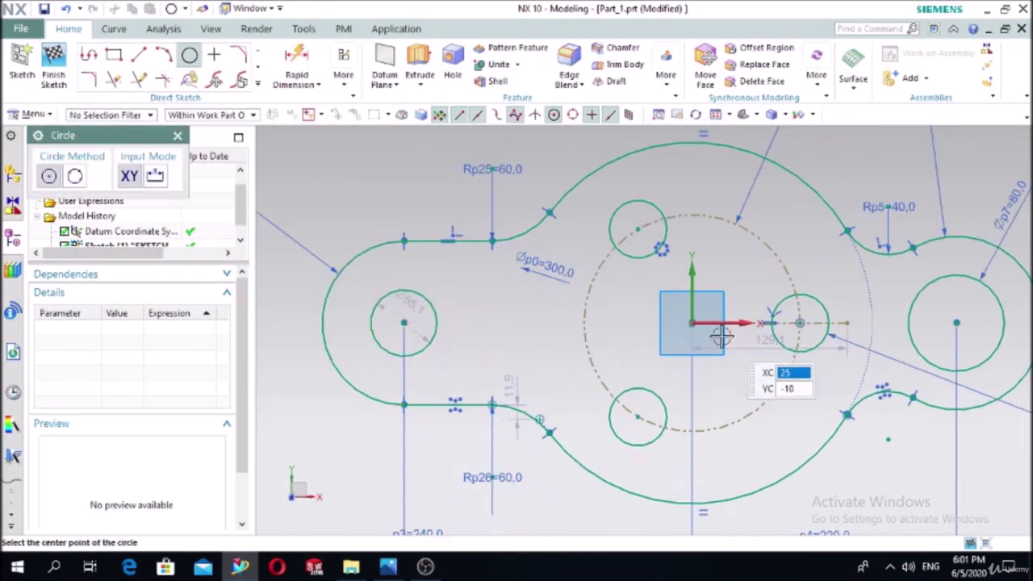
{"action": "left_click", "coordinate": [692, 323]}
{"action": "left_click", "coordinate": [714, 298]}
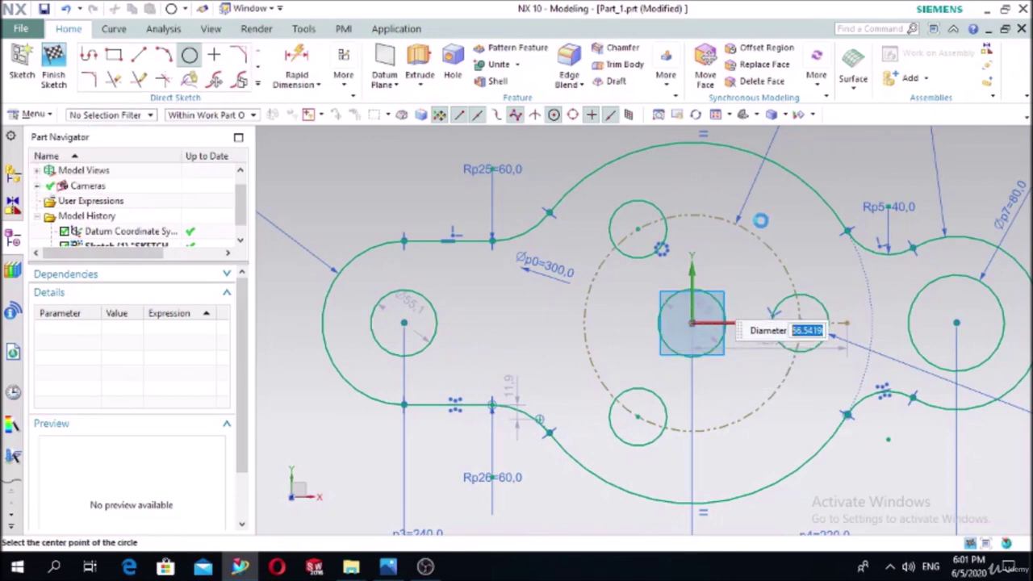
Dimension the diameter of the circle at the left lobe's centre as 32*2 mm
{"action": "left_click", "coordinate": [296, 60]}
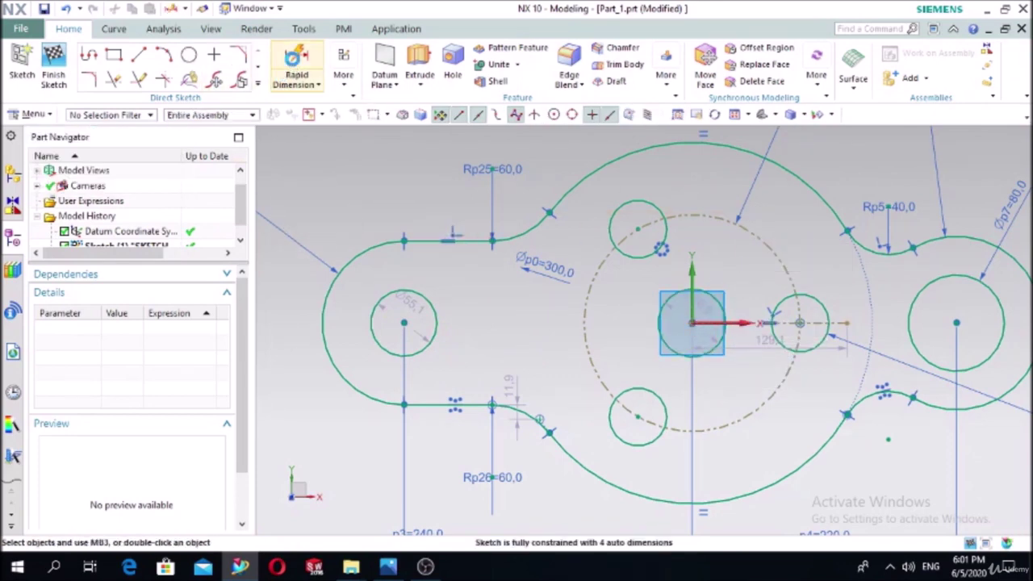
{"action": "left_click", "coordinate": [374, 300]}
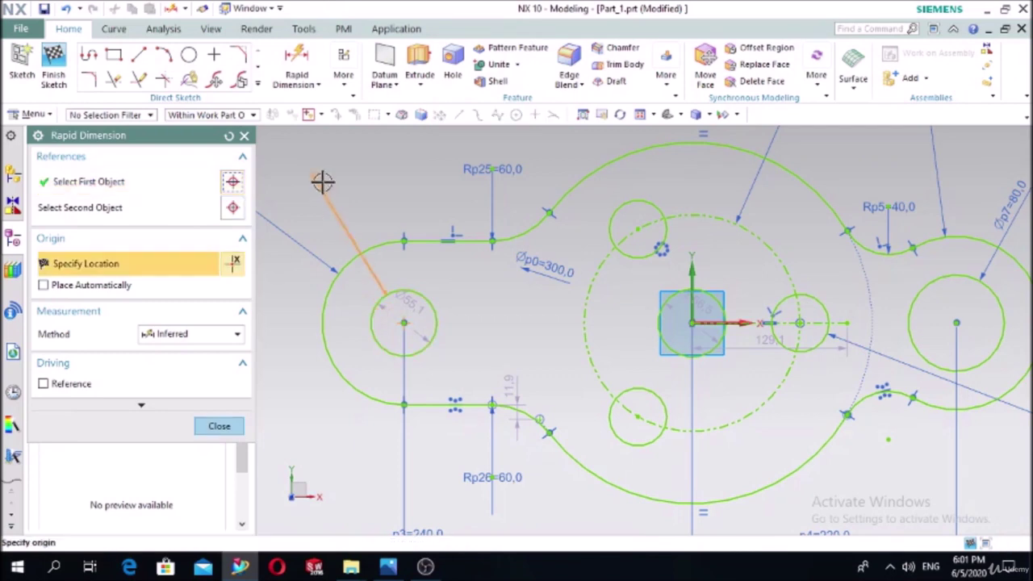
{"action": "left_click", "coordinate": [322, 180]}
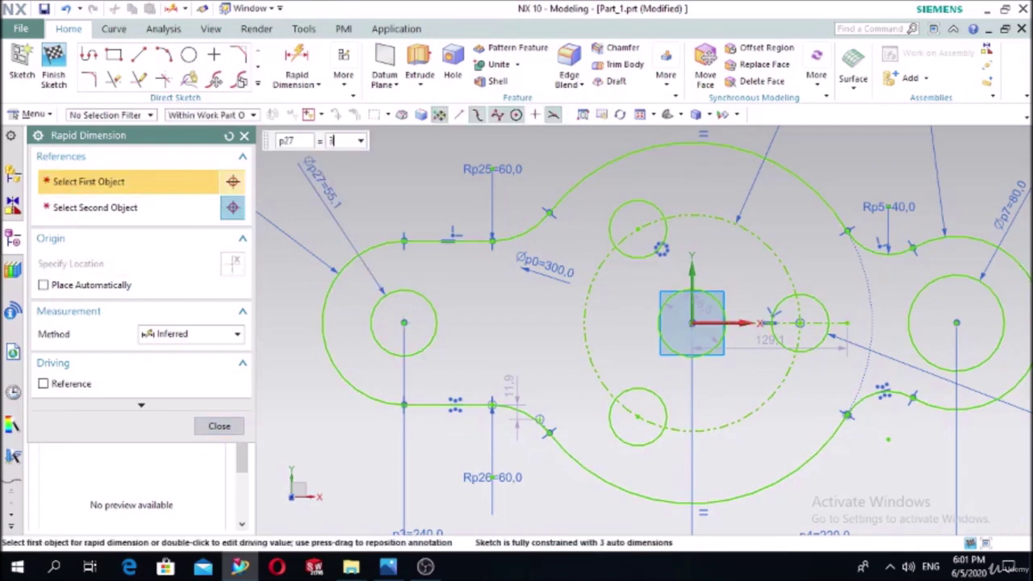
{"action": "type", "text": "32*2"}
{"action": "key", "text": "Return"}
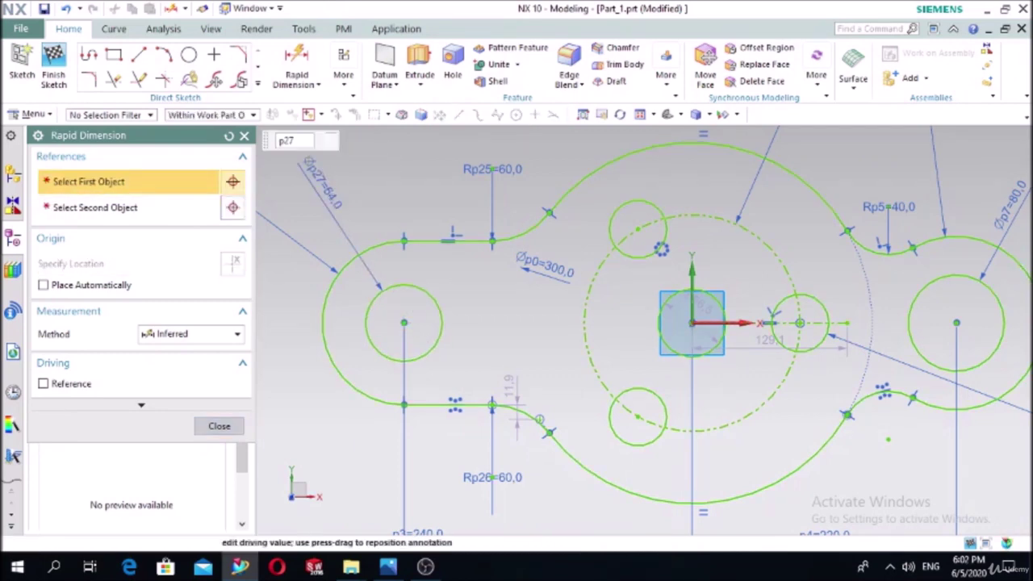
{"action": "left_click", "coordinate": [244, 136]}
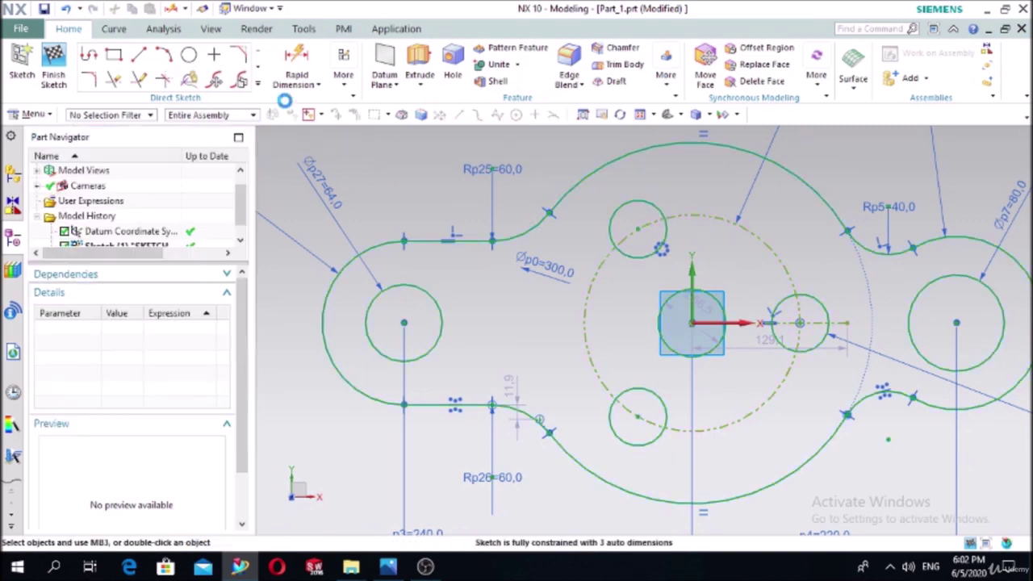
Try an equal radius constraint between the 64 mm circle in the left lobe and the 48 mm circle on the X axis
{"action": "left_click", "coordinate": [344, 74]}
{"action": "left_click", "coordinate": [360, 118]}
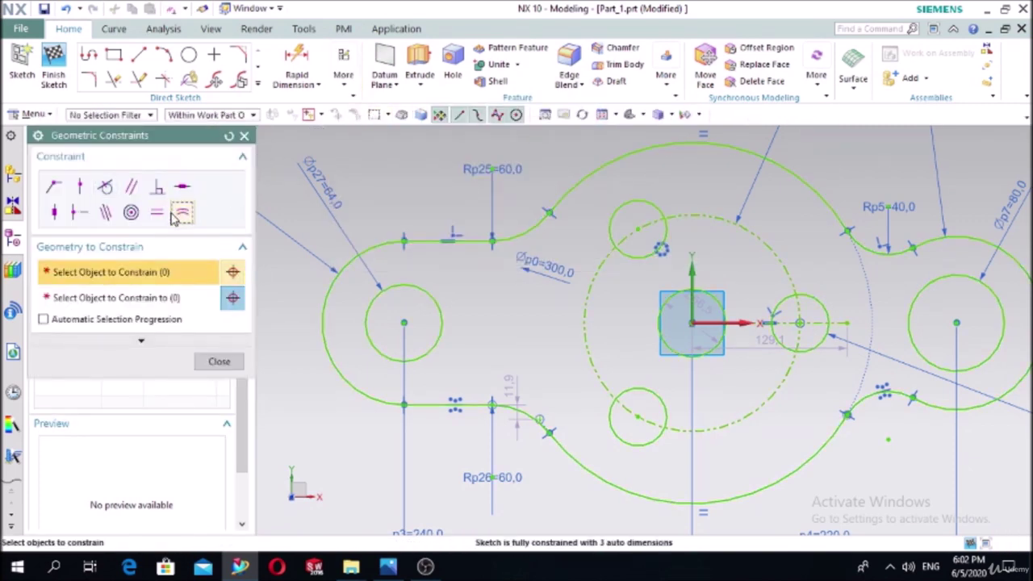
{"action": "left_click", "coordinate": [377, 288]}
{"action": "left_click", "coordinate": [173, 297]}
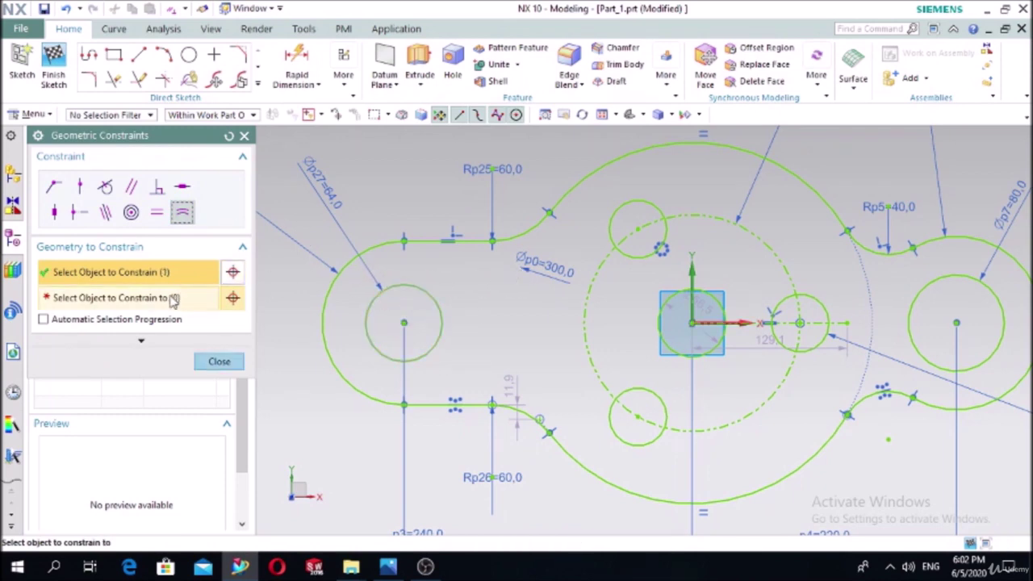
{"action": "left_click", "coordinate": [797, 297]}
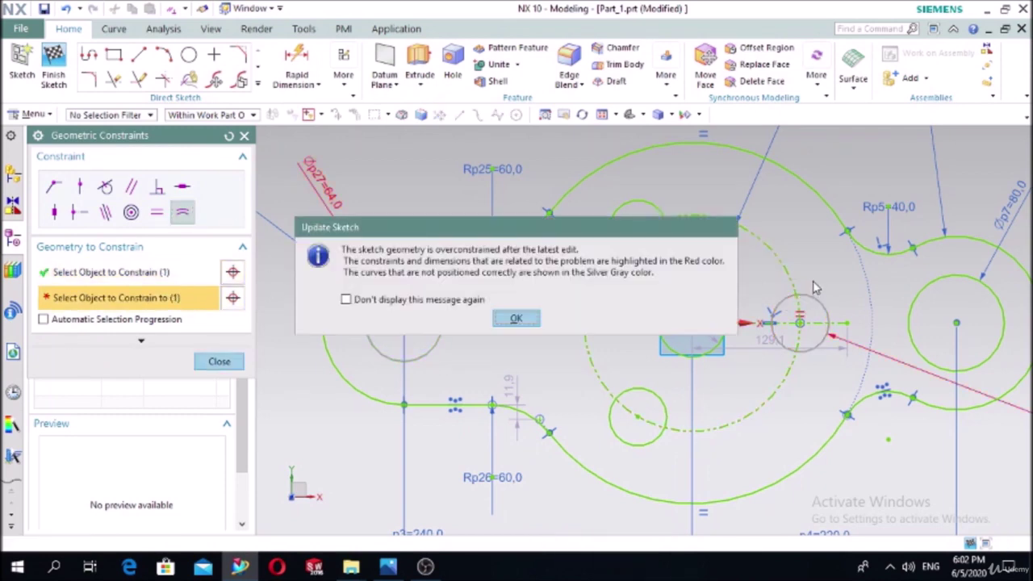
{"action": "left_click", "coordinate": [525, 319]}
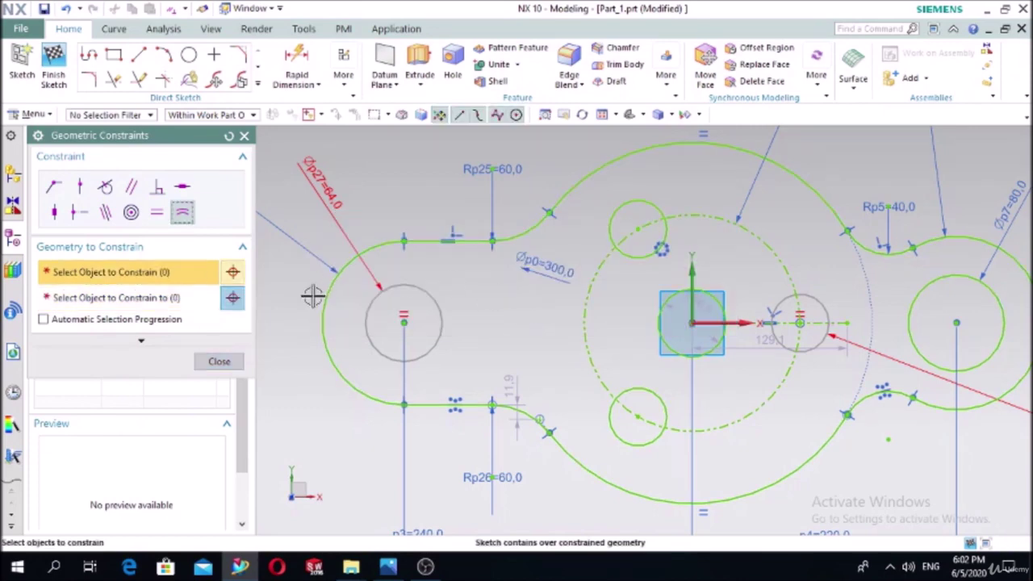
{"action": "left_click", "coordinate": [230, 360]}
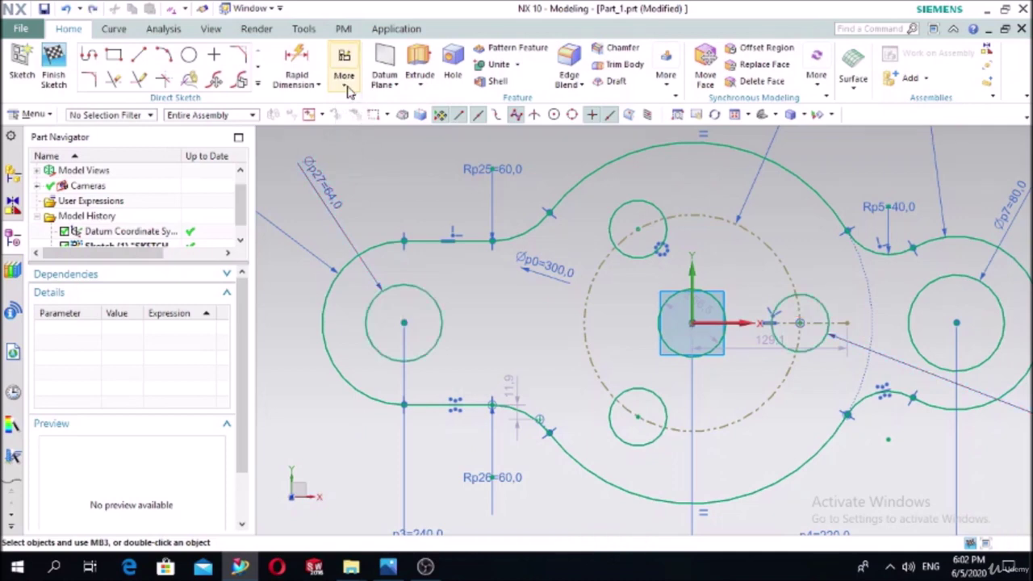
Retry the equal radius constraint between the left lobe's 64 mm circle and the small circle on the X axis
{"action": "left_click", "coordinate": [345, 77]}
{"action": "left_click", "coordinate": [367, 119]}
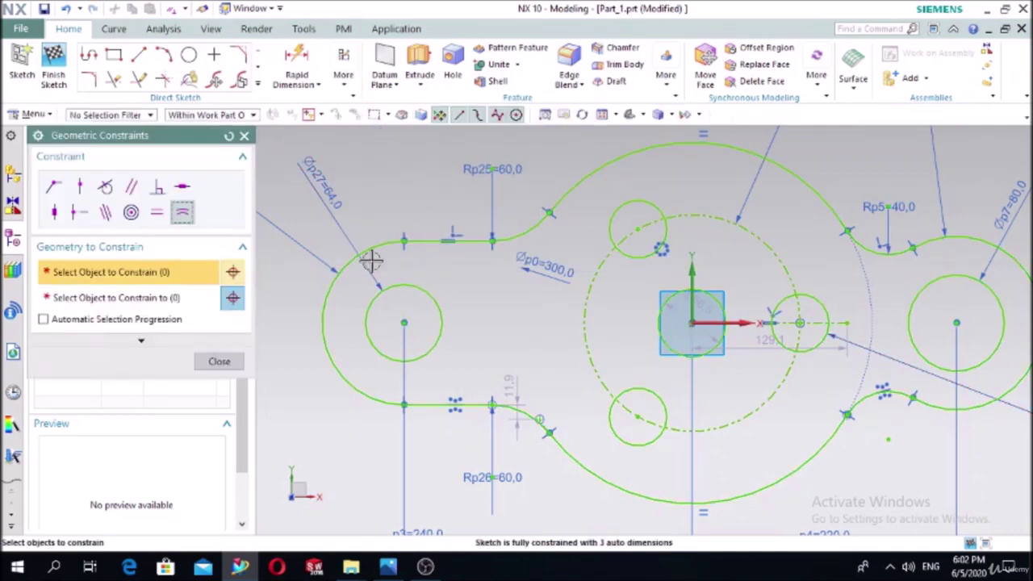
{"action": "left_click", "coordinate": [424, 284]}
{"action": "middle_click", "coordinate": [424, 284]}
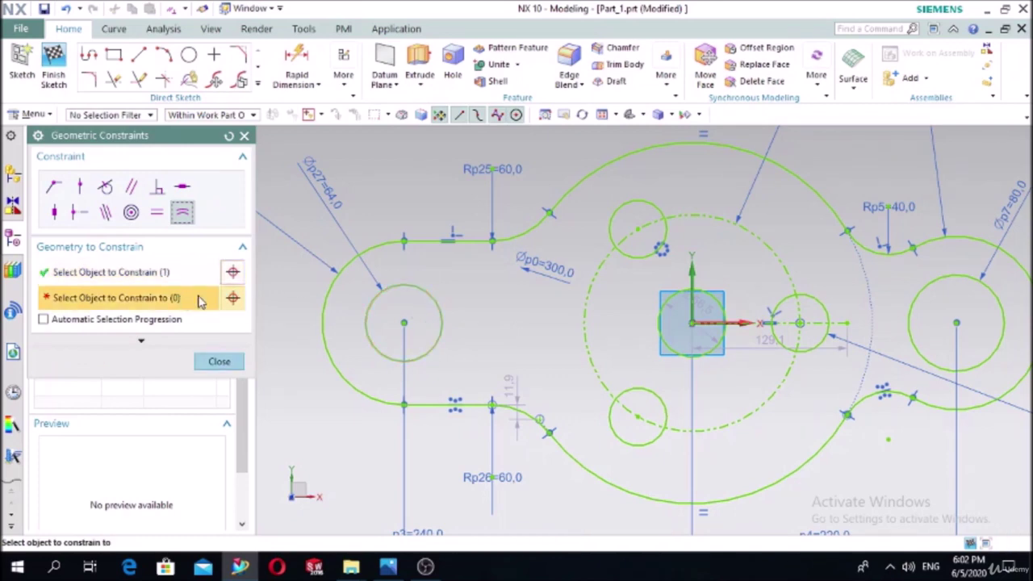
{"action": "left_click", "coordinate": [825, 297]}
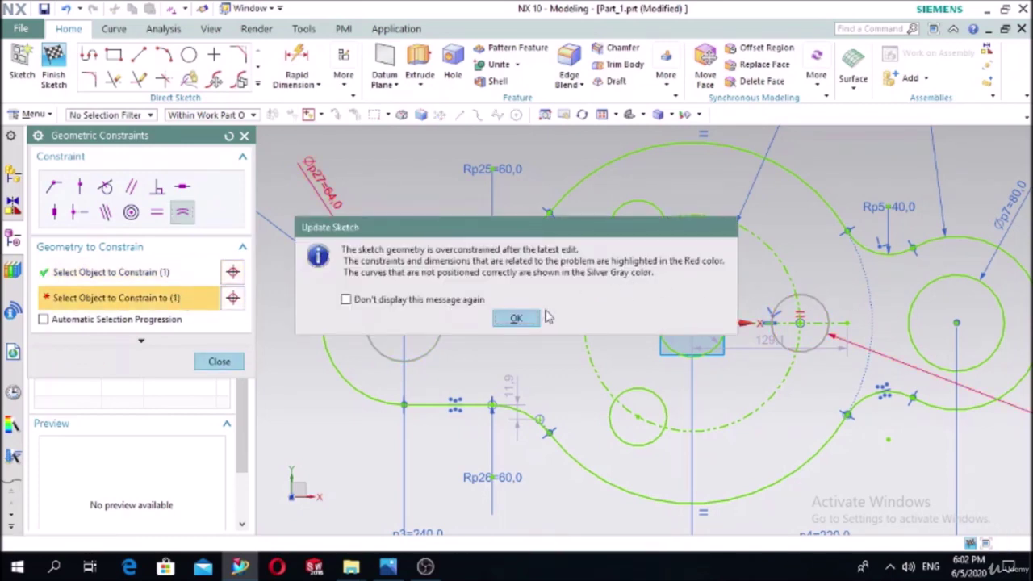
{"action": "left_click", "coordinate": [521, 318]}
{"action": "key", "text": "ctrl+q"}
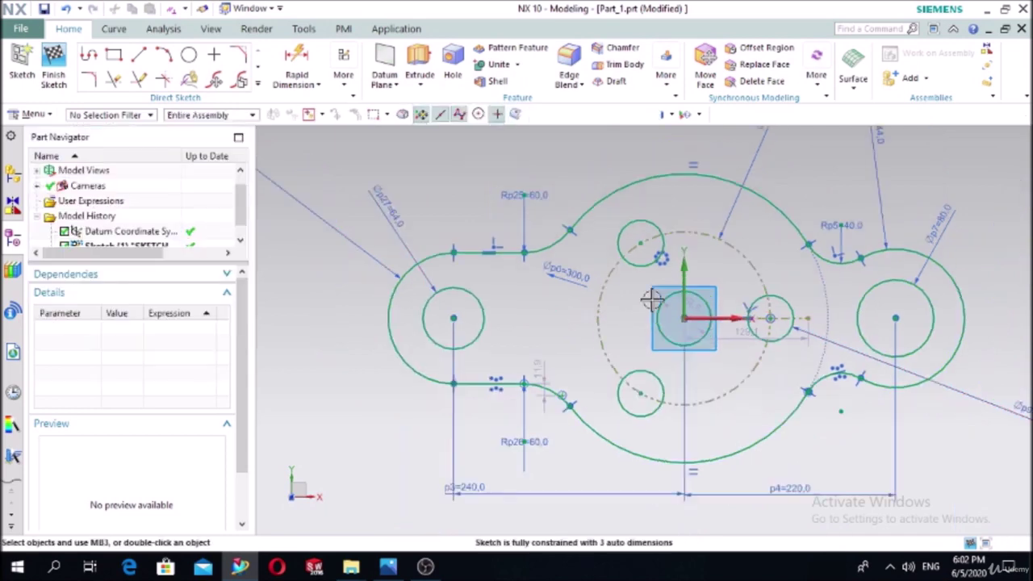
Delete the 48 mm diameter dimension from the small circle on the X axis
{"action": "scroll", "coordinate": [652, 299], "scroll_direction": "down", "scroll_amount": 3}
{"action": "scroll", "coordinate": [864, 374], "scroll_direction": "up", "scroll_amount": 5}
{"action": "left_click", "coordinate": [811, 333]}
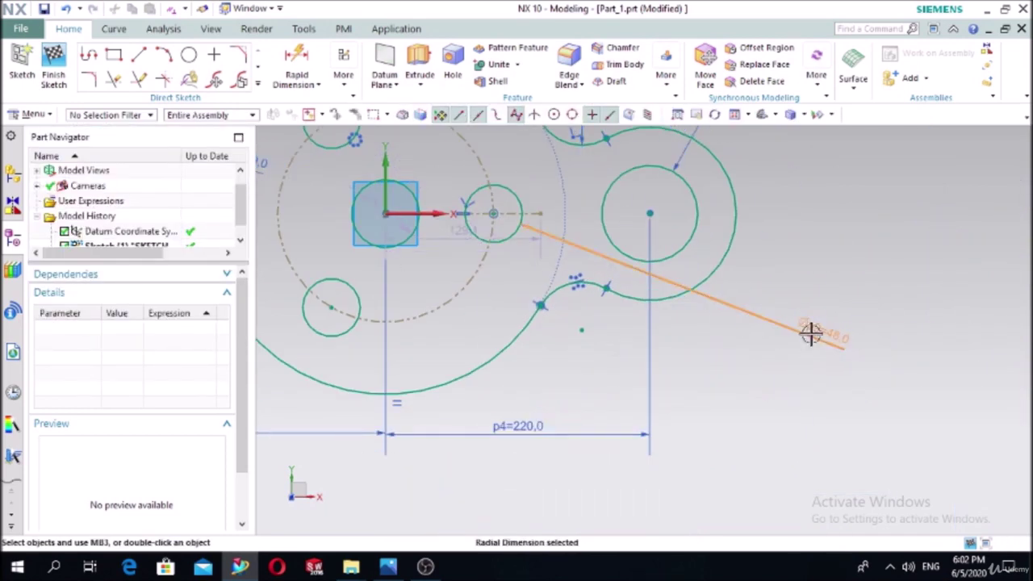
{"action": "key", "text": "Delete"}
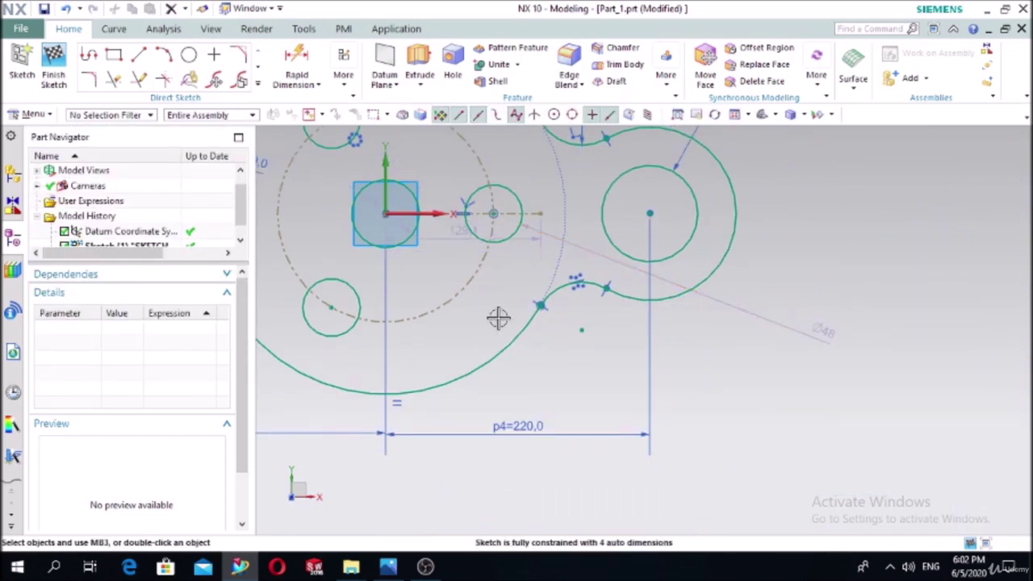
Apply an equal radius constraint between the left lobe's inner circle and the small circle on the X axis
{"action": "left_click", "coordinate": [342, 74]}
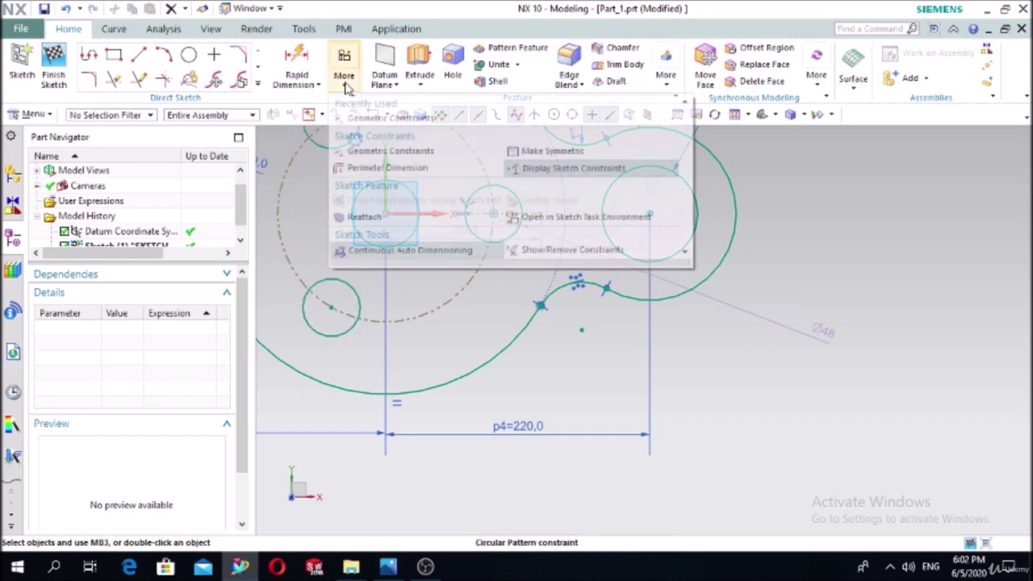
{"action": "left_click", "coordinate": [359, 115]}
{"action": "scroll", "coordinate": [461, 219], "scroll_direction": "down", "scroll_amount": 3}
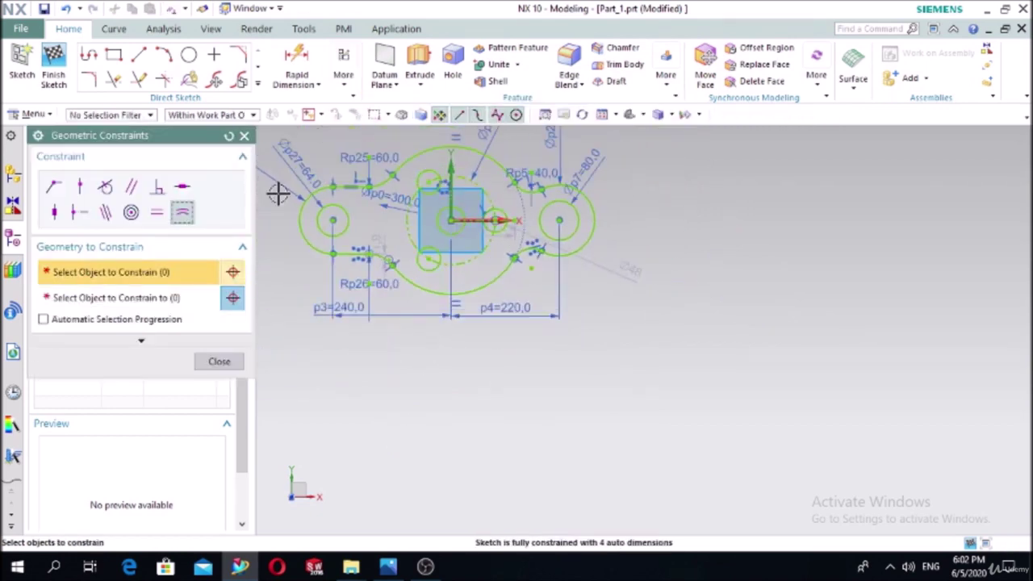
{"action": "scroll", "coordinate": [277, 192], "scroll_direction": "up", "scroll_amount": 4}
{"action": "scroll", "coordinate": [366, 208], "scroll_direction": "down", "scroll_amount": 1}
{"action": "left_click", "coordinate": [365, 208]}
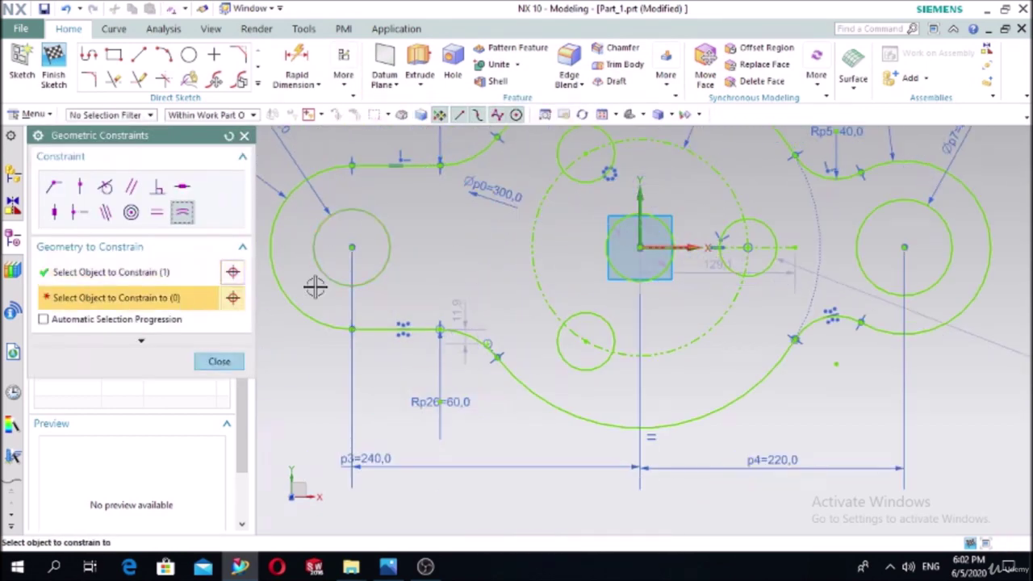
{"action": "left_click", "coordinate": [772, 230]}
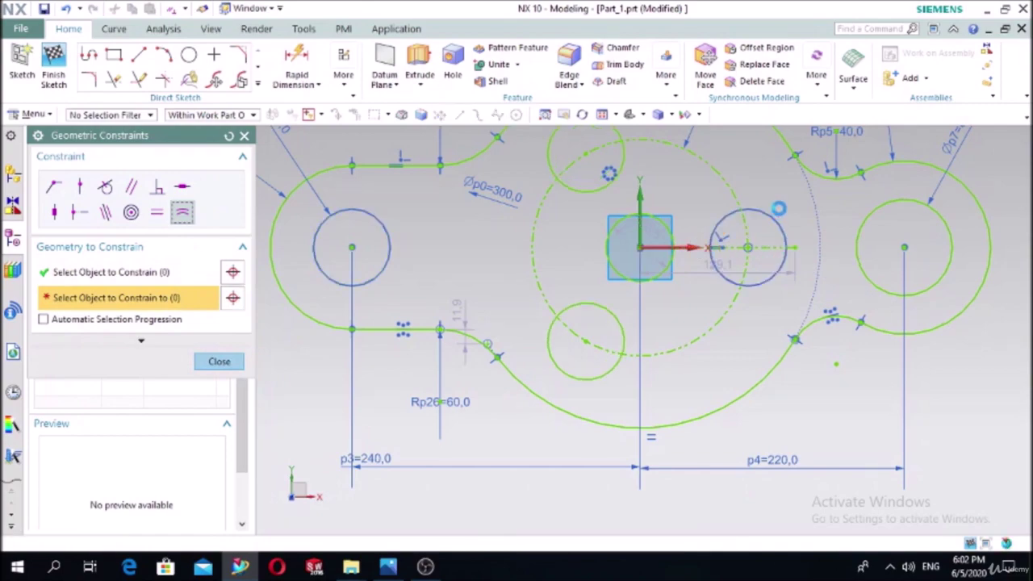
{"action": "left_click", "coordinate": [219, 363]}
Check the slot in the reference drawing, try dimensioning from the left lobe's centre to the X-axis circle's centre, and undo the mistaken equal radius constraint
{"action": "left_click", "coordinate": [388, 566]}
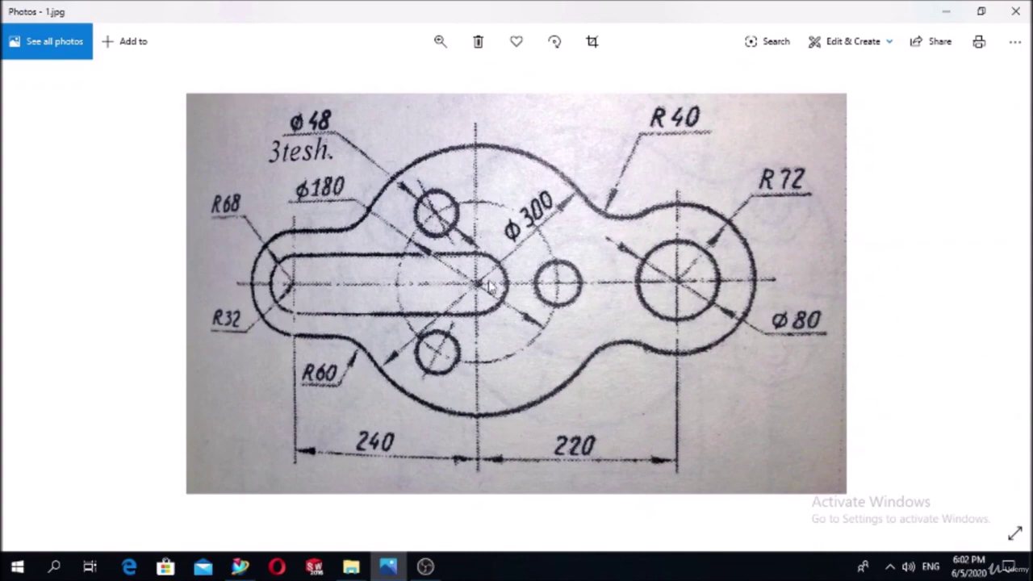
{"action": "left_click", "coordinate": [388, 567]}
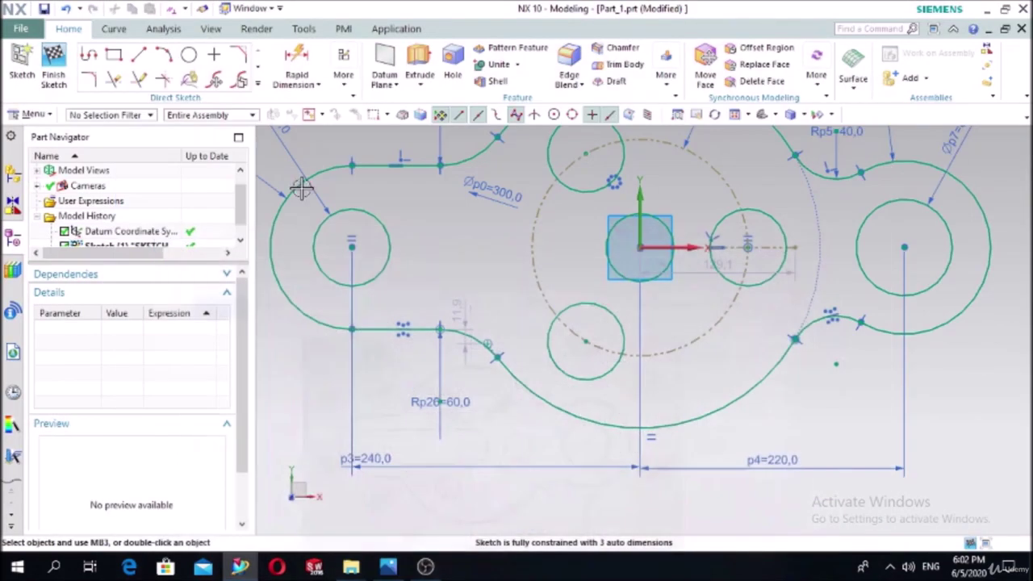
{"action": "left_click", "coordinate": [297, 66]}
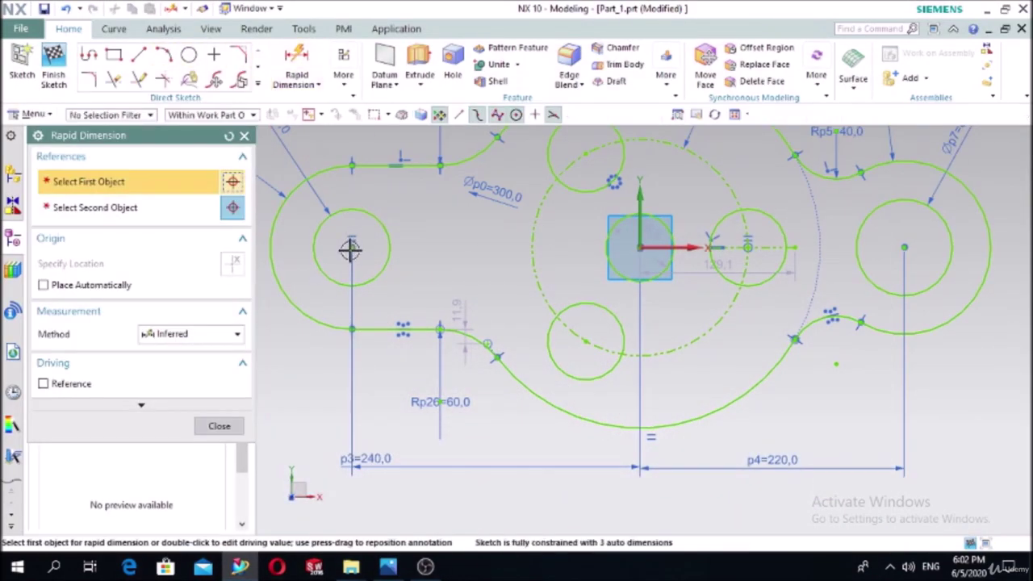
{"action": "left_click", "coordinate": [351, 246]}
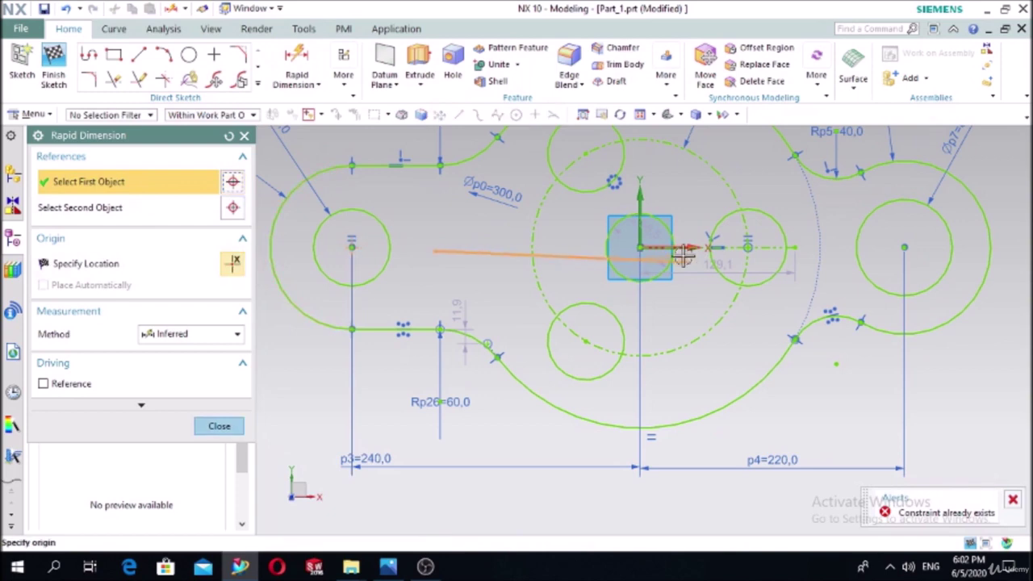
{"action": "left_click", "coordinate": [748, 247]}
{"action": "left_click", "coordinate": [549, 508]}
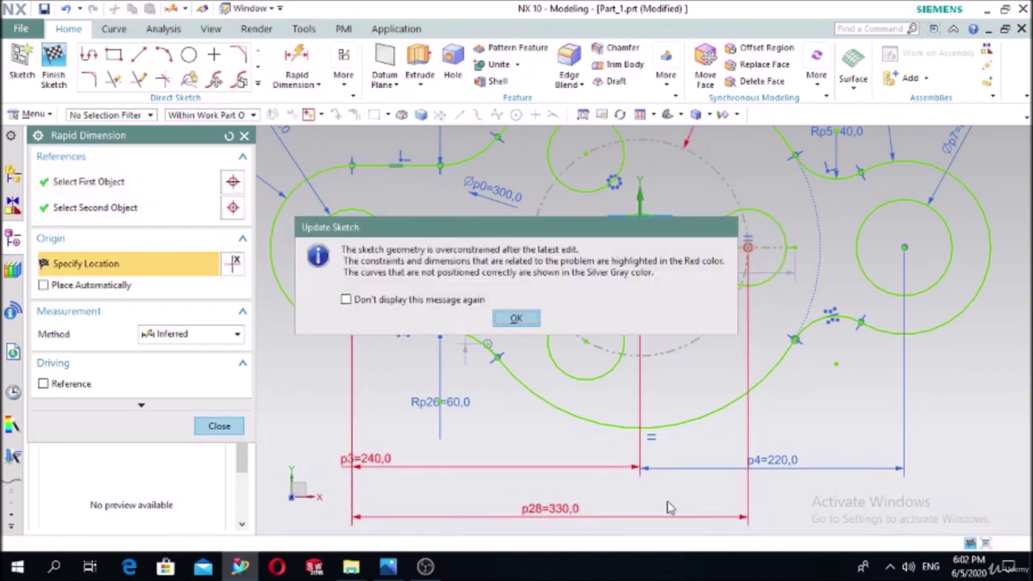
{"action": "left_click", "coordinate": [515, 318]}
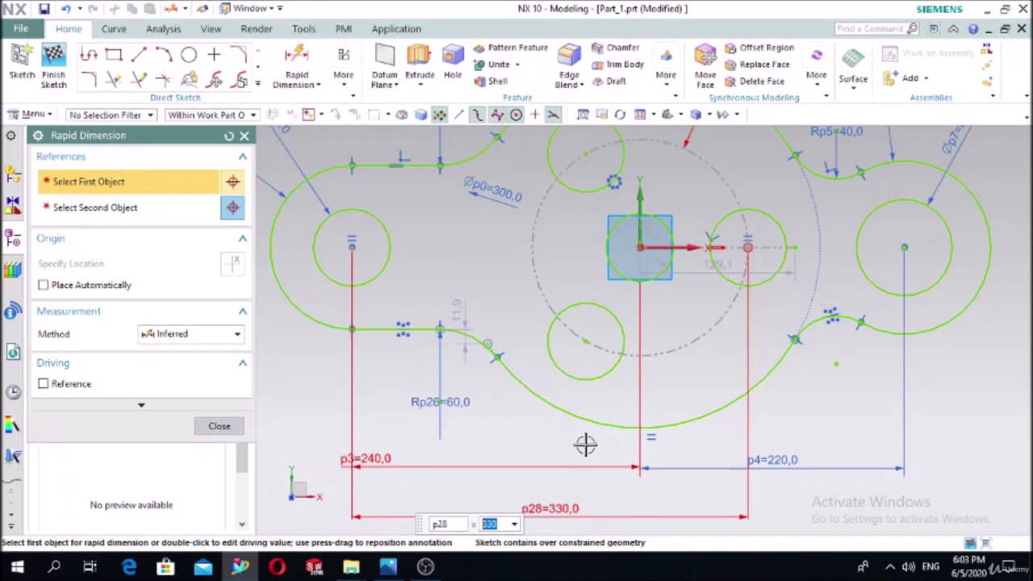
{"action": "key", "text": "Escape"}
{"action": "key", "text": "Escape"}
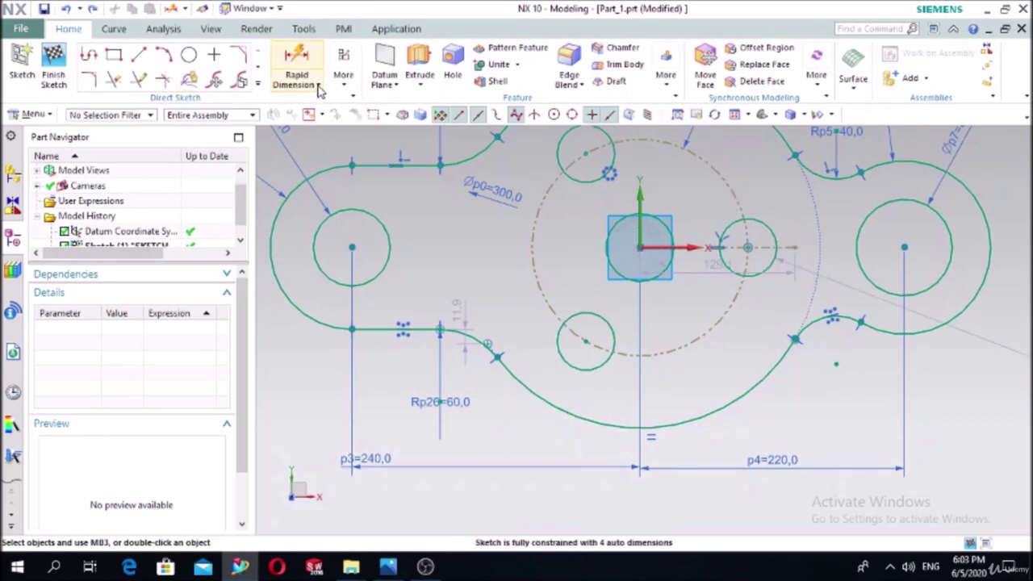
Apply an equal radius constraint between the left lobe's inner circle and the circle at the origin
{"action": "left_click", "coordinate": [349, 84]}
{"action": "left_click", "coordinate": [390, 117]}
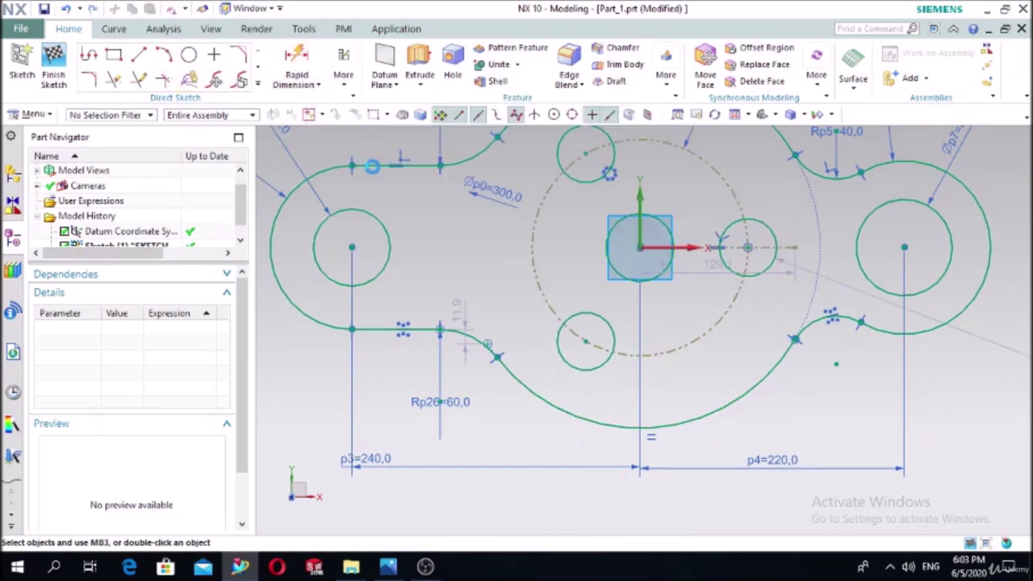
{"action": "left_click", "coordinate": [362, 210]}
{"action": "left_click", "coordinate": [191, 299]}
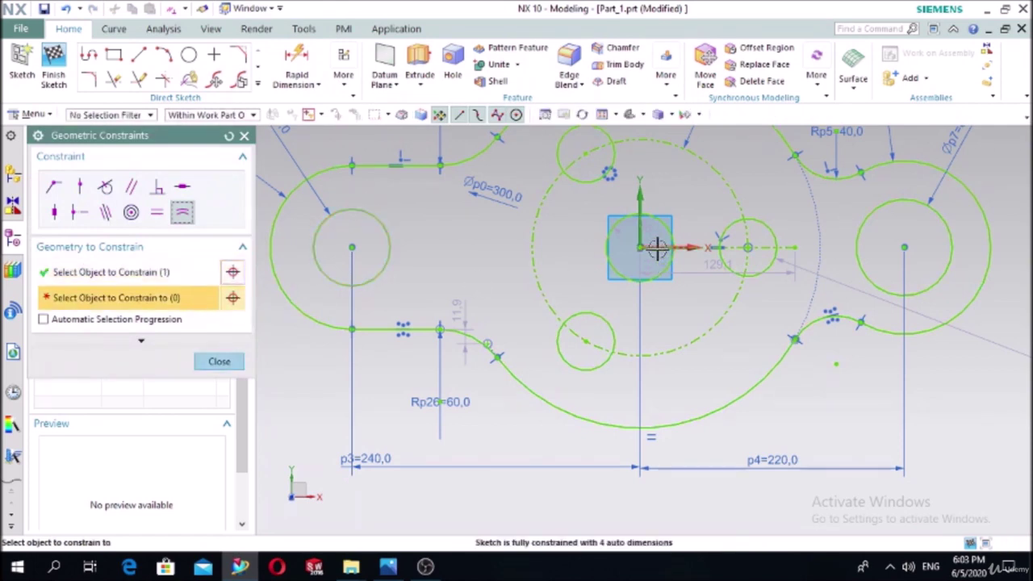
{"action": "left_click", "coordinate": [662, 225]}
{"action": "left_click", "coordinate": [219, 361]}
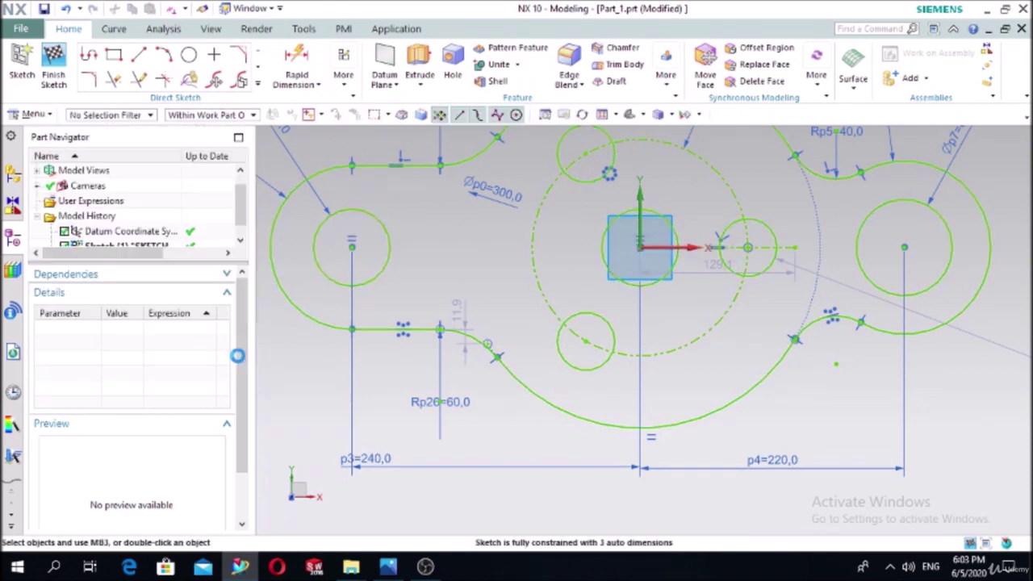
Try to dimension the distance between the left lobe circle's centre and the origin, and undo the attempt
{"action": "left_click", "coordinate": [296, 71]}
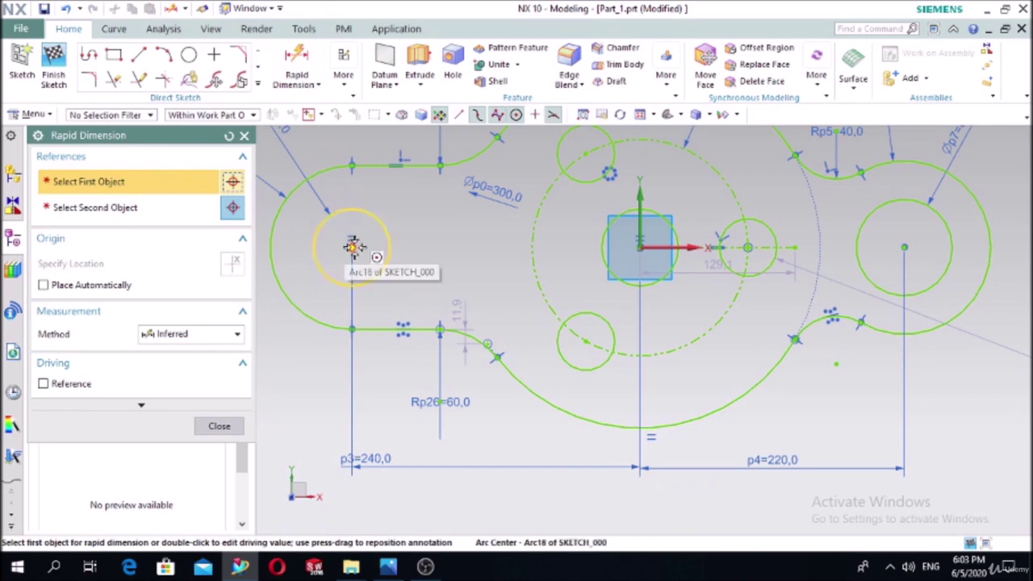
{"action": "left_click", "coordinate": [352, 246]}
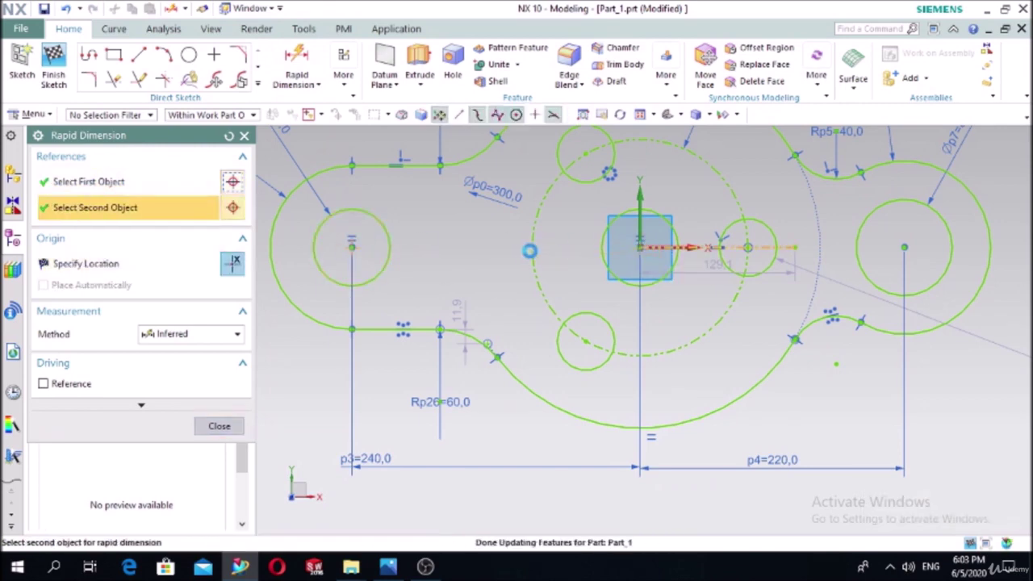
{"action": "left_click", "coordinate": [641, 246]}
{"action": "left_click", "coordinate": [481, 262]}
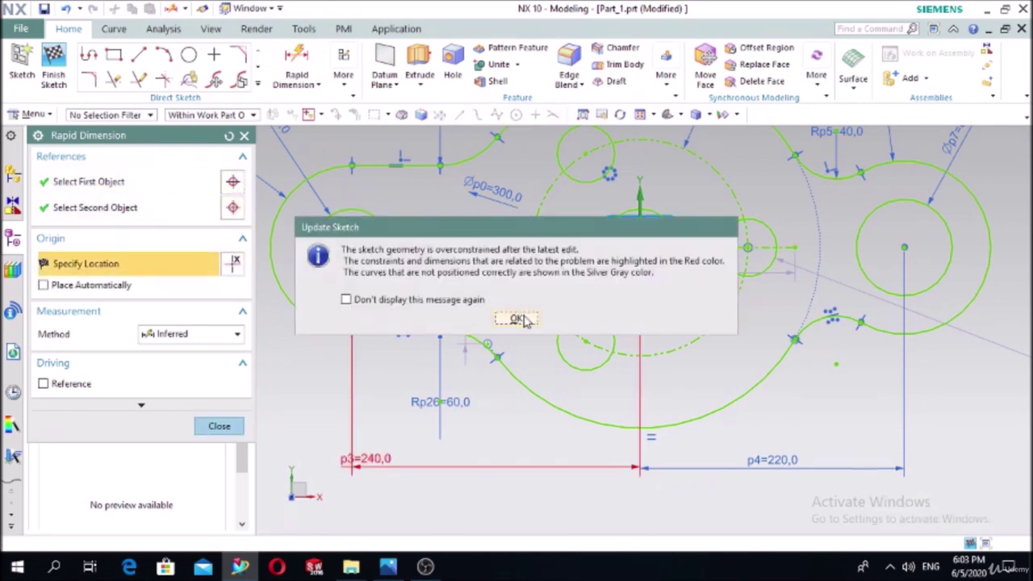
{"action": "left_click", "coordinate": [515, 318]}
{"action": "key", "text": "ctrl+z"}
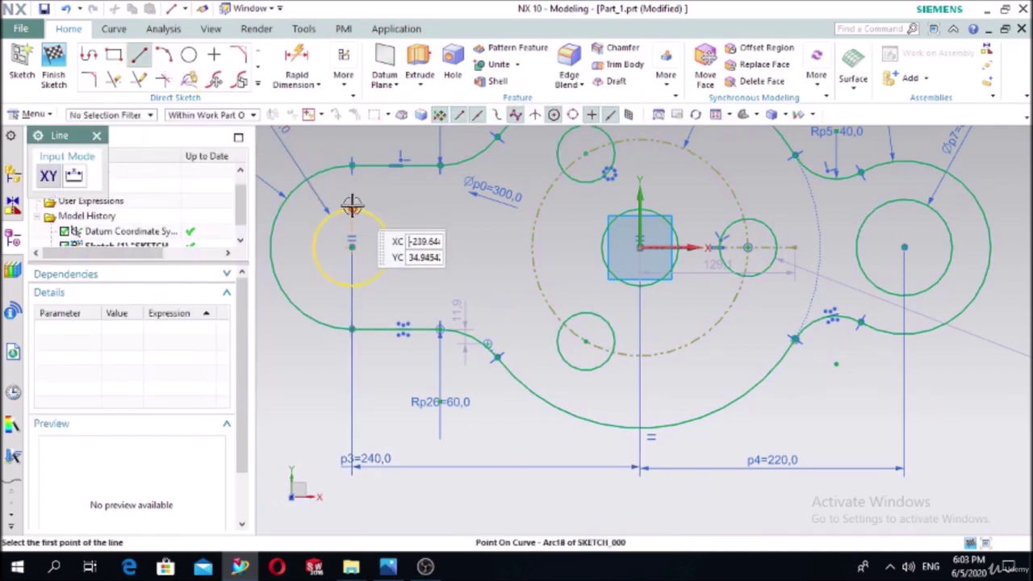
Sketch a horizontal line about 85 mm long from the topmost point of the left lobe's inner circle toward the origin
{"action": "left_click", "coordinate": [352, 206]}
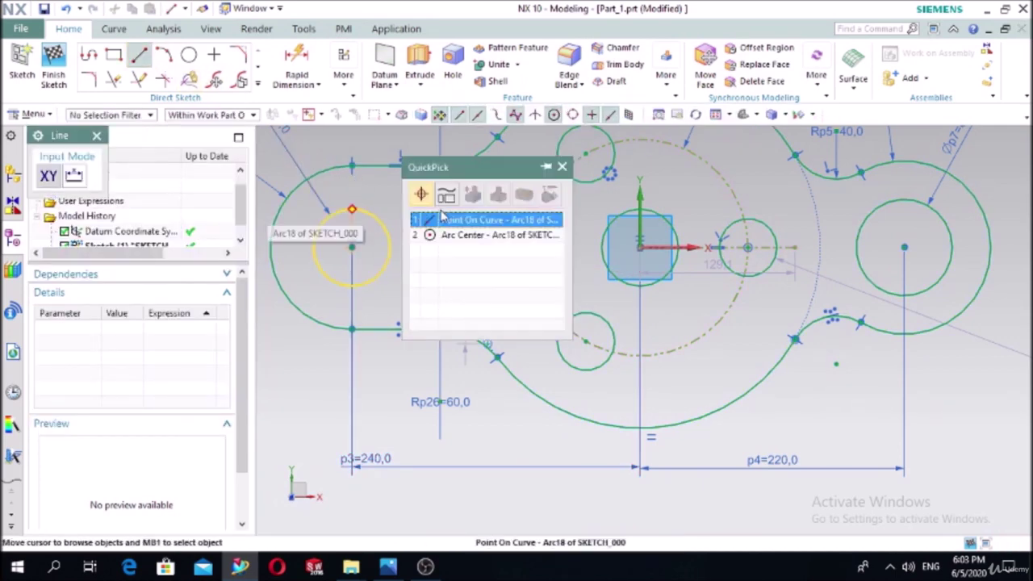
{"action": "left_click", "coordinate": [455, 218]}
{"action": "left_click", "coordinate": [454, 208]}
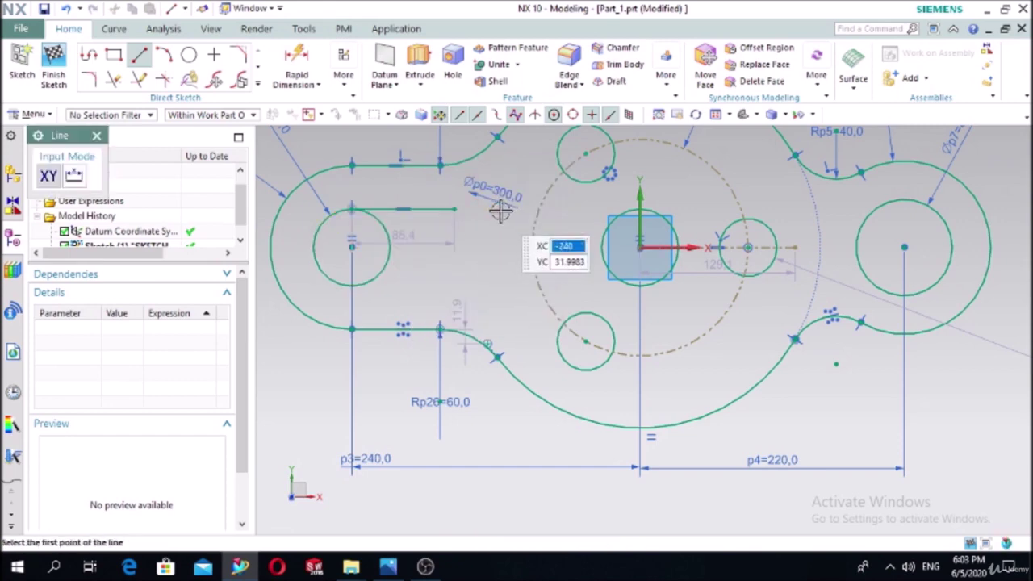
{"action": "key", "text": "Escape"}
Extend the new horizontal line to the dash-dotted pitch circle with Quick Extend
{"action": "left_click", "coordinate": [142, 83]}
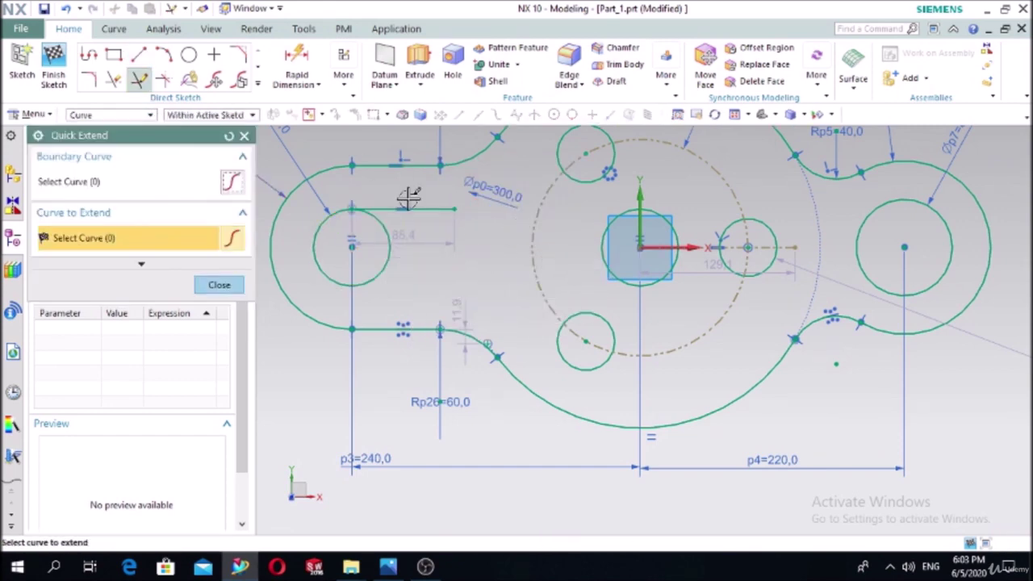
{"action": "left_click", "coordinate": [433, 211]}
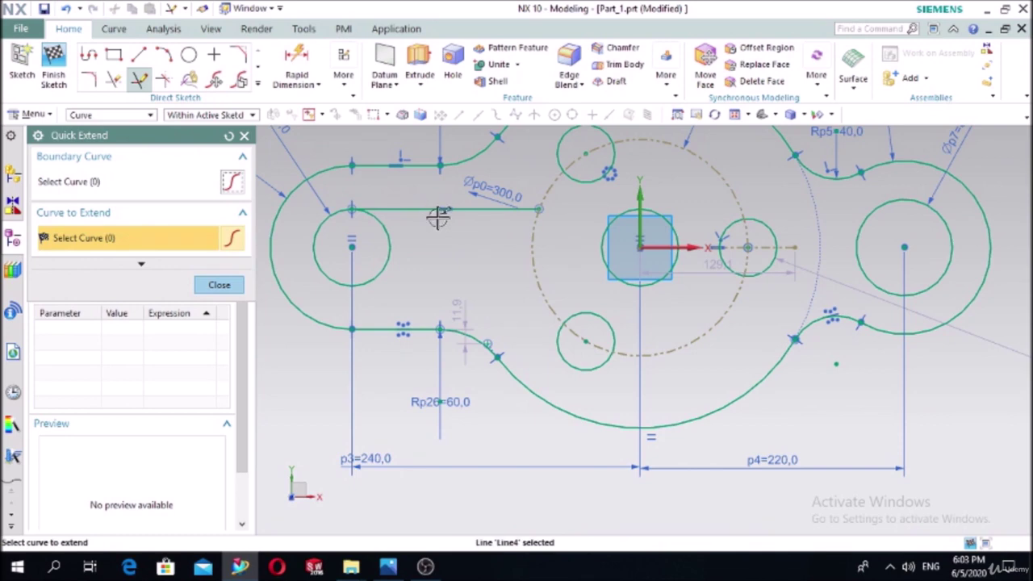
{"action": "left_click", "coordinate": [244, 136]}
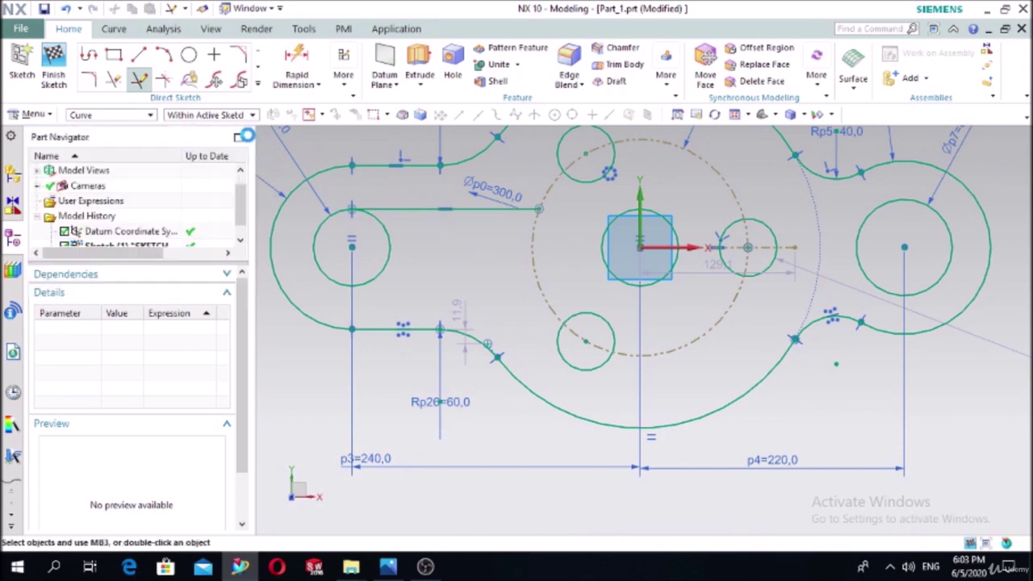
Delete the dash-dotted pitch circle and extend the horizontal line to the circle at the origin
{"action": "left_click", "coordinate": [532, 251]}
{"action": "key", "text": "Delete"}
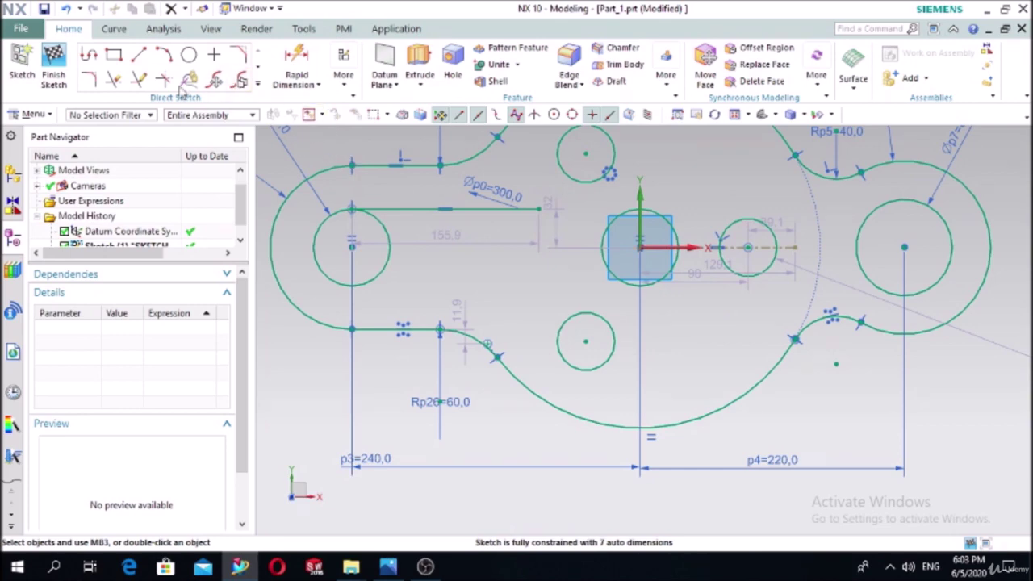
{"action": "left_click", "coordinate": [139, 78]}
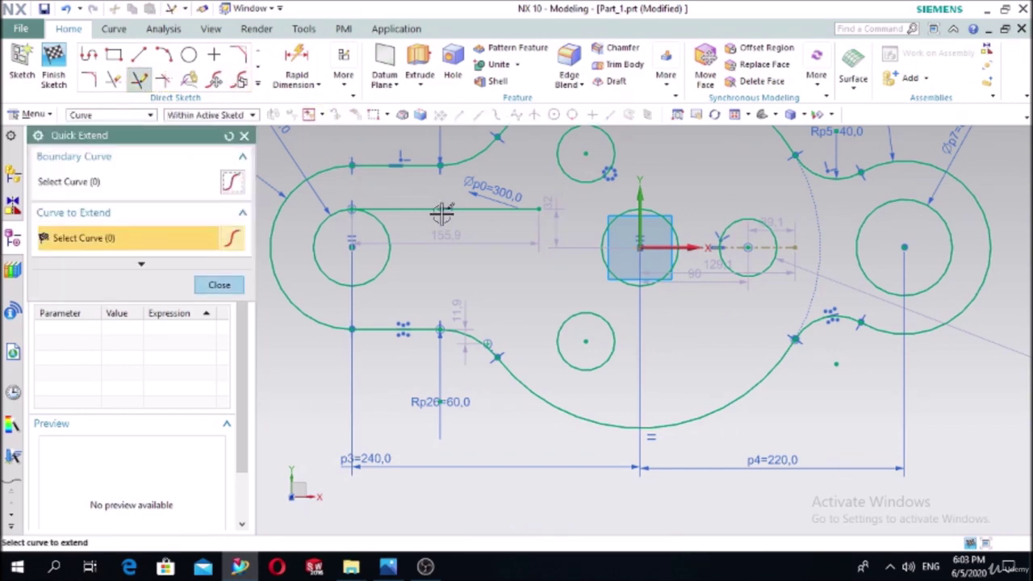
{"action": "left_click", "coordinate": [513, 211]}
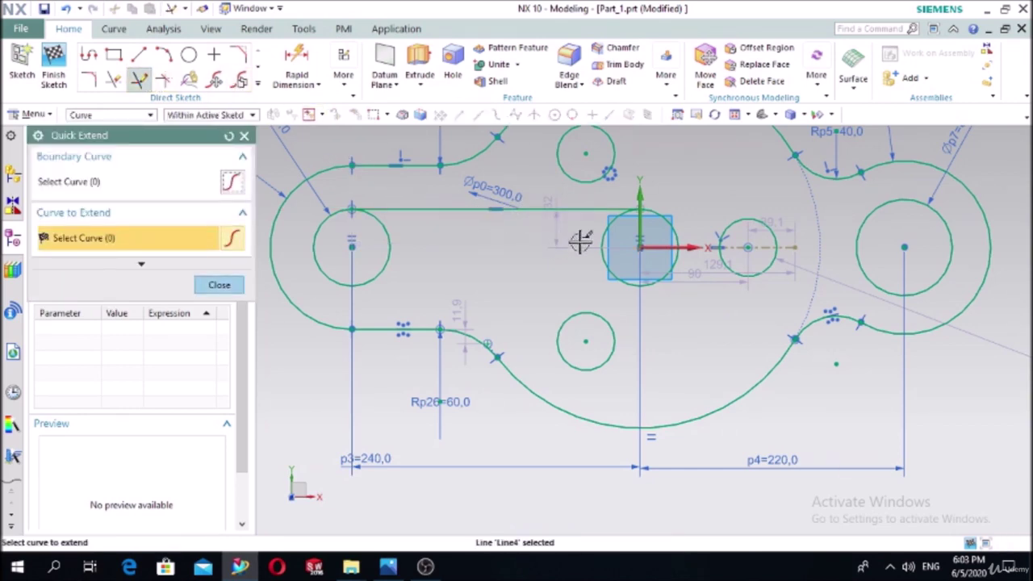
{"action": "left_click", "coordinate": [219, 284]}
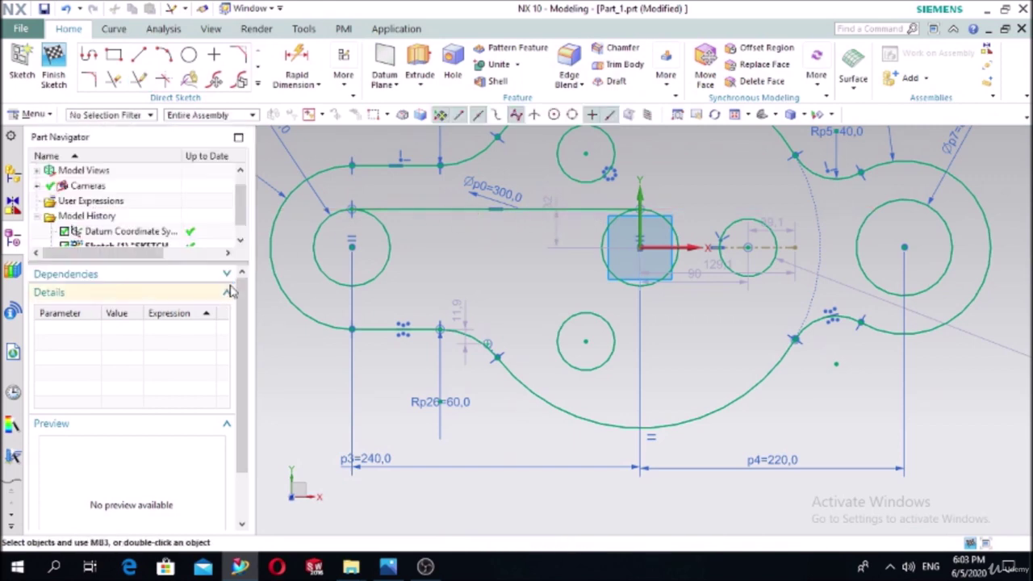
Mirror the slot's upper horizontal line about the horizontal centerline through the origin using Mirror Curve
{"action": "left_click", "coordinate": [259, 85]}
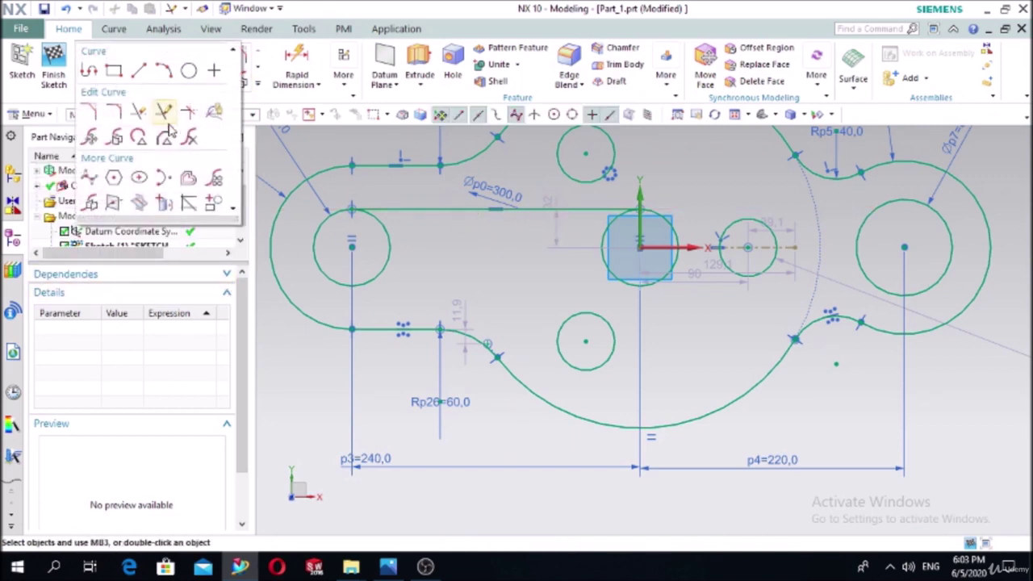
{"action": "left_click", "coordinate": [105, 205]}
{"action": "left_click", "coordinate": [406, 210]}
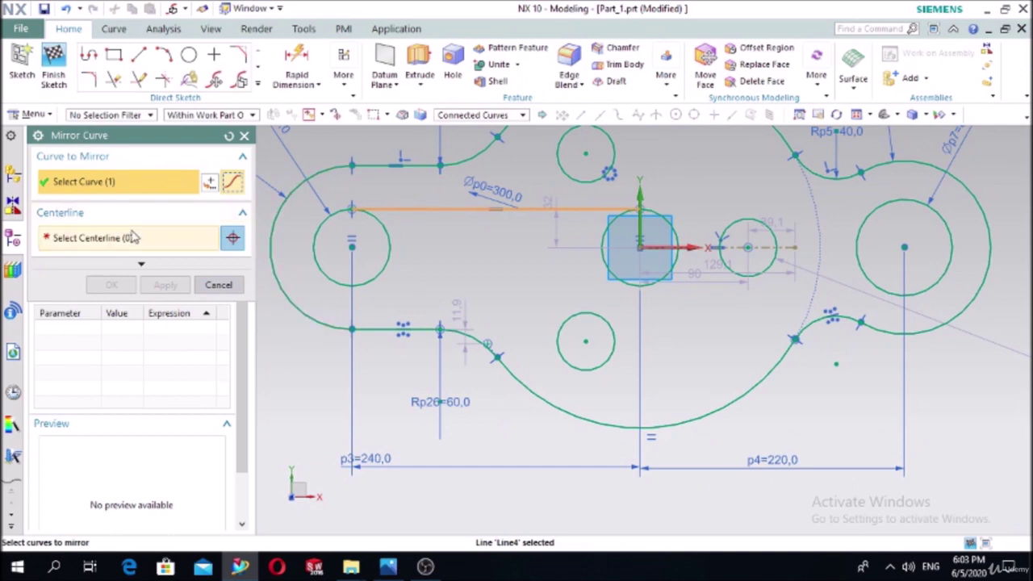
{"action": "left_click", "coordinate": [81, 242]}
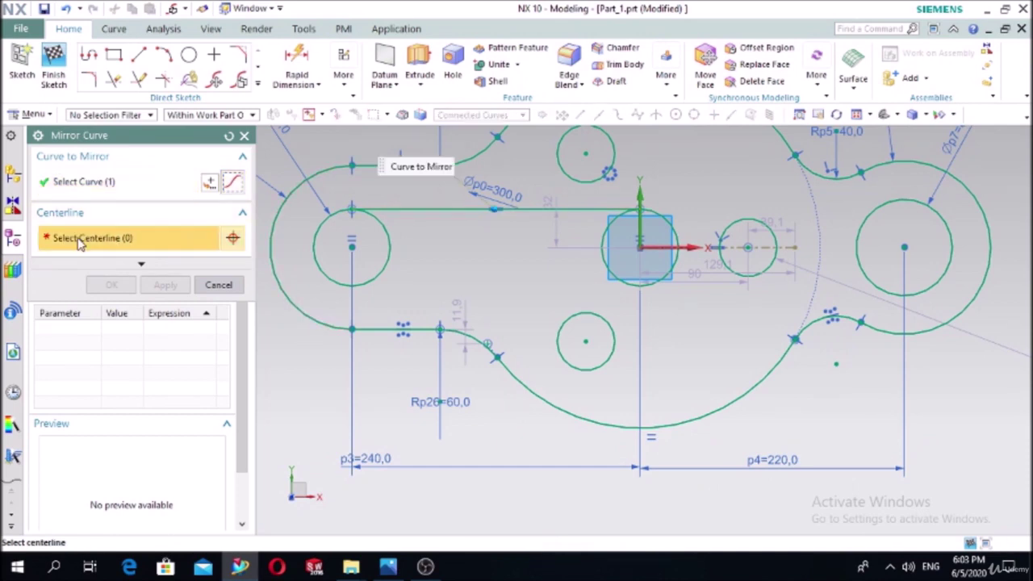
{"action": "left_click", "coordinate": [655, 245]}
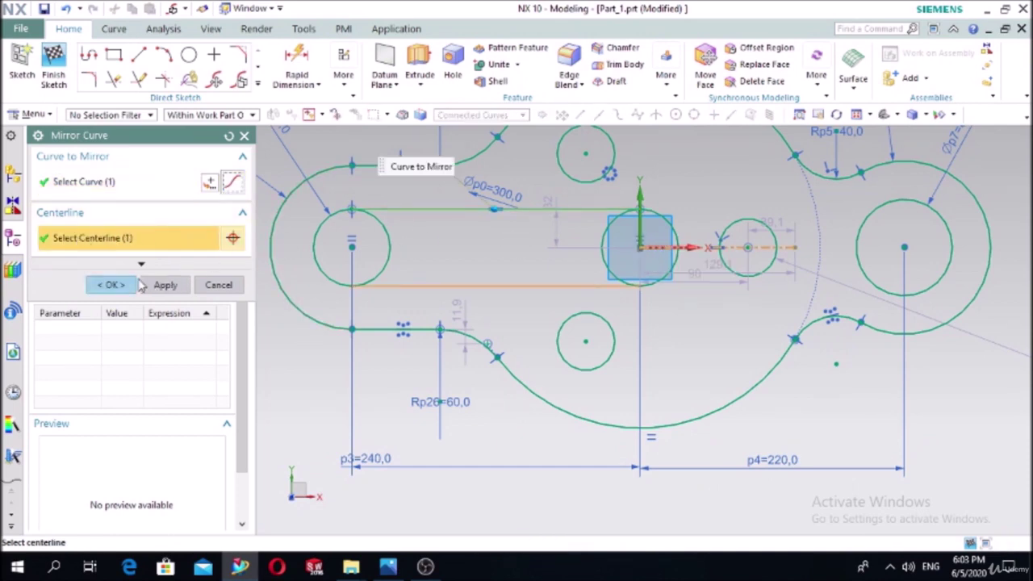
{"action": "left_click", "coordinate": [112, 285]}
Apply Tangent constraints between the mirrored lower slot line and both of the slot's end circles
{"action": "left_click", "coordinate": [339, 84]}
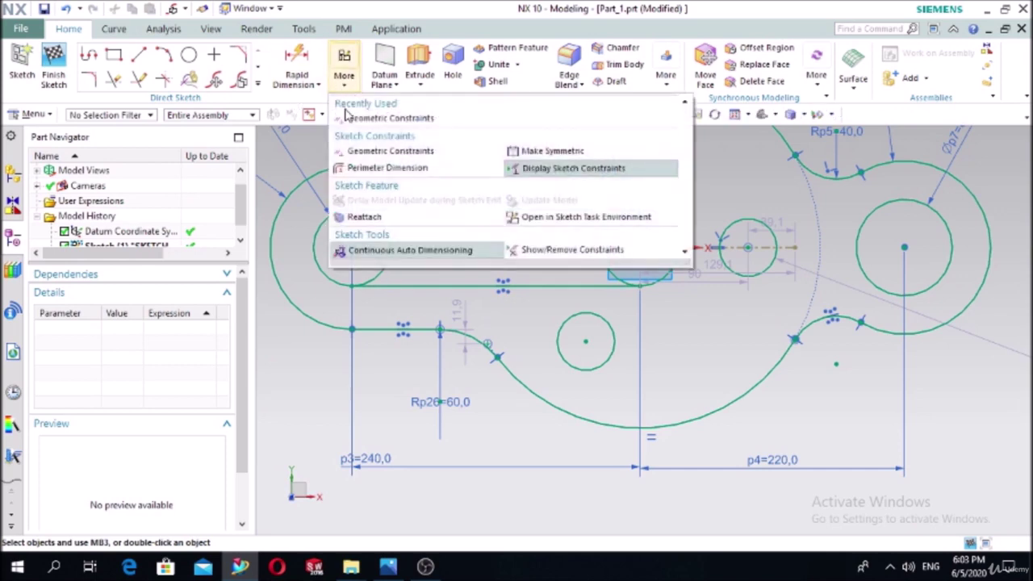
{"action": "left_click", "coordinate": [359, 119]}
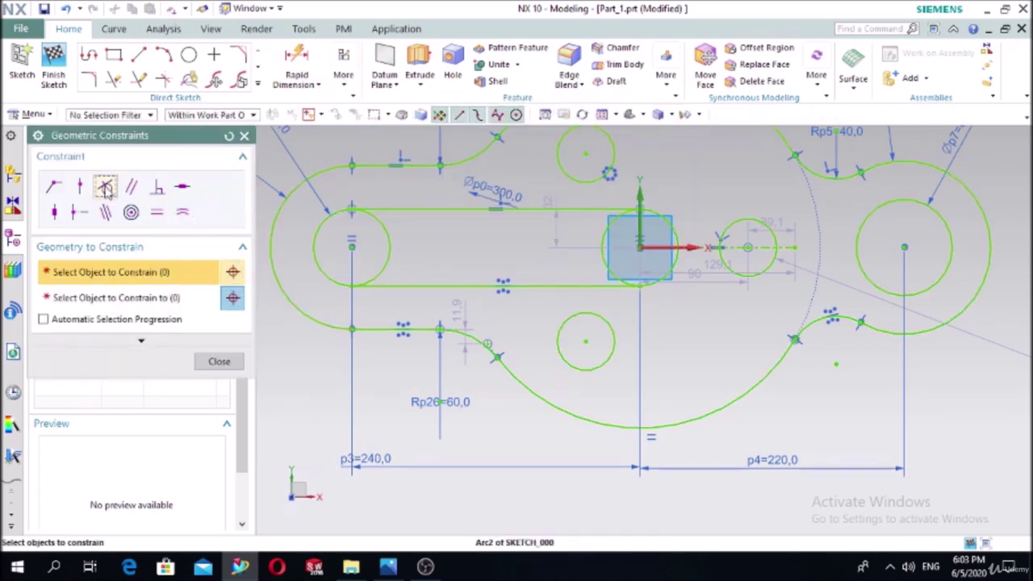
{"action": "left_click", "coordinate": [112, 188]}
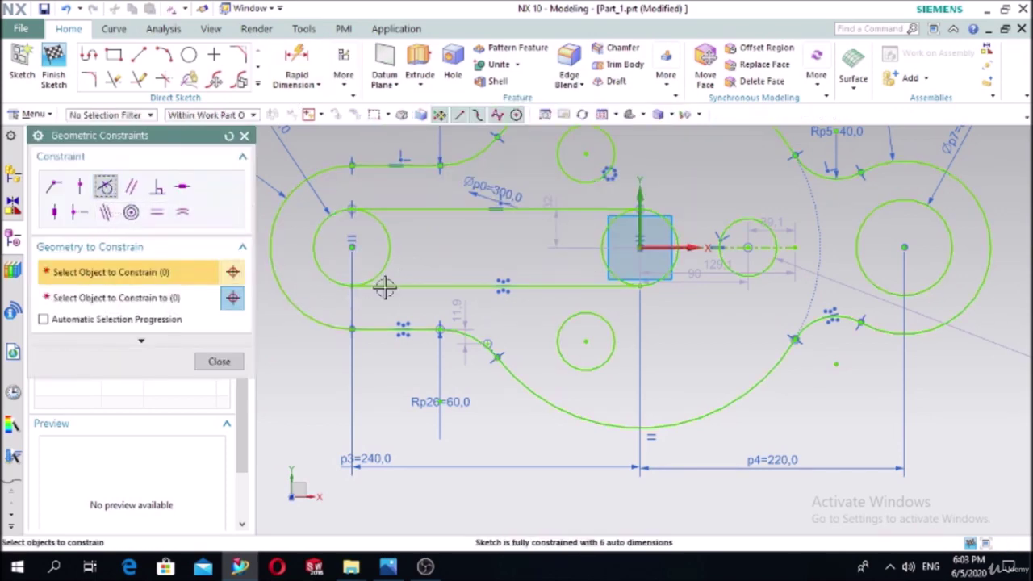
{"action": "left_click", "coordinate": [371, 286]}
{"action": "left_click", "coordinate": [324, 272]}
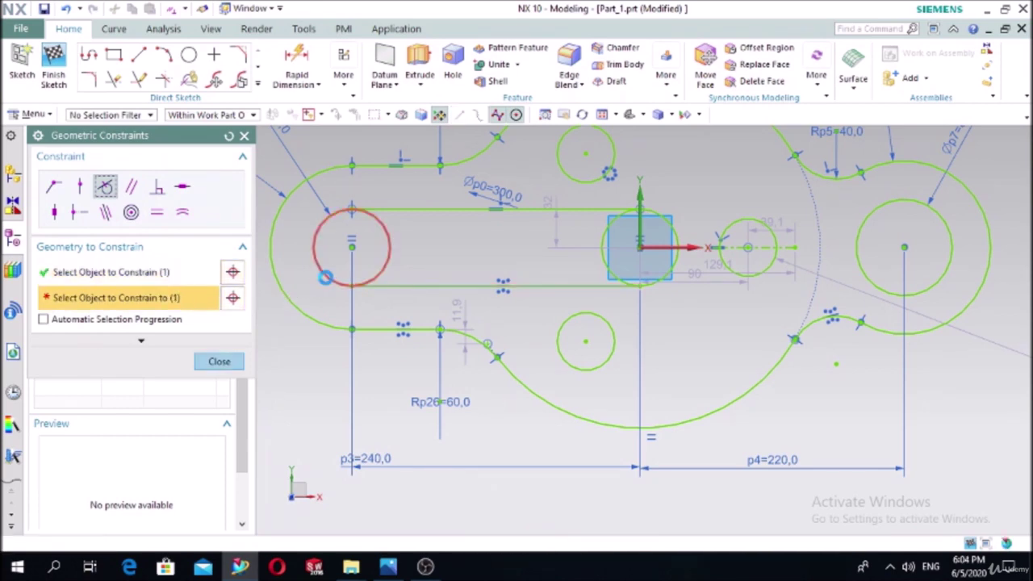
{"action": "left_click", "coordinate": [418, 286]}
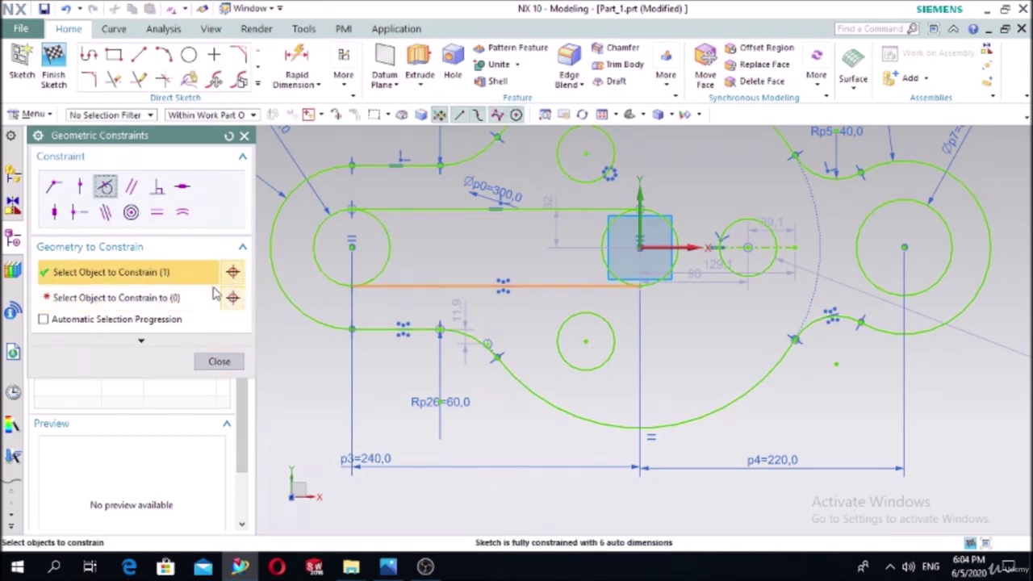
{"action": "left_click", "coordinate": [660, 280]}
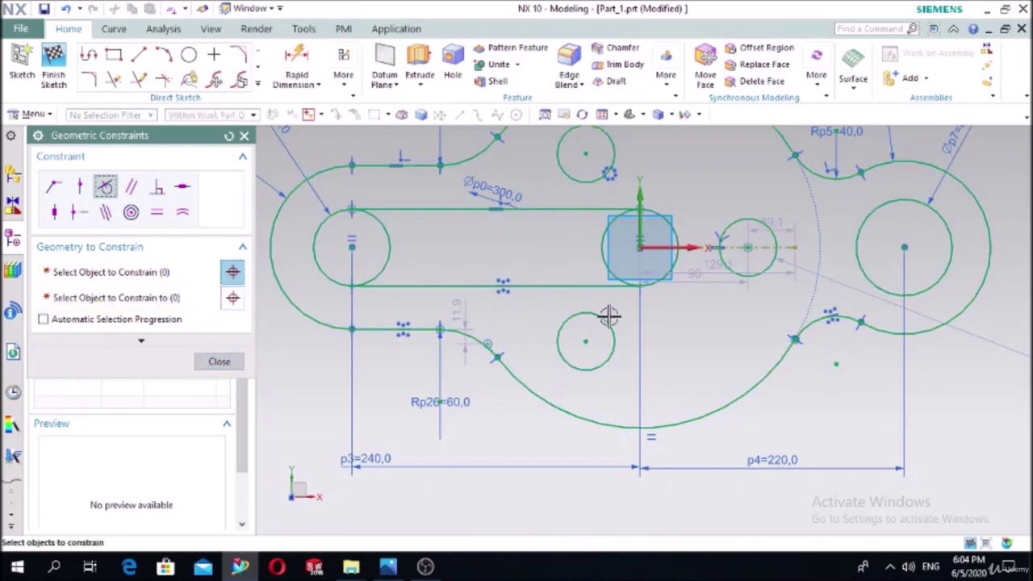
{"action": "left_click", "coordinate": [218, 361]}
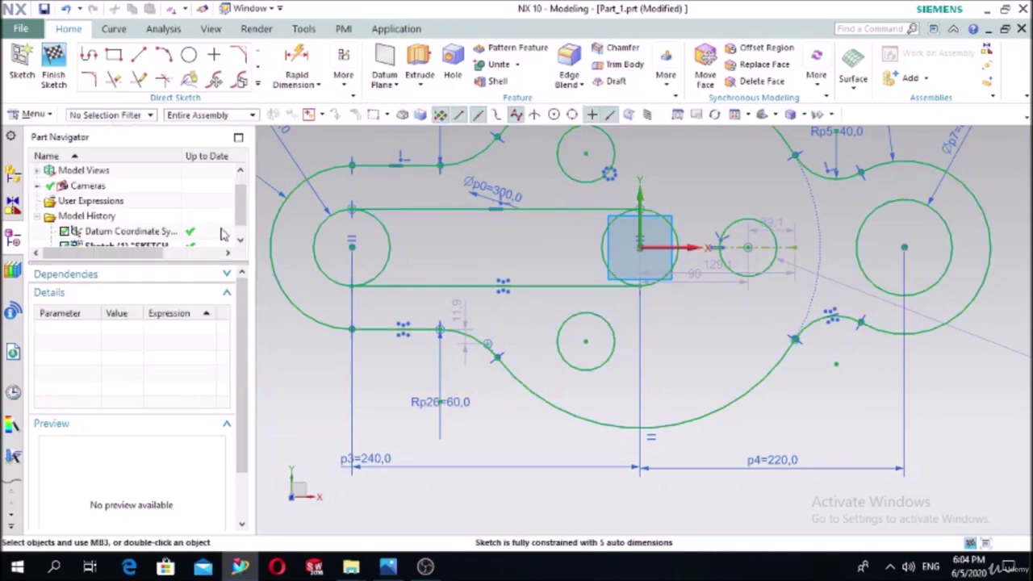
Trim the inner halves of both end circles with Quick Trim to leave a closed slot outline
{"action": "left_click", "coordinate": [114, 78]}
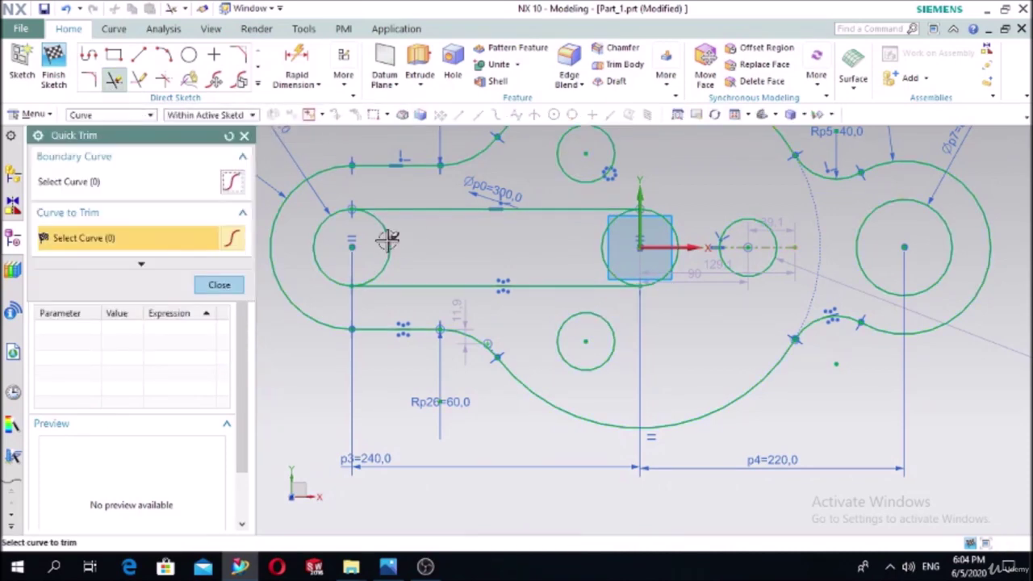
{"action": "scroll", "coordinate": [508, 241], "scroll_direction": "down", "scroll_amount": 3}
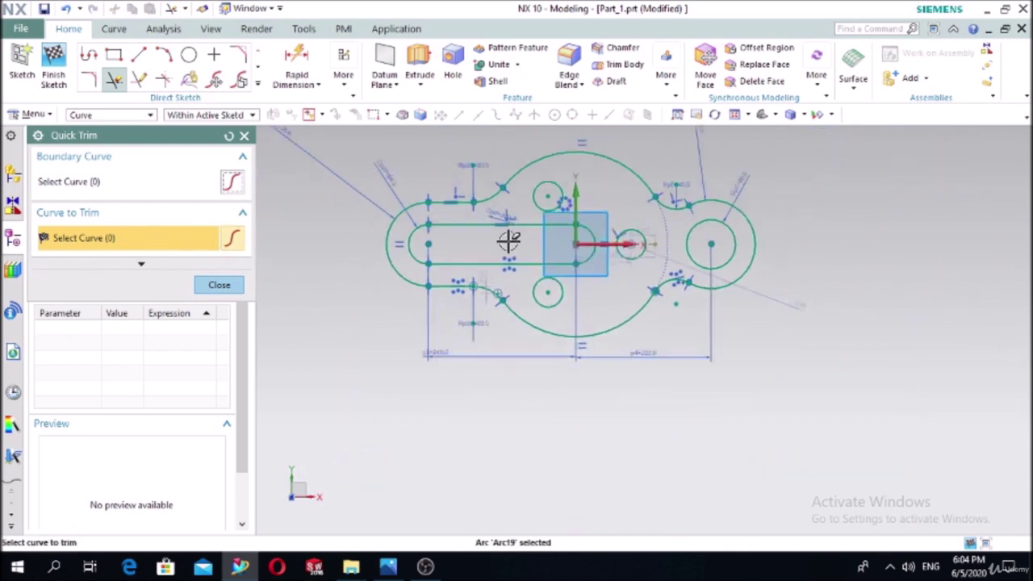
{"action": "left_click", "coordinate": [219, 284]}
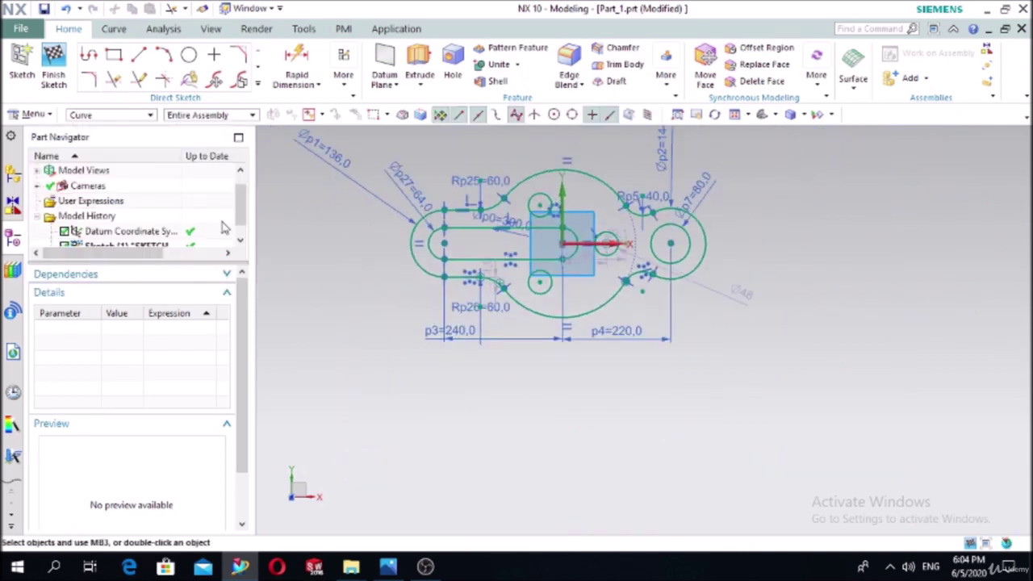
Finish the plate sketch and return to the modeling view of the complete profile
{"action": "left_click", "coordinate": [65, 62]}
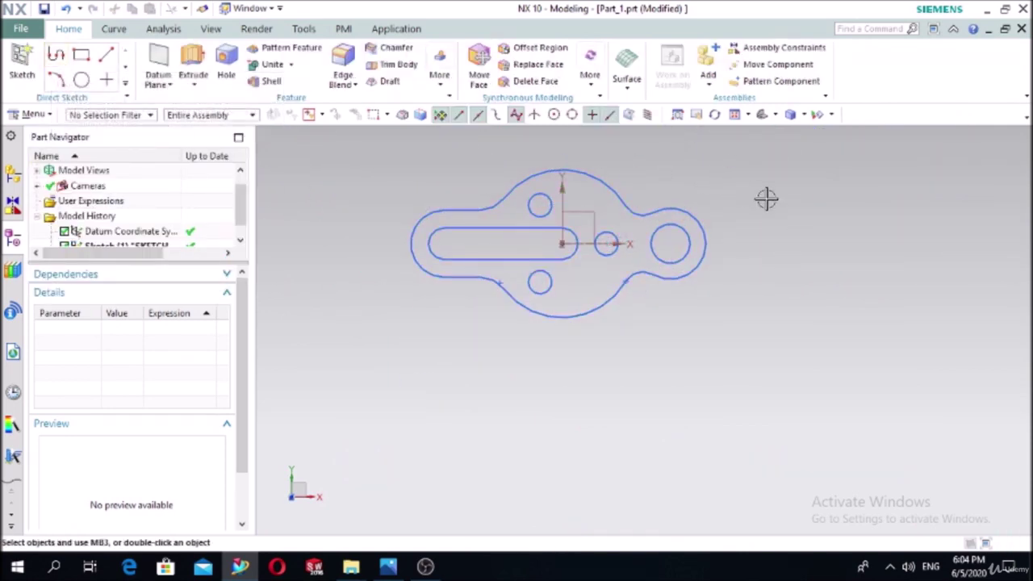
{"action": "scroll", "coordinate": [611, 152], "scroll_direction": "up", "scroll_amount": 1}
{"action": "scroll", "coordinate": [713, 175], "scroll_direction": "up", "scroll_amount": 2}
{"action": "scroll", "coordinate": [860, 226], "scroll_direction": "down", "scroll_amount": 2}
{"action": "scroll", "coordinate": [615, 150], "scroll_direction": "up", "scroll_amount": 2}
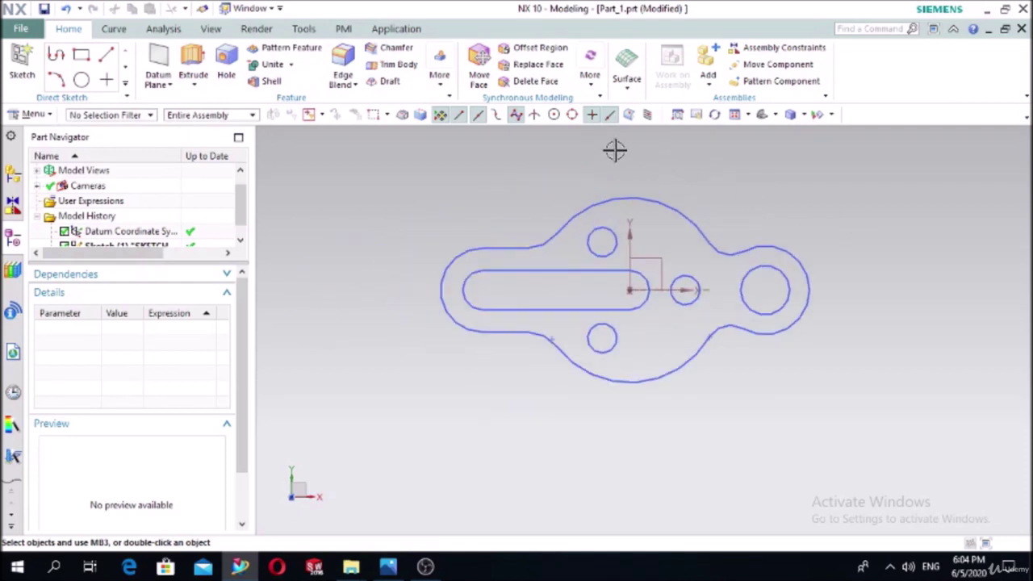
{"action": "scroll", "coordinate": [615, 150], "scroll_direction": "up", "scroll_amount": 1}
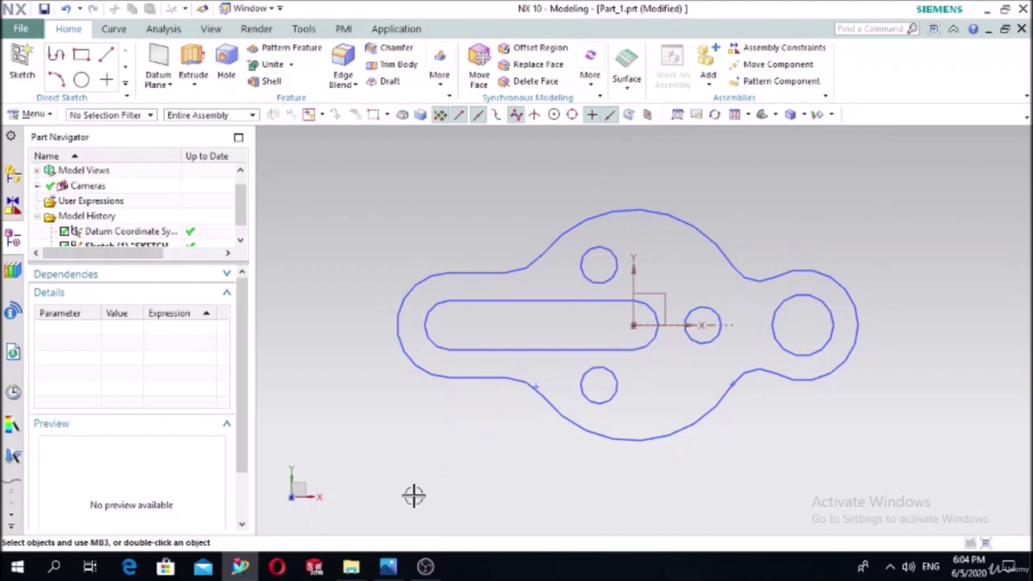
Switch to Photos, compare the sketch with drawing 1.jpg, and bring up the next reference drawing, 2.jpg
{"action": "left_click", "coordinate": [389, 567]}
{"action": "left_click", "coordinate": [388, 567]}
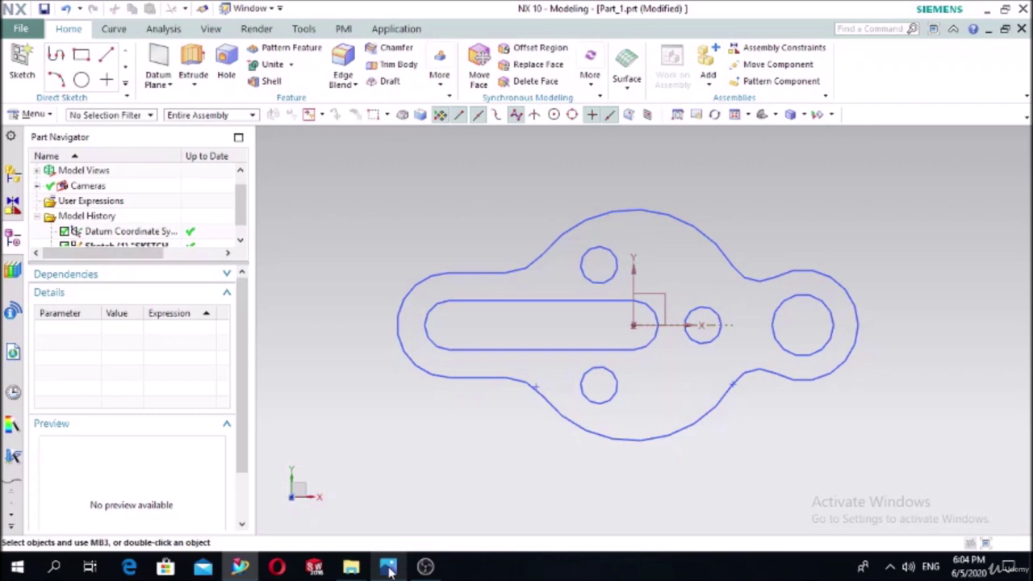
{"action": "left_click", "coordinate": [388, 567]}
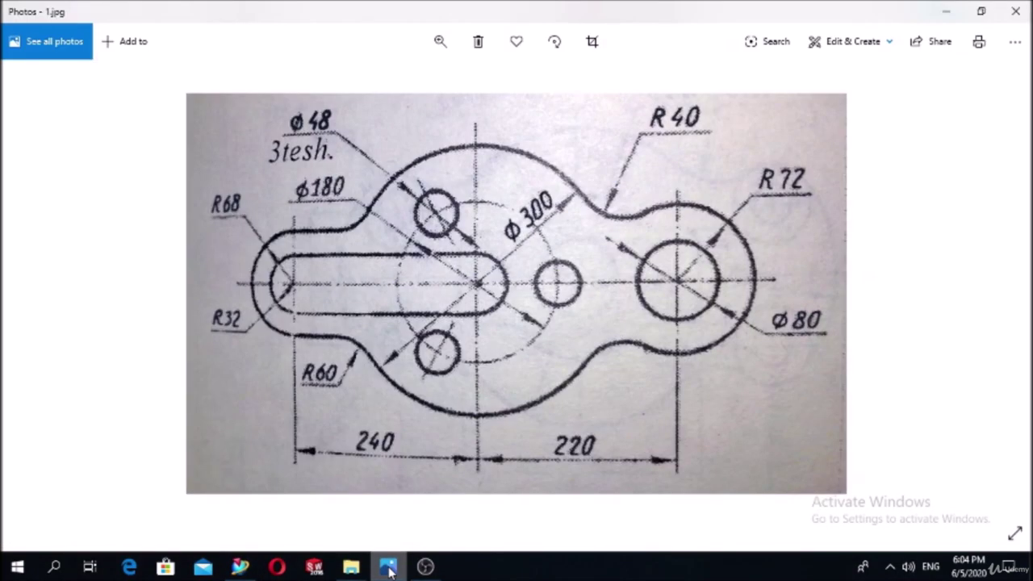
{"action": "key", "text": "Right"}
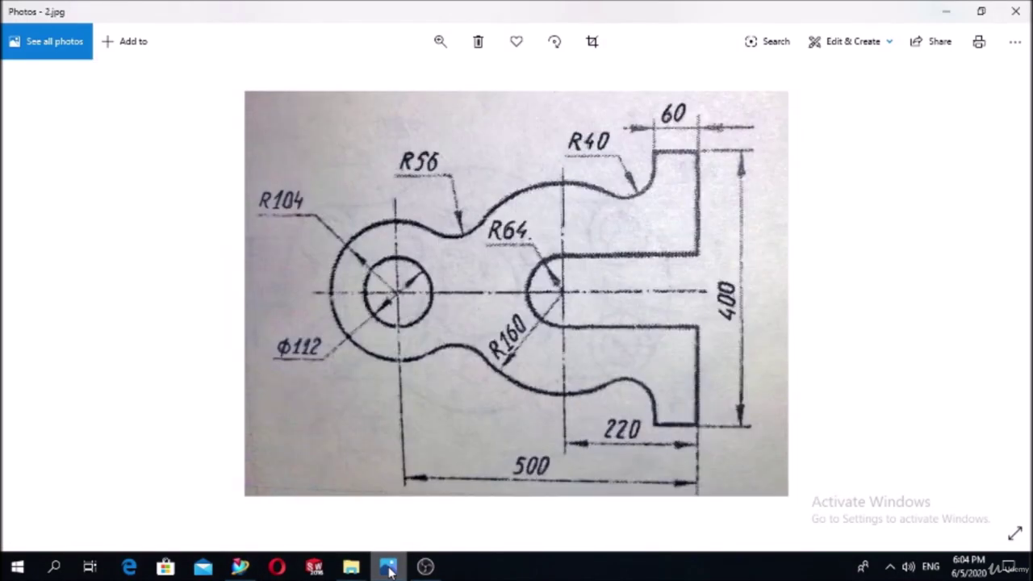
Switch back to NX and save the Part_1 file
{"action": "left_click", "coordinate": [388, 567]}
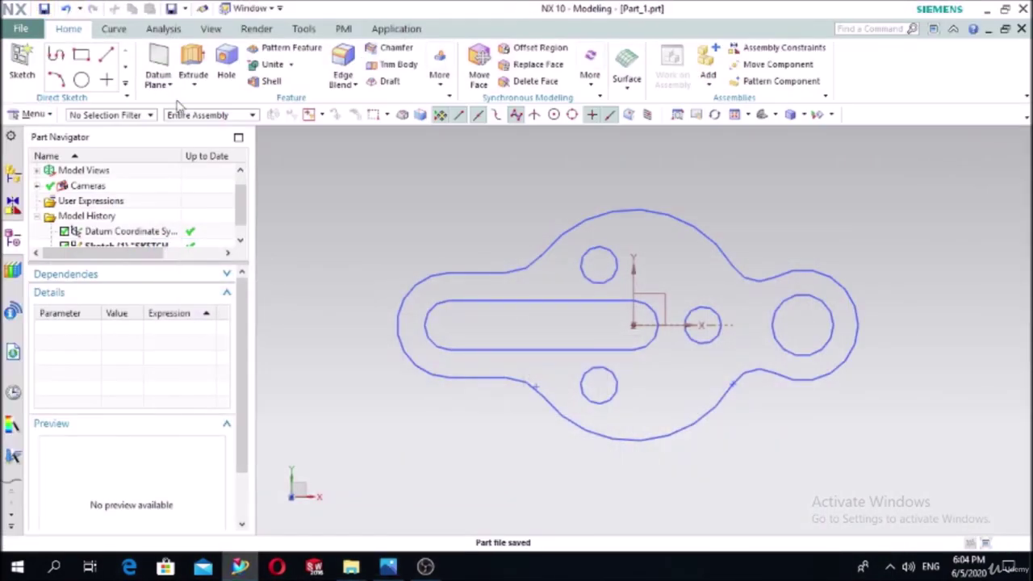
{"action": "left_click", "coordinate": [21, 29]}
{"action": "key", "text": "Escape"}
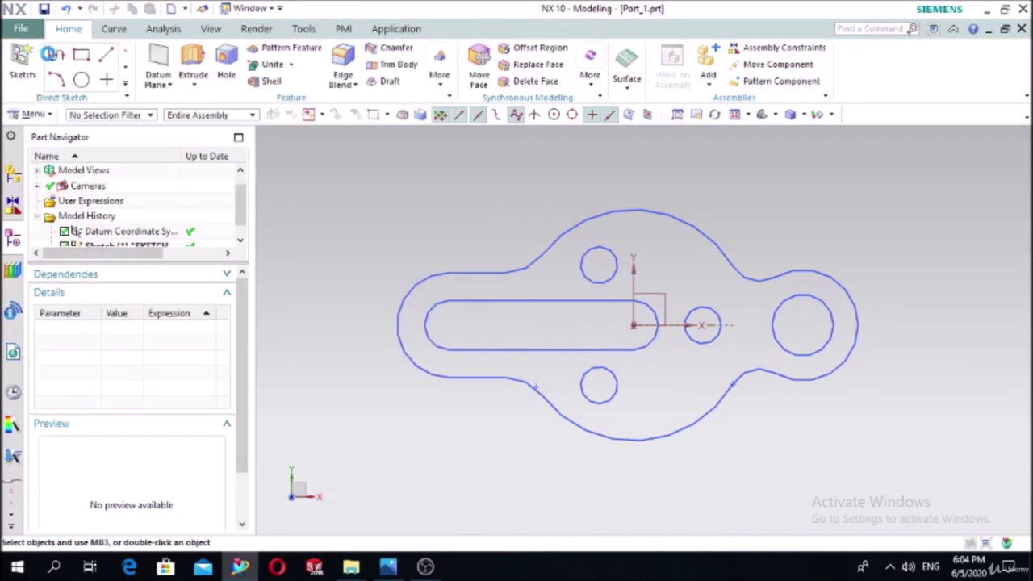
Create a new Model part in millimetres named Part_2 in the Desktop folder
{"action": "key", "text": "ctrl+n"}
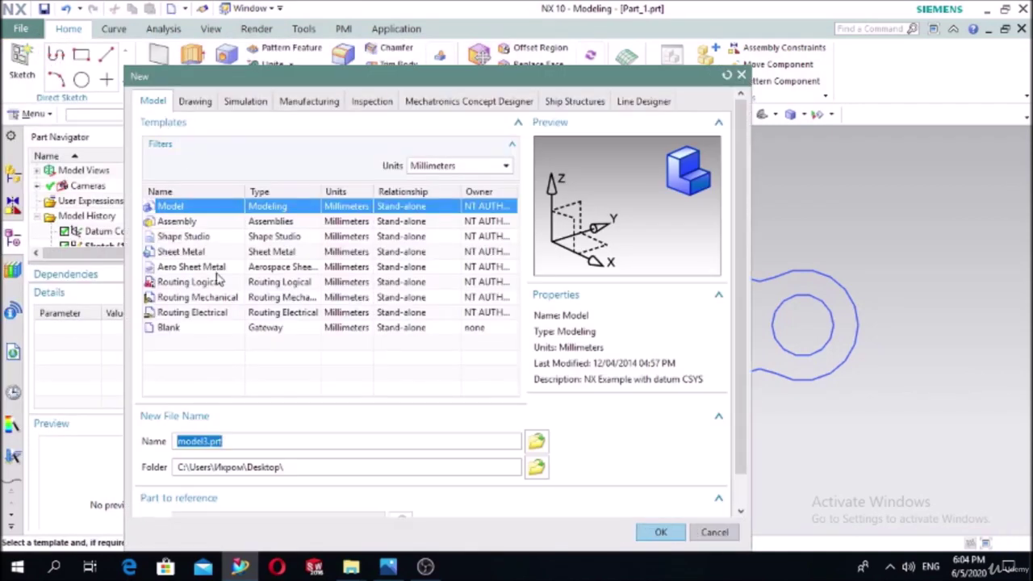
{"action": "left_click_drag", "start_coordinate": [239, 441], "coordinate": [165, 441]}
{"action": "type", "text": "Part_2"}
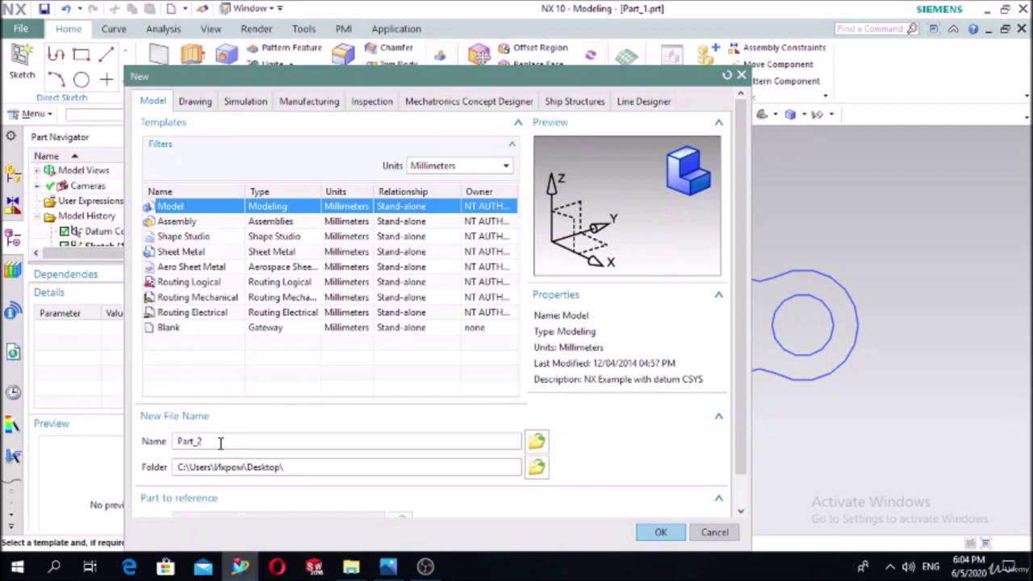
{"action": "left_click", "coordinate": [536, 468]}
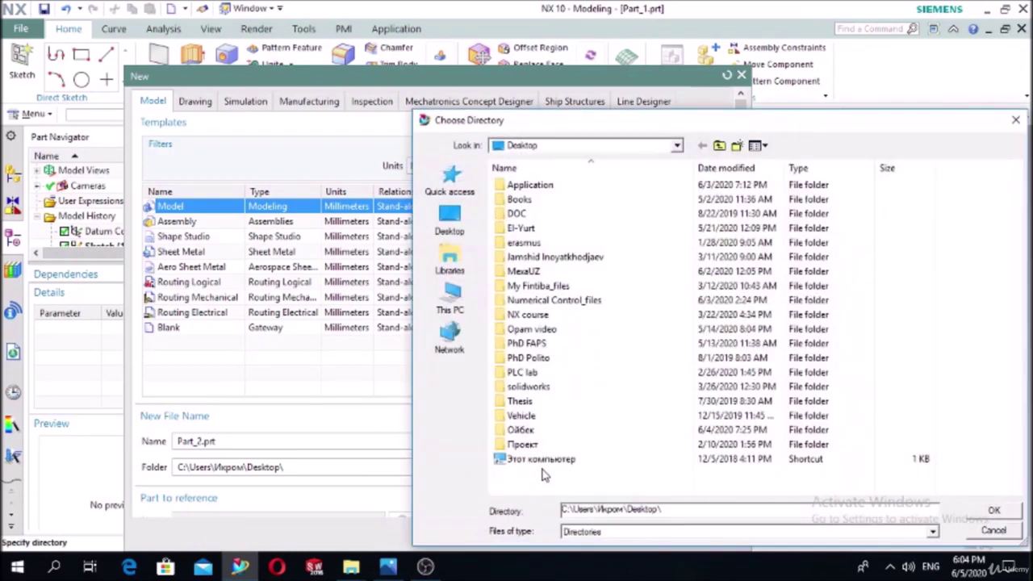
{"action": "left_click", "coordinate": [449, 220]}
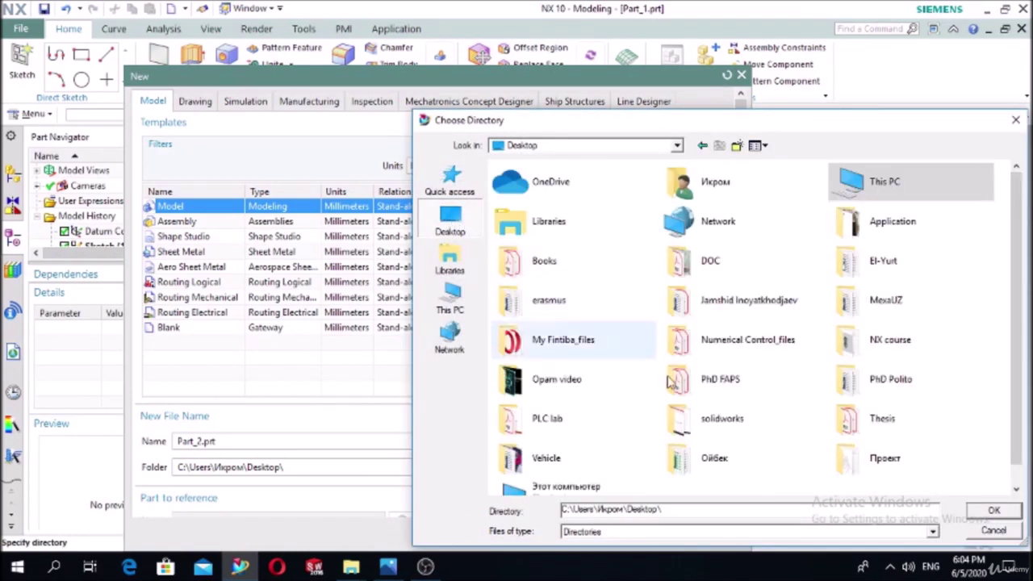
{"action": "left_click", "coordinate": [994, 512]}
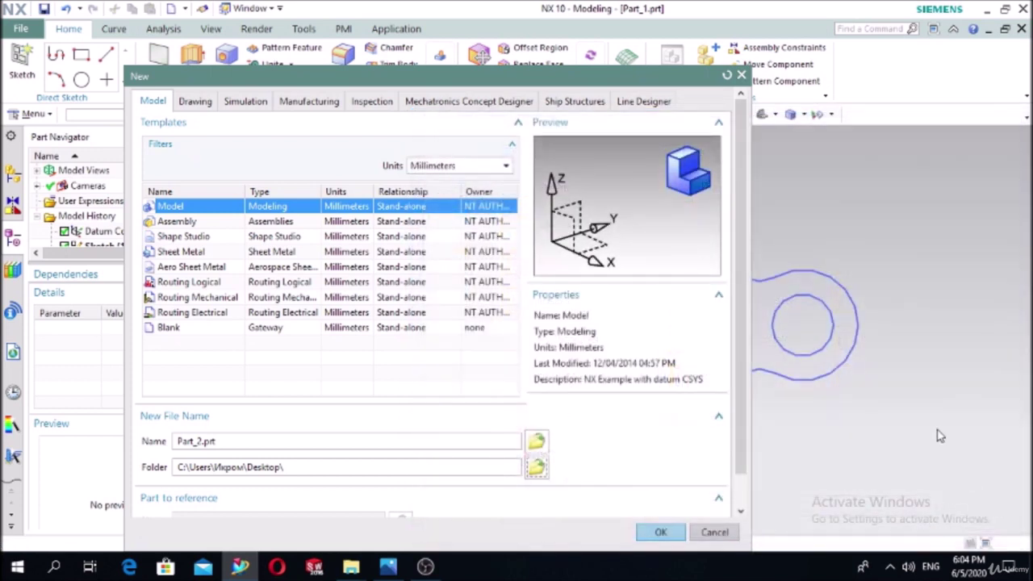
{"action": "left_click", "coordinate": [660, 532]}
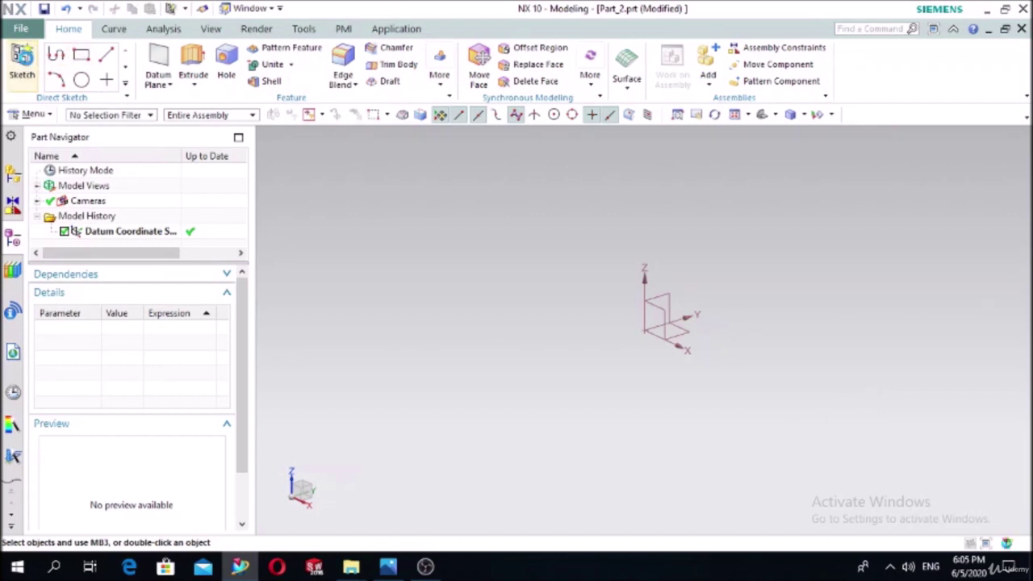
Start a new sketch on the XY plane of the datum coordinate system
{"action": "left_click", "coordinate": [21, 65]}
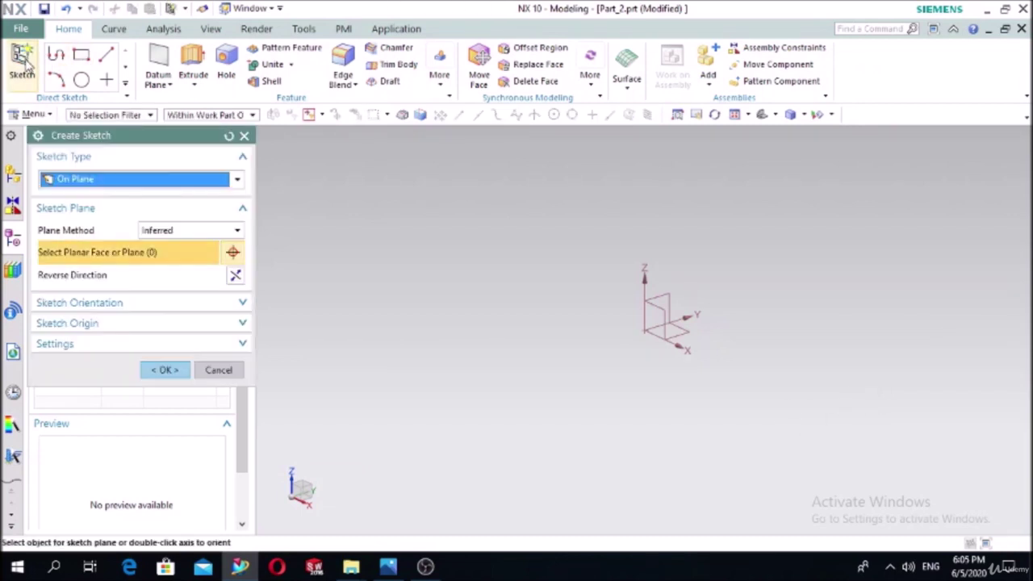
{"action": "left_click", "coordinate": [678, 329]}
{"action": "left_click", "coordinate": [161, 369]}
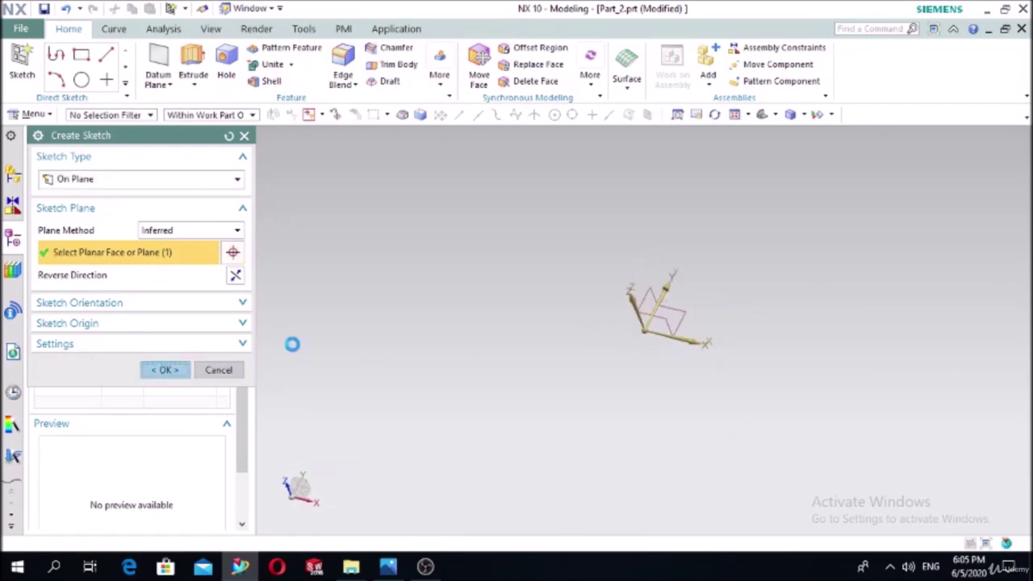
Sketch two concentric circles centred on the origin, consulting reference drawing 2.jpg in Photos for the lobe's outline, hole and dimensions
{"action": "key", "text": "alt+Tab"}
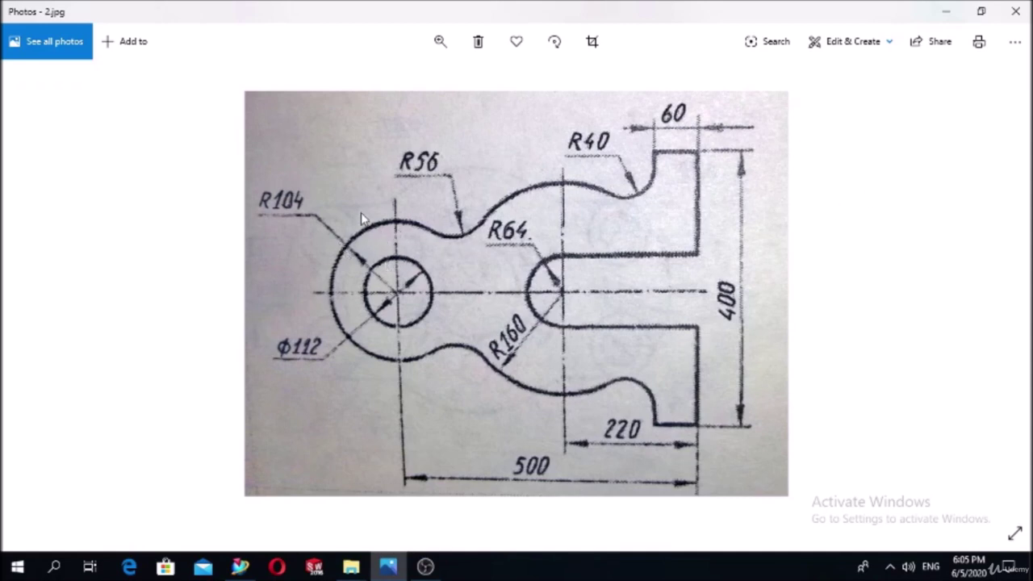
{"action": "left_click", "coordinate": [389, 566]}
{"action": "left_click", "coordinate": [189, 55]}
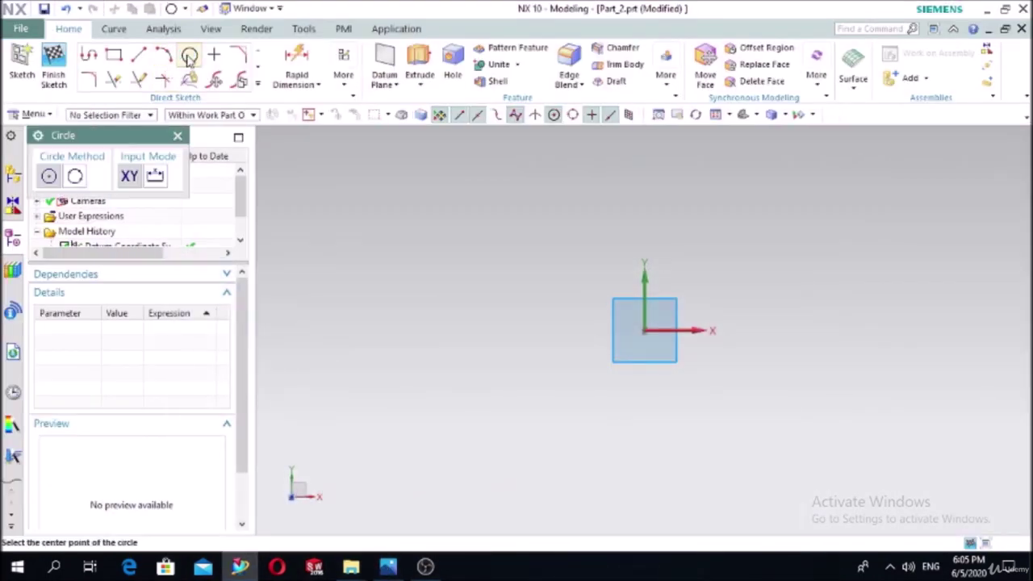
{"action": "left_click", "coordinate": [643, 330]}
{"action": "left_click", "coordinate": [726, 247]}
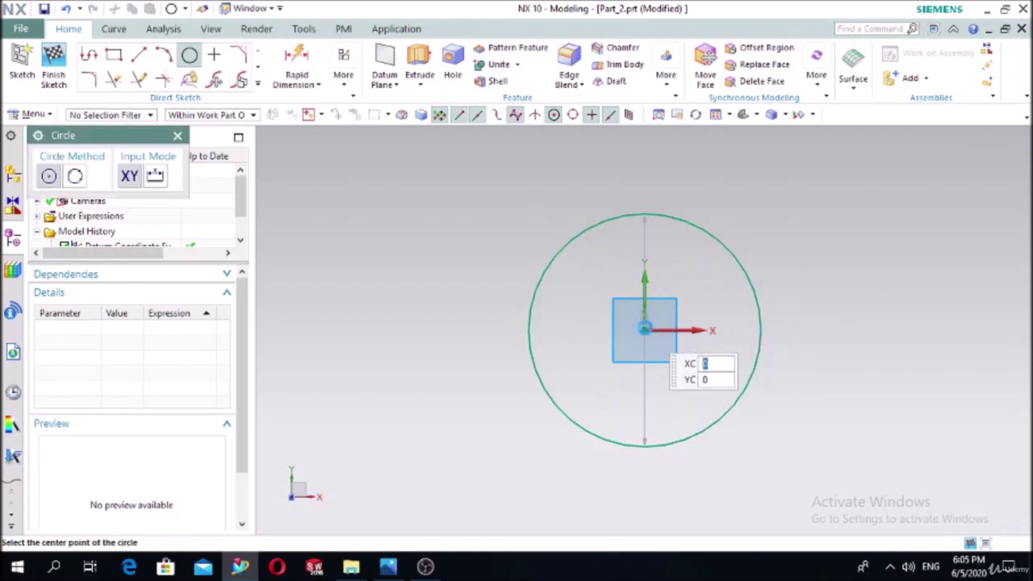
{"action": "left_click", "coordinate": [644, 330]}
{"action": "left_click", "coordinate": [691, 272]}
{"action": "key", "text": "Escape"}
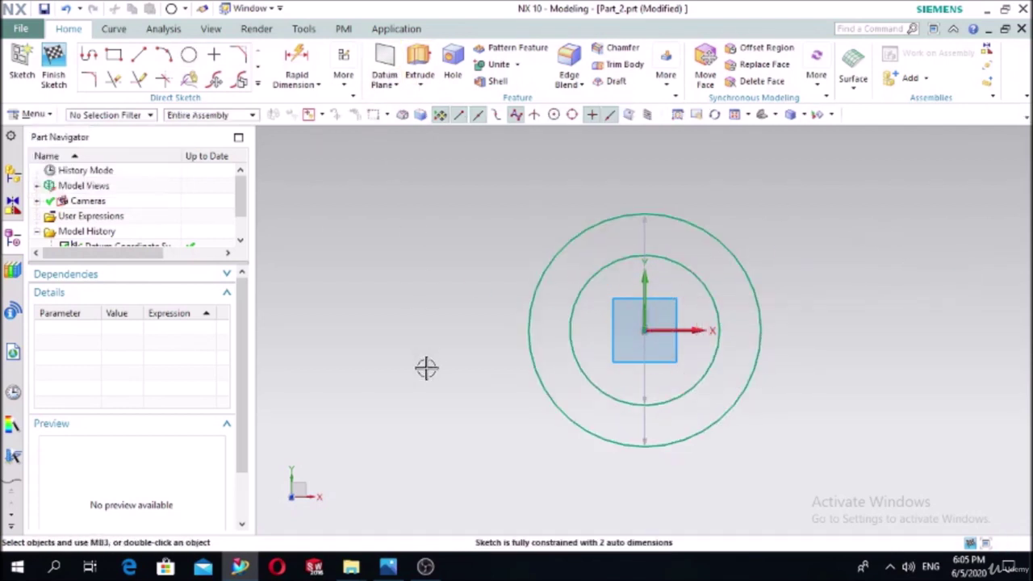
{"action": "left_click", "coordinate": [389, 566]}
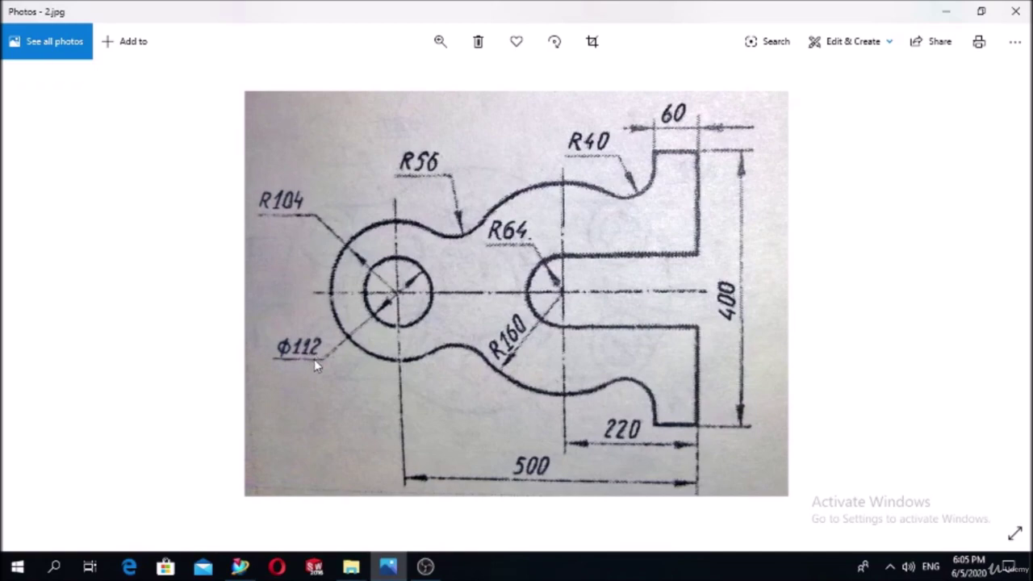
Switch back to NX and dimension the outer concentric circle's diameter as 104*2 mm
{"action": "left_click", "coordinate": [388, 568]}
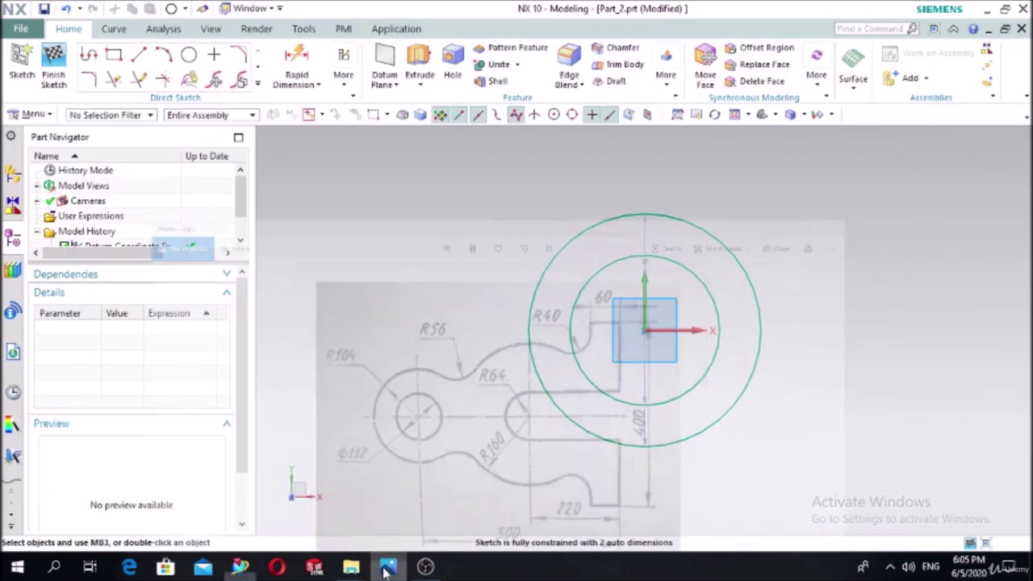
{"action": "left_click", "coordinate": [297, 60]}
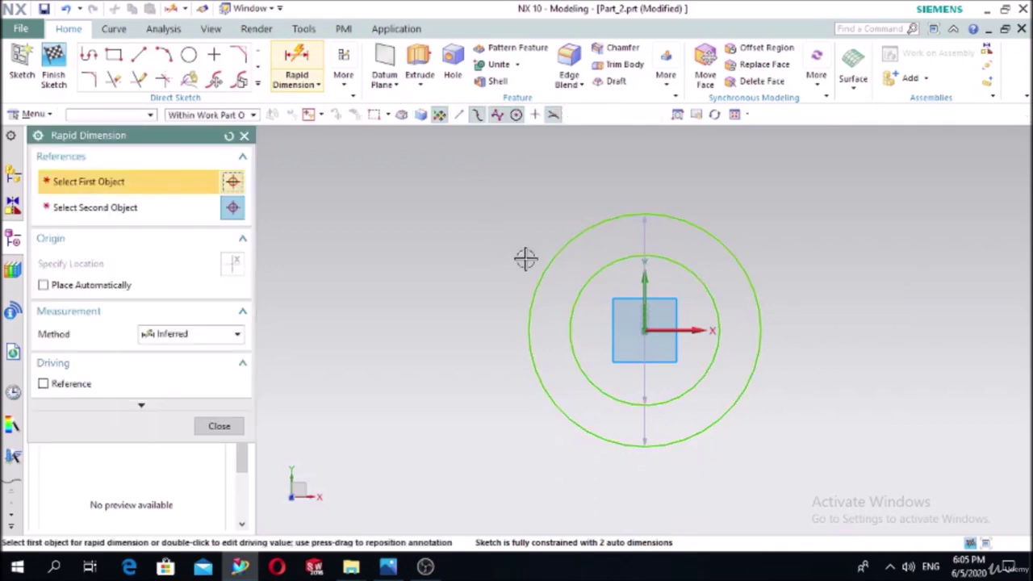
{"action": "left_click", "coordinate": [537, 282]}
{"action": "left_click", "coordinate": [389, 216]}
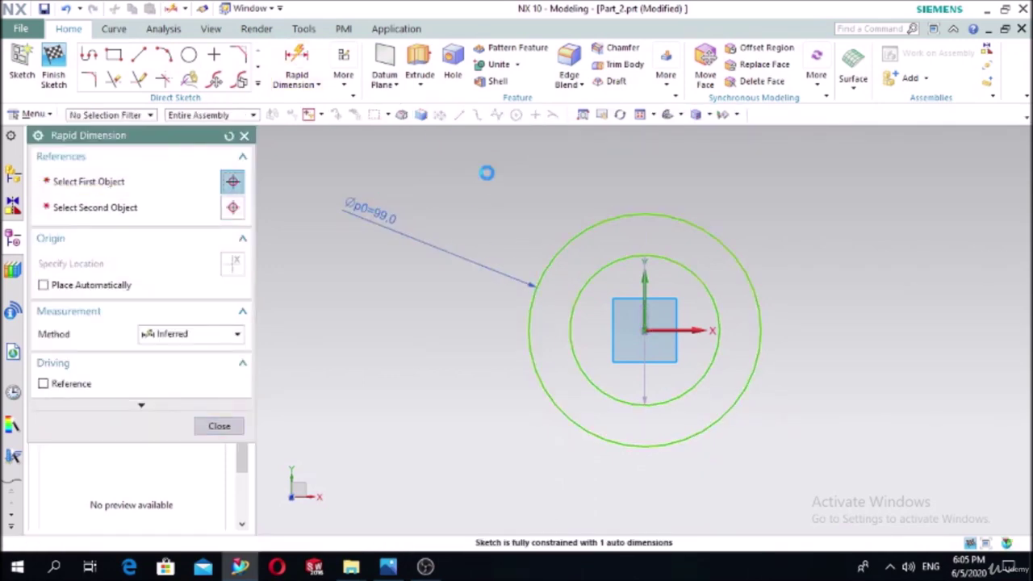
{"action": "type", "text": "104*2"}
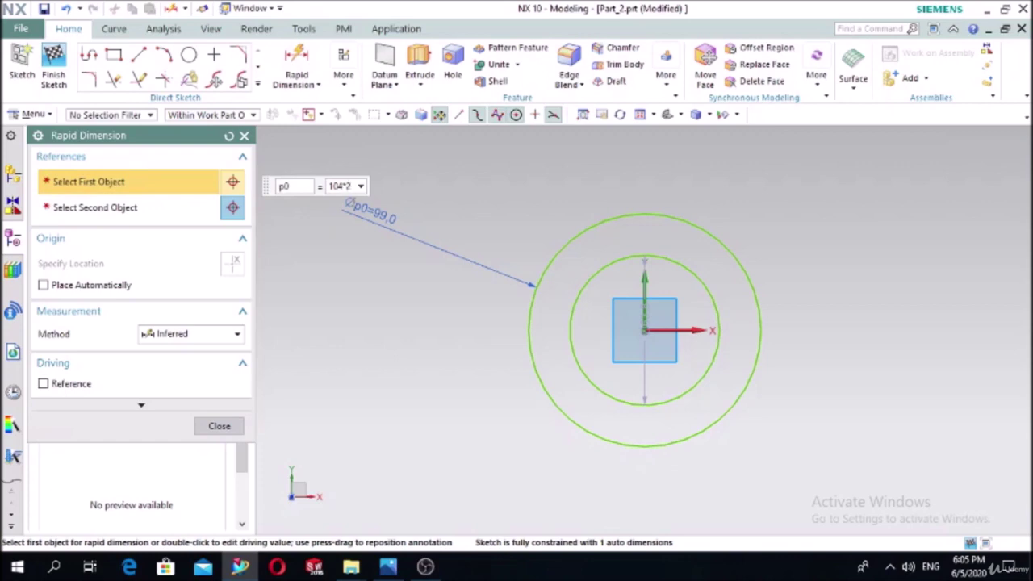
{"action": "key", "text": "Return"}
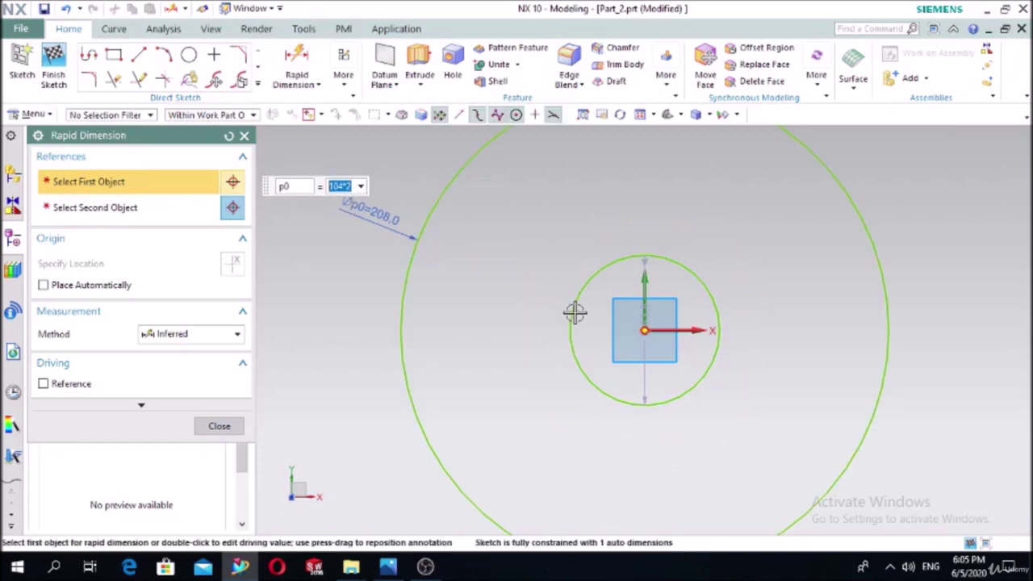
Dimension the inner concentric circle's diameter as 112 mm and finish dimensioning
{"action": "left_click", "coordinate": [571, 316]}
{"action": "left_click", "coordinate": [314, 334]}
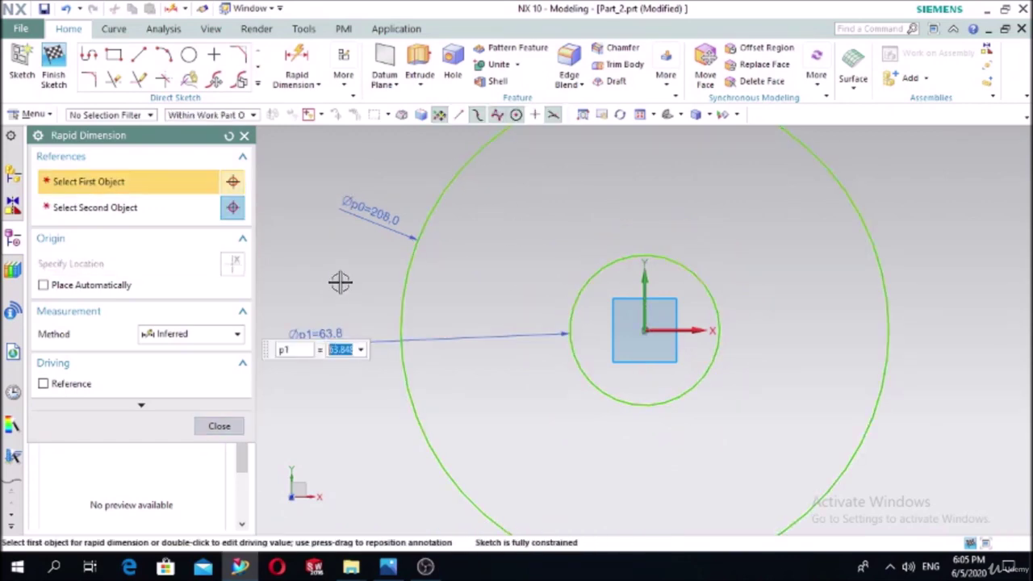
{"action": "type", "text": "112"}
{"action": "key", "text": "Return"}
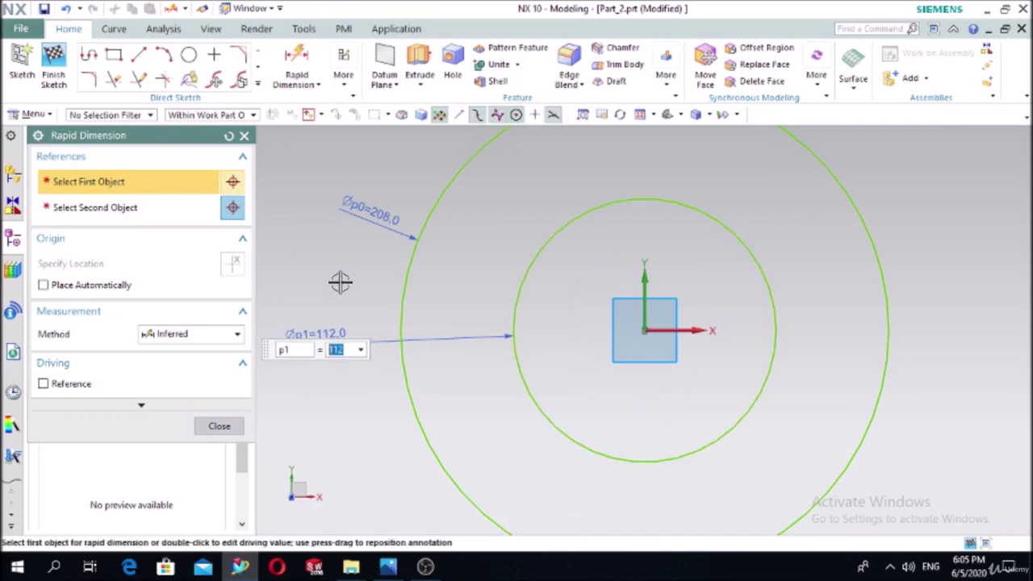
{"action": "left_click", "coordinate": [230, 428]}
Consult reference drawing 2.jpg in Photos, and in NX sketch a circle about 363 mm in diameter centred on the X axis, about 372 mm from the origin
{"action": "scroll", "coordinate": [341, 369], "scroll_direction": "down", "scroll_amount": 4}
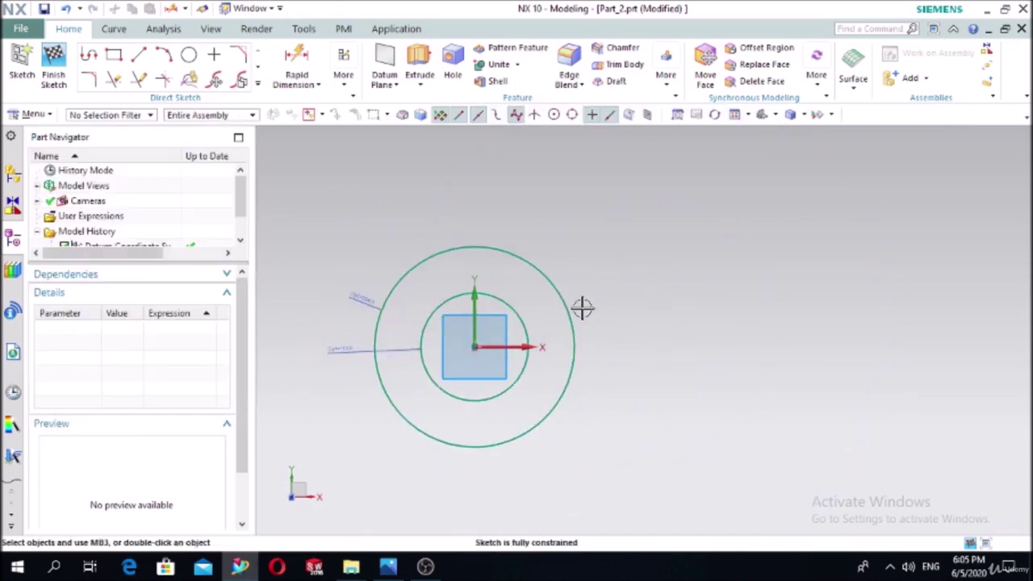
{"action": "left_click", "coordinate": [388, 567]}
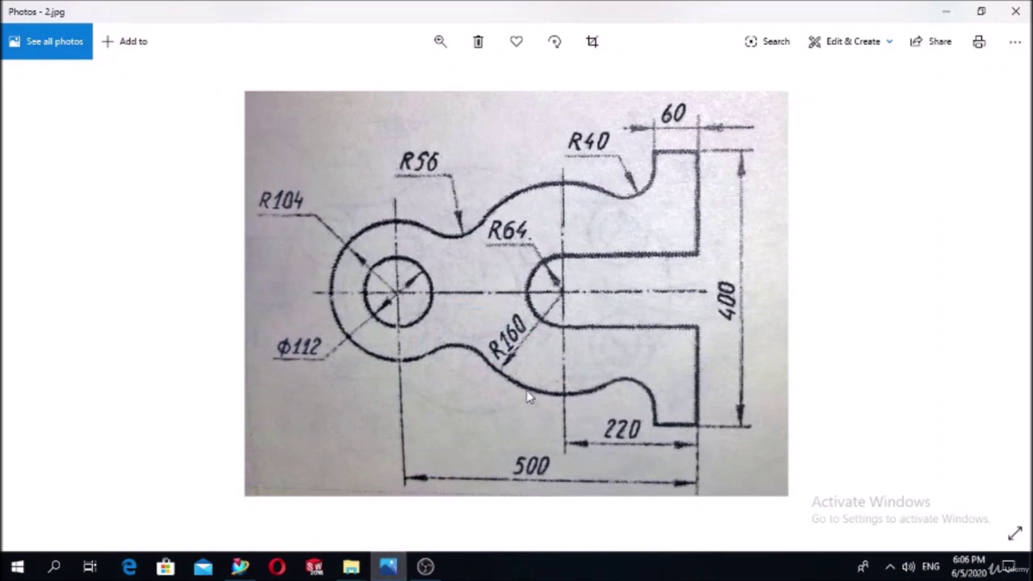
{"action": "left_click", "coordinate": [388, 567]}
{"action": "left_click", "coordinate": [188, 53]}
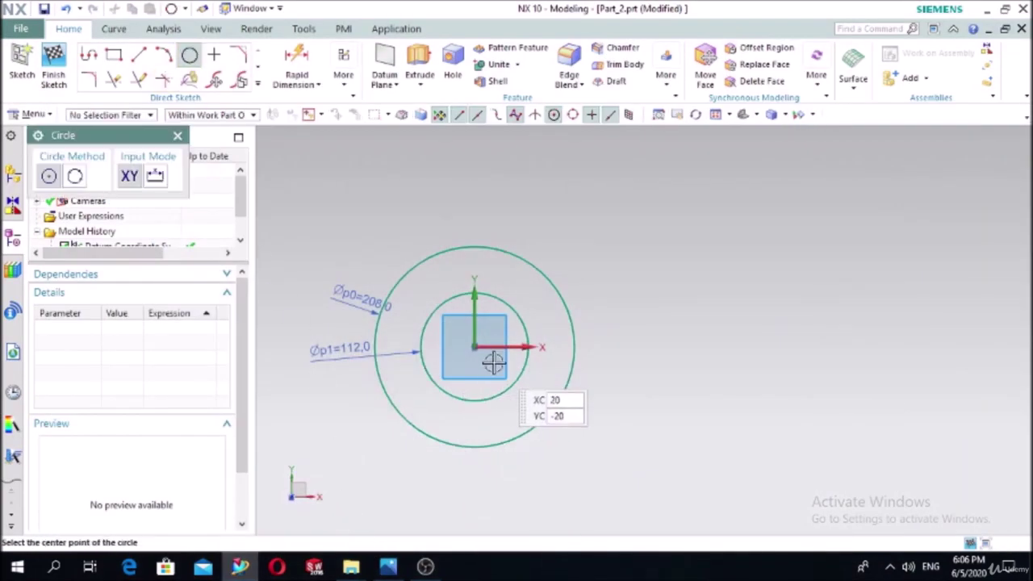
{"action": "left_click", "coordinate": [831, 347]}
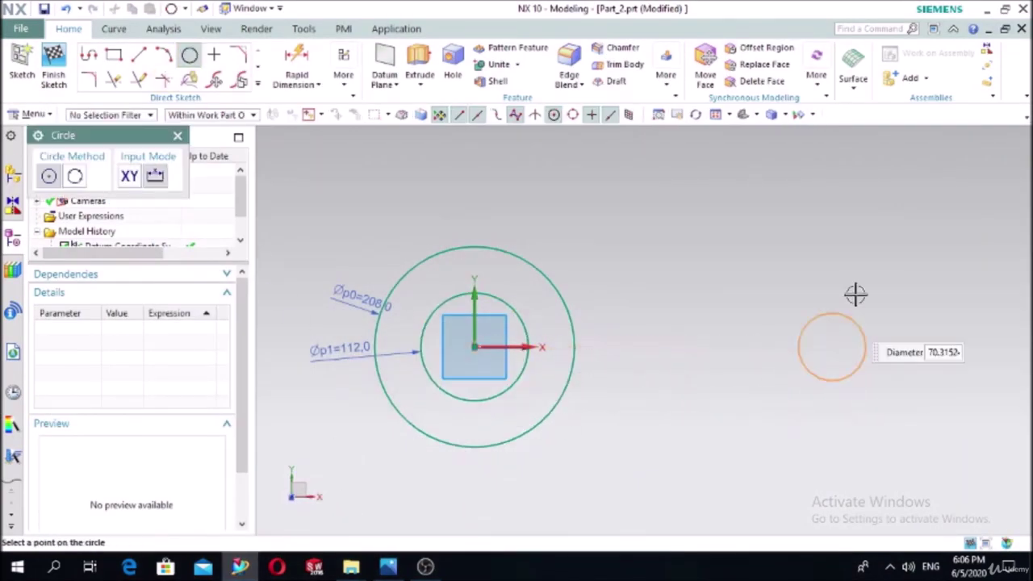
{"action": "left_click", "coordinate": [888, 181]}
{"action": "key", "text": "Escape"}
Dimension the diameter of the large circle centred on the X axis
{"action": "left_click", "coordinate": [296, 65]}
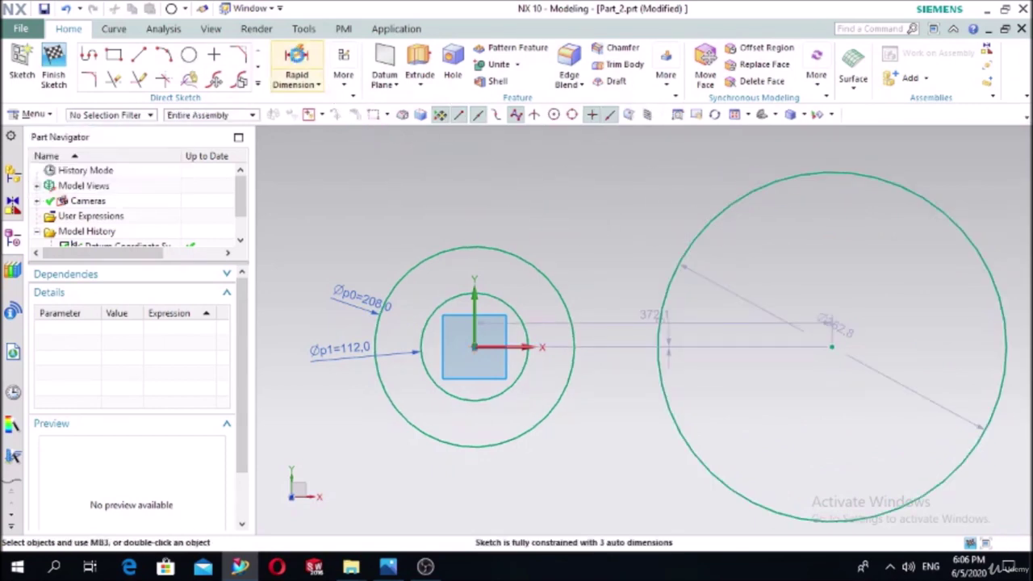
{"action": "left_click", "coordinate": [703, 234]}
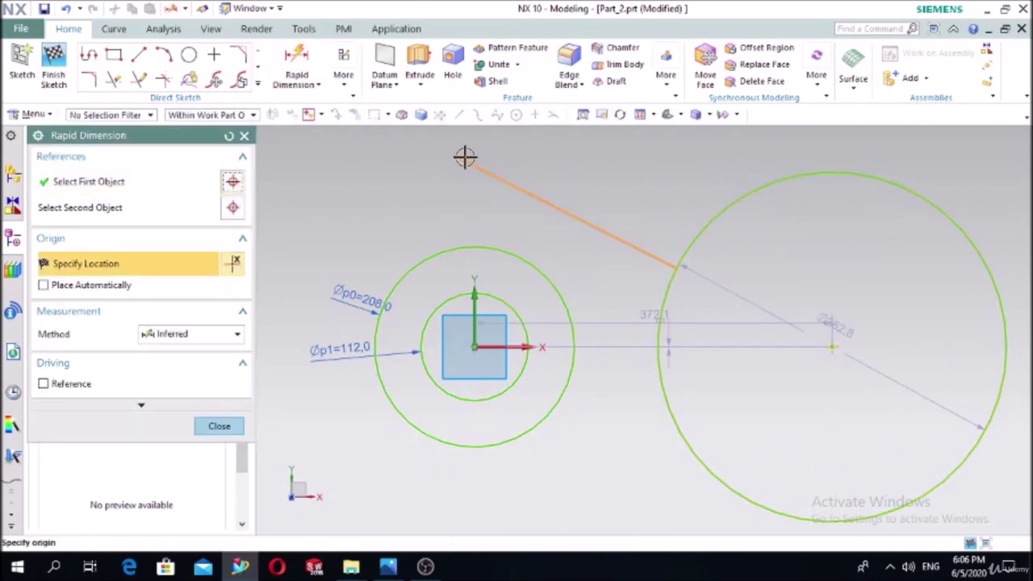
Place a diameter dimension on the large circle and set it to 160*2
{"action": "left_click", "coordinate": [466, 156]}
{"action": "type", "text": "160*2"}
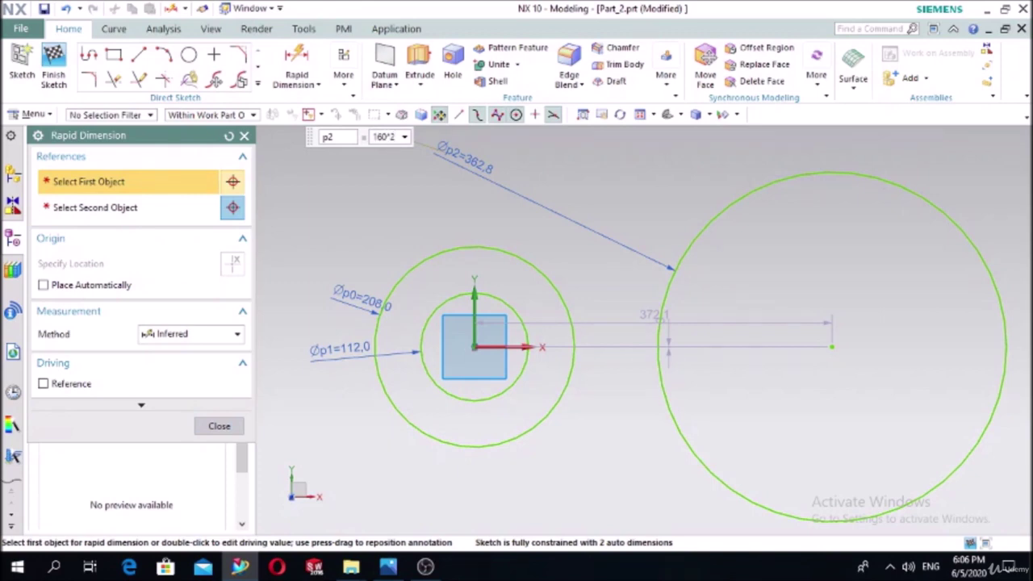
{"action": "key", "text": "Return"}
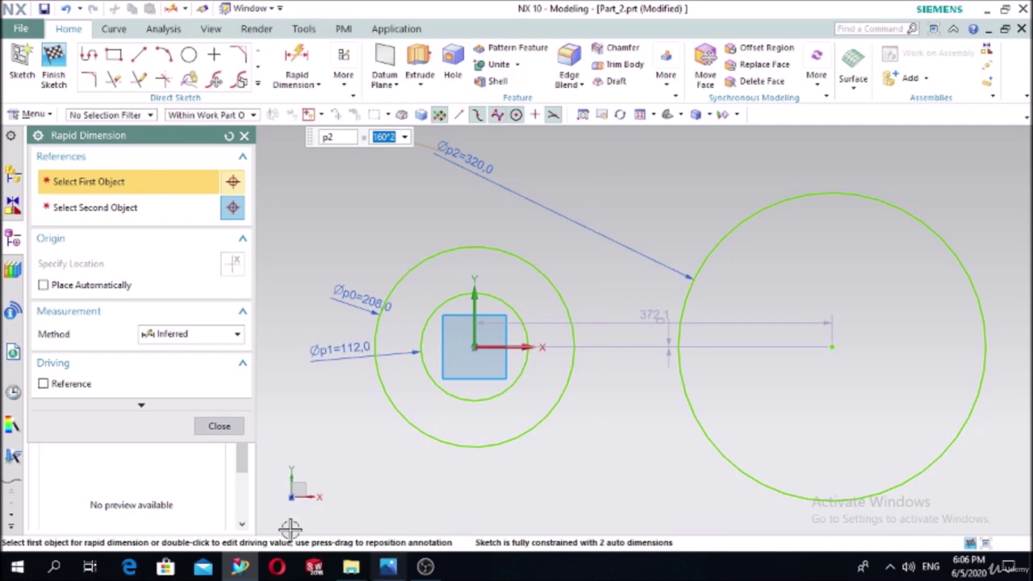
{"action": "left_click", "coordinate": [219, 427]}
Check the reference drawing in Photos, then dimension the horizontal distance between the origin and the large circle's centre as 280
{"action": "left_click", "coordinate": [388, 567]}
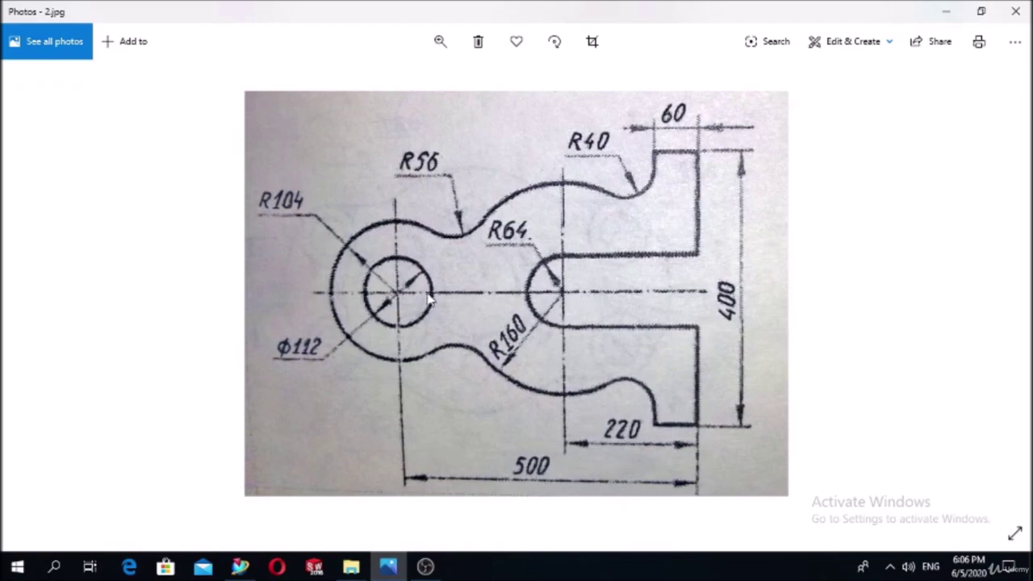
{"action": "left_click", "coordinate": [389, 566]}
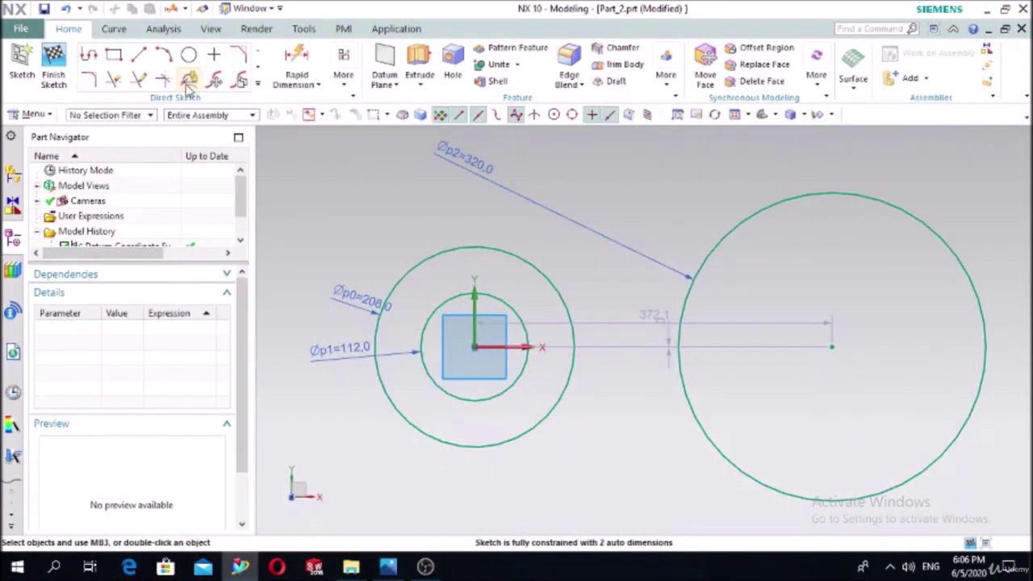
{"action": "left_click", "coordinate": [296, 61]}
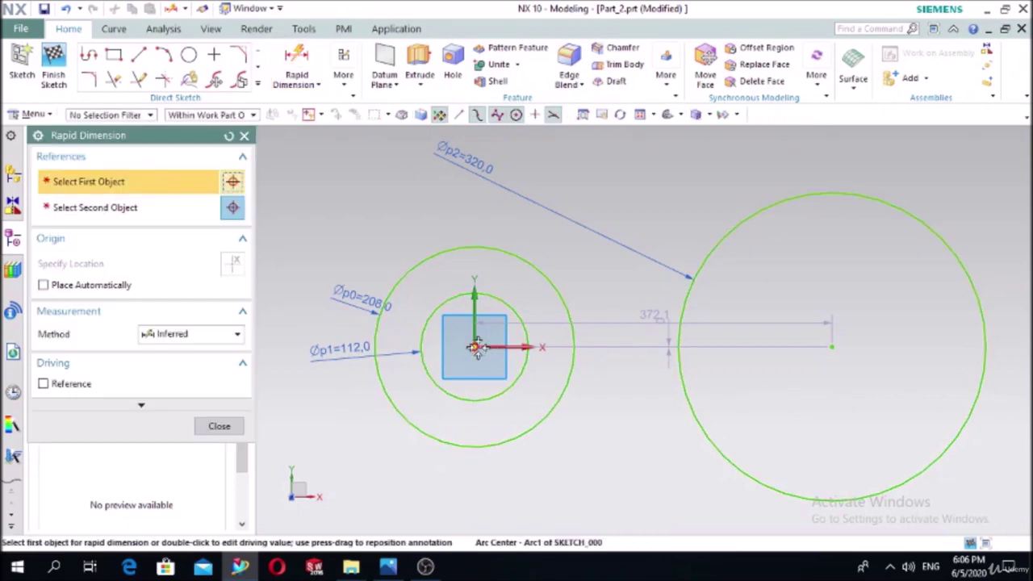
{"action": "left_click", "coordinate": [475, 346]}
{"action": "left_click", "coordinate": [832, 344]}
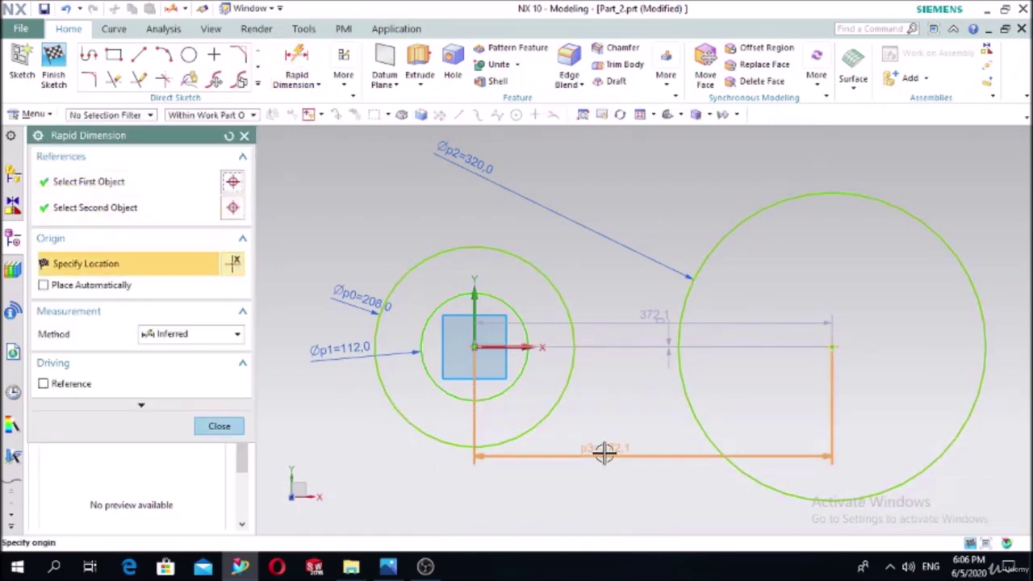
{"action": "scroll", "coordinate": [614, 466], "scroll_direction": "down", "scroll_amount": 2}
{"action": "scroll", "coordinate": [616, 467], "scroll_direction": "up", "scroll_amount": 2}
{"action": "scroll", "coordinate": [606, 508], "scroll_direction": "down", "scroll_amount": 4}
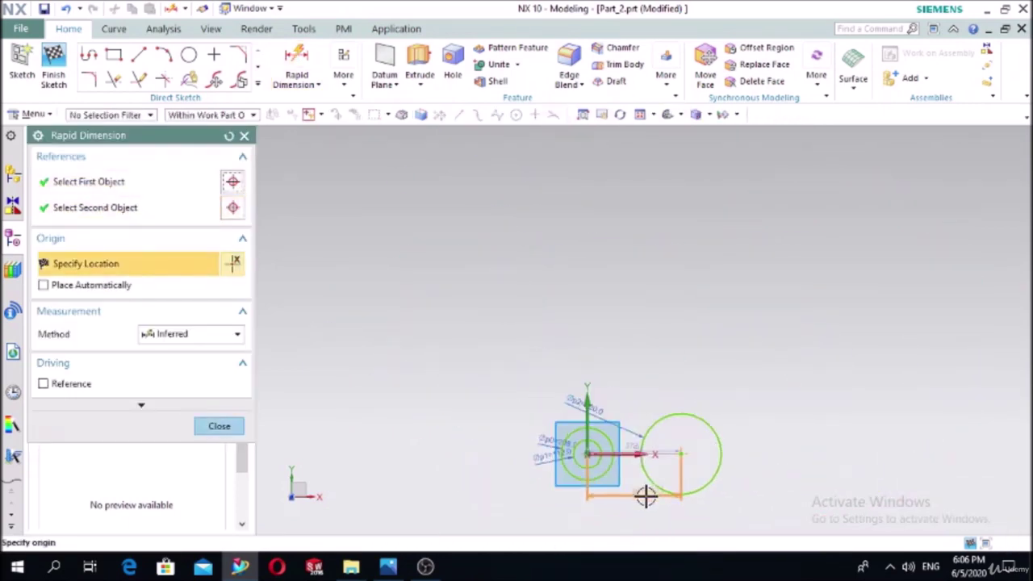
{"action": "scroll", "coordinate": [648, 493], "scroll_direction": "up", "scroll_amount": 4}
{"action": "left_click", "coordinate": [606, 506]}
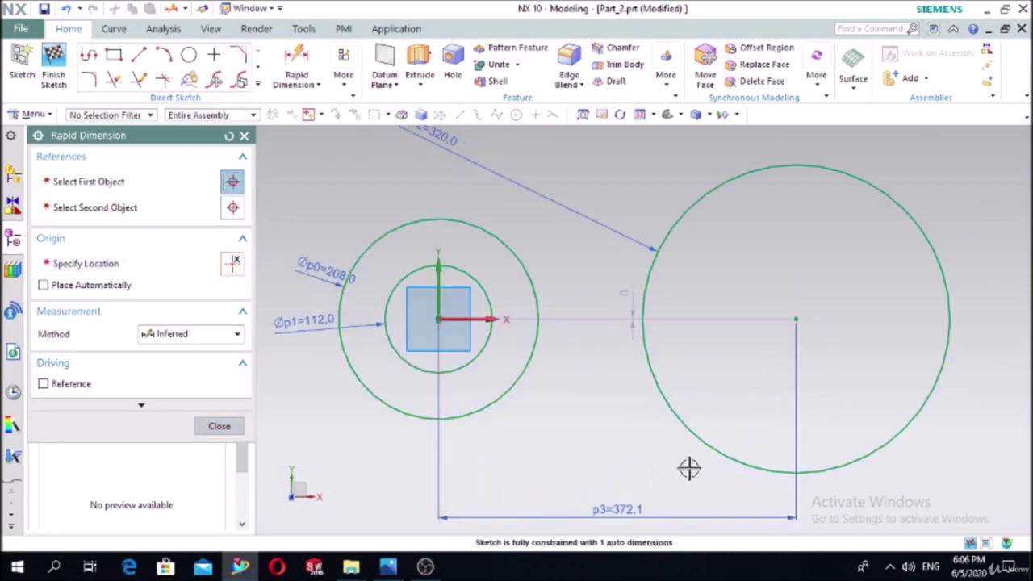
{"action": "type", "text": "2"}
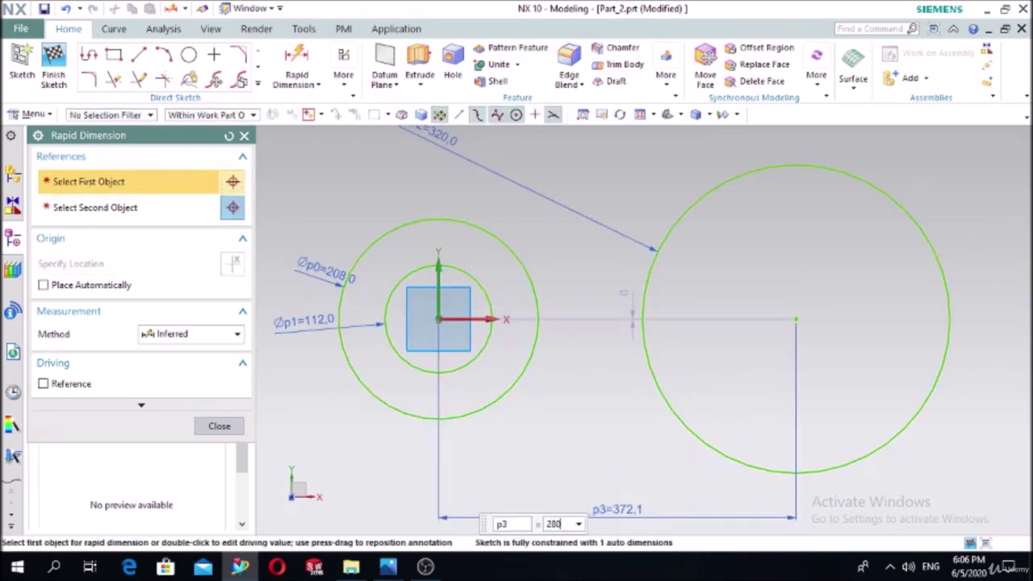
{"action": "type", "text": "80"}
{"action": "key", "text": "Return"}
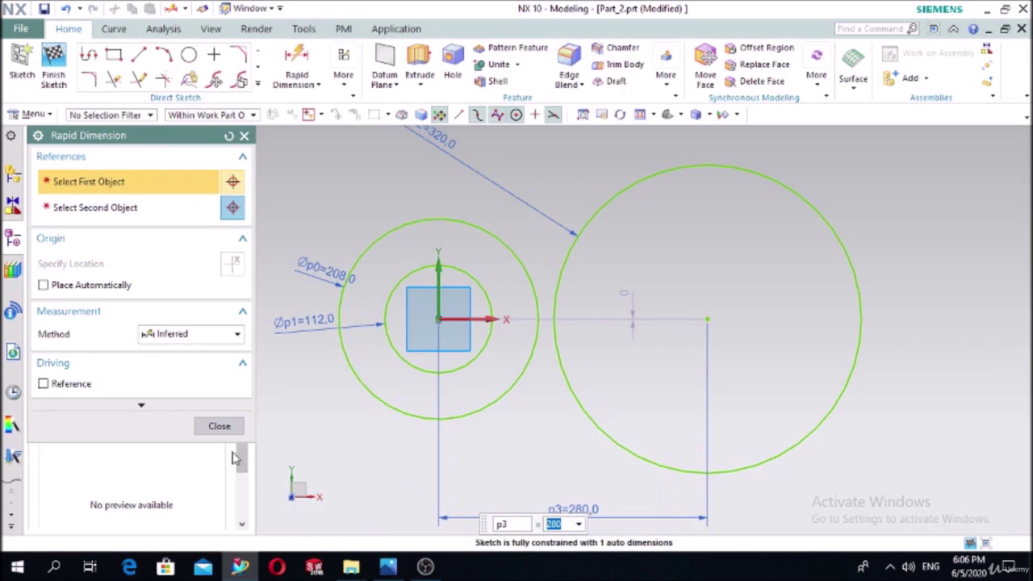
{"action": "left_click", "coordinate": [219, 427]}
Check the reference drawing, then fillet the upper gap between the 208 circle and the 320 circle with radius 56
{"action": "left_click", "coordinate": [387, 569]}
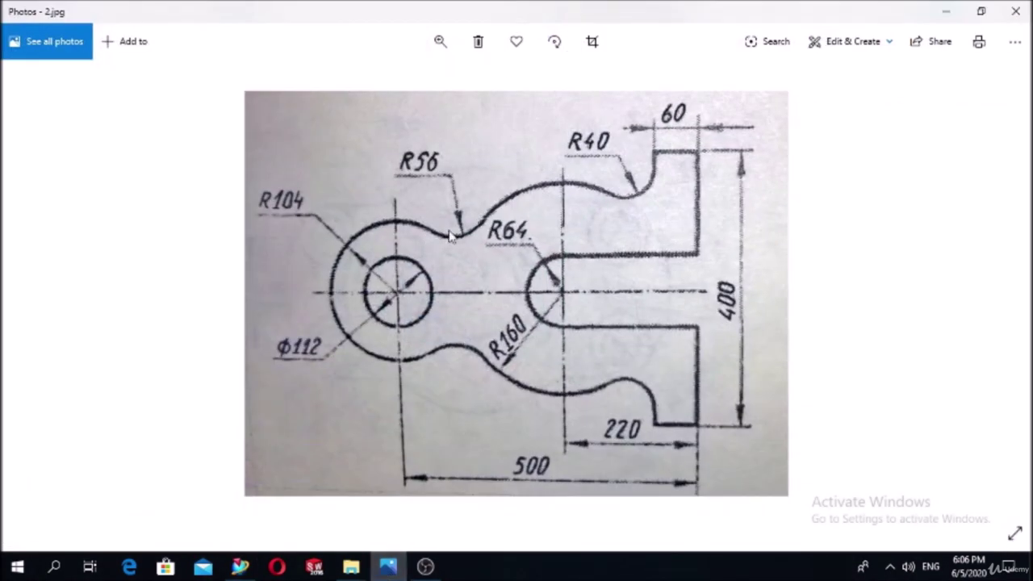
{"action": "left_click", "coordinate": [387, 568]}
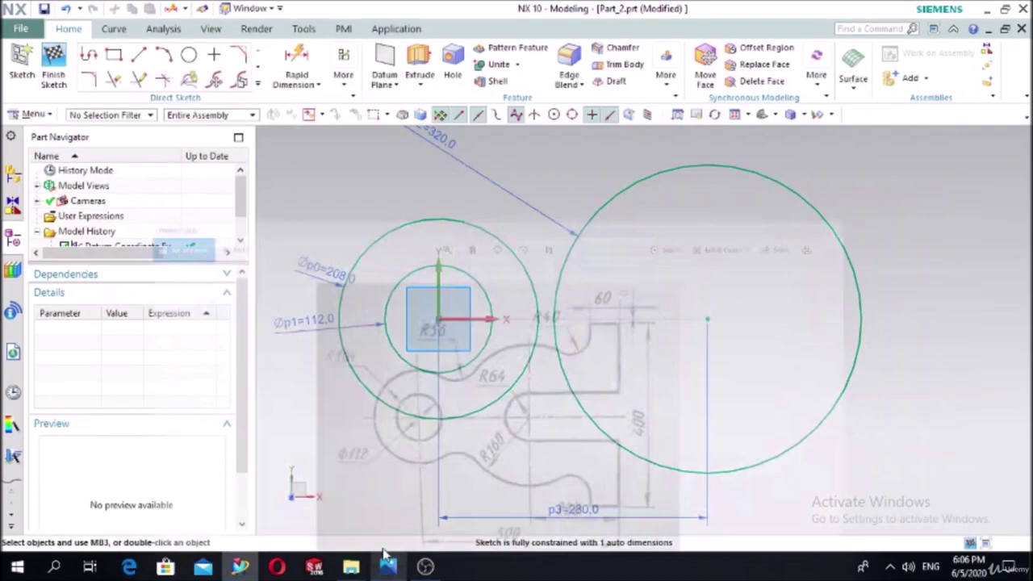
{"action": "left_click", "coordinate": [89, 79]}
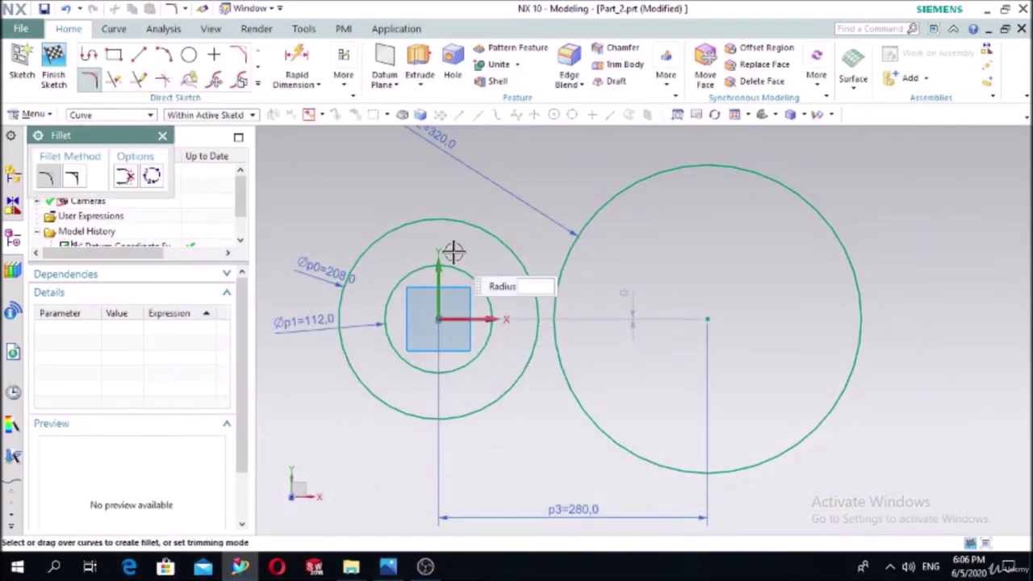
{"action": "left_click", "coordinate": [595, 215]}
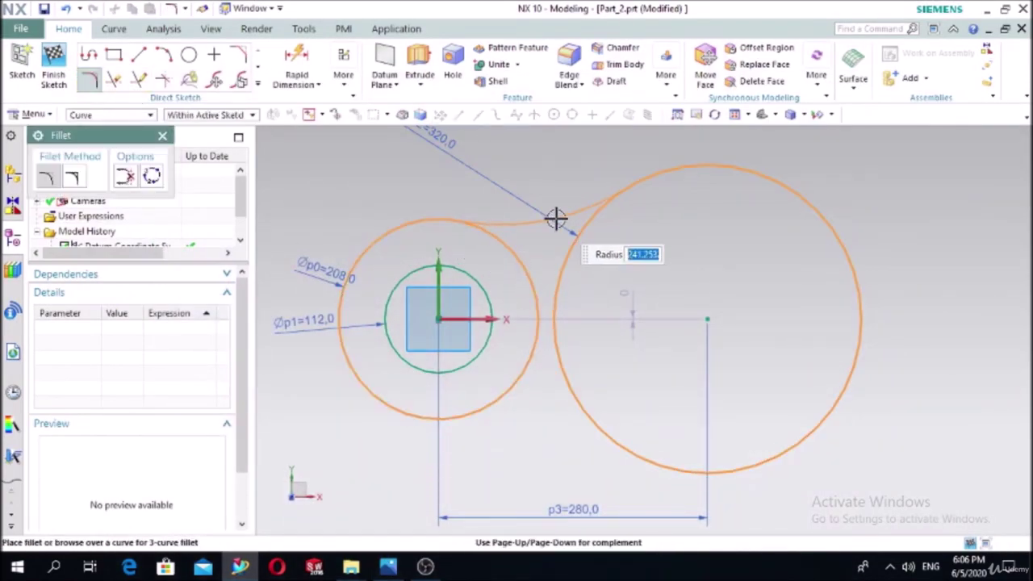
{"action": "type", "text": "56"}
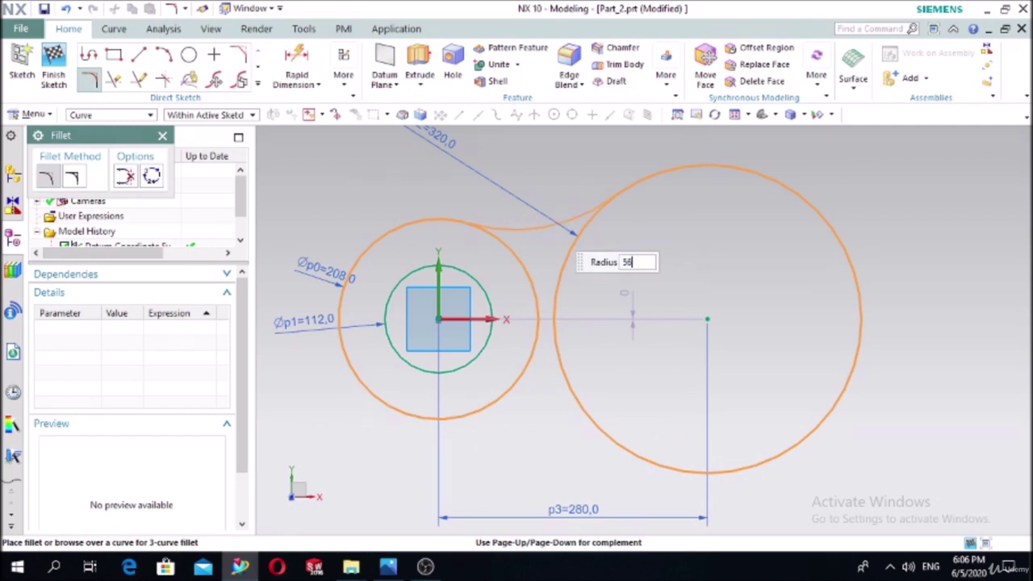
{"action": "key", "text": "Return"}
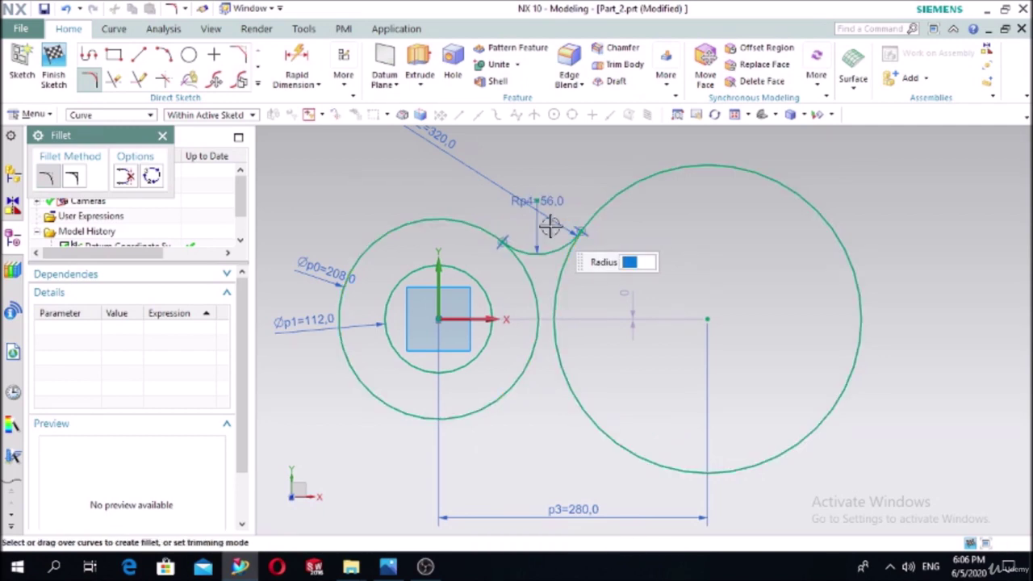
{"action": "left_click", "coordinate": [499, 403]}
{"action": "left_click", "coordinate": [577, 403]}
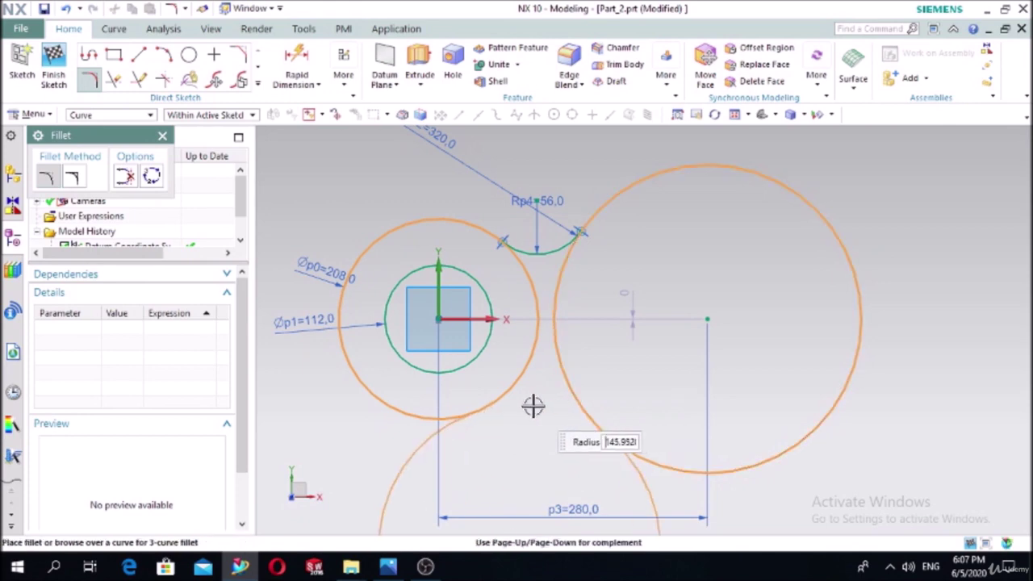
{"action": "key", "text": "Escape"}
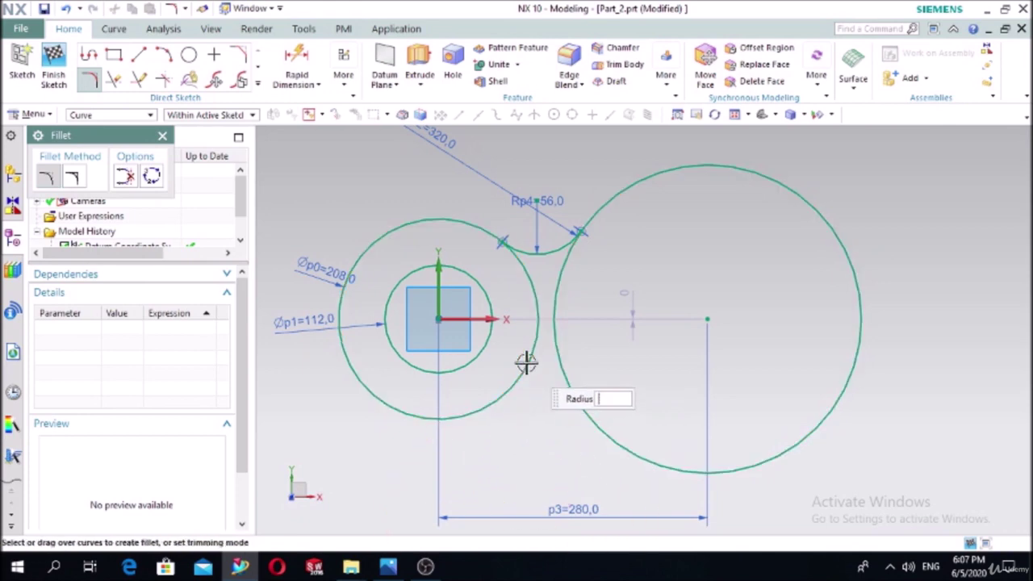
Mirror the radius 56 fillet arc about the sketch's horizontal axis using Mirror Curve
{"action": "left_click", "coordinate": [259, 86]}
{"action": "left_click", "coordinate": [98, 202]}
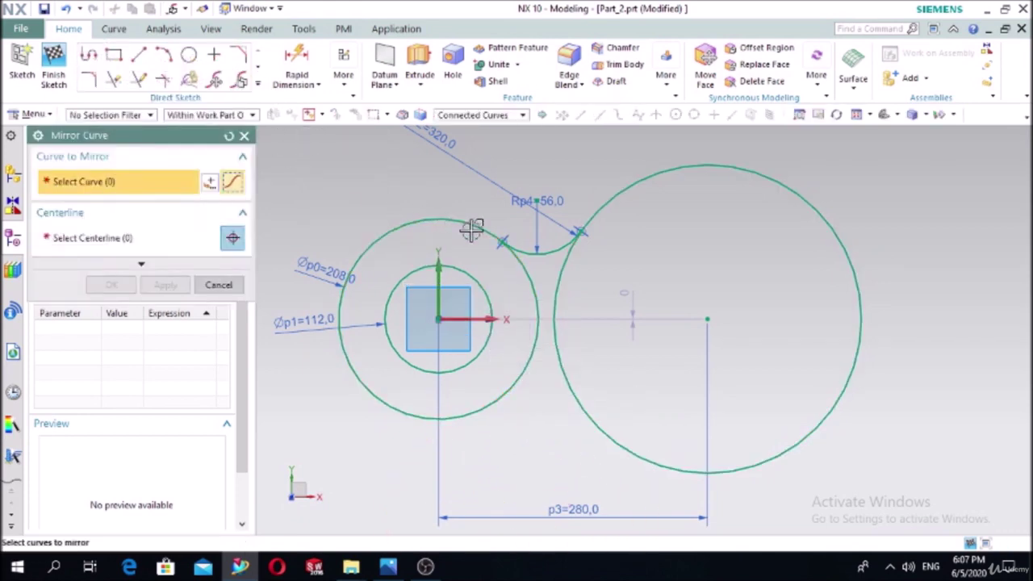
{"action": "left_click", "coordinate": [516, 249]}
{"action": "left_click", "coordinate": [90, 240]}
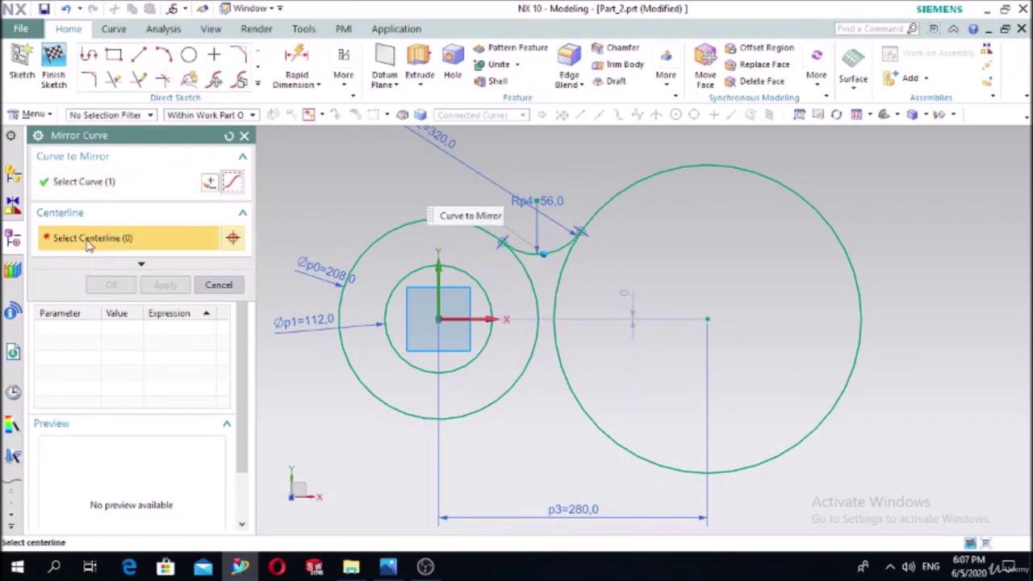
{"action": "left_click", "coordinate": [476, 319]}
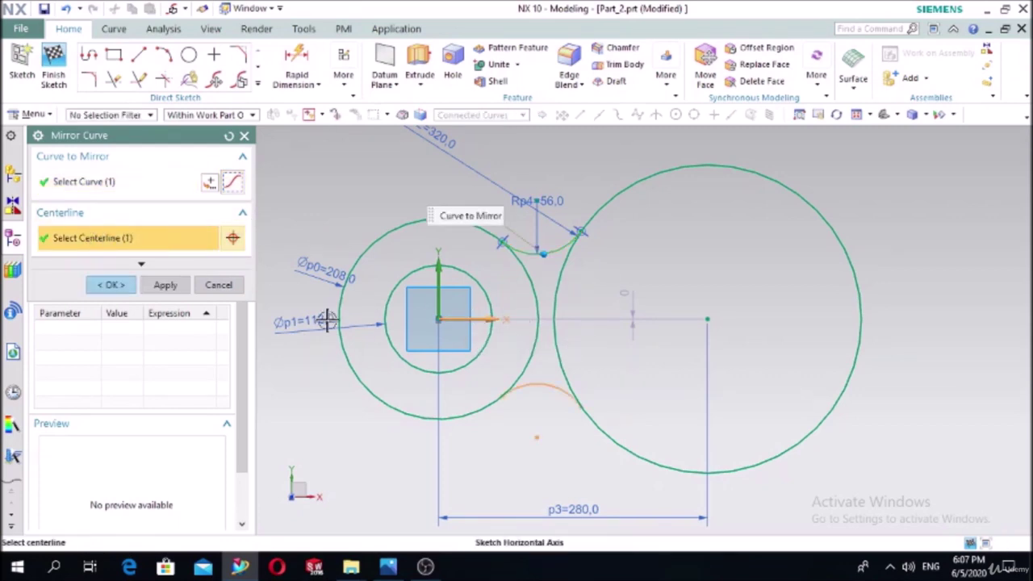
{"action": "left_click", "coordinate": [113, 286]}
Add a tangent constraint between the mirrored lower arc and the 208 circle
{"action": "left_click", "coordinate": [344, 79]}
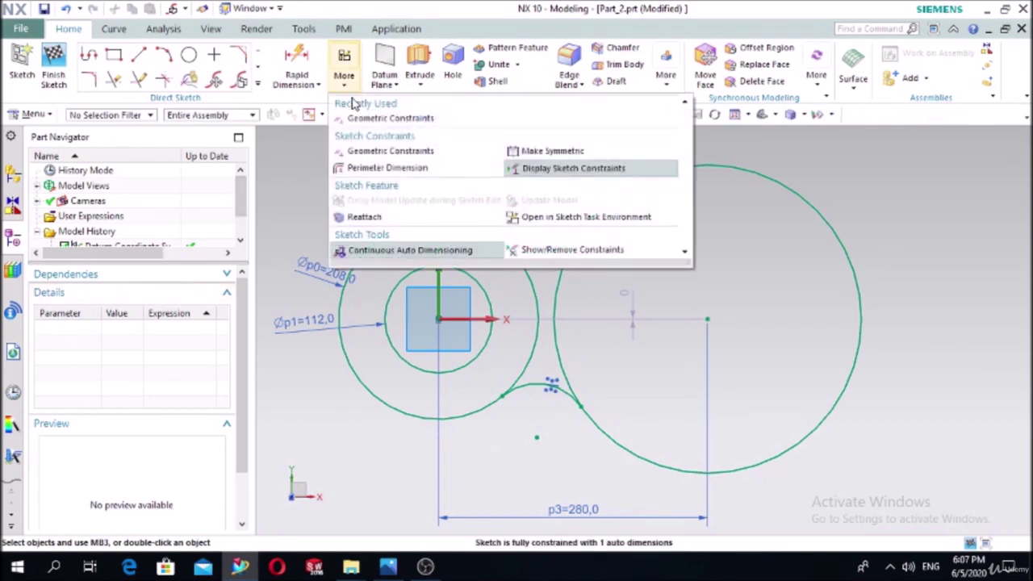
{"action": "left_click", "coordinate": [352, 118]}
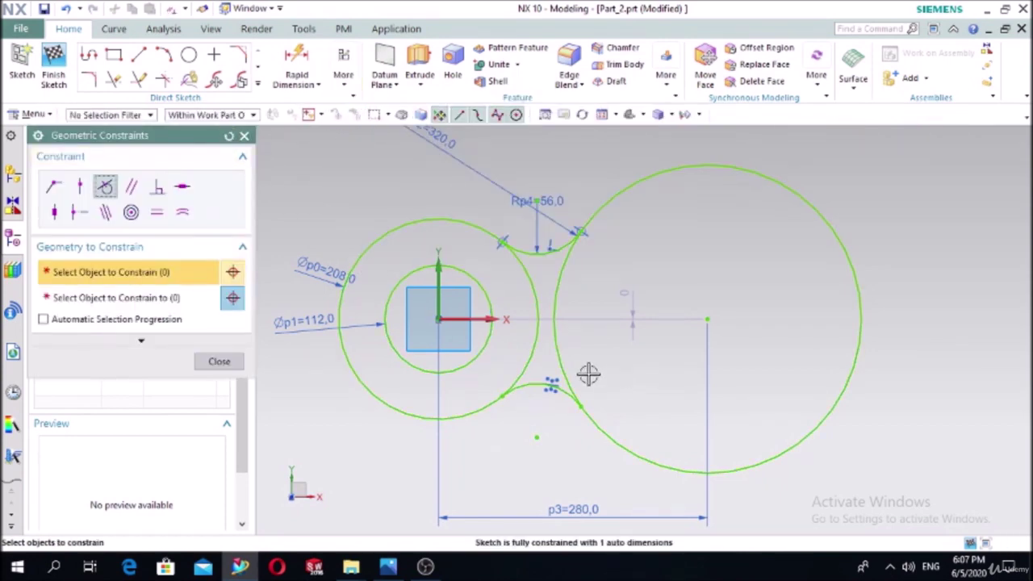
{"action": "left_click", "coordinate": [529, 391]}
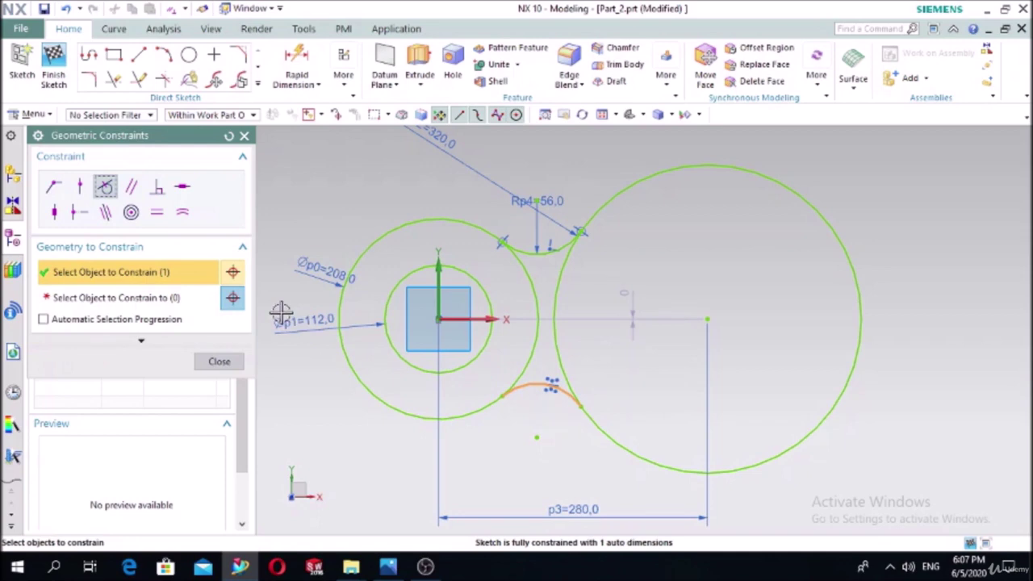
{"action": "left_click", "coordinate": [143, 298]}
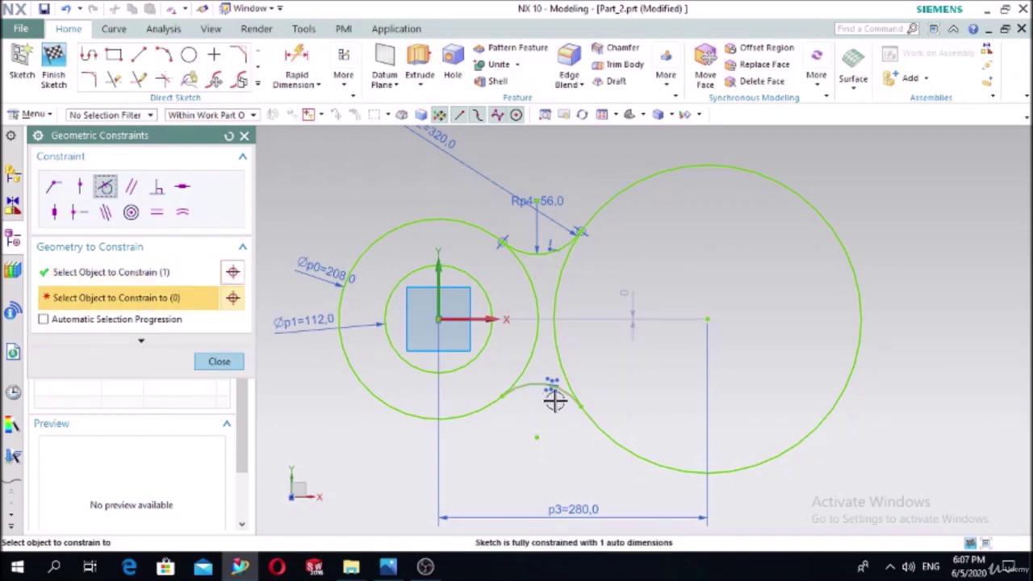
{"action": "left_click", "coordinate": [454, 413]}
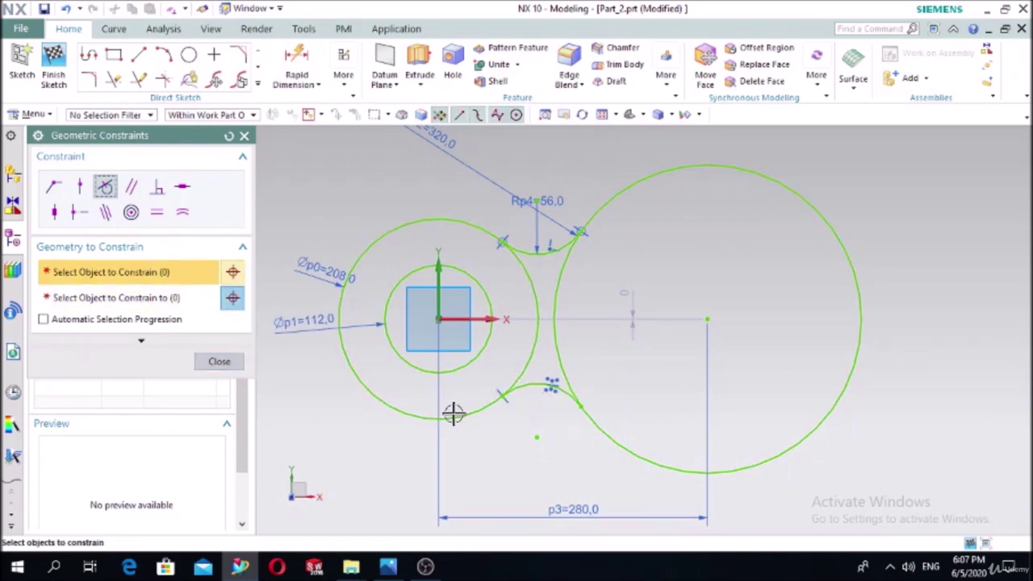
Make the mirrored lower arc tangent to the 320 circle and finish applying geometric constraints
{"action": "left_click", "coordinate": [534, 385]}
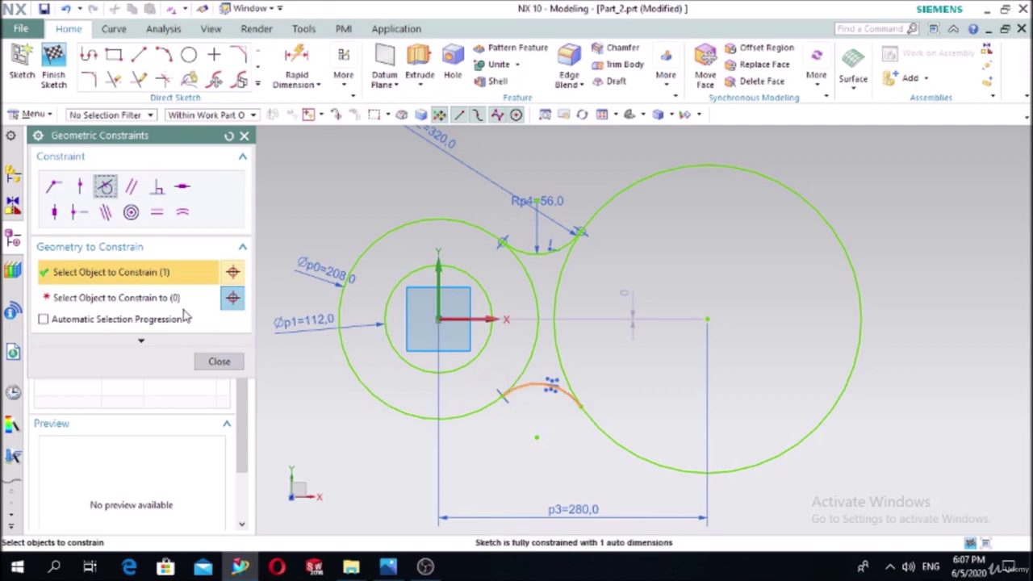
{"action": "left_click", "coordinate": [183, 300]}
{"action": "left_click", "coordinate": [613, 431]}
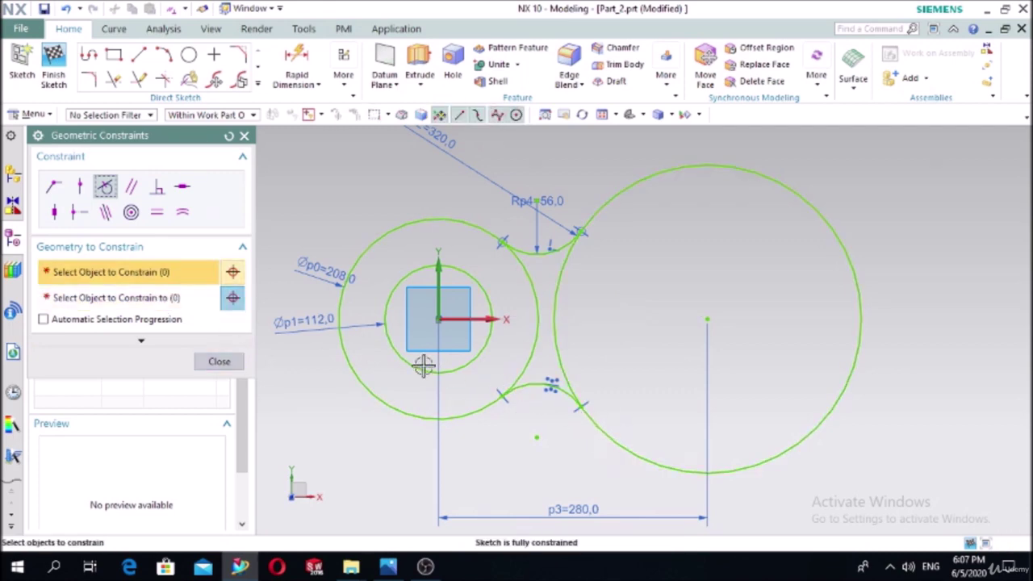
{"action": "left_click", "coordinate": [219, 362]}
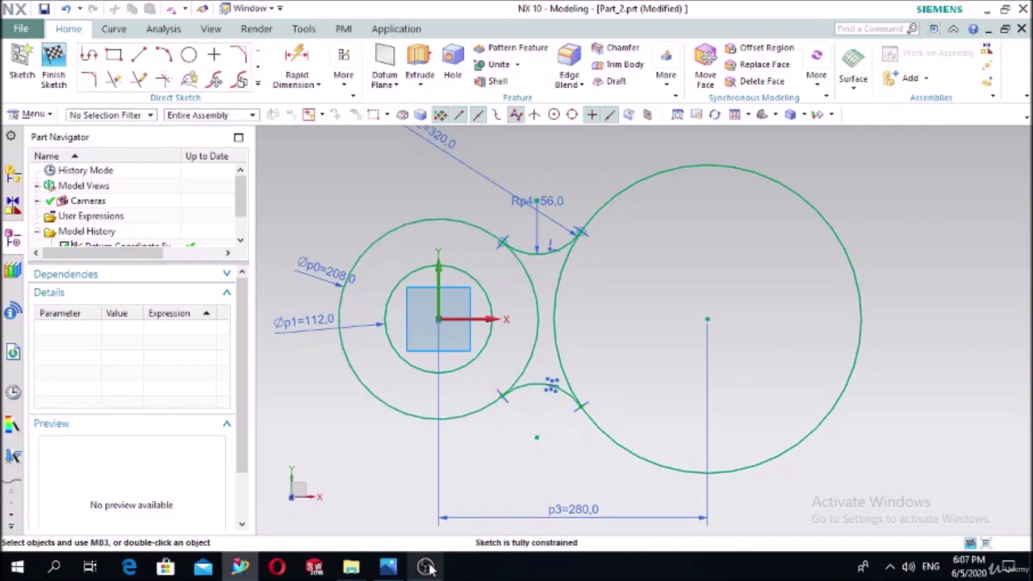
Compare with the reference drawing, then trim away the facing inner arcs of the 208 and 320 circles between the two connecting arcs
{"action": "left_click", "coordinate": [388, 566]}
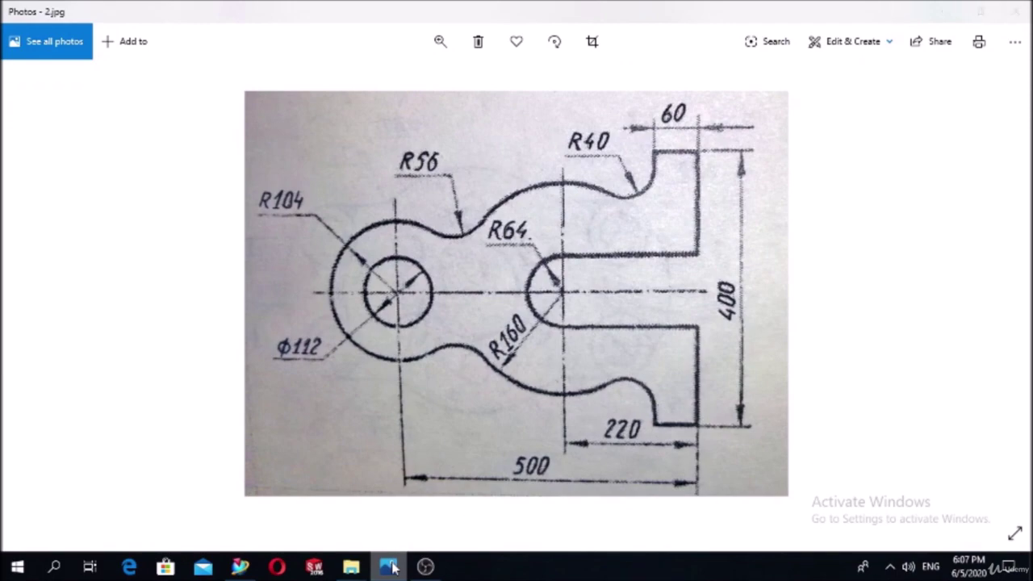
{"action": "left_click", "coordinate": [388, 567]}
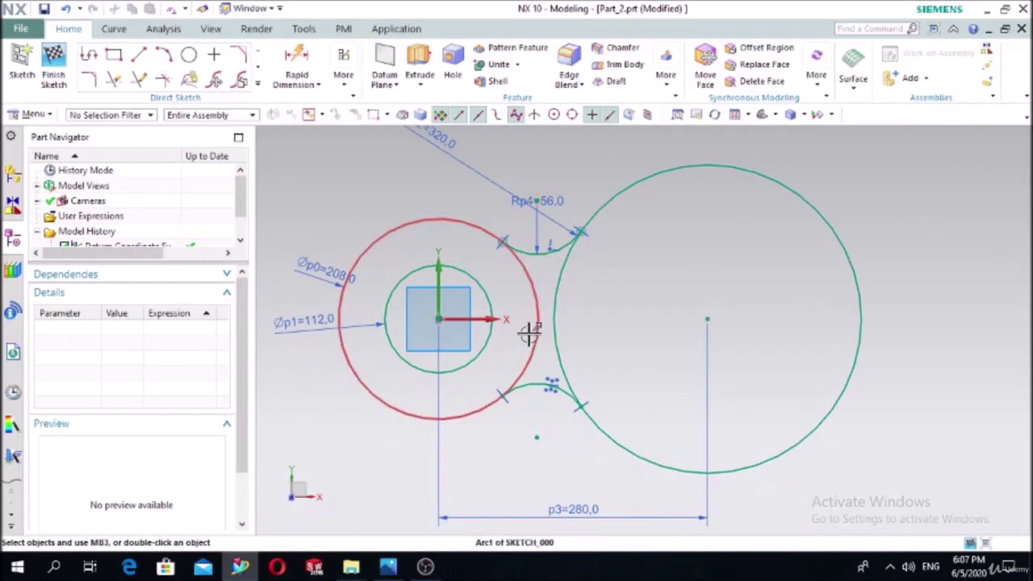
{"action": "left_click", "coordinate": [388, 567]}
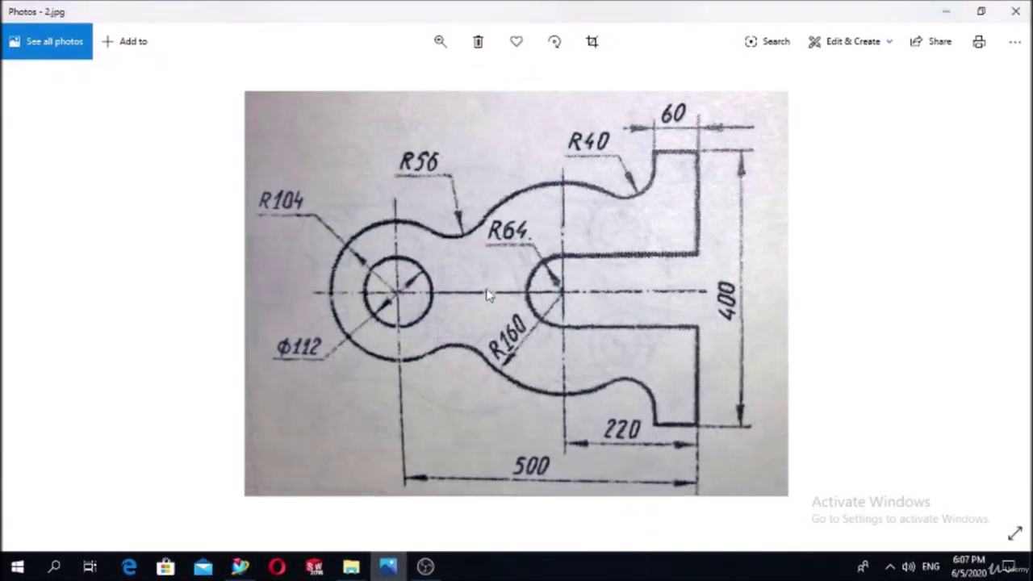
{"action": "left_click", "coordinate": [388, 567]}
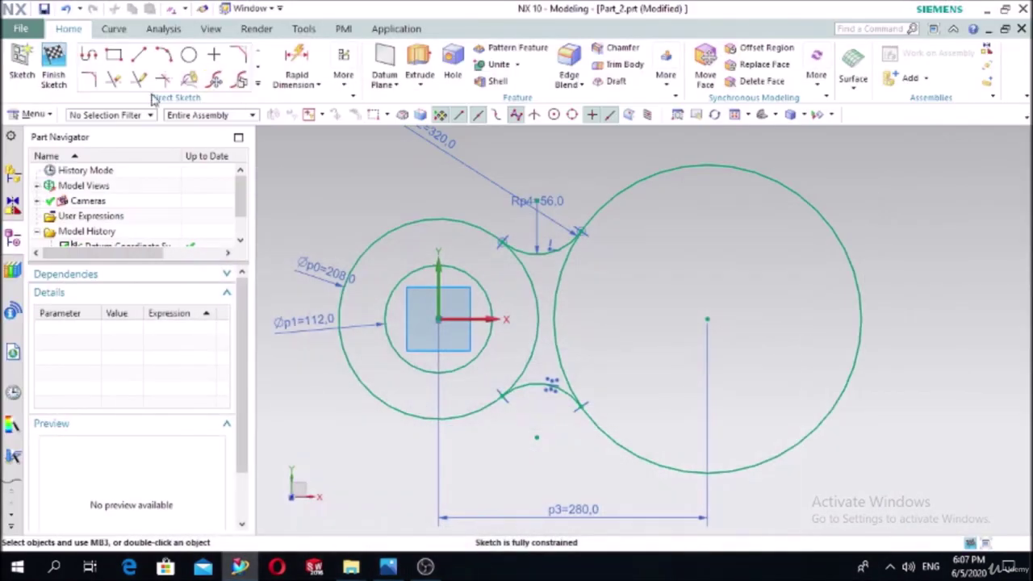
{"action": "left_click", "coordinate": [116, 79]}
{"action": "left_click", "coordinate": [530, 278]}
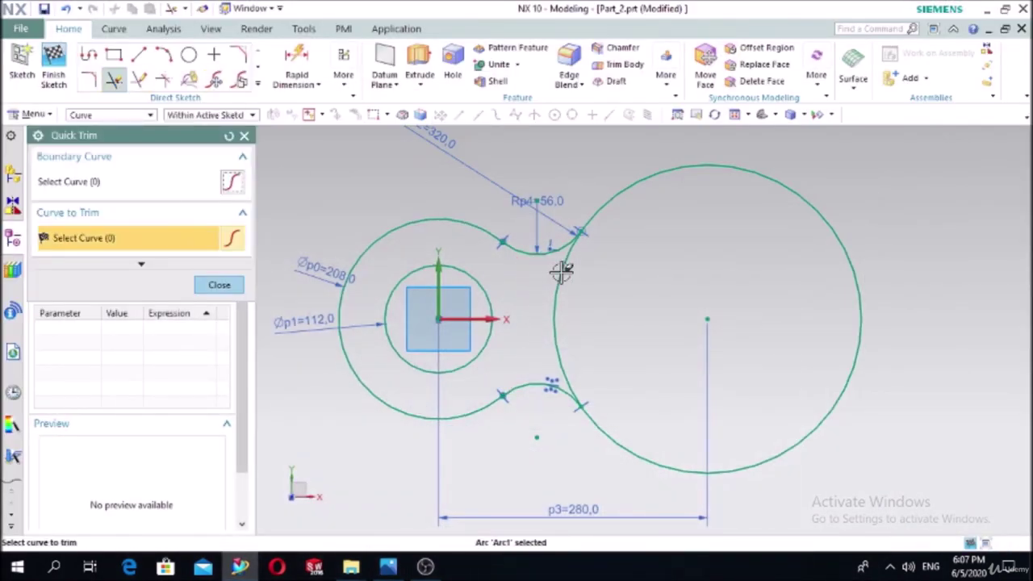
{"action": "left_click", "coordinate": [560, 269]}
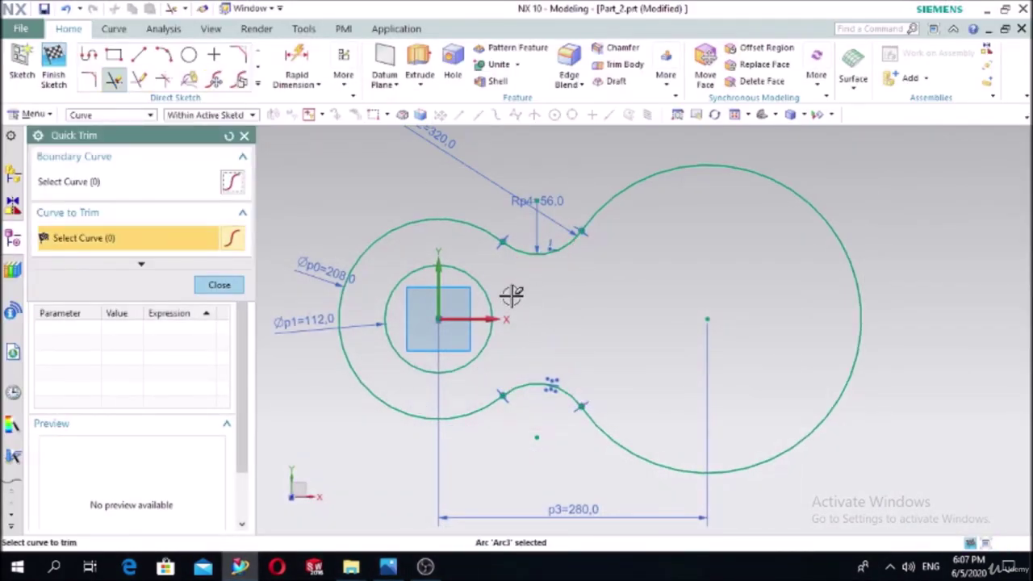
Check the reference drawing, then sketch a vertical line about 480 long beyond the 320 circle, about 640 from the origin
{"action": "left_click", "coordinate": [388, 566]}
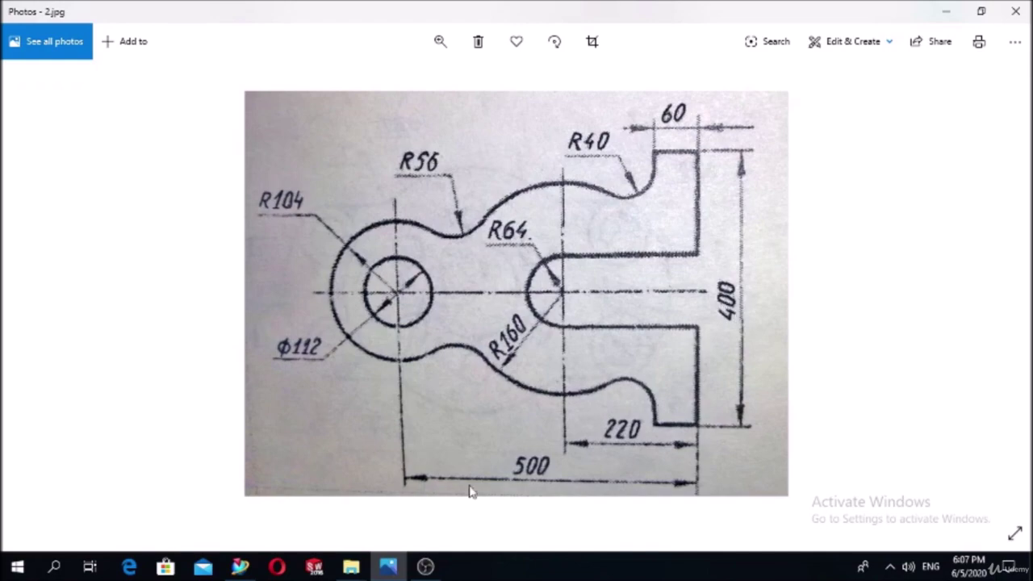
{"action": "left_click", "coordinate": [388, 567]}
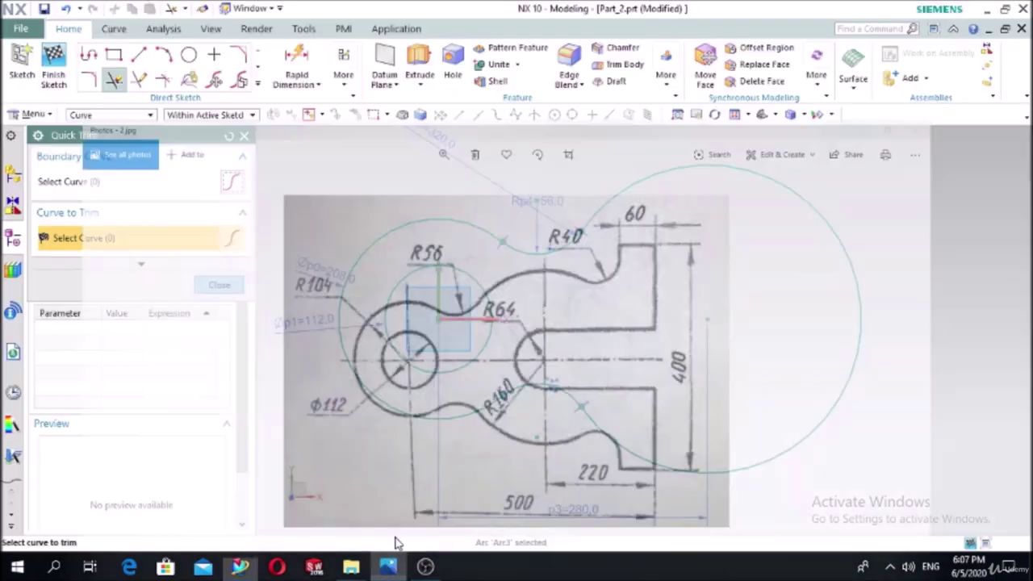
{"action": "left_click", "coordinate": [140, 55]}
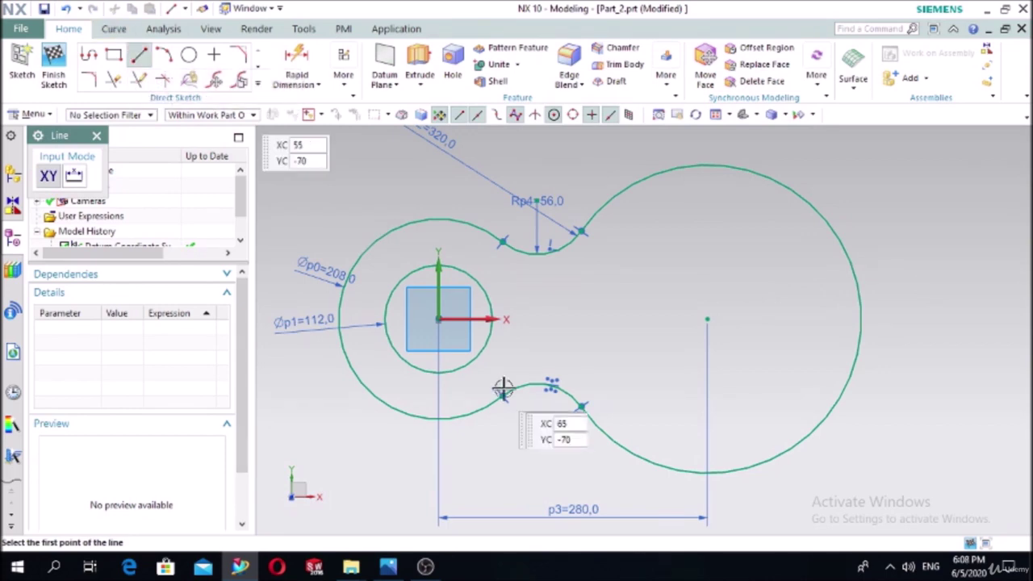
{"action": "scroll", "coordinate": [503, 387], "scroll_direction": "down", "scroll_amount": 3}
{"action": "left_click", "coordinate": [795, 237]}
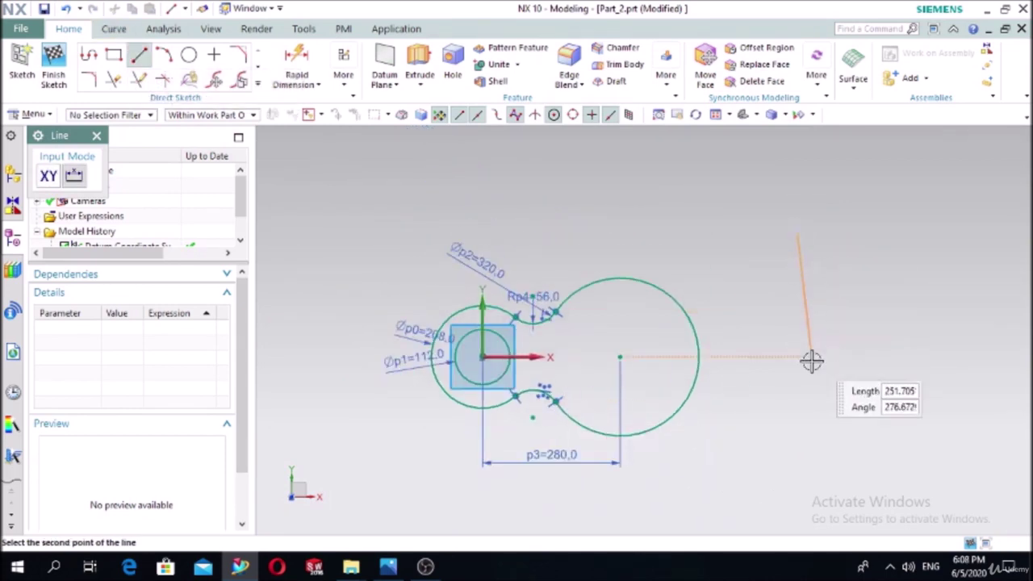
{"action": "left_click", "coordinate": [797, 468]}
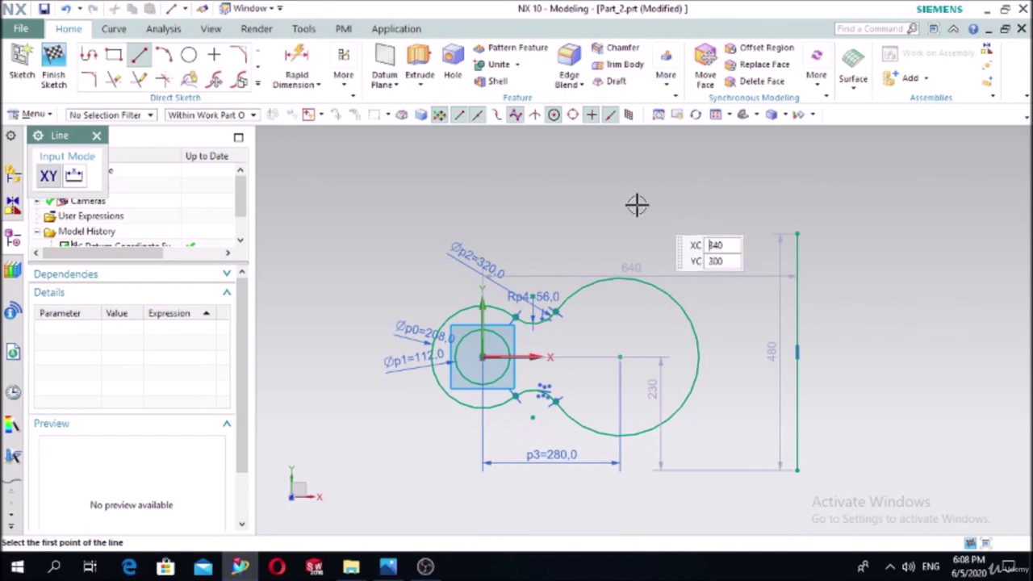
{"action": "key", "text": "Escape"}
Dimension the vertical line's length and set it to 400
{"action": "left_click", "coordinate": [297, 58]}
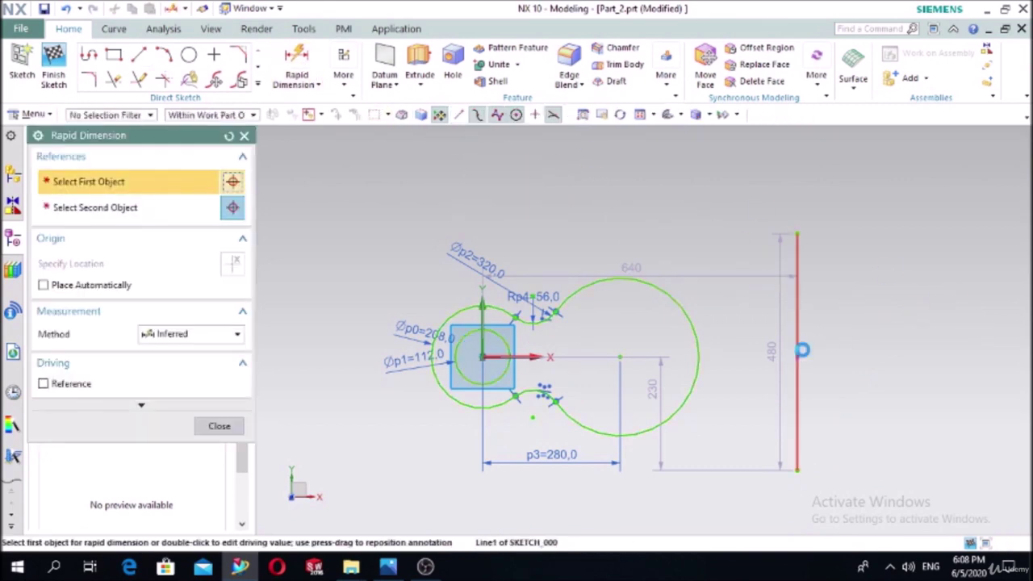
{"action": "left_click", "coordinate": [799, 348]}
{"action": "left_click", "coordinate": [1002, 388]}
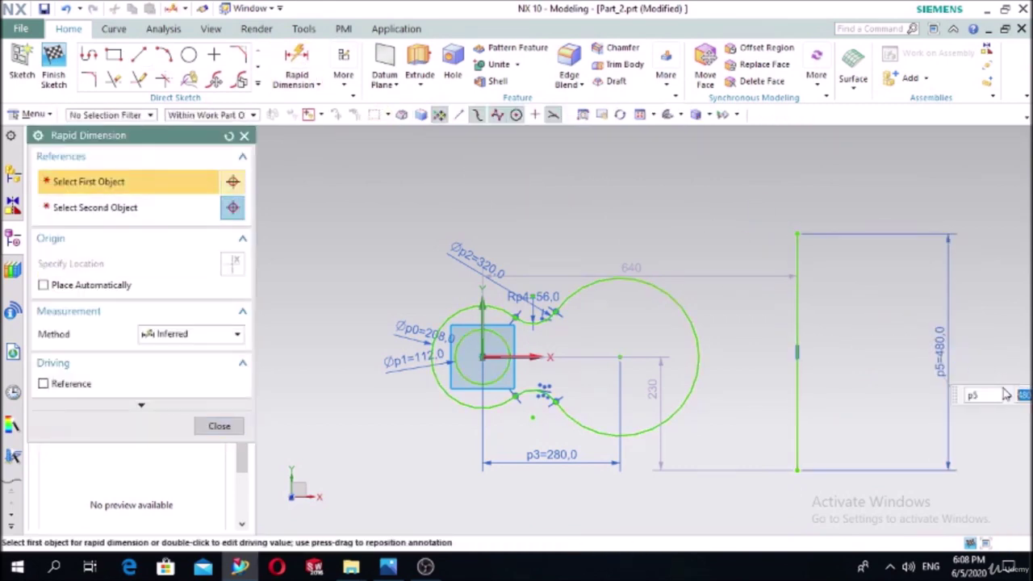
{"action": "key", "text": "Return"}
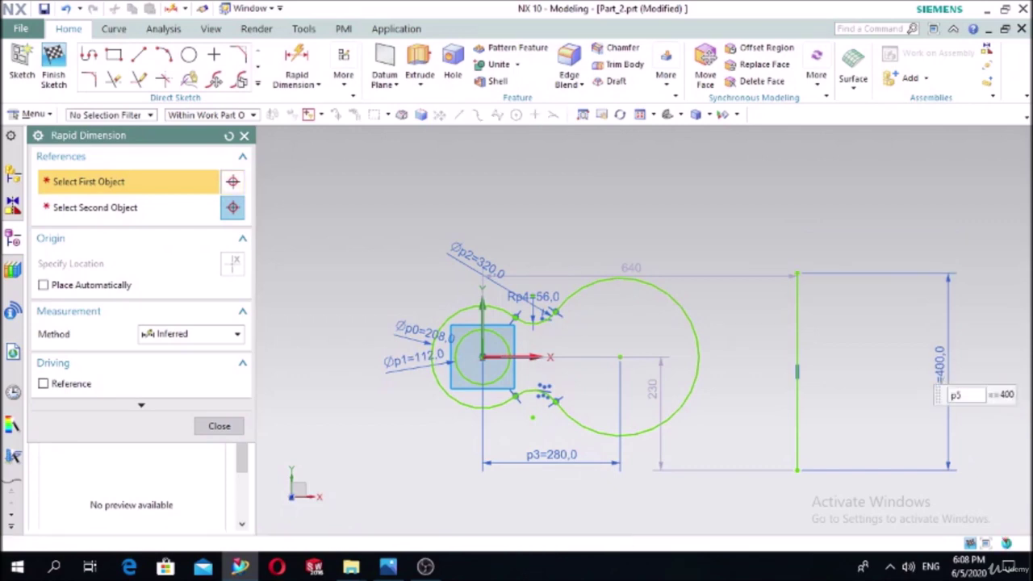
{"action": "left_click", "coordinate": [219, 426]}
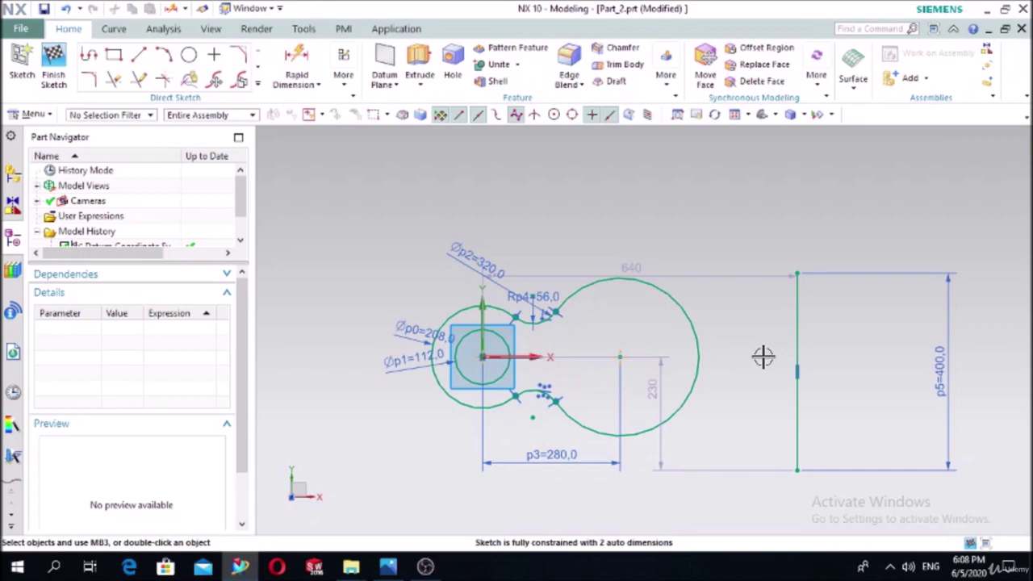
Make the vertical line's two endpoints symmetric about the sketch's X axis
{"action": "left_click", "coordinate": [343, 81]}
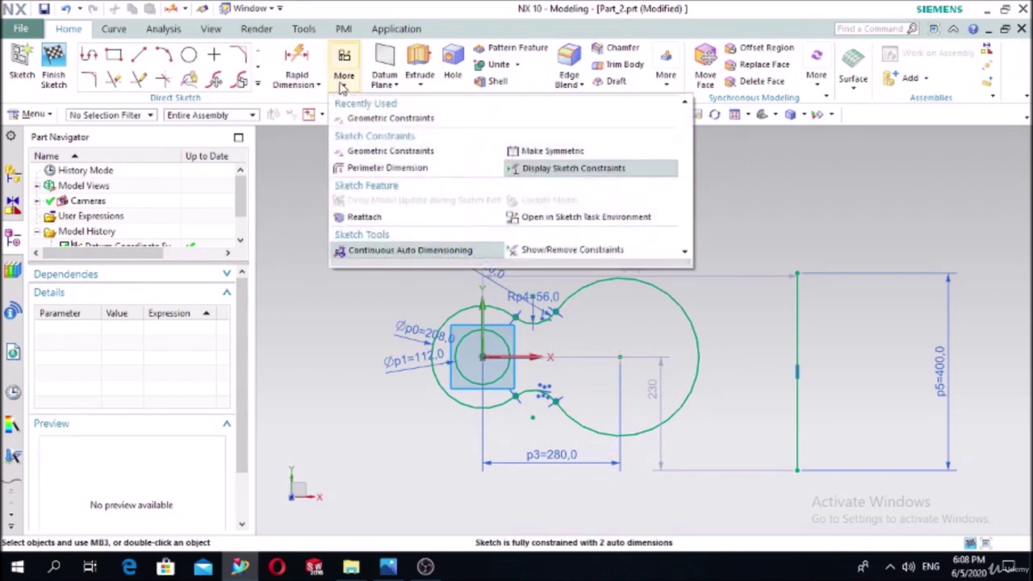
{"action": "left_click", "coordinate": [537, 153]}
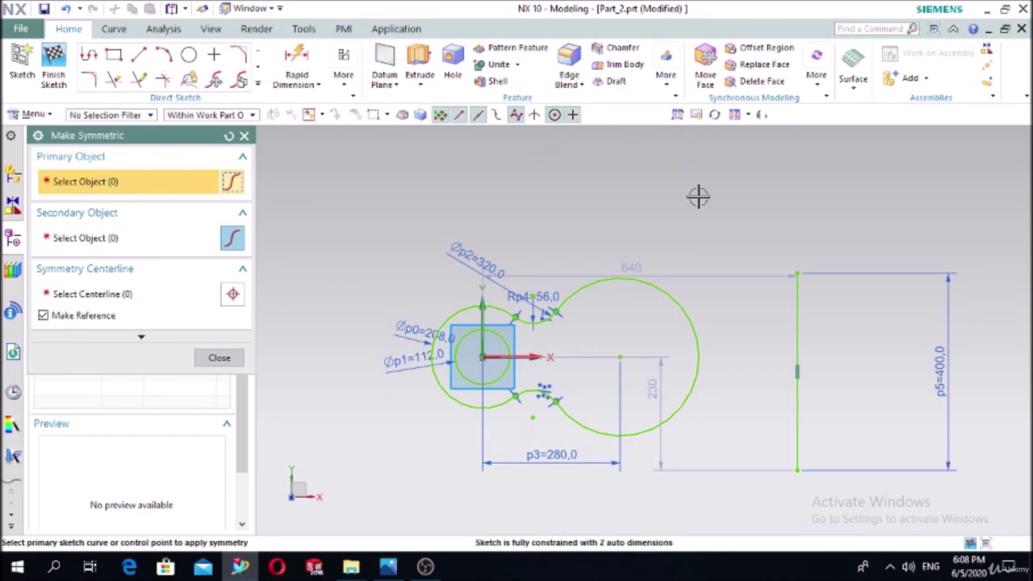
{"action": "left_click", "coordinate": [797, 273]}
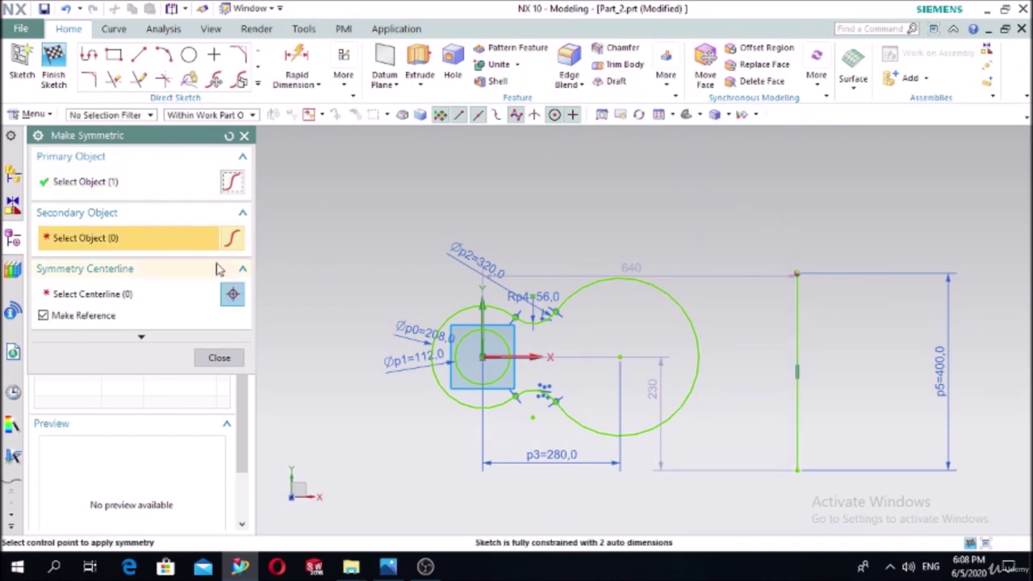
{"action": "left_click", "coordinate": [799, 468]}
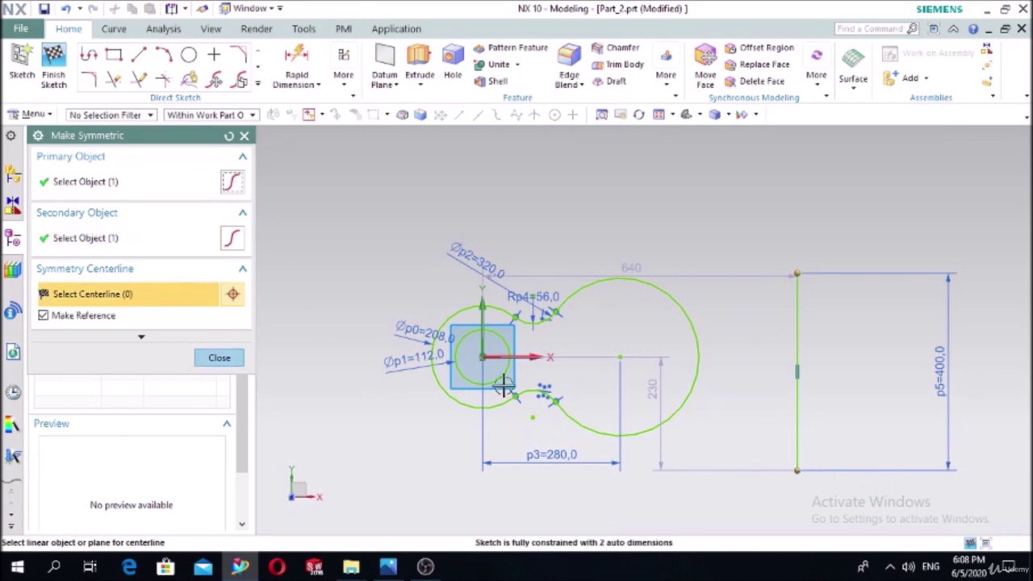
{"action": "left_click", "coordinate": [523, 358]}
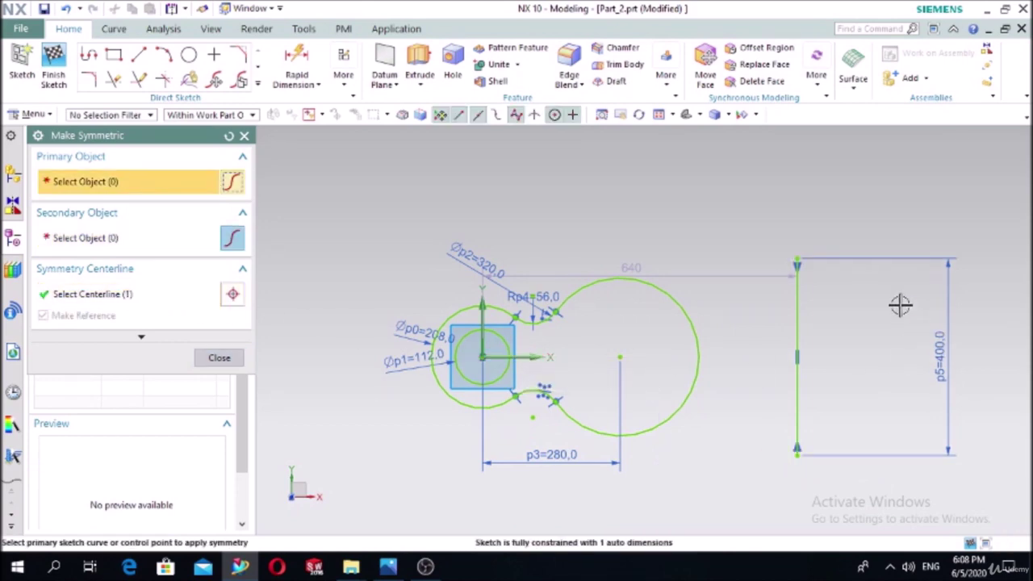
{"action": "left_click", "coordinate": [219, 357]}
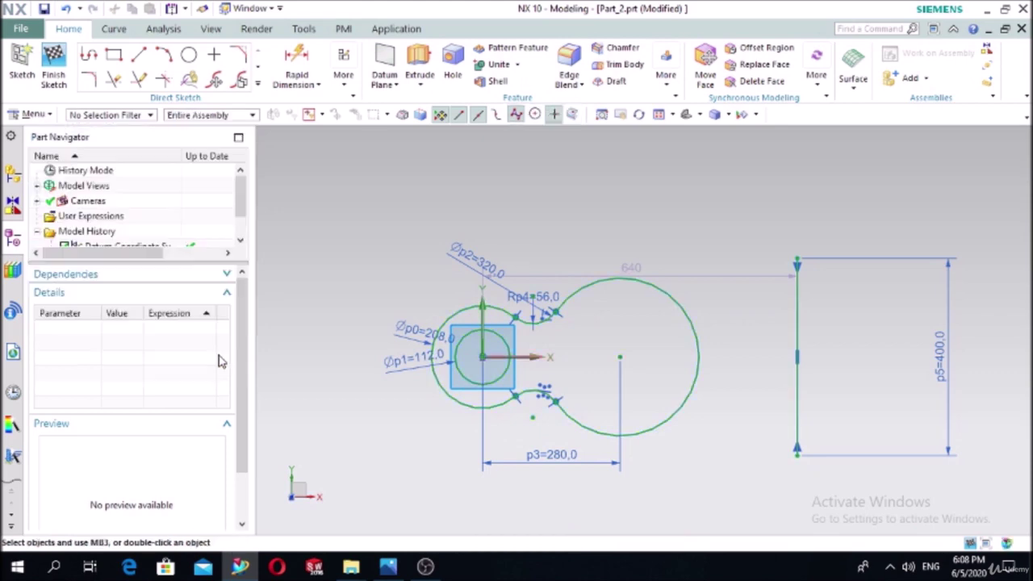
Check the reference drawing, then sketch a circle about 162 in diameter, concentric with the 320 circle
{"action": "left_click", "coordinate": [388, 567]}
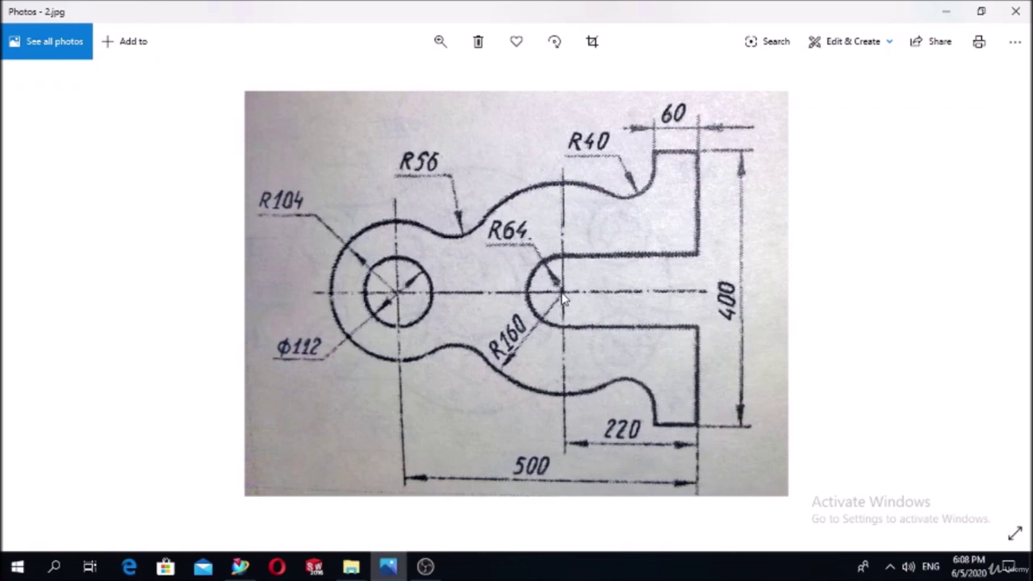
{"action": "left_click", "coordinate": [389, 565]}
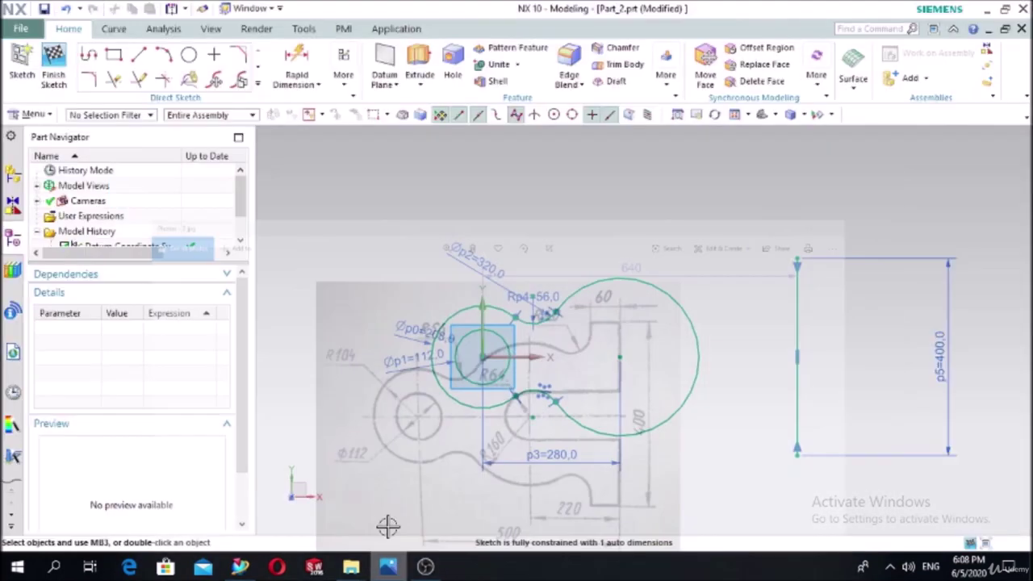
{"action": "left_click", "coordinate": [189, 55]}
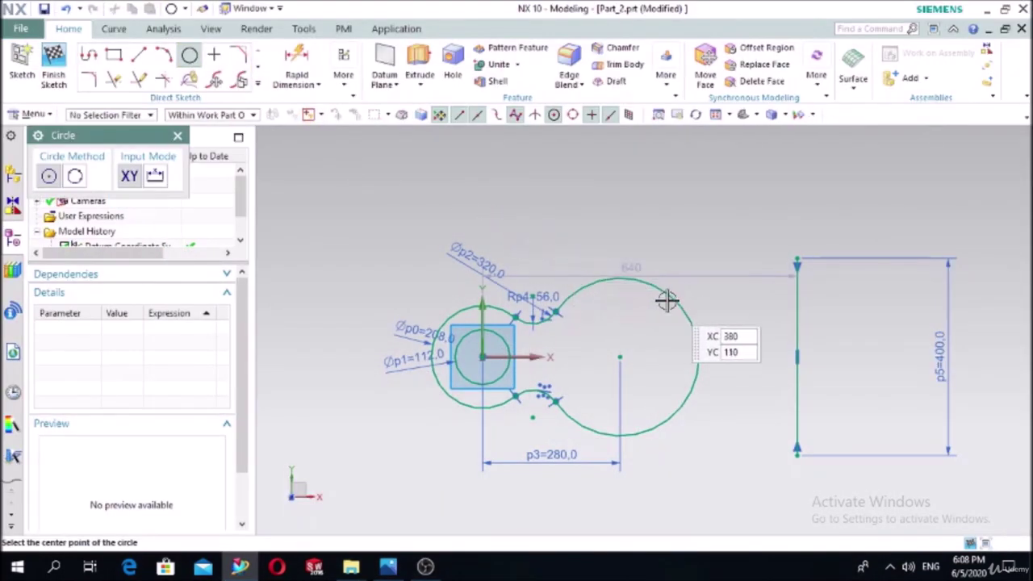
{"action": "left_click", "coordinate": [390, 566]}
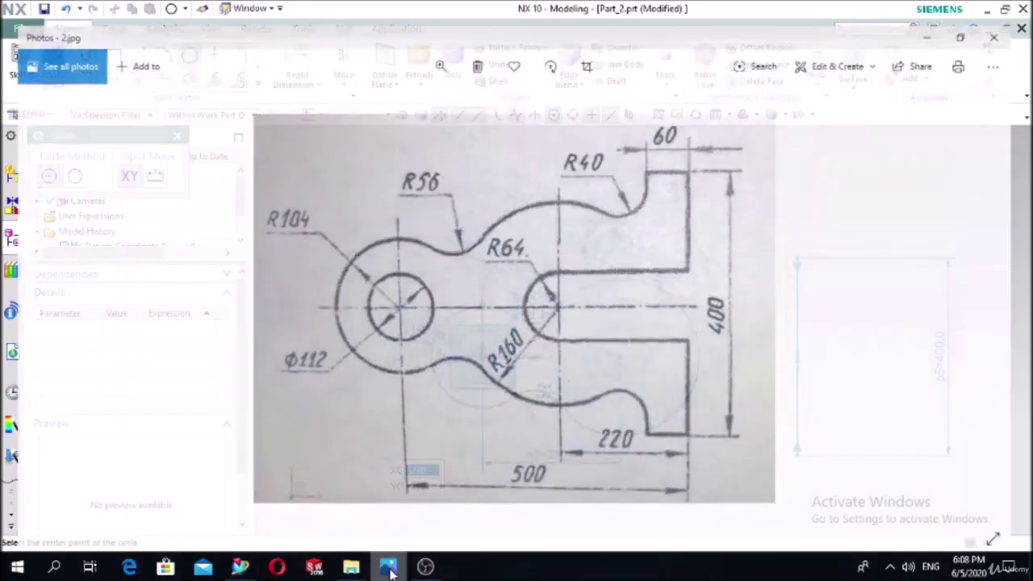
{"action": "left_click", "coordinate": [391, 567]}
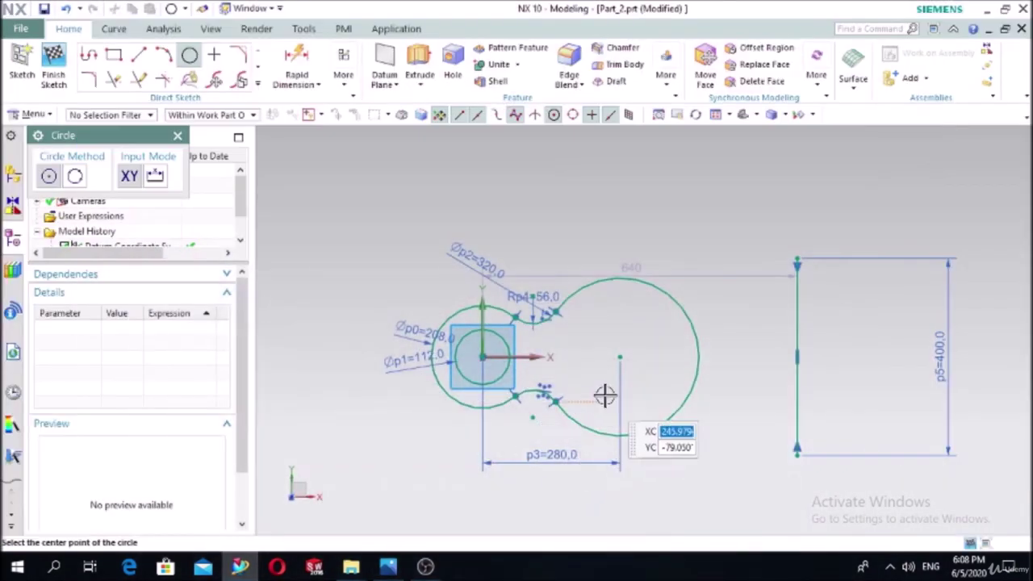
{"action": "left_click", "coordinate": [620, 357]}
{"action": "left_click", "coordinate": [650, 331]}
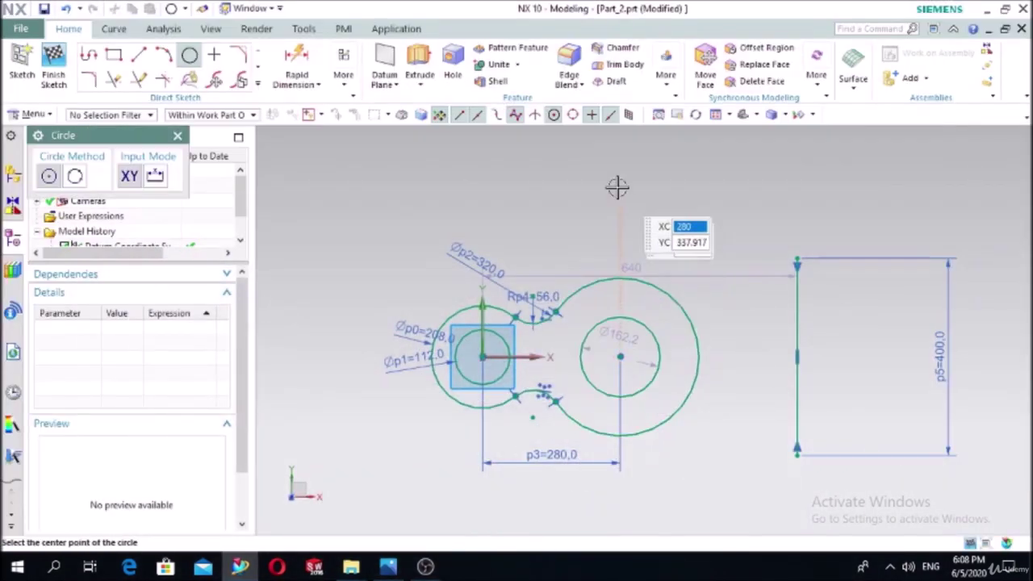
Dimension the new inner circle's diameter and set it to 64*2
{"action": "left_click", "coordinate": [296, 62]}
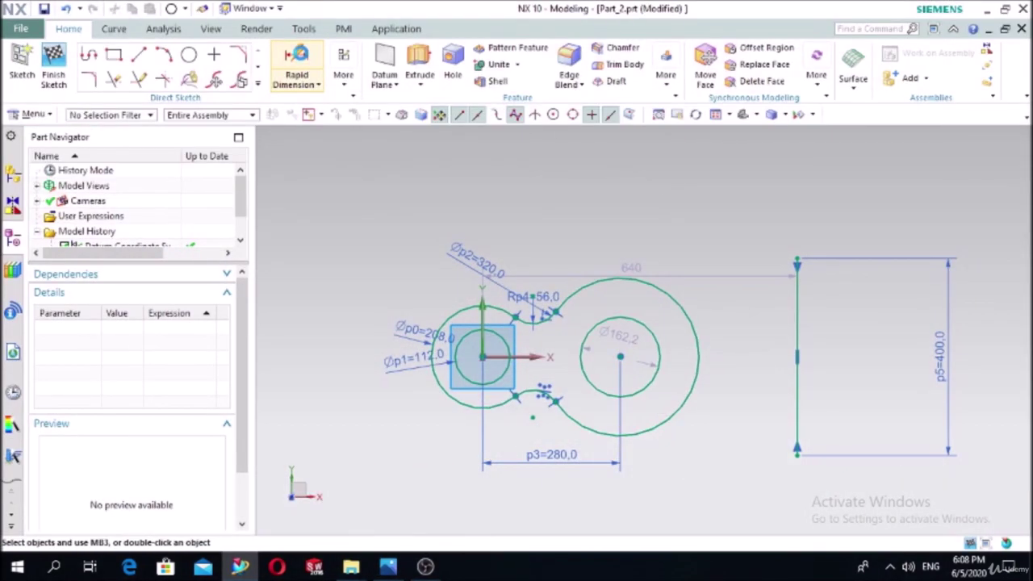
{"action": "left_click", "coordinate": [621, 318]}
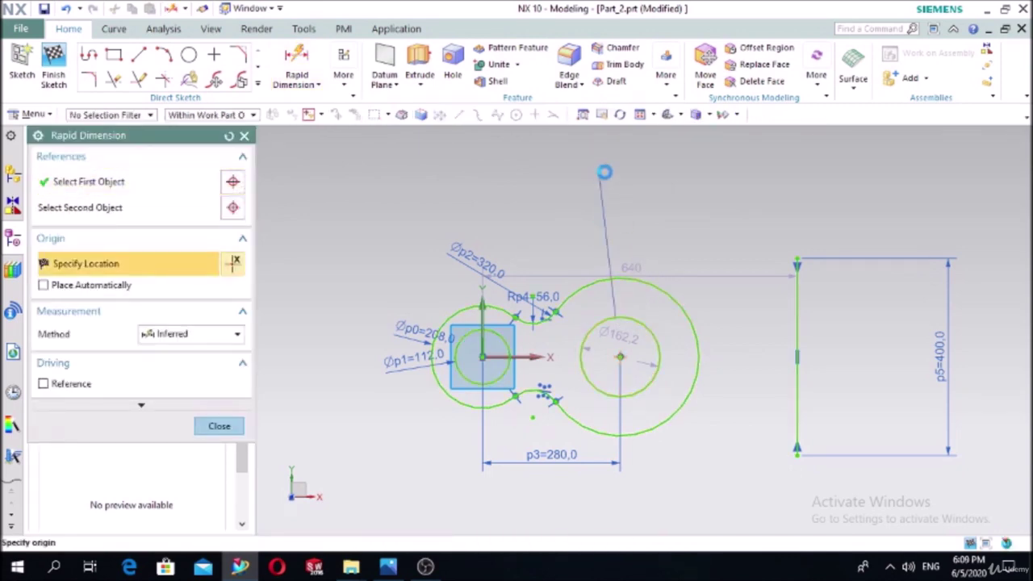
{"action": "left_click", "coordinate": [605, 168]}
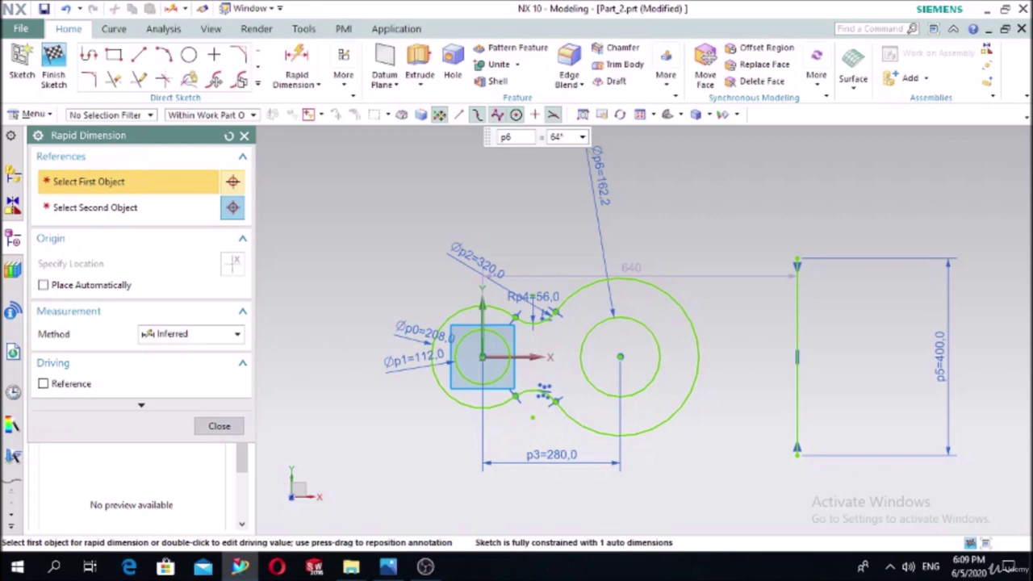
{"action": "type", "text": "64*2"}
{"action": "key", "text": "Return"}
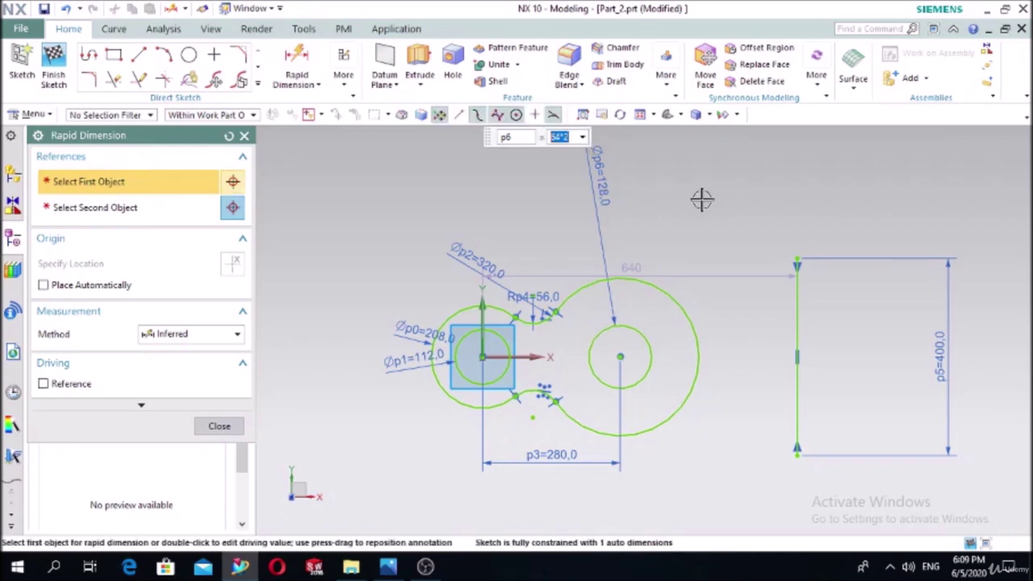
{"action": "left_click", "coordinate": [219, 425]}
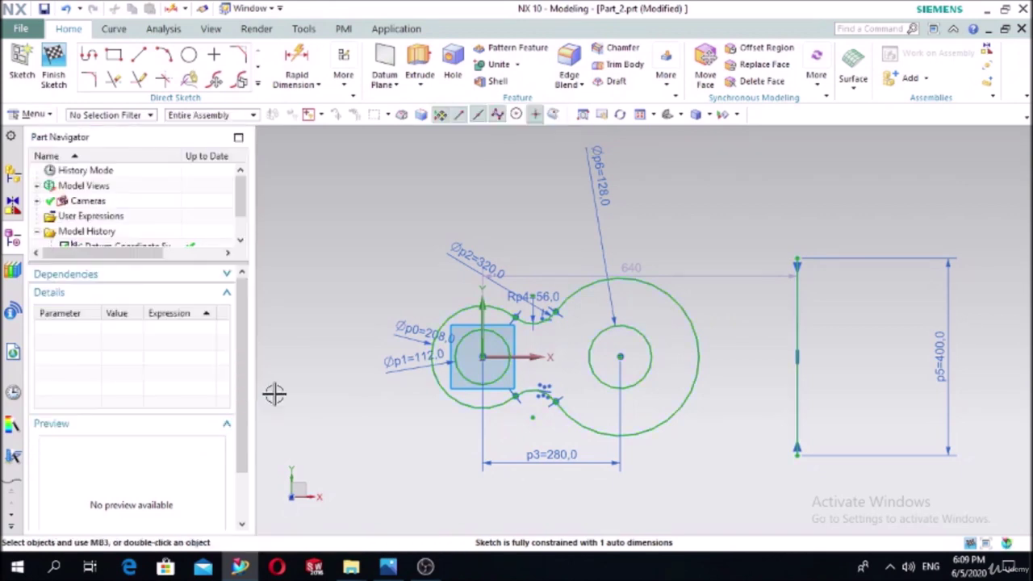
Sketch a horizontal line about 226 long from the top of the 128 circle towards the vertical line
{"action": "left_click", "coordinate": [139, 54]}
{"action": "scroll", "coordinate": [674, 315], "scroll_direction": "up", "scroll_amount": 2}
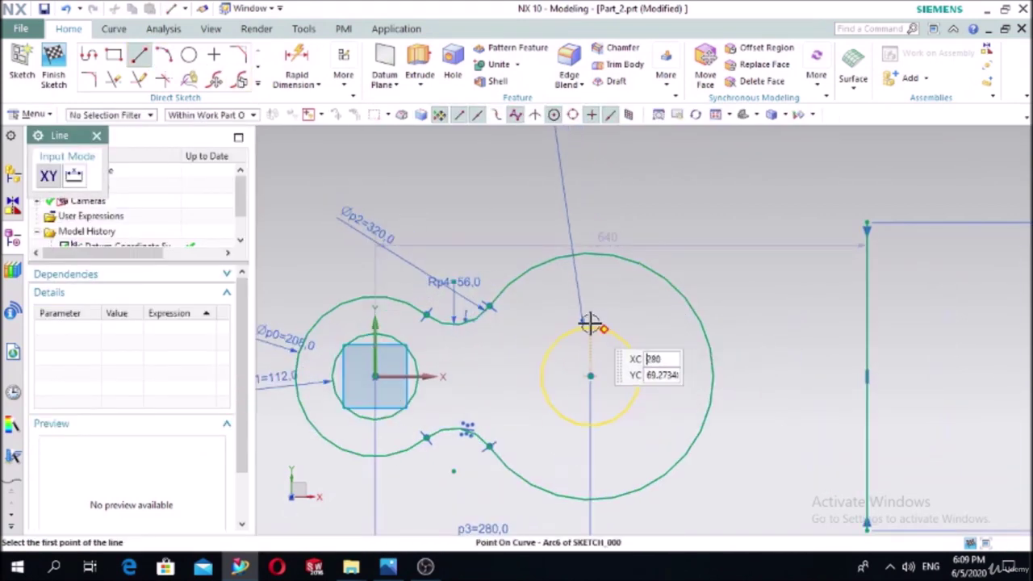
{"action": "left_click", "coordinate": [590, 328]}
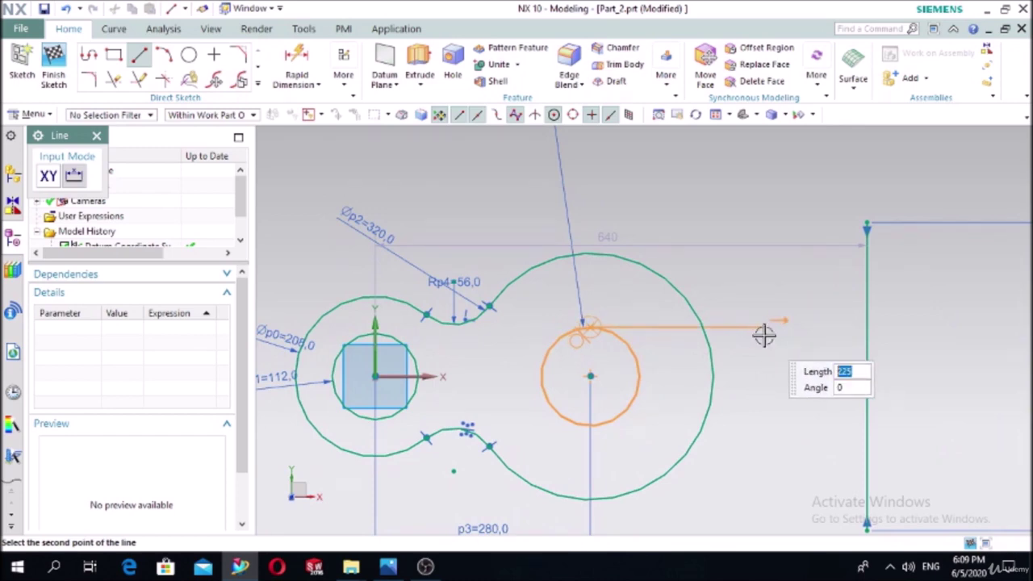
{"action": "left_click", "coordinate": [764, 333]}
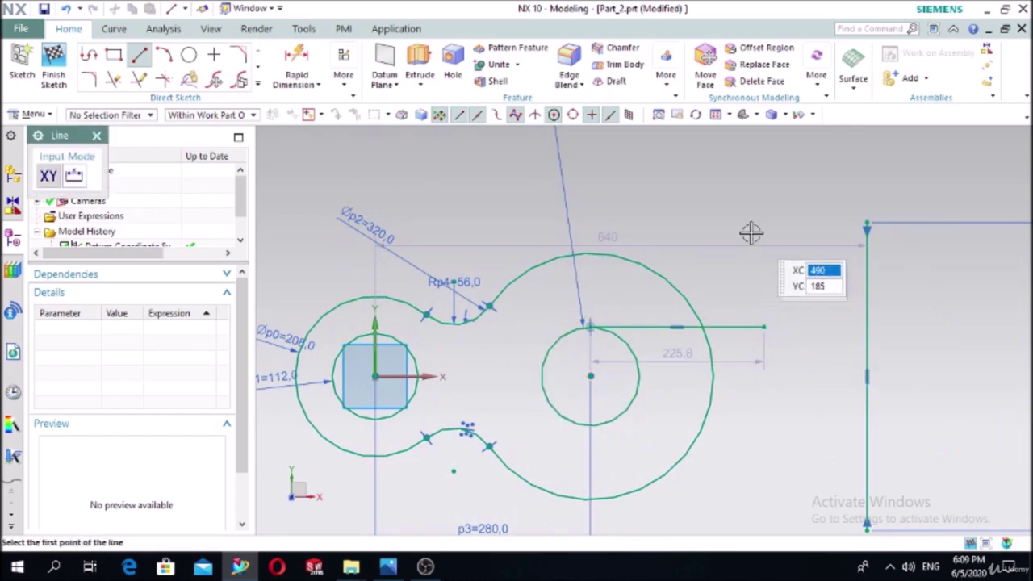
{"action": "key", "text": "Escape"}
Extend the horizontal slot line to the 400 vertical line with Quick Extend and compare with the reference drawing
{"action": "left_click", "coordinate": [138, 81]}
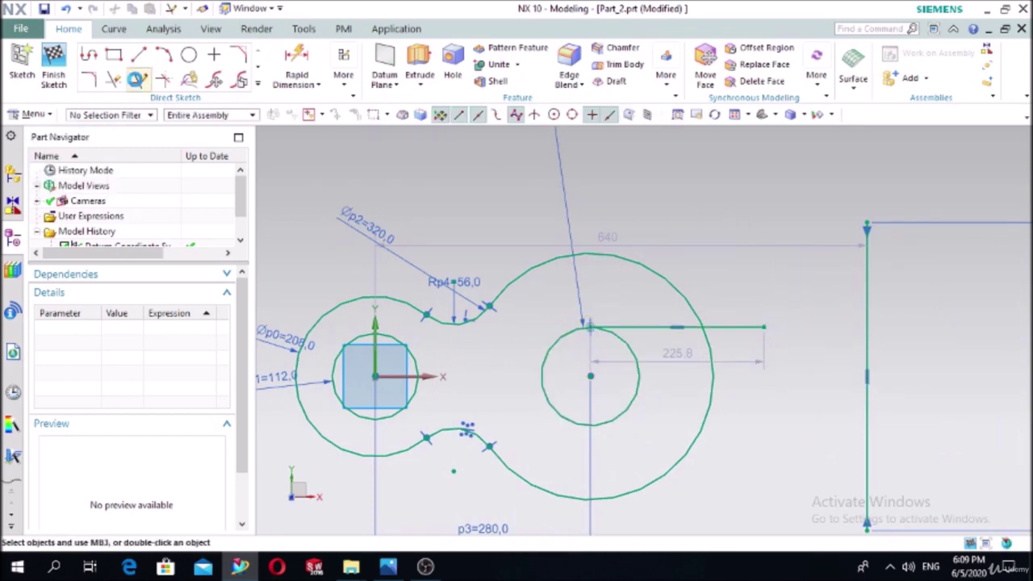
{"action": "left_click", "coordinate": [749, 327]}
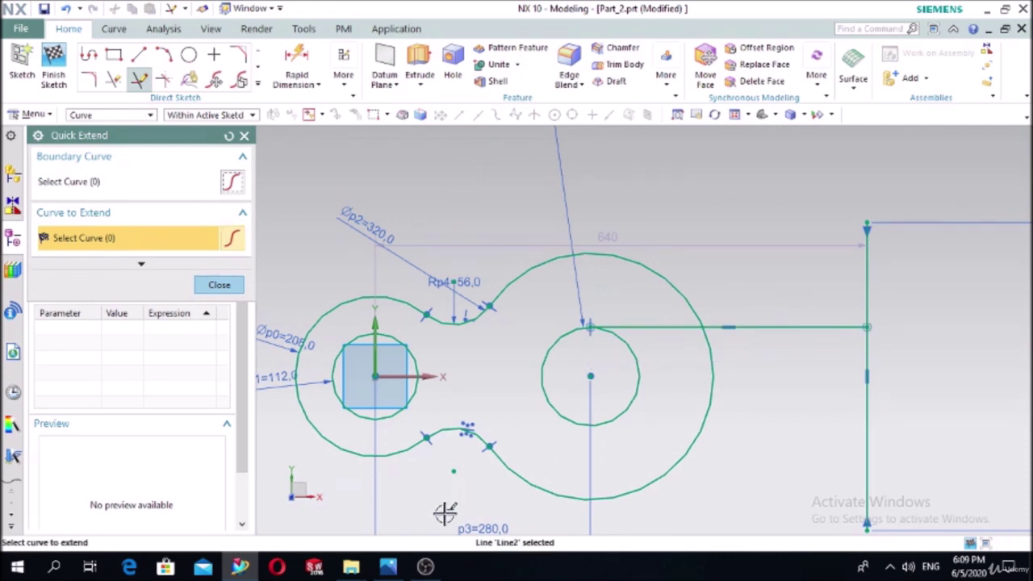
{"action": "left_click", "coordinate": [388, 567]}
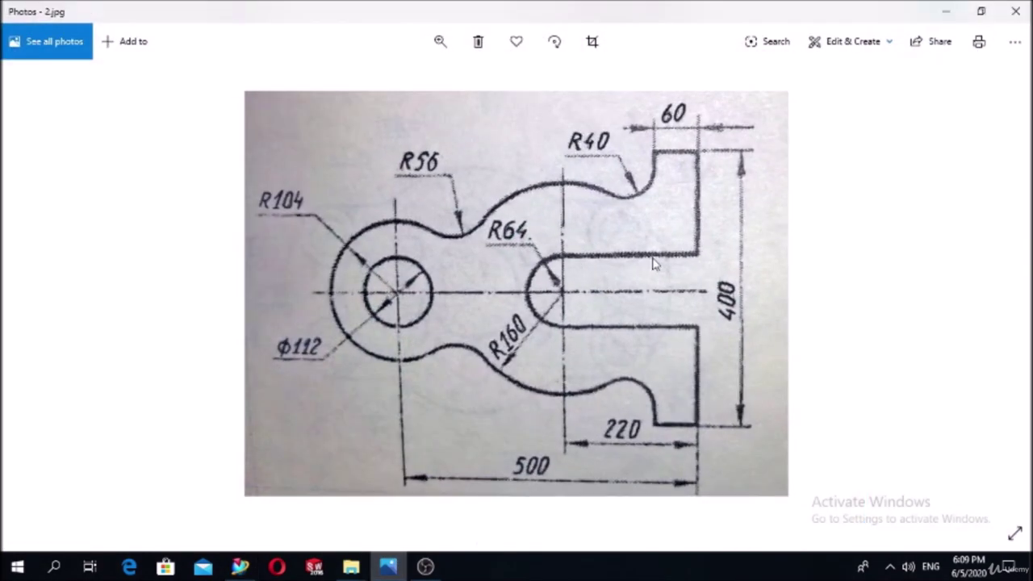
{"action": "left_click", "coordinate": [388, 566]}
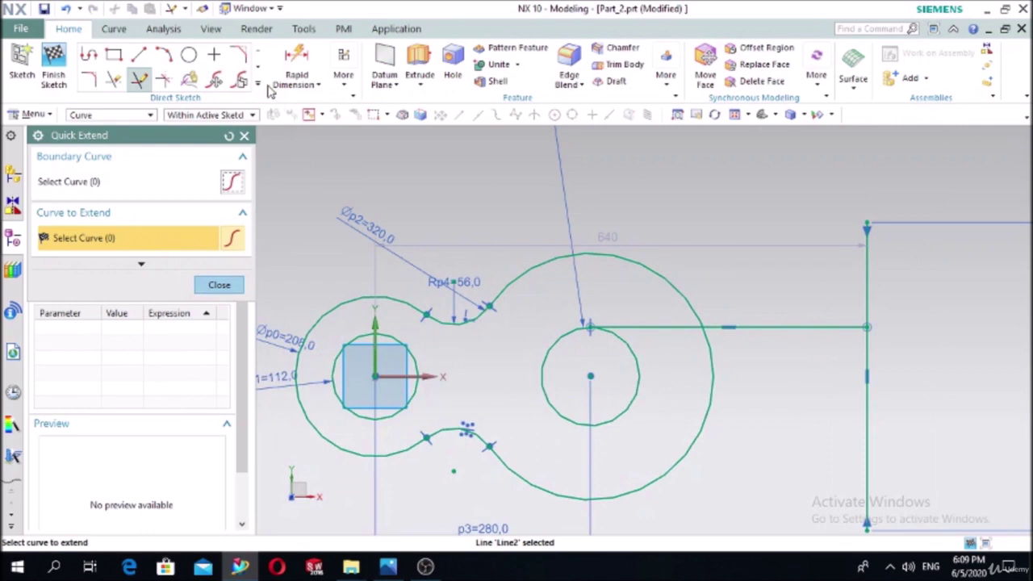
{"action": "left_click", "coordinate": [220, 284]}
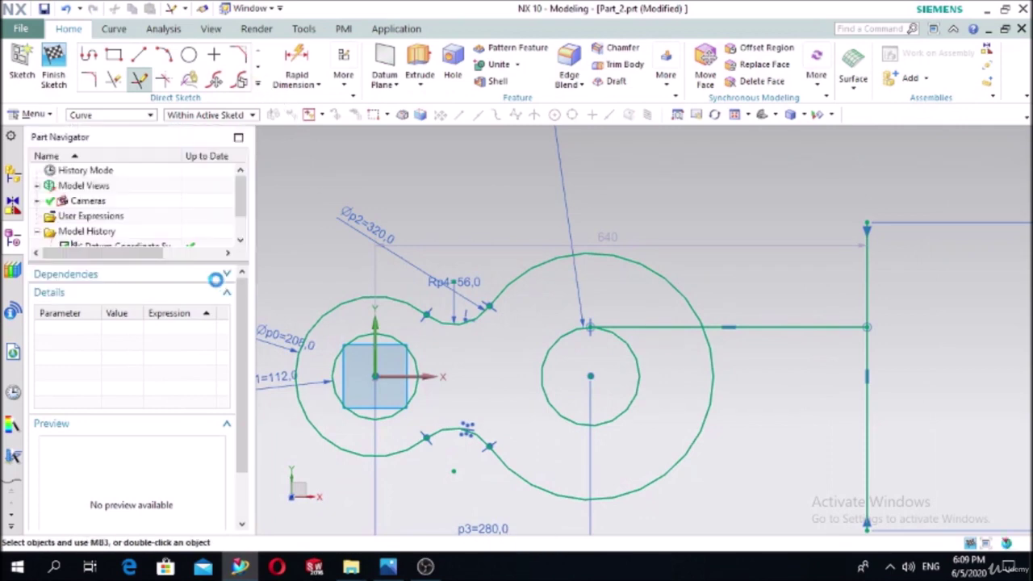
Mirror the horizontal slot line about the sketch's X axis
{"action": "left_click", "coordinate": [260, 85]}
{"action": "left_click", "coordinate": [91, 203]}
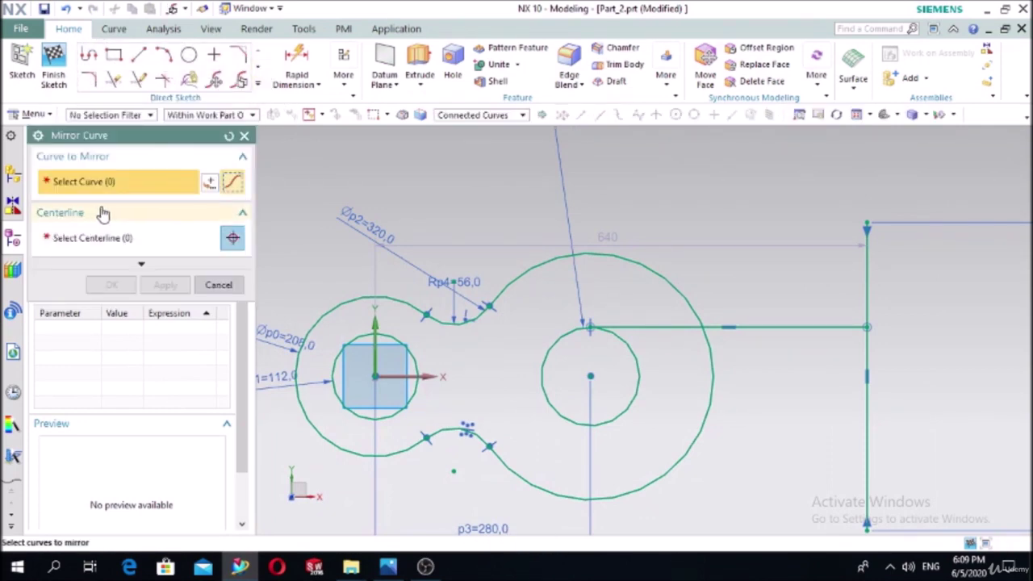
{"action": "left_click", "coordinate": [797, 325]}
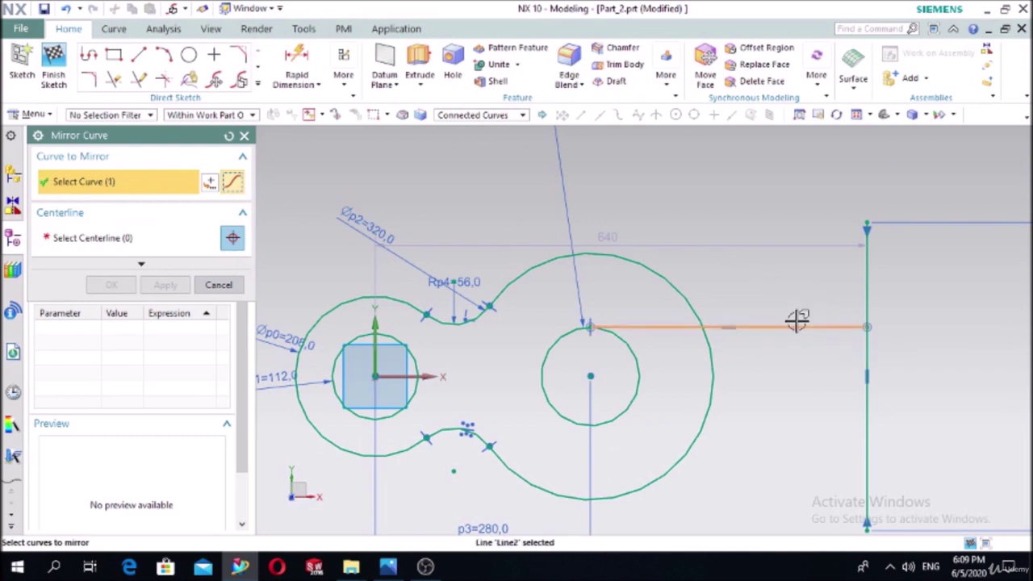
{"action": "left_click", "coordinate": [101, 240]}
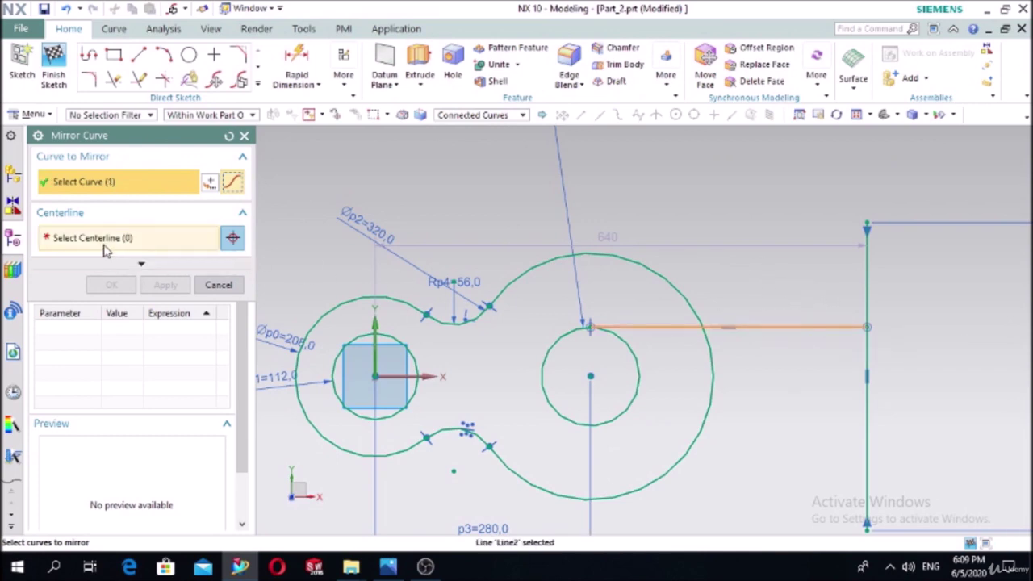
{"action": "left_click", "coordinate": [419, 374]}
{"action": "left_click", "coordinate": [120, 287]}
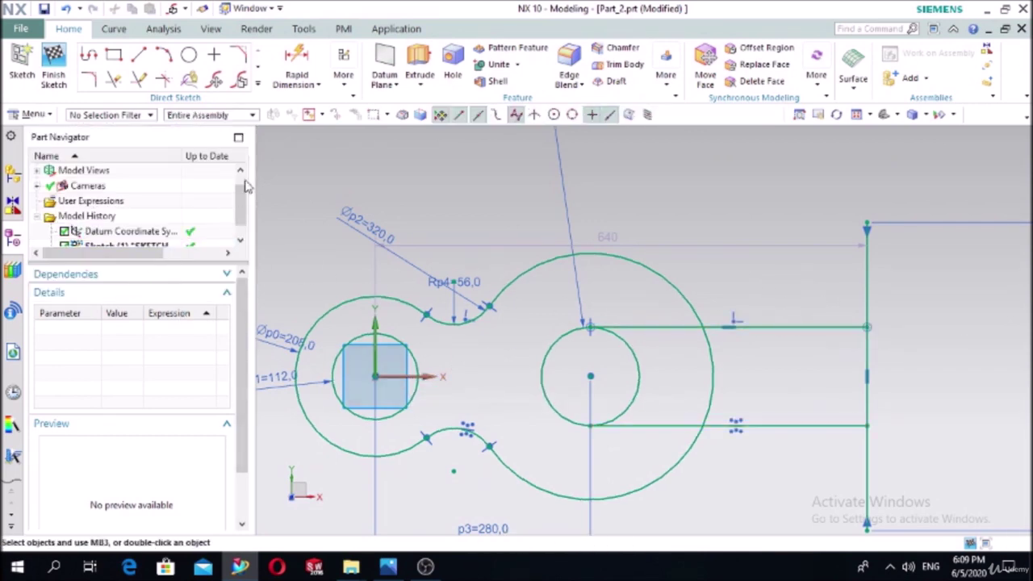
Apply a tangent constraint between the mirrored lower slot line and the 128 circle
{"action": "left_click", "coordinate": [345, 88]}
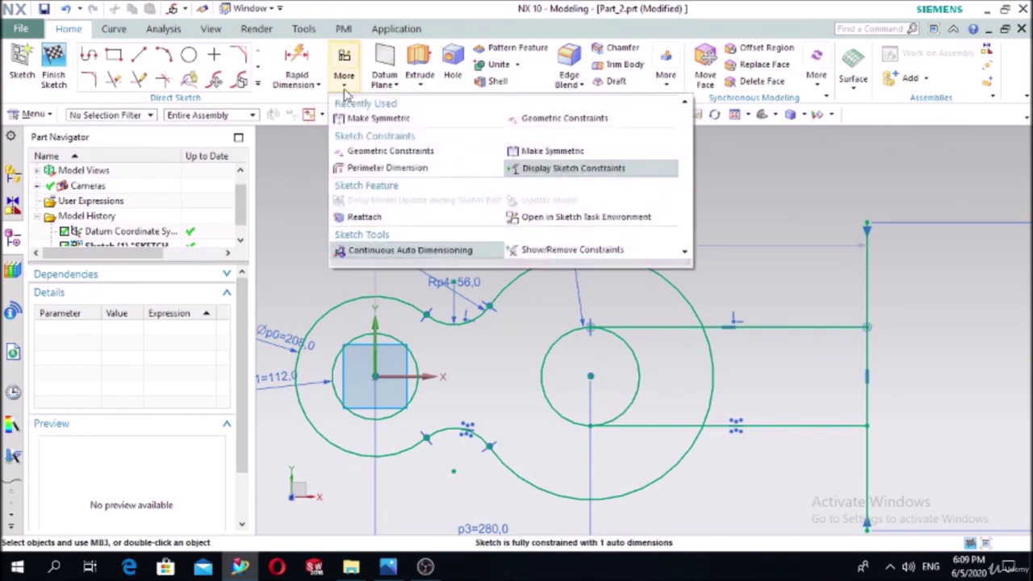
{"action": "left_click", "coordinate": [379, 151]}
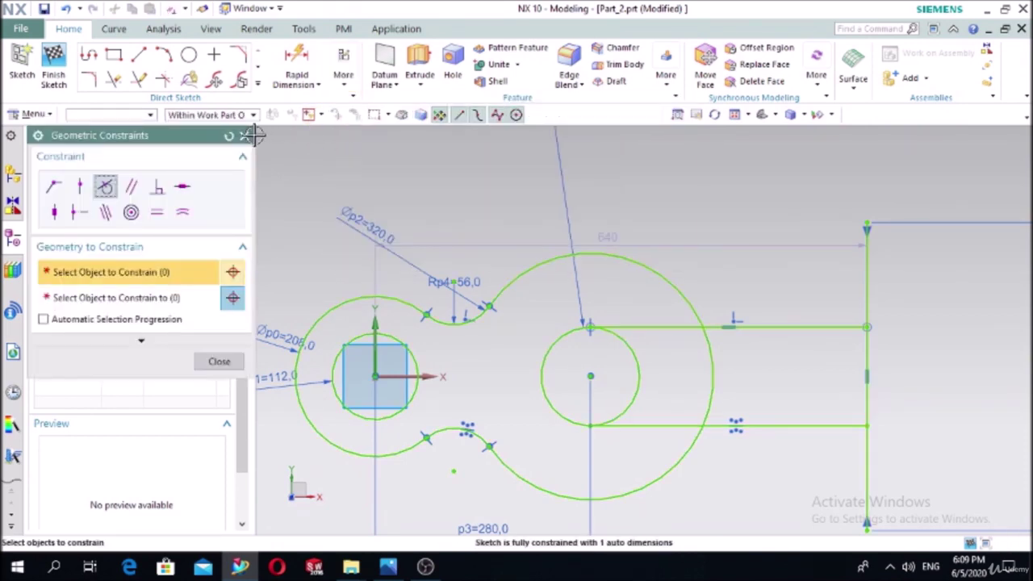
{"action": "left_click", "coordinate": [618, 425]}
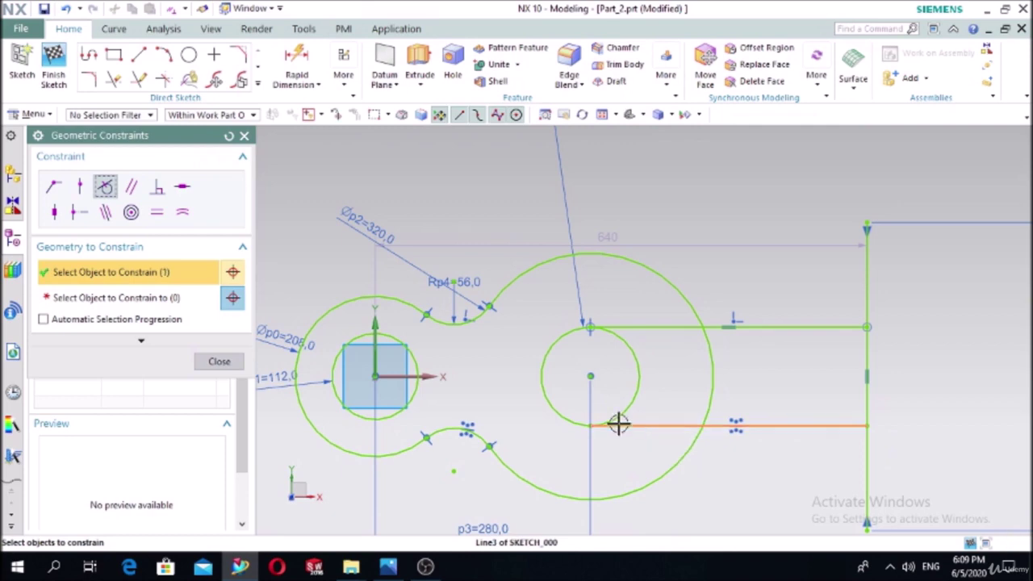
{"action": "left_click", "coordinate": [568, 415]}
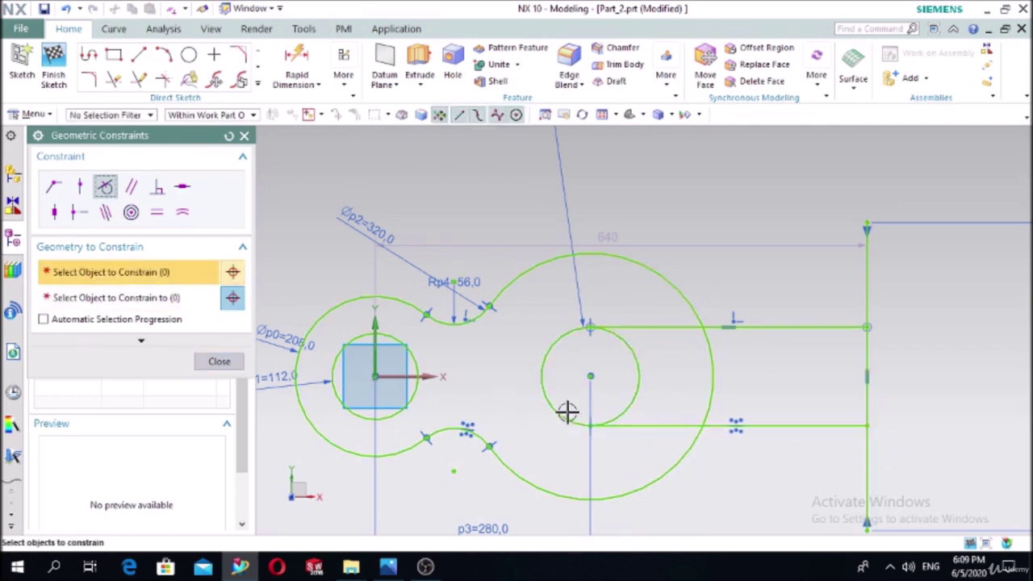
{"action": "left_click", "coordinate": [221, 364]}
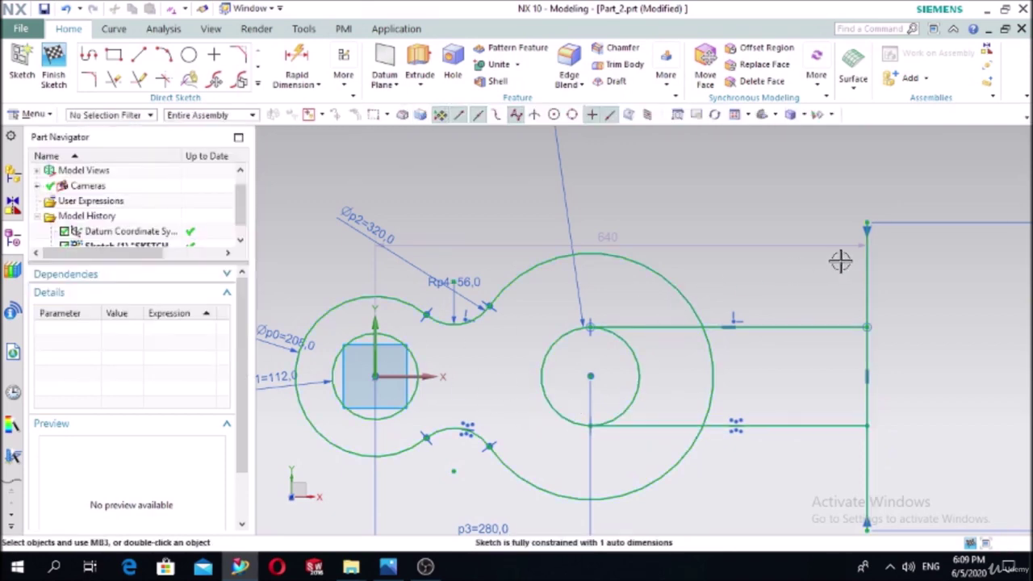
Check the reference drawing, then sketch a horizontal line about 85 long from the upper end of the 400 vertical line towards the circles
{"action": "scroll", "coordinate": [839, 259], "scroll_direction": "down", "scroll_amount": 2}
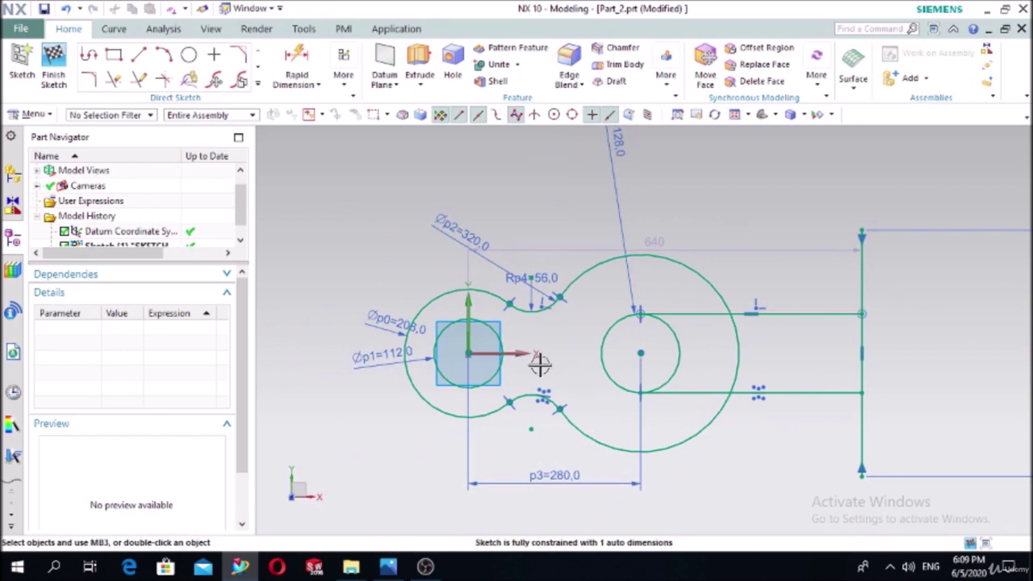
{"action": "left_click", "coordinate": [388, 567]}
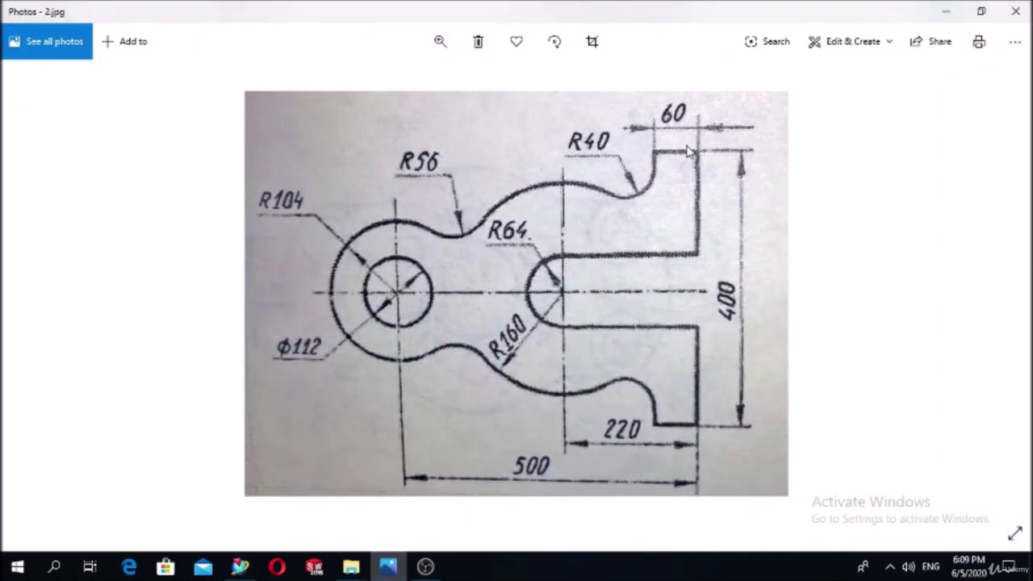
{"action": "left_click", "coordinate": [388, 566]}
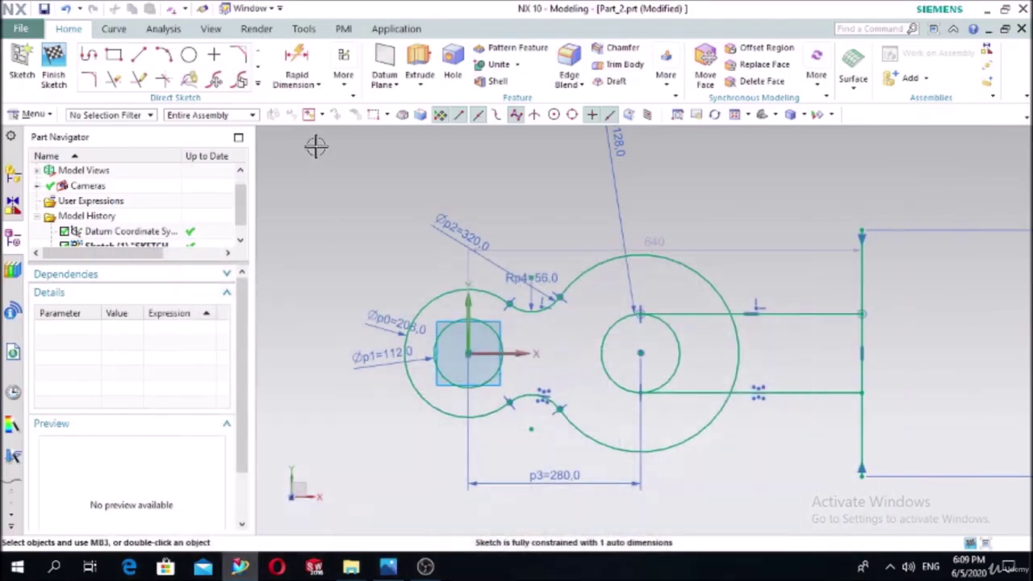
{"action": "left_click", "coordinate": [139, 55]}
{"action": "scroll", "coordinate": [883, 224], "scroll_direction": "up", "scroll_amount": 3}
{"action": "left_click", "coordinate": [849, 233]}
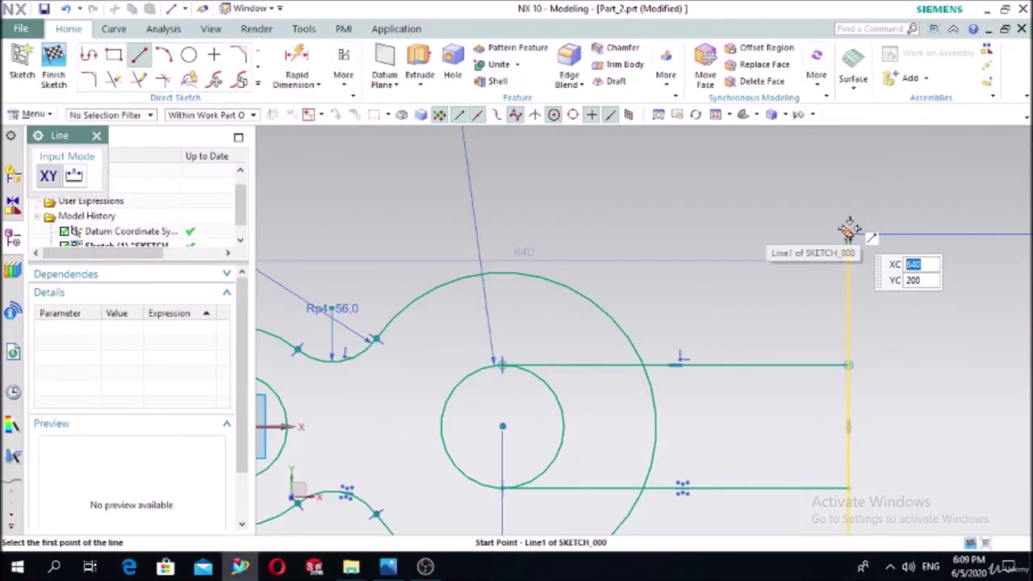
{"action": "left_click", "coordinate": [769, 230]}
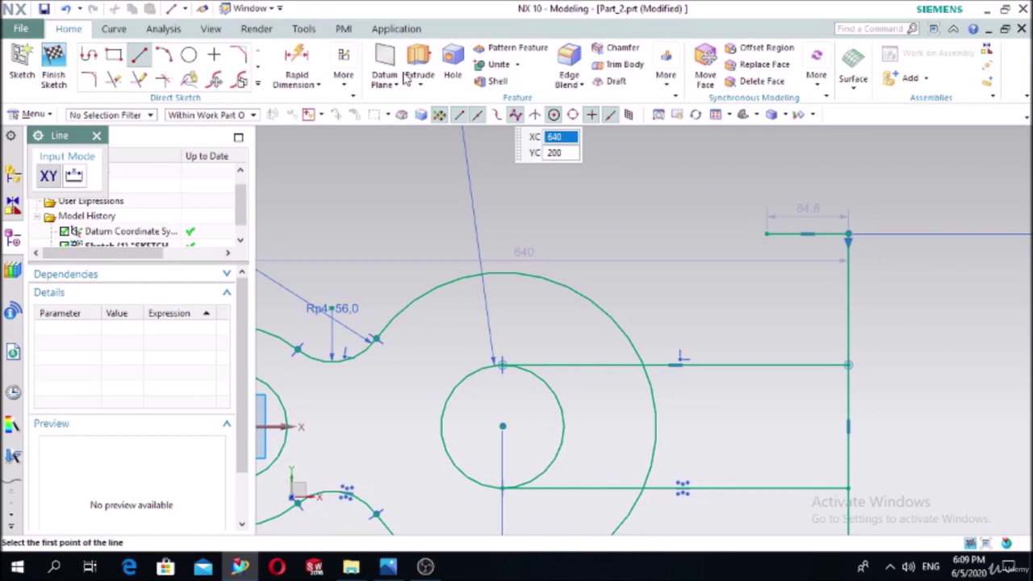
Dimension the upper short horizontal line's length and set it to 60
{"action": "left_click", "coordinate": [296, 64]}
{"action": "left_click", "coordinate": [779, 229]}
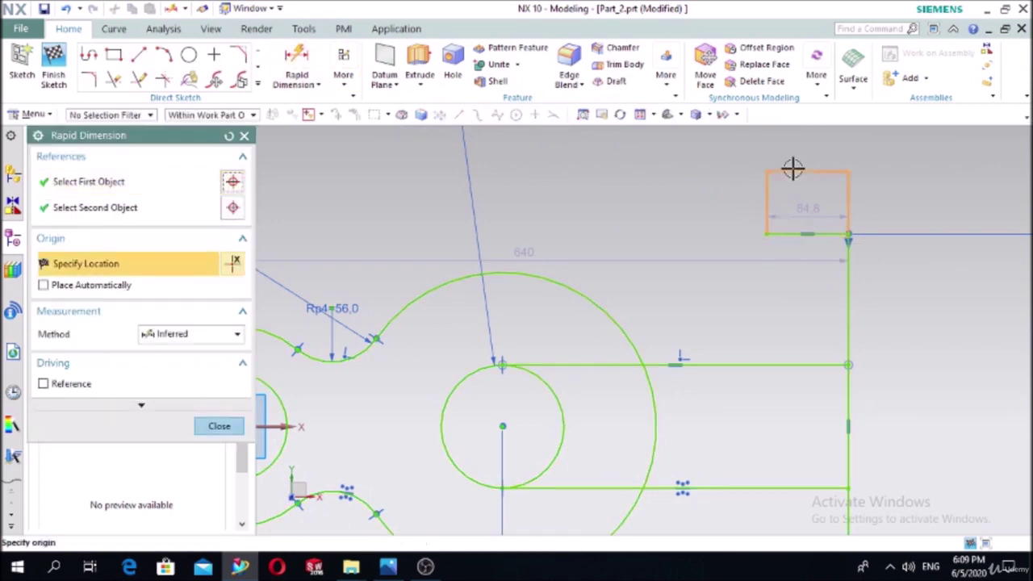
{"action": "left_click", "coordinate": [879, 154]}
{"action": "type", "text": "60"}
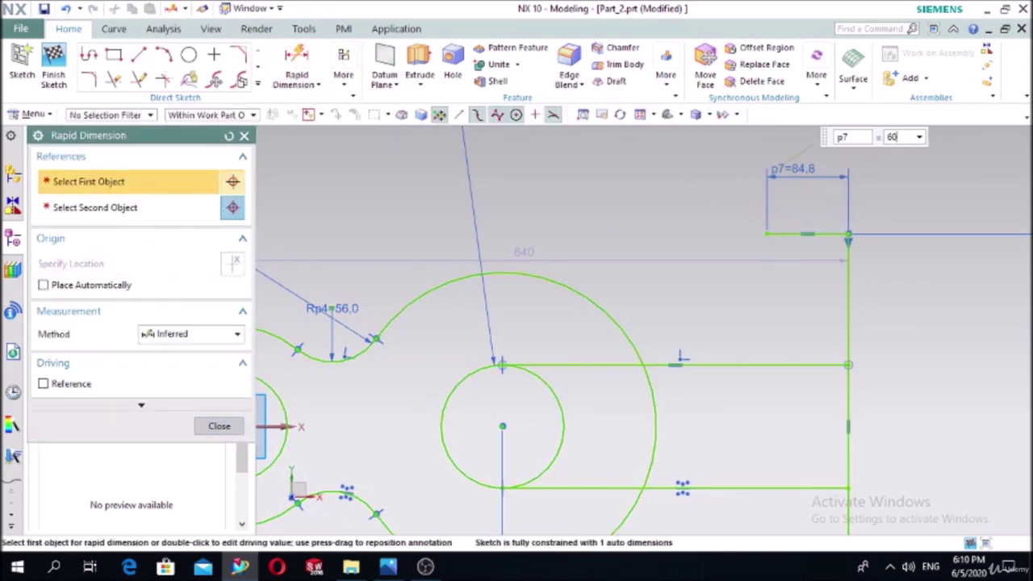
{"action": "left_click", "coordinate": [218, 426]}
Sketch a horizontal line about 80 long from the lower end of the 400 vertical line towards the circles
{"action": "key", "text": "ctrl+q"}
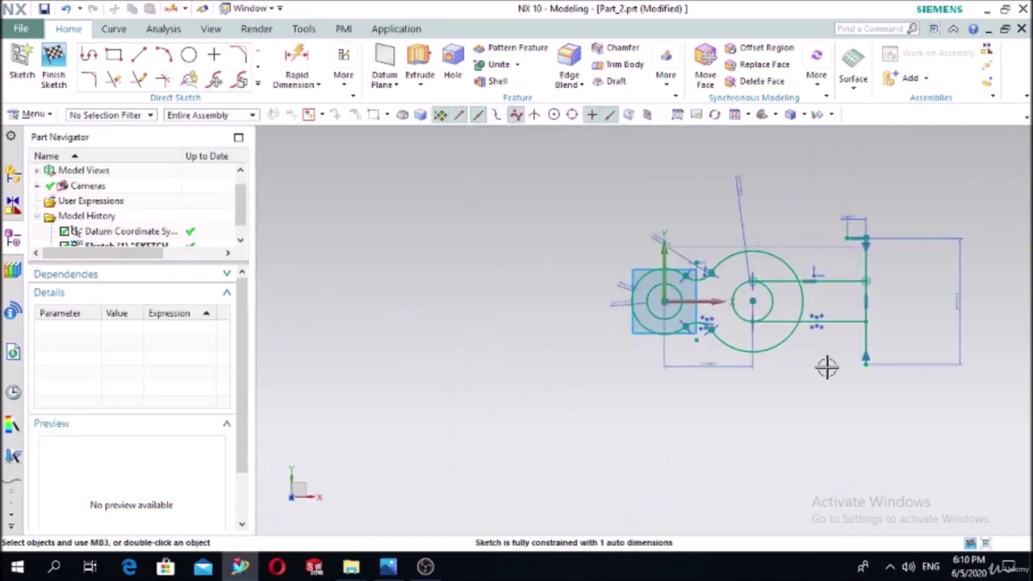
{"action": "scroll", "coordinate": [826, 367], "scroll_direction": "up", "scroll_amount": 5}
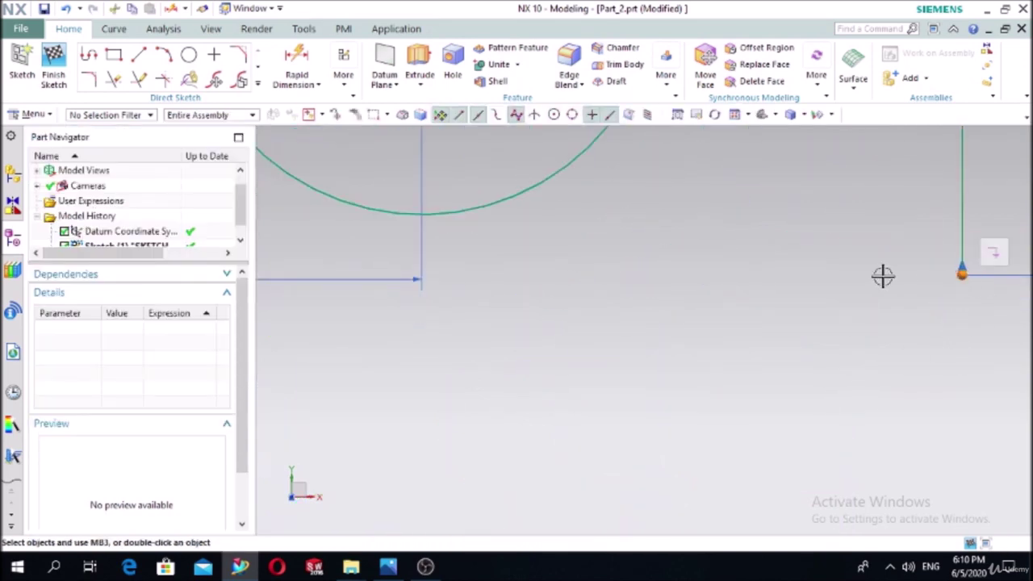
{"action": "left_click", "coordinate": [140, 54]}
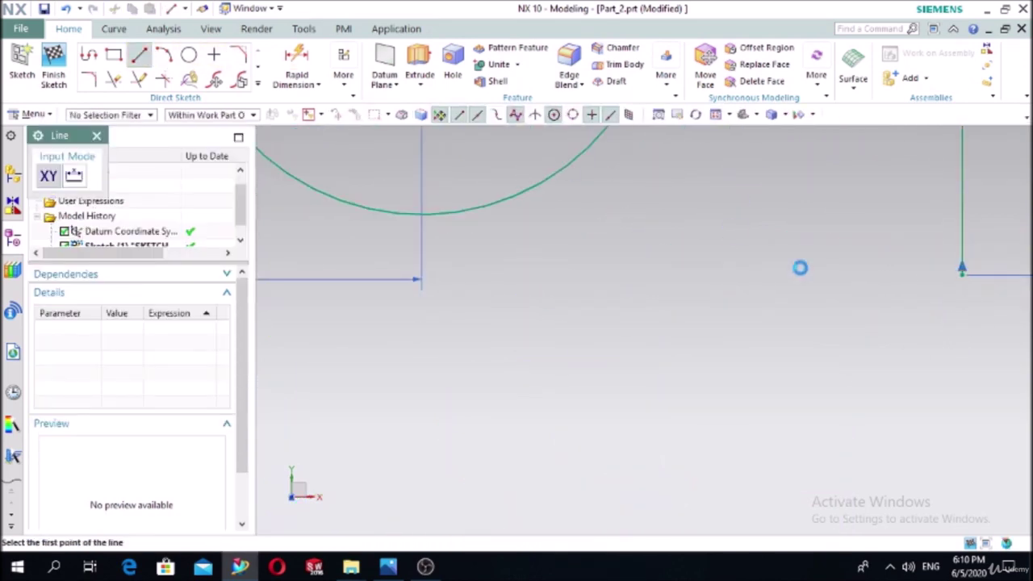
{"action": "left_click", "coordinate": [958, 273]}
{"action": "left_click", "coordinate": [841, 276]}
{"action": "key", "text": "Escape"}
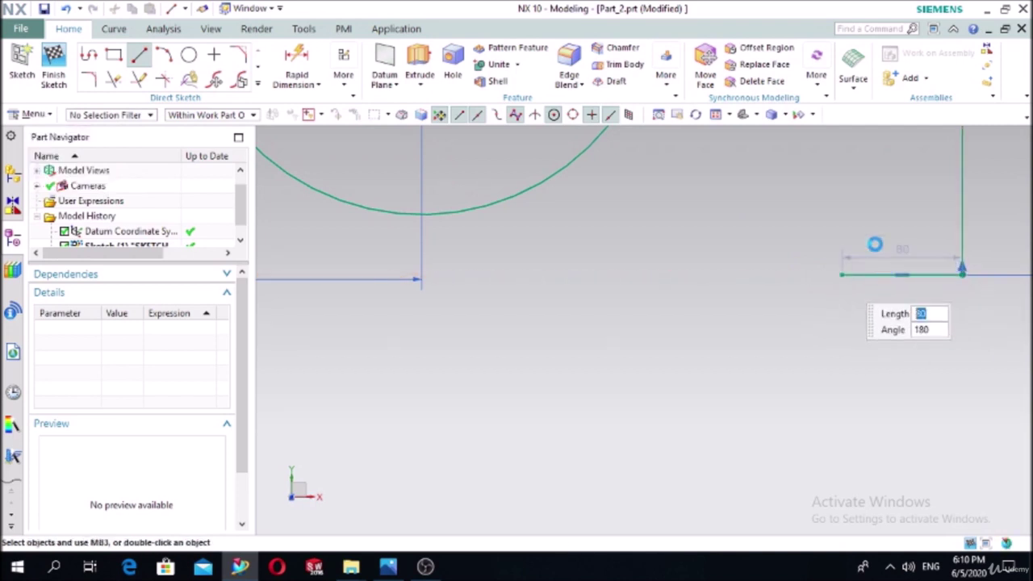
Dimension the lower short horizontal line's length and set it to 60
{"action": "left_click", "coordinate": [296, 65]}
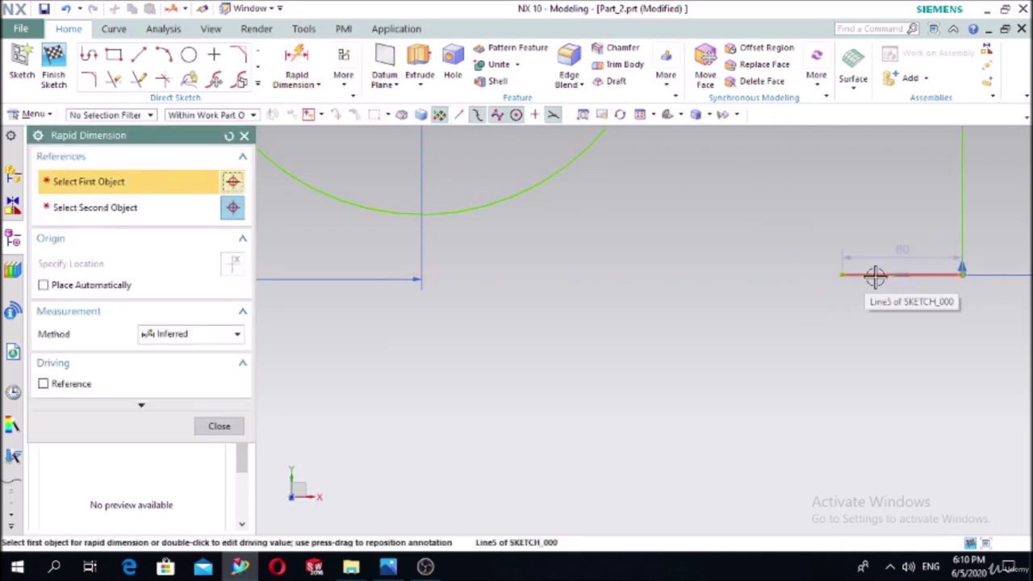
{"action": "left_click", "coordinate": [877, 277]}
{"action": "left_click", "coordinate": [890, 363]}
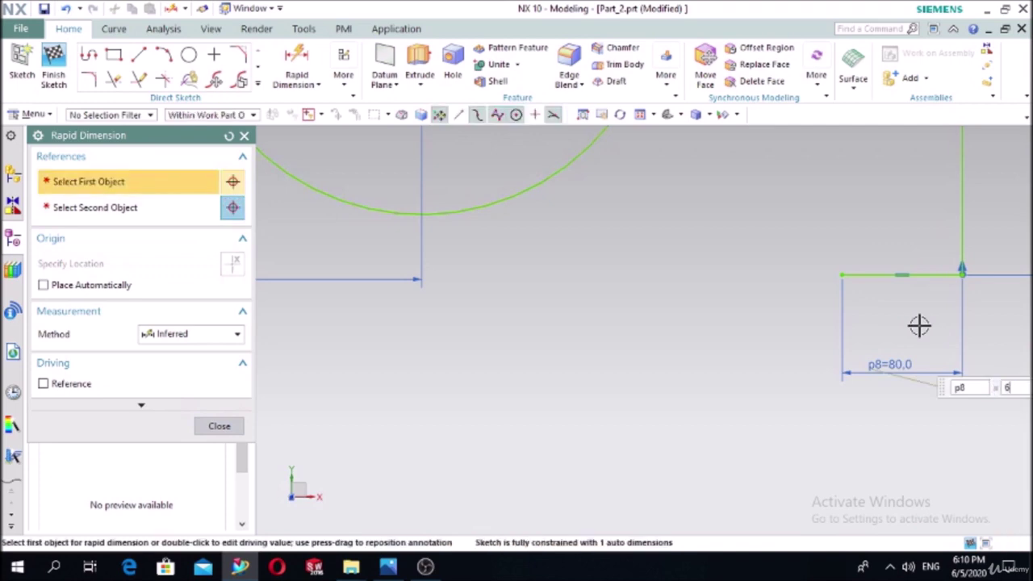
{"action": "type", "text": "60"}
{"action": "key", "text": "Return"}
{"action": "left_click", "coordinate": [218, 425]}
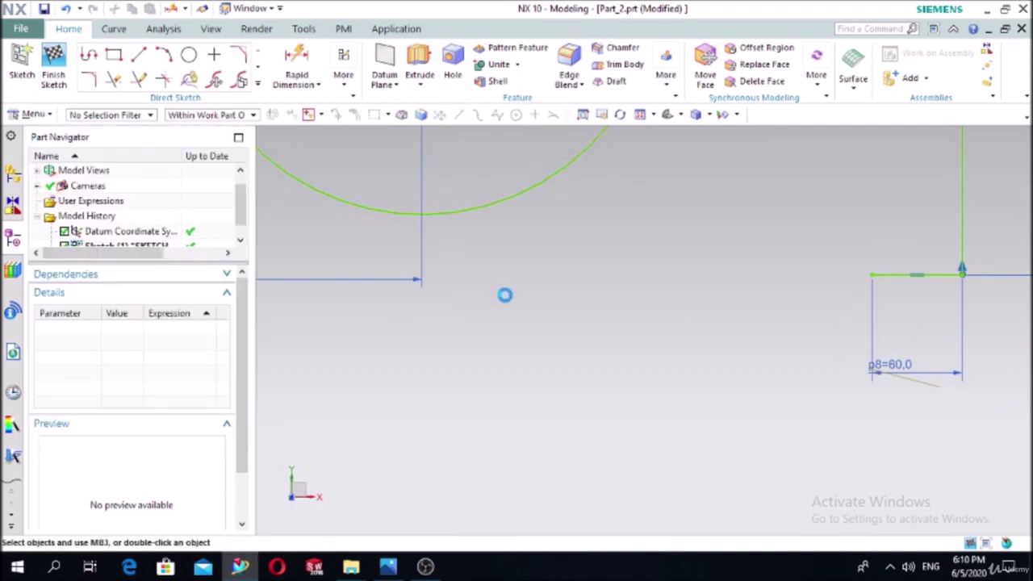
Check the reference drawing and sketch a vertical line about 89 long downwards from the free end of the upper 60 line
{"action": "scroll", "coordinate": [696, 288], "scroll_direction": "down", "scroll_amount": 5}
{"action": "scroll", "coordinate": [812, 240], "scroll_direction": "up", "scroll_amount": 4}
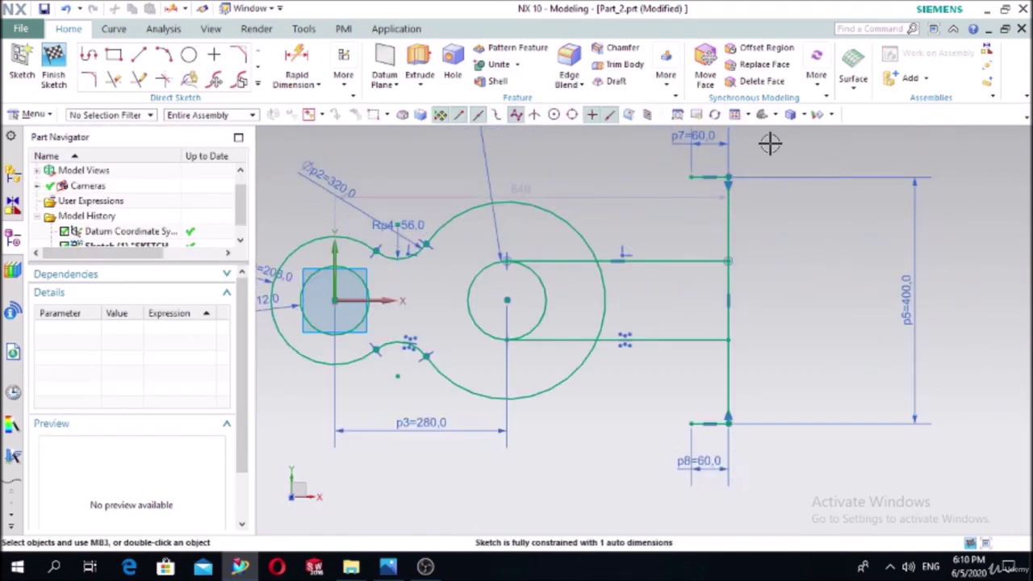
{"action": "left_click", "coordinate": [139, 54]}
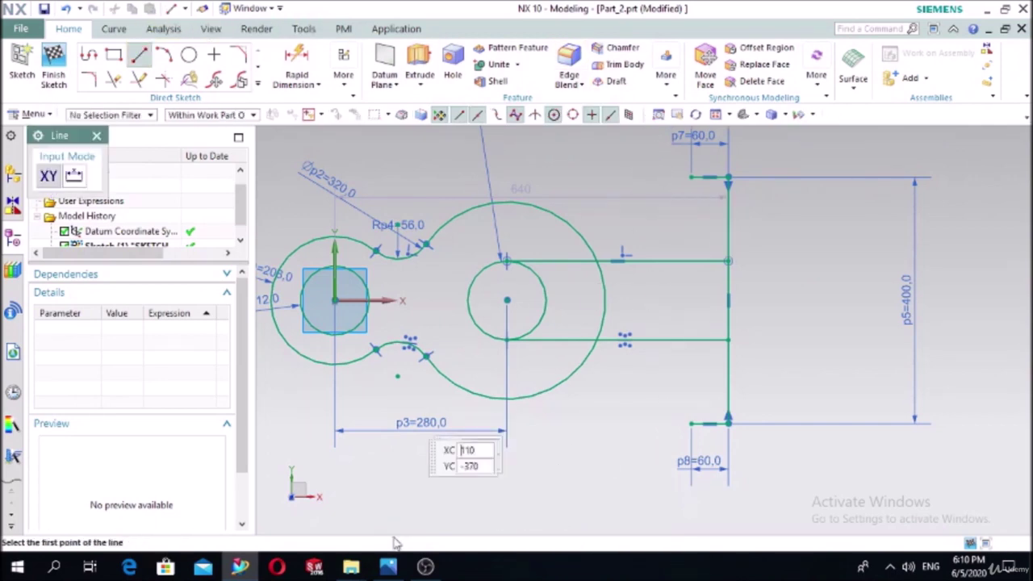
{"action": "left_click", "coordinate": [388, 567]}
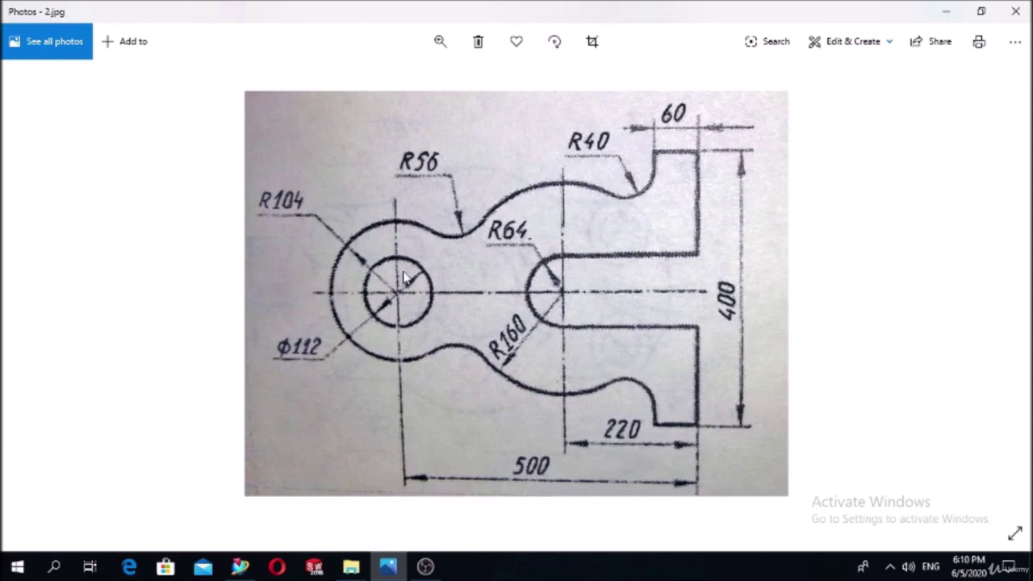
{"action": "left_click", "coordinate": [388, 568]}
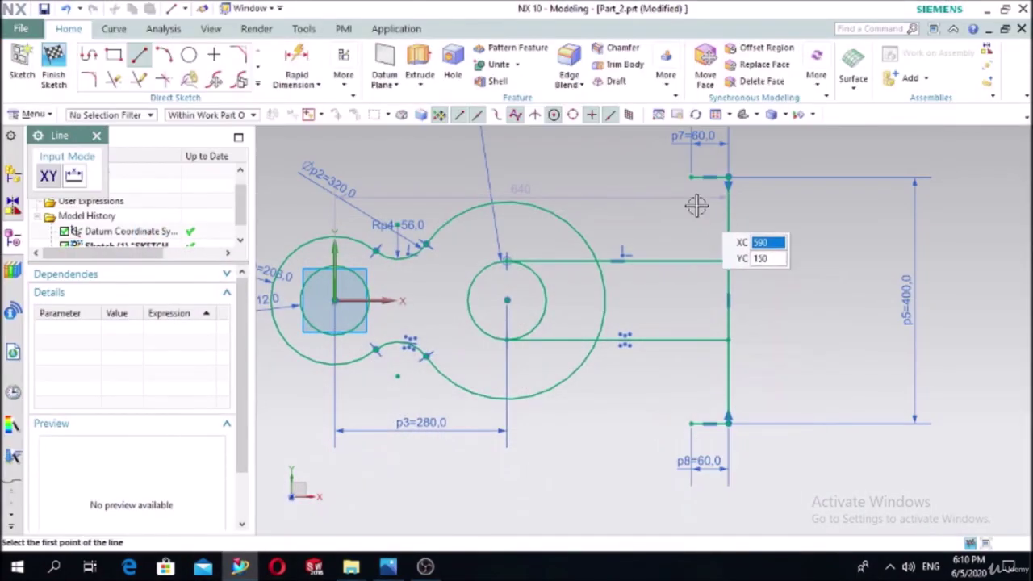
{"action": "left_click", "coordinate": [687, 178]}
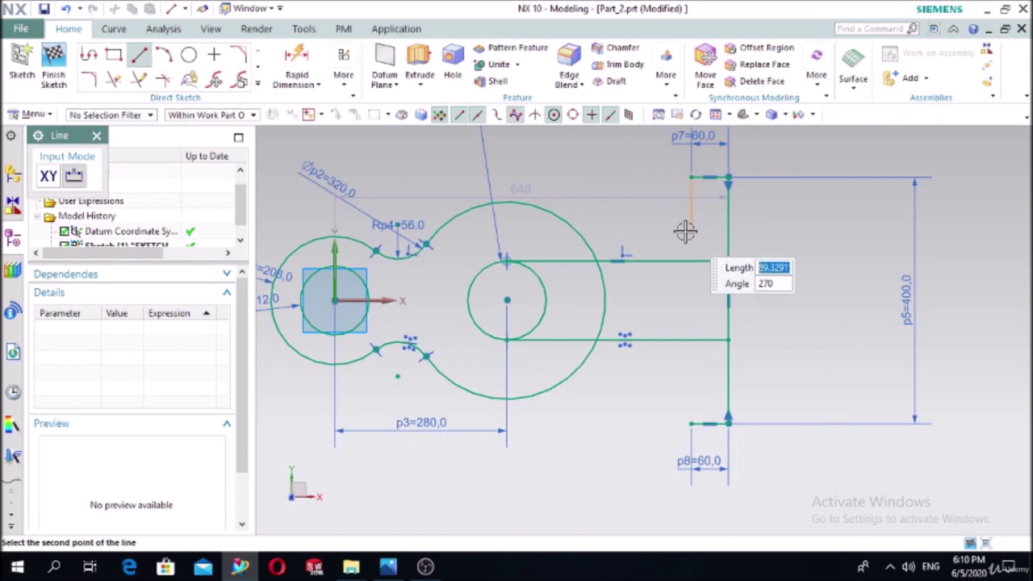
{"action": "left_click", "coordinate": [688, 233]}
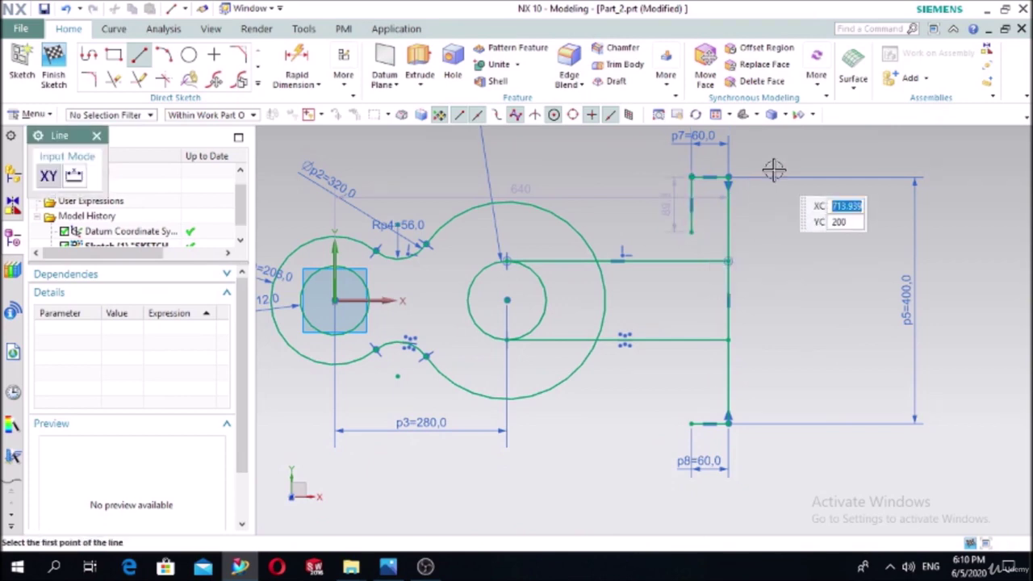
{"action": "key", "text": "Escape"}
Consult the reference drawing, then dimension the distance from the 128 circle's center to the 400 vertical line and set it to 220
{"action": "left_click", "coordinate": [388, 567]}
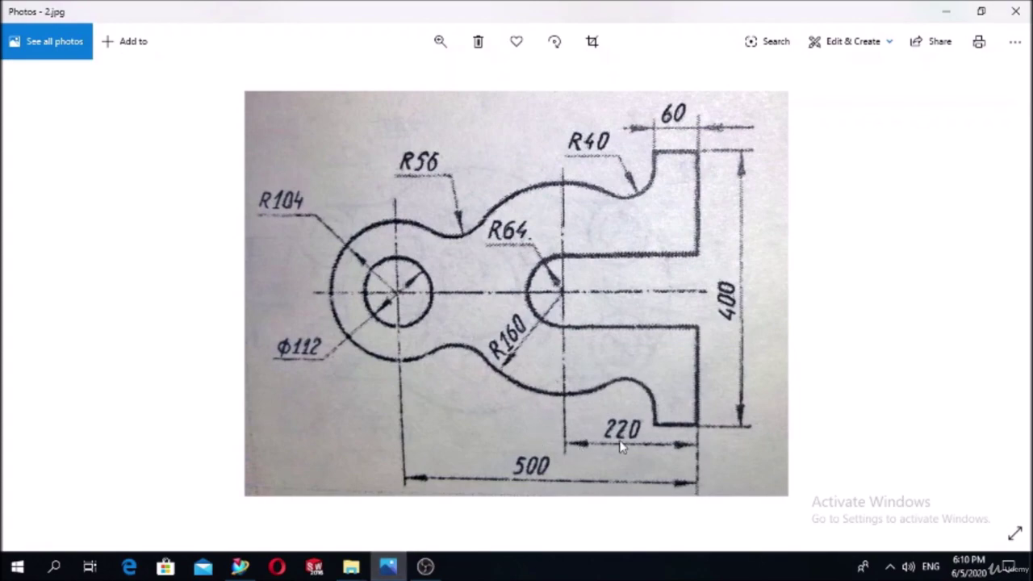
{"action": "left_click", "coordinate": [240, 567]}
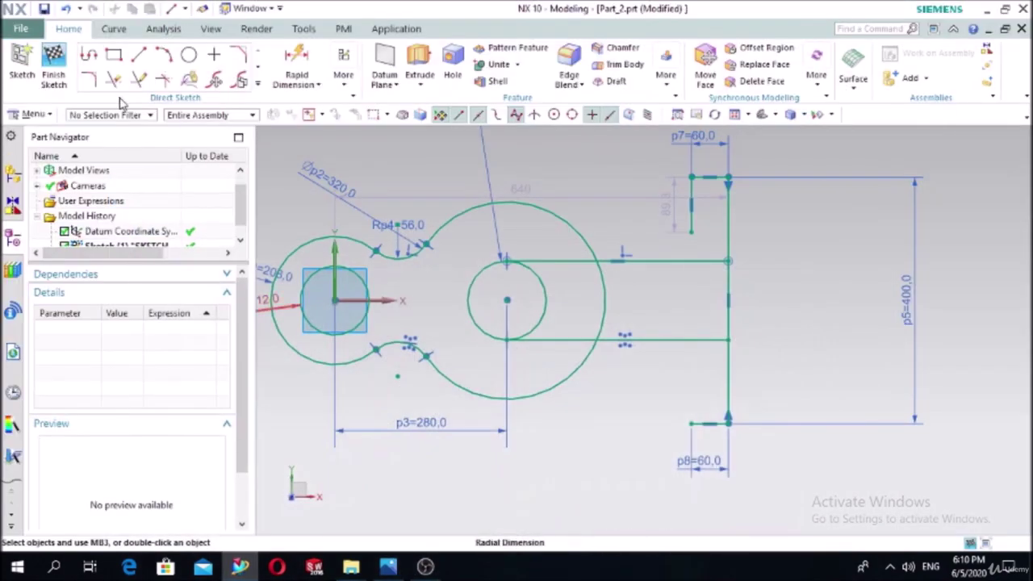
{"action": "left_click", "coordinate": [296, 65]}
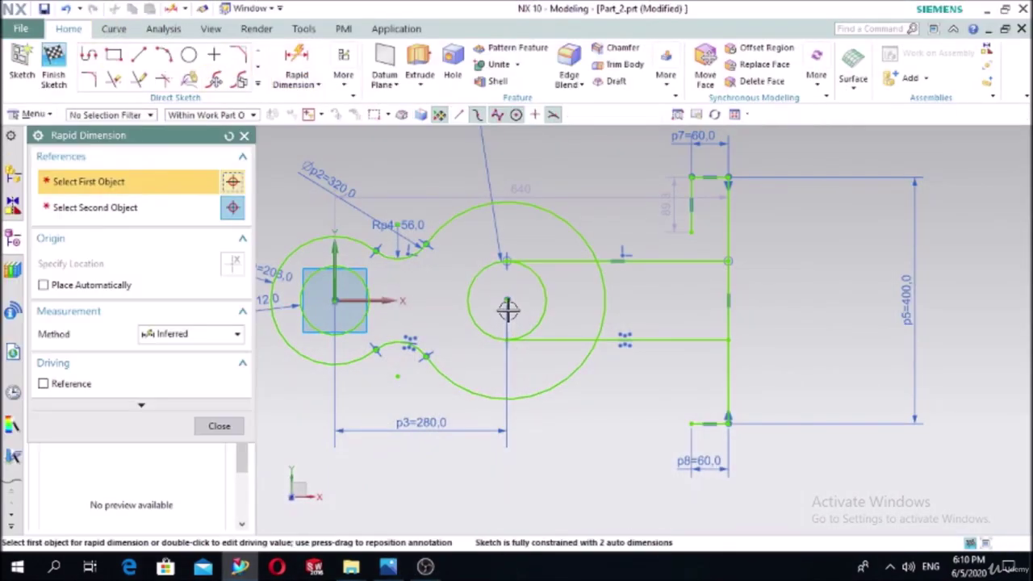
{"action": "left_click", "coordinate": [507, 301]}
{"action": "left_click", "coordinate": [731, 307]}
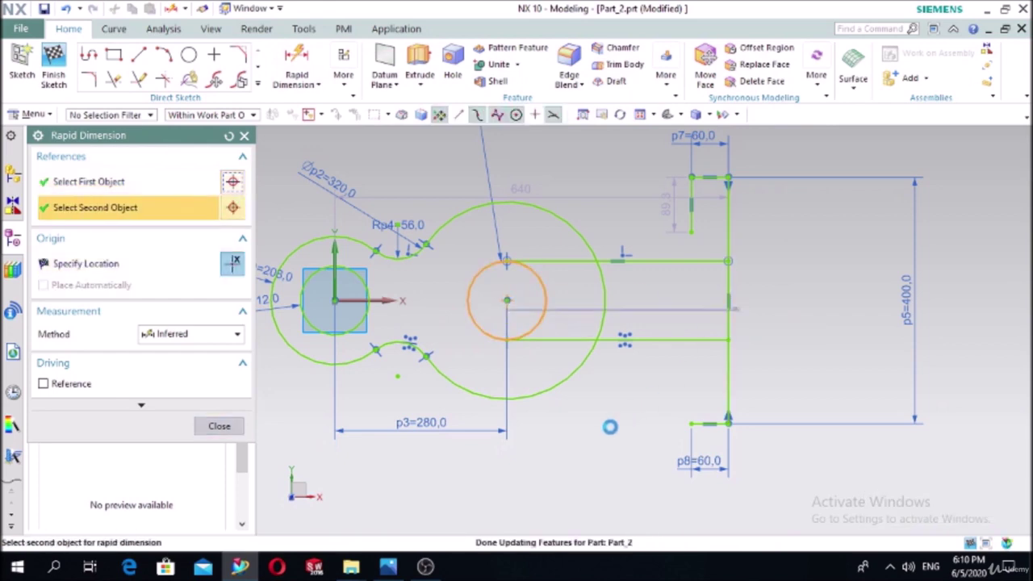
{"action": "left_click", "coordinate": [593, 425]}
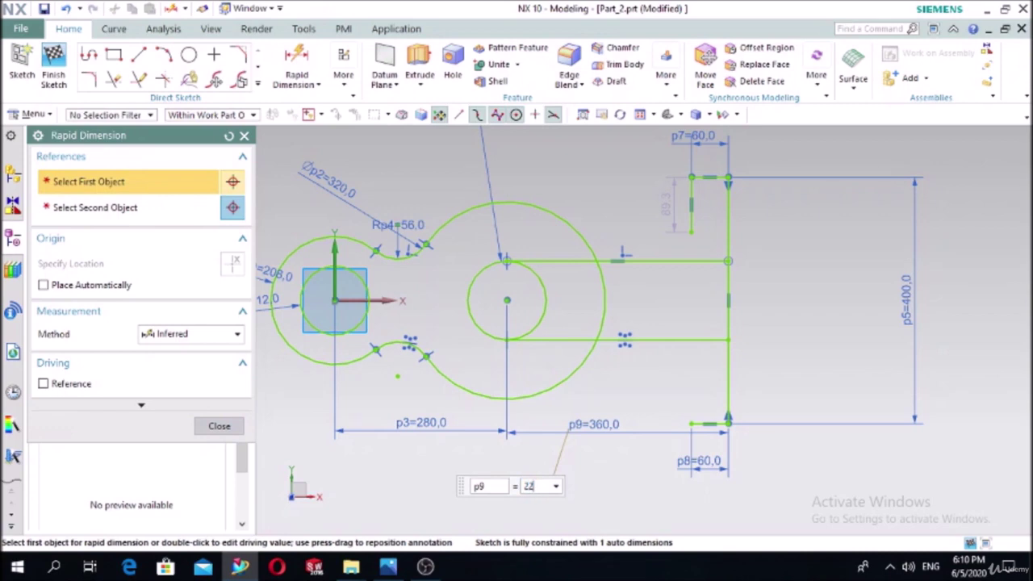
{"action": "type", "text": "220"}
{"action": "key", "text": "Return"}
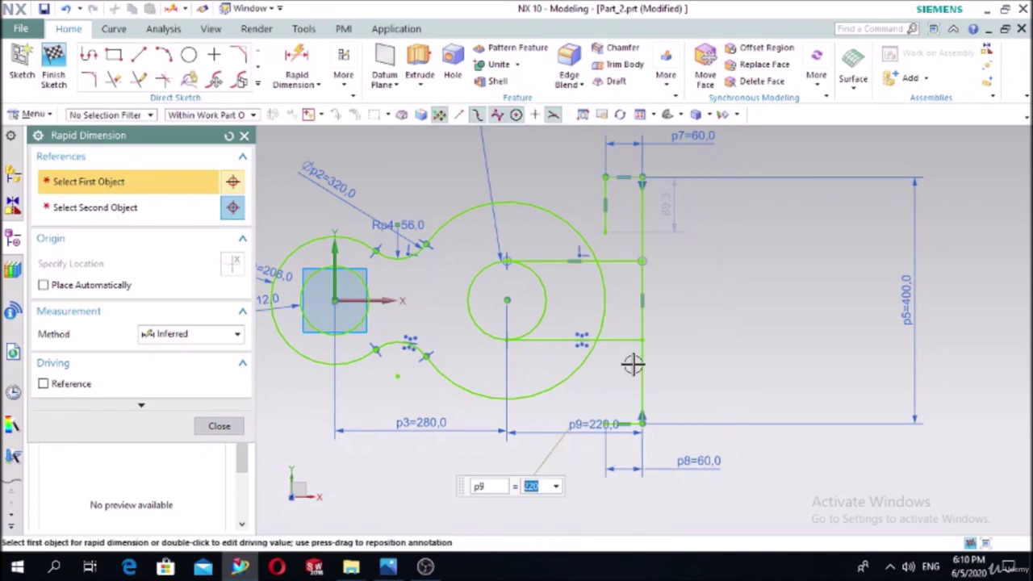
Extend the short vertical line below the upper 60 line down to the upper slot line
{"action": "left_click", "coordinate": [218, 427]}
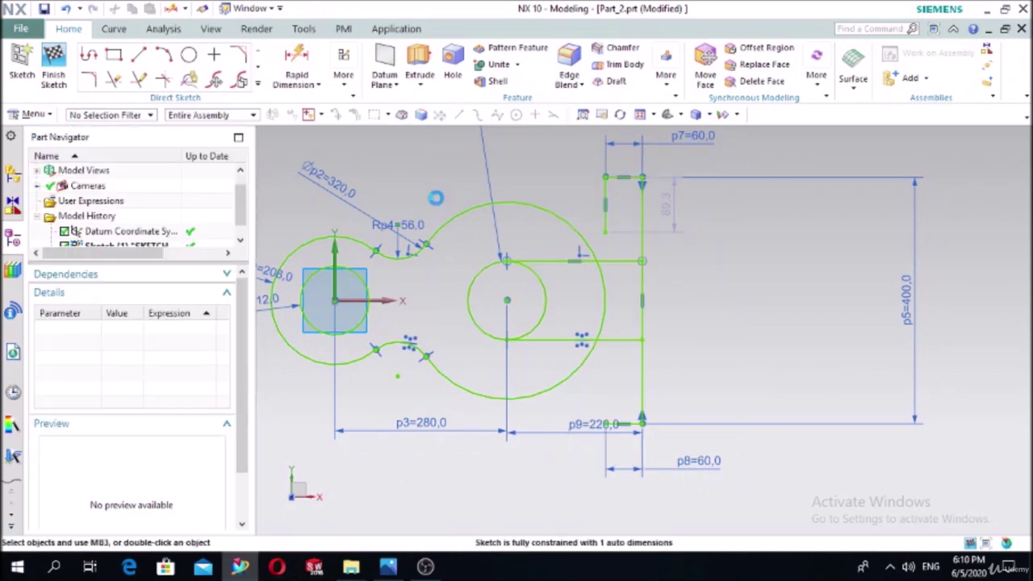
{"action": "left_click", "coordinate": [139, 79]}
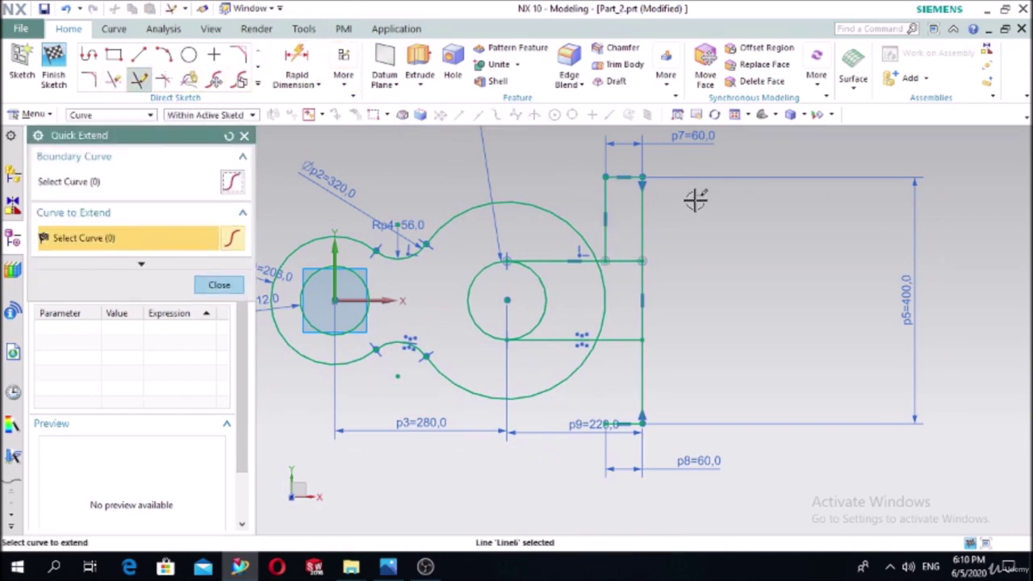
{"action": "left_click", "coordinate": [219, 284]}
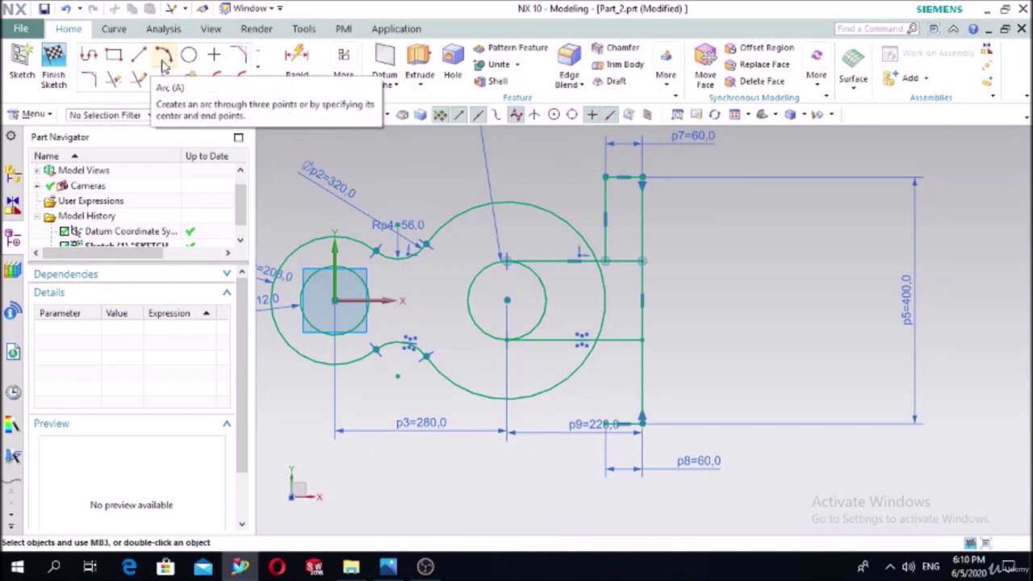
Check the reference drawing and fillet the large 320 circle with the upper short vertical flange line at radius 40
{"action": "left_click", "coordinate": [389, 567]}
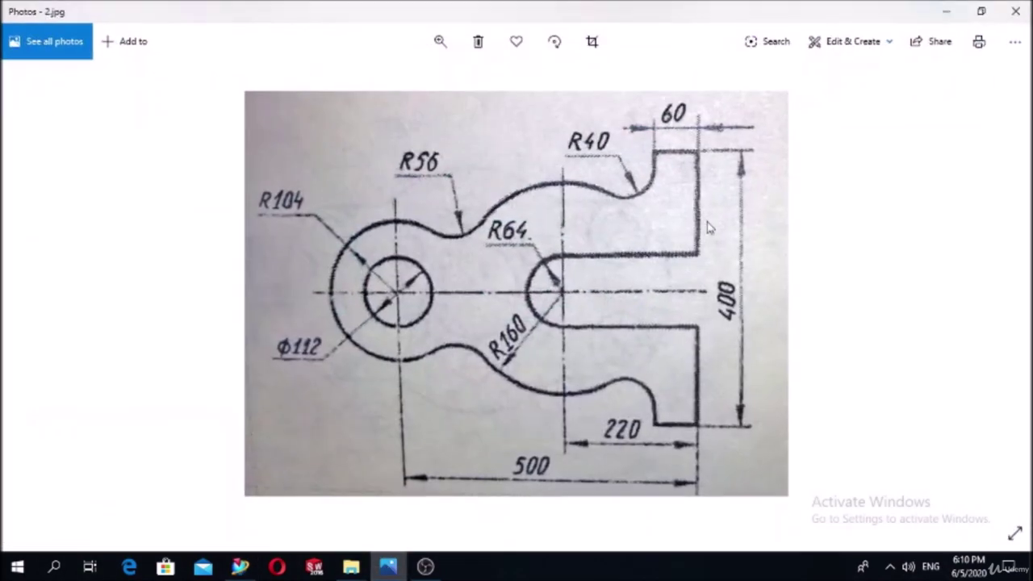
{"action": "left_click", "coordinate": [388, 567]}
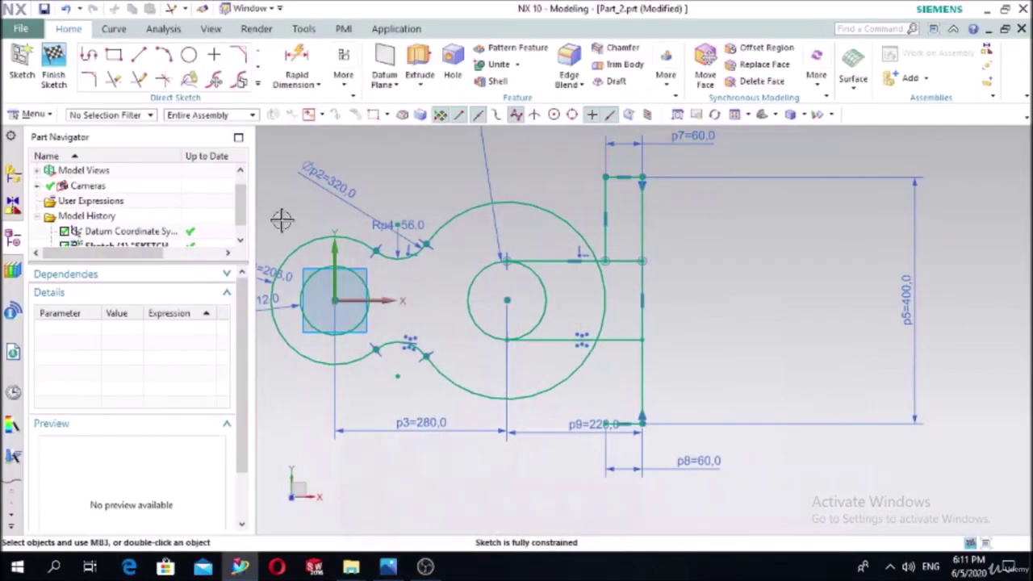
{"action": "left_click", "coordinate": [95, 81]}
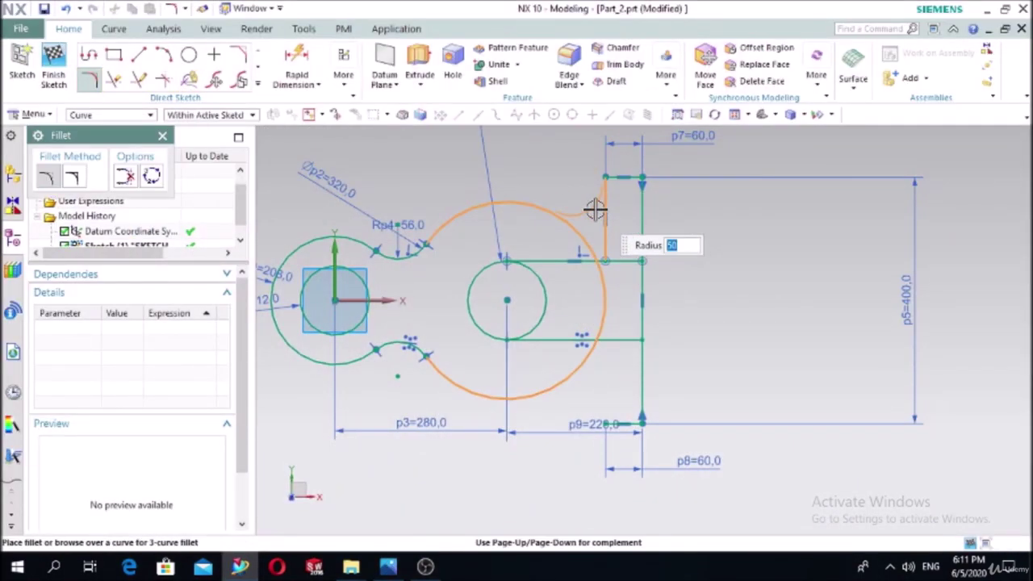
{"action": "key", "text": "Return"}
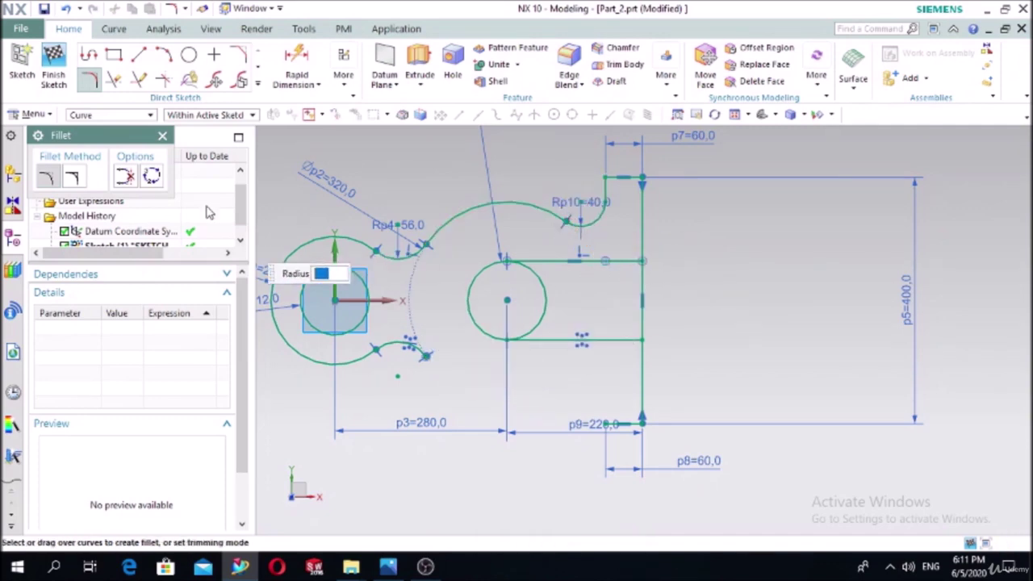
{"action": "left_click", "coordinate": [163, 137]}
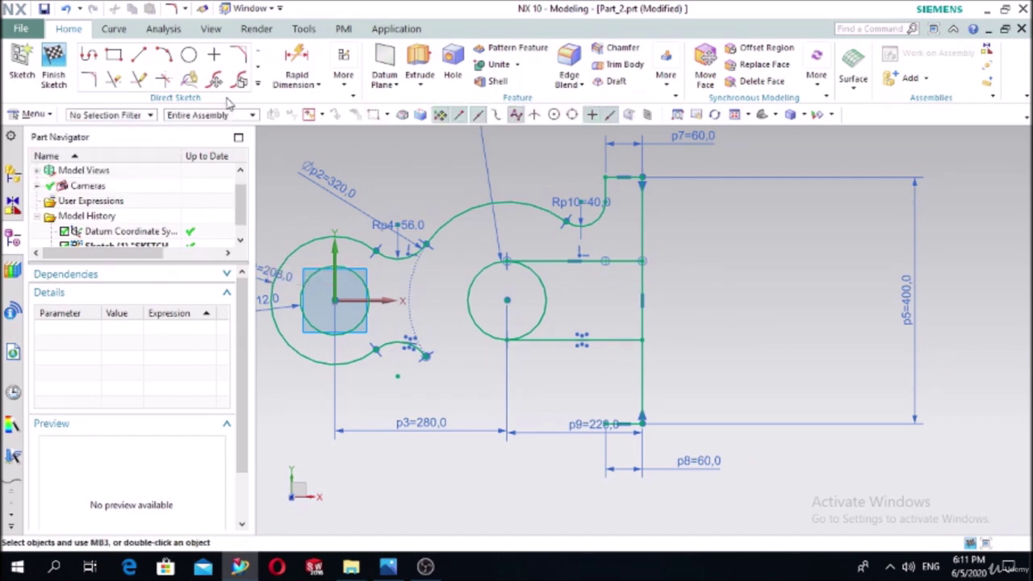
Mirror the large upper arc, the 40 radius fillet and the short vertical flange line about the sketch's horizontal axis, selecting single curves
{"action": "left_click", "coordinate": [259, 85]}
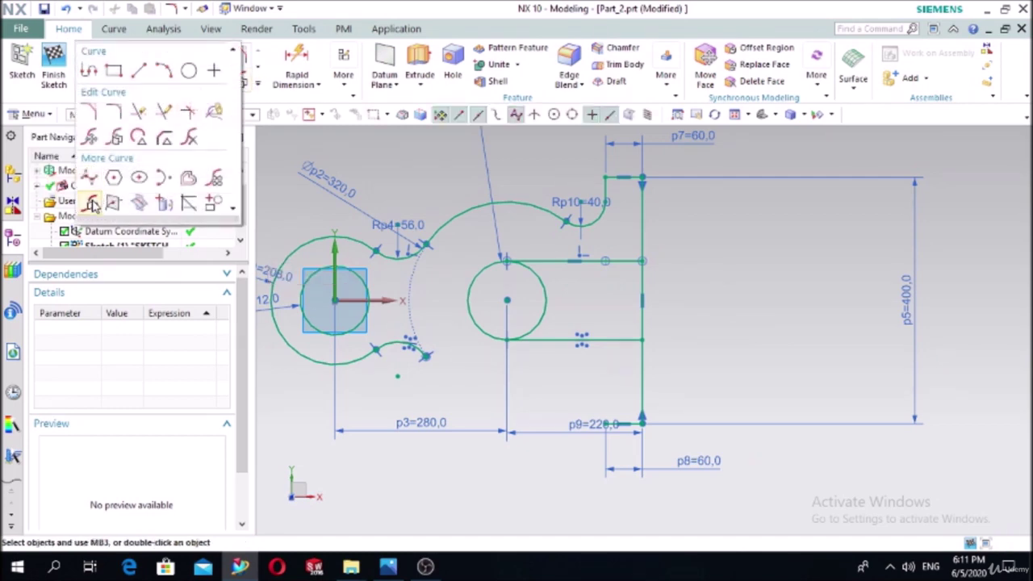
{"action": "left_click", "coordinate": [93, 206]}
{"action": "left_click", "coordinate": [438, 219]}
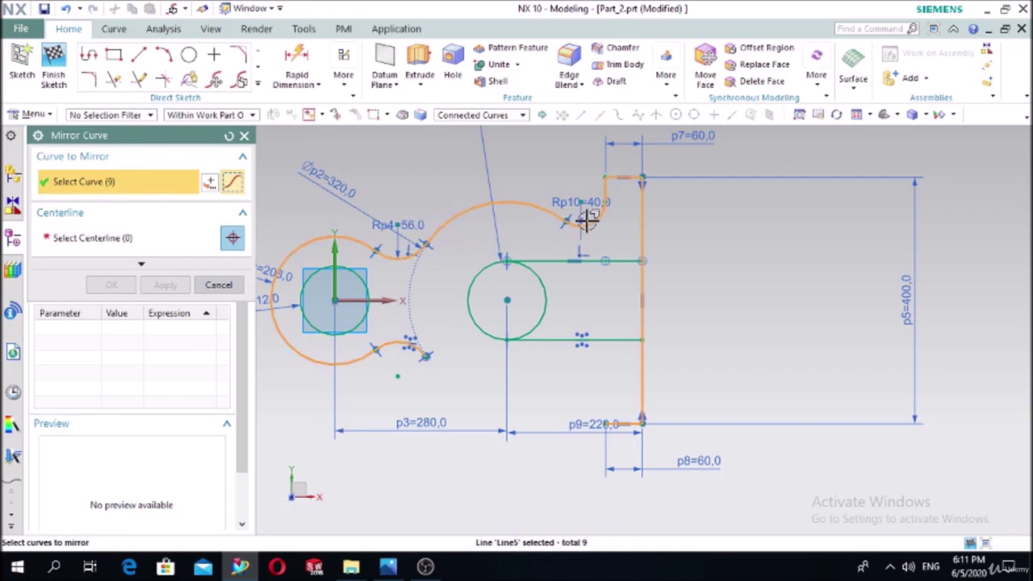
{"action": "left_click", "coordinate": [230, 136]}
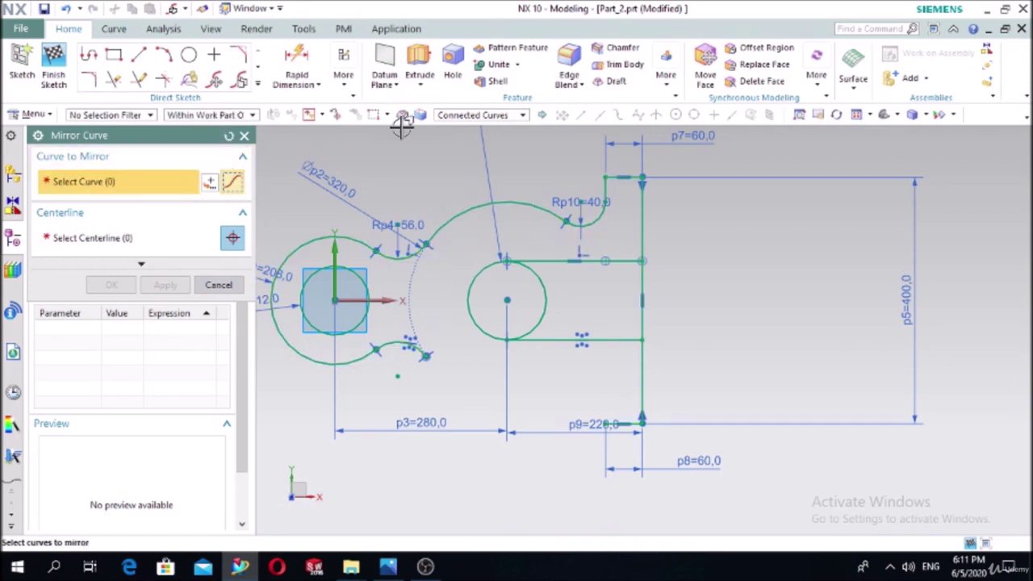
{"action": "left_click", "coordinate": [473, 119]}
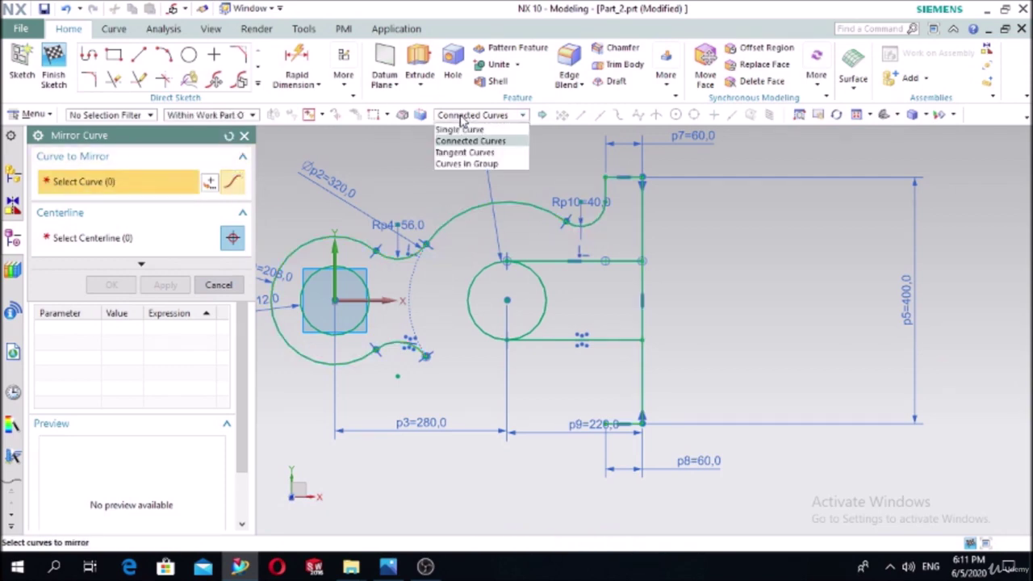
{"action": "left_click", "coordinate": [457, 130]}
{"action": "left_click", "coordinate": [460, 212]}
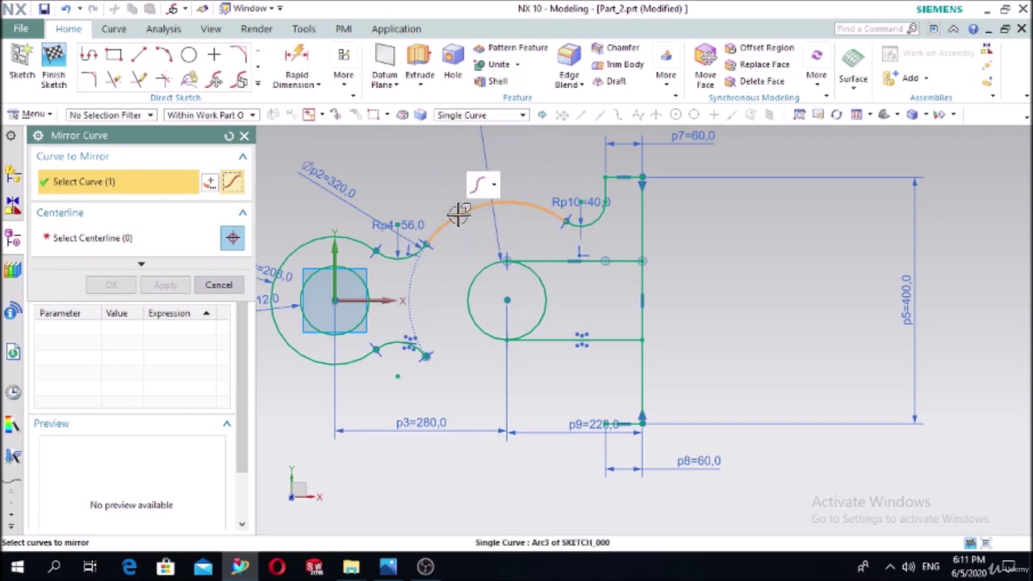
{"action": "left_click", "coordinate": [606, 211]}
{"action": "left_click", "coordinate": [620, 177]}
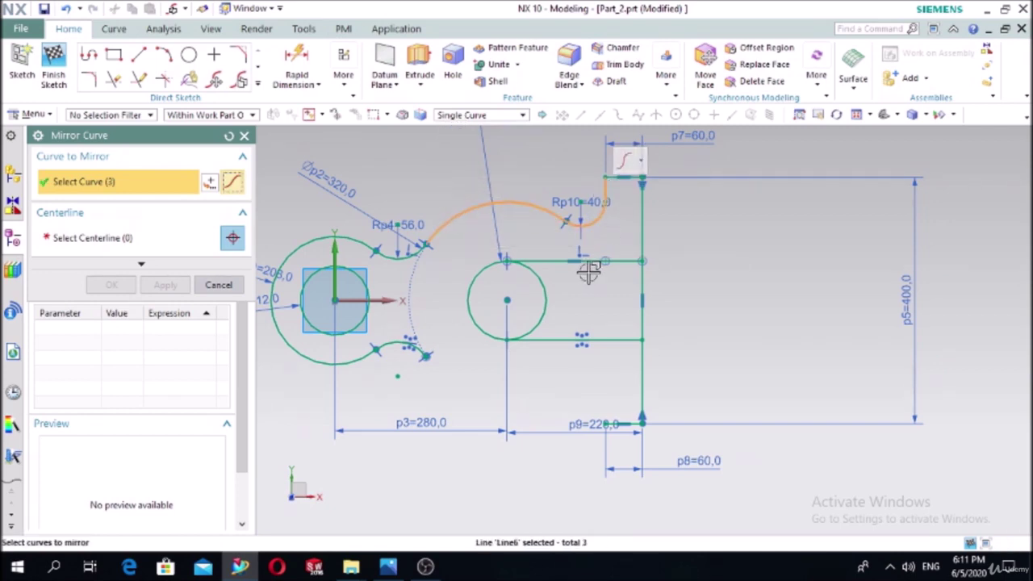
{"action": "left_click", "coordinate": [129, 235]}
{"action": "left_click", "coordinate": [367, 300]}
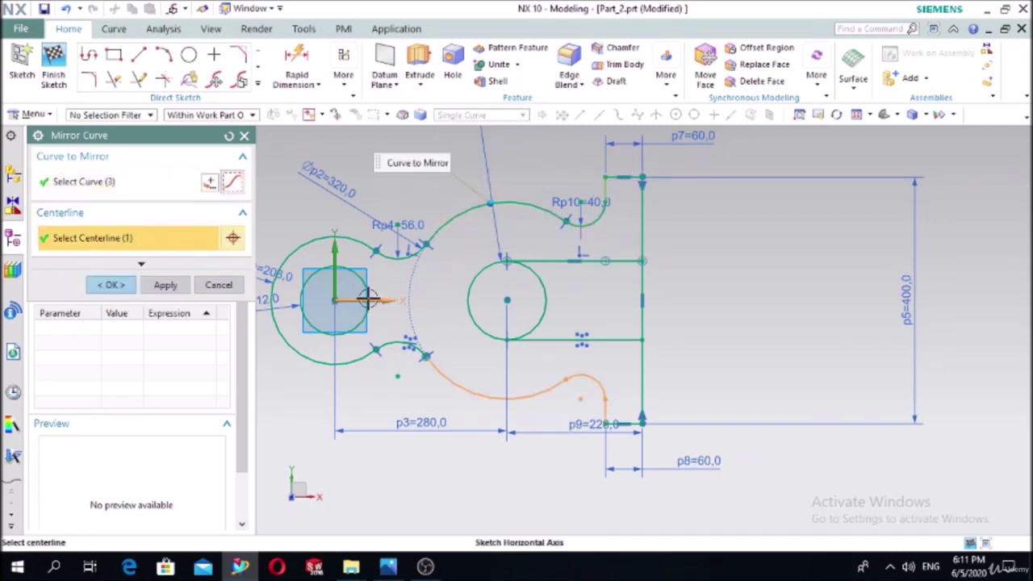
{"action": "left_click", "coordinate": [111, 285]}
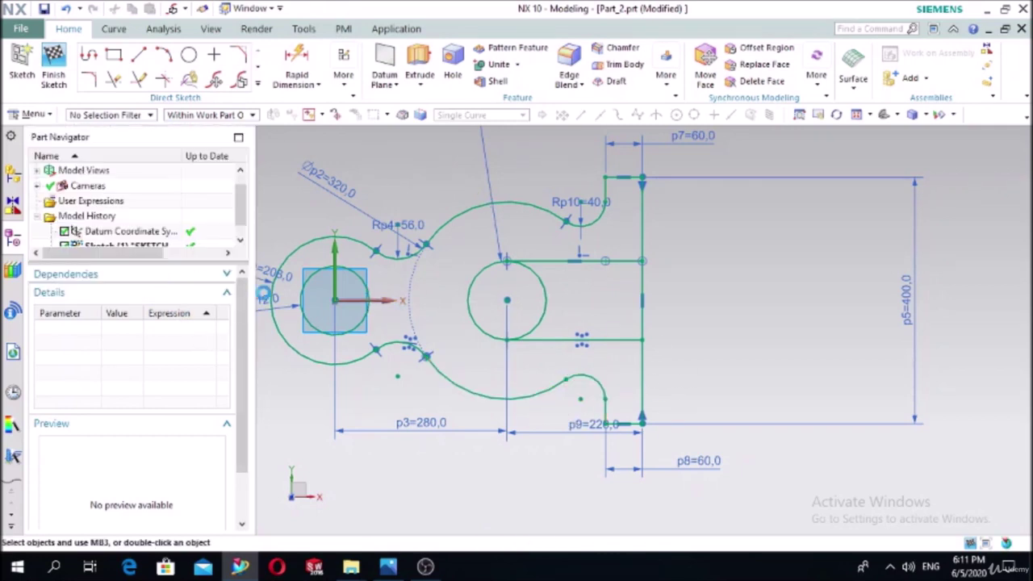
Try to trim the upper slot line next to the 128 circle and undo the trim
{"action": "left_click", "coordinate": [113, 79]}
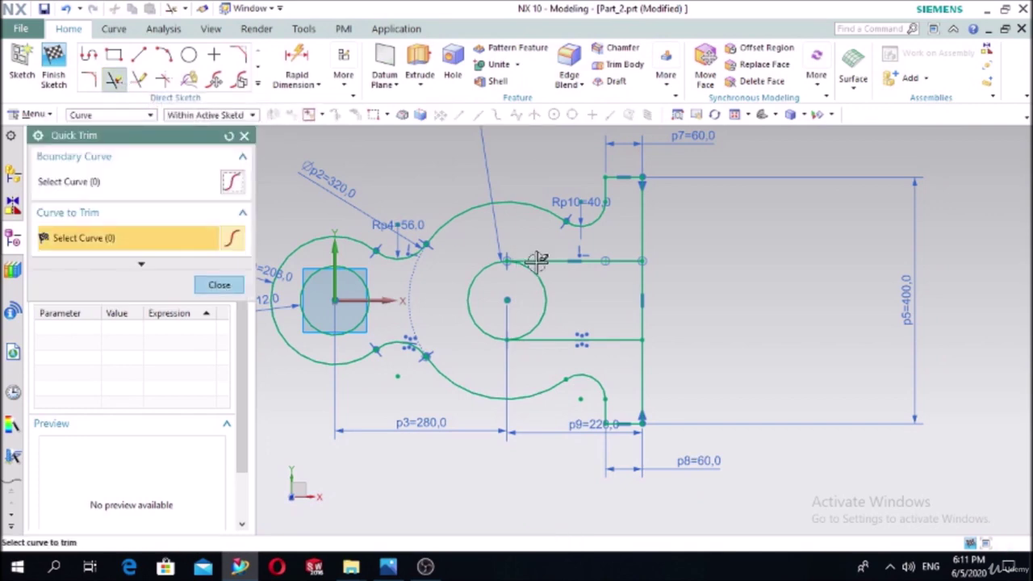
{"action": "left_click", "coordinate": [599, 262]}
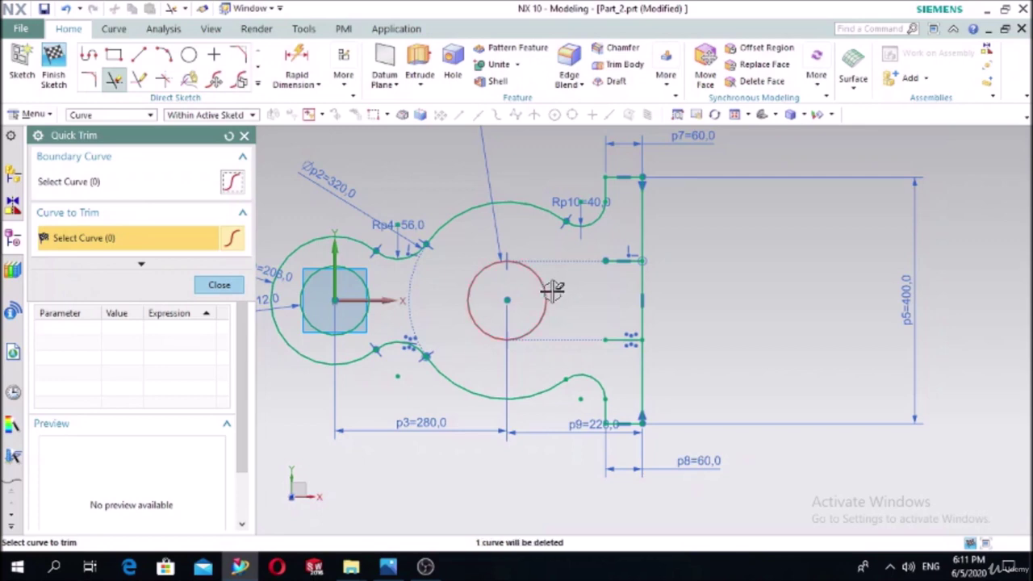
{"action": "left_click", "coordinate": [245, 136]}
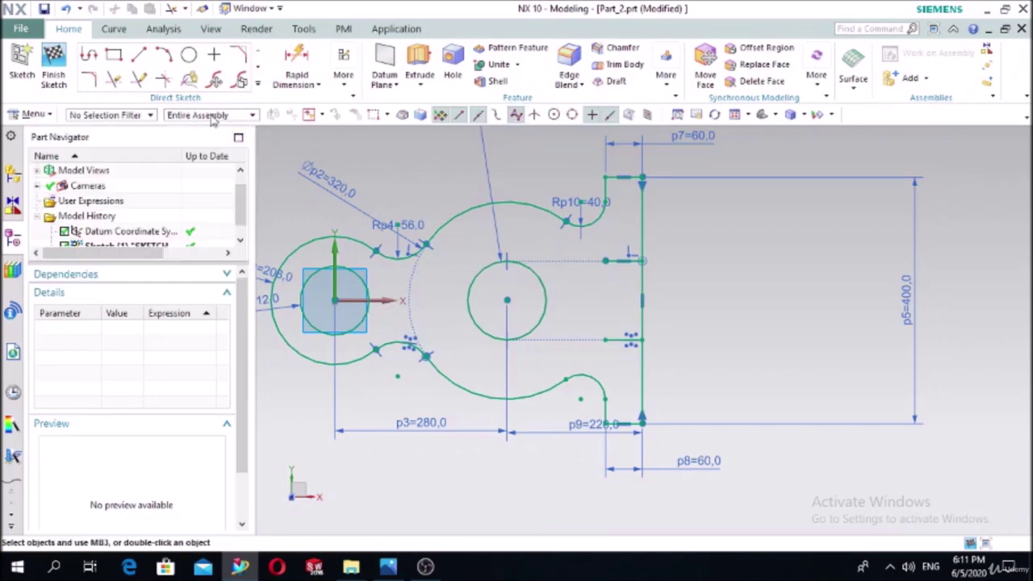
{"action": "key", "text": "ctrl+z"}
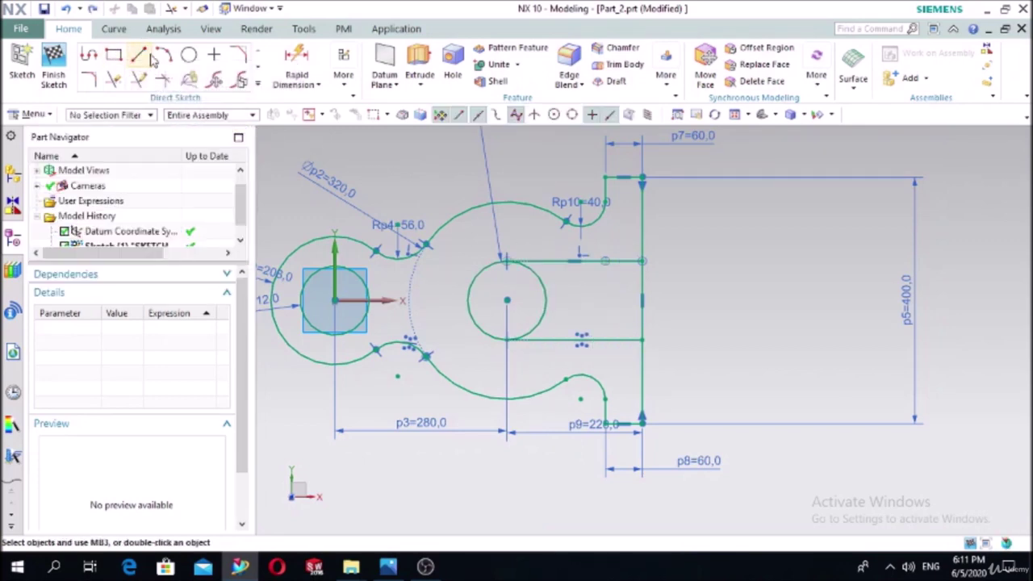
Replace the lower slot line with a horizontal line about 186 long starting at the lowest point of the 128 circle
{"action": "left_click", "coordinate": [550, 340]}
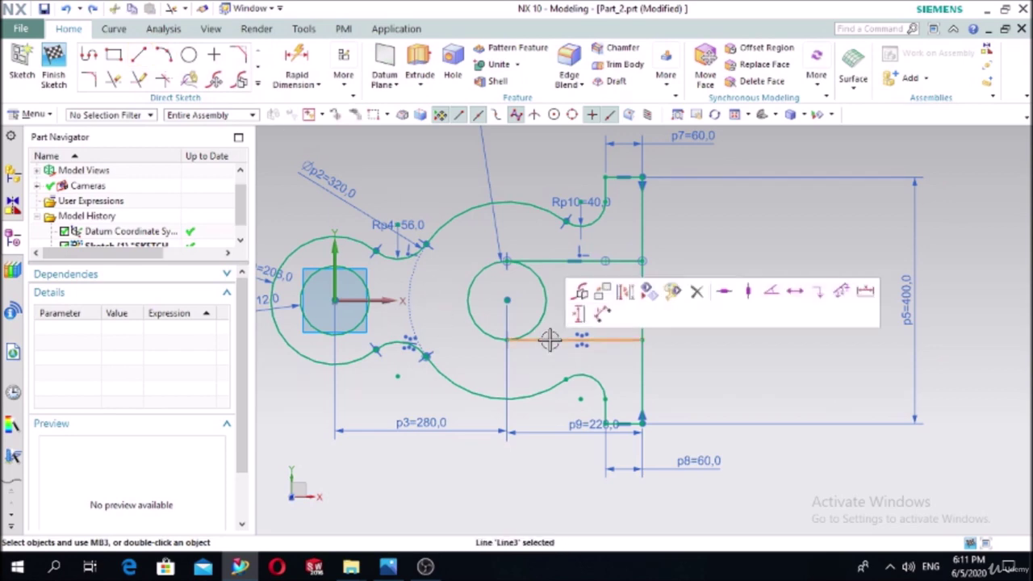
{"action": "key", "text": "Delete"}
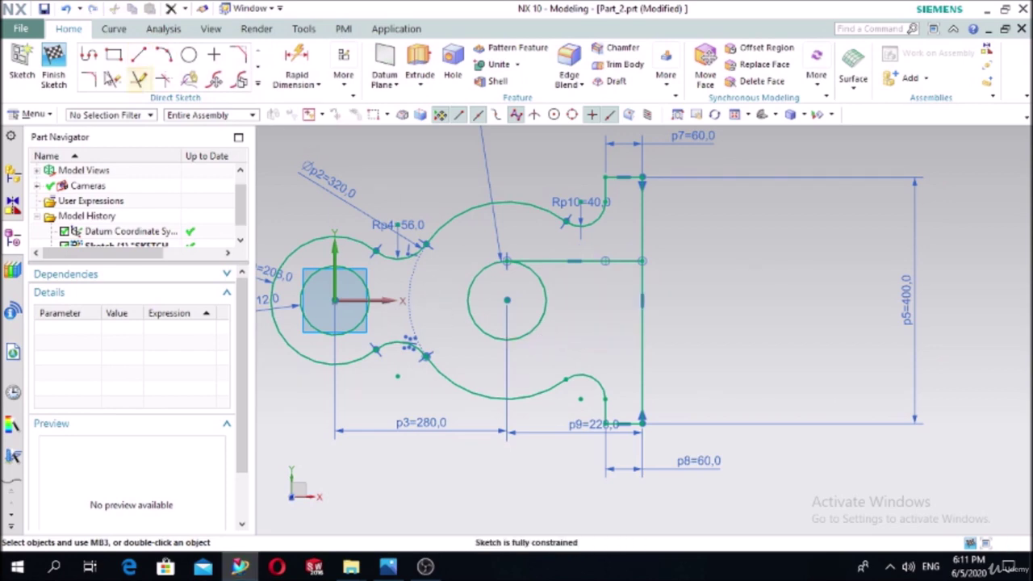
{"action": "left_click", "coordinate": [139, 58]}
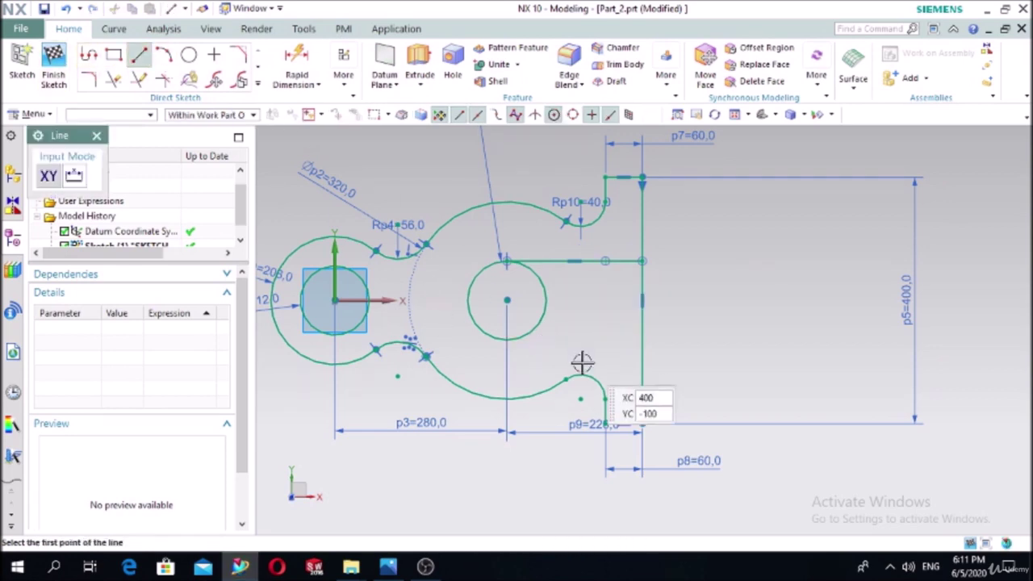
{"action": "left_click", "coordinate": [506, 339]}
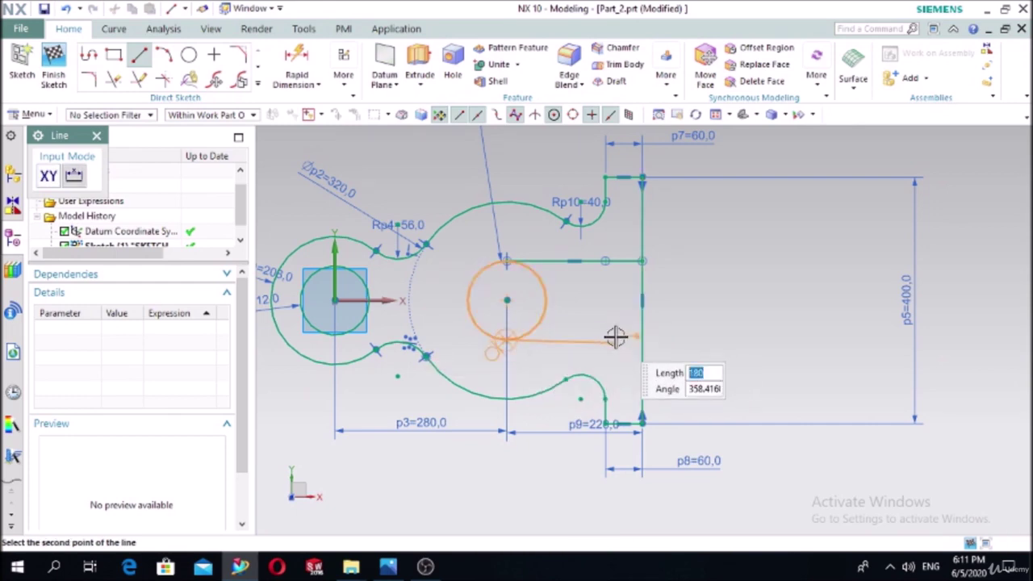
{"action": "key", "text": "Tab"}
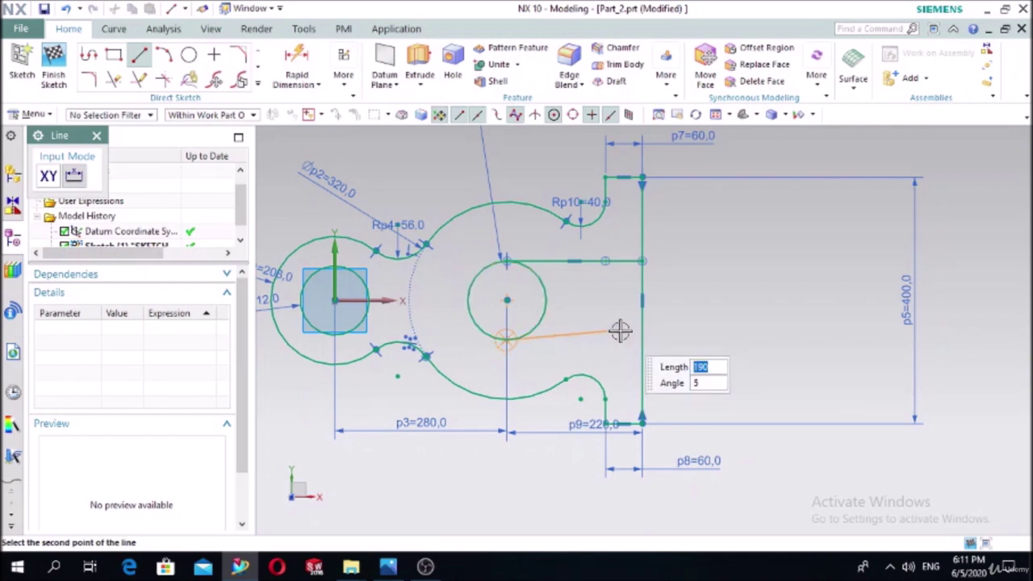
{"action": "left_click", "coordinate": [620, 337]}
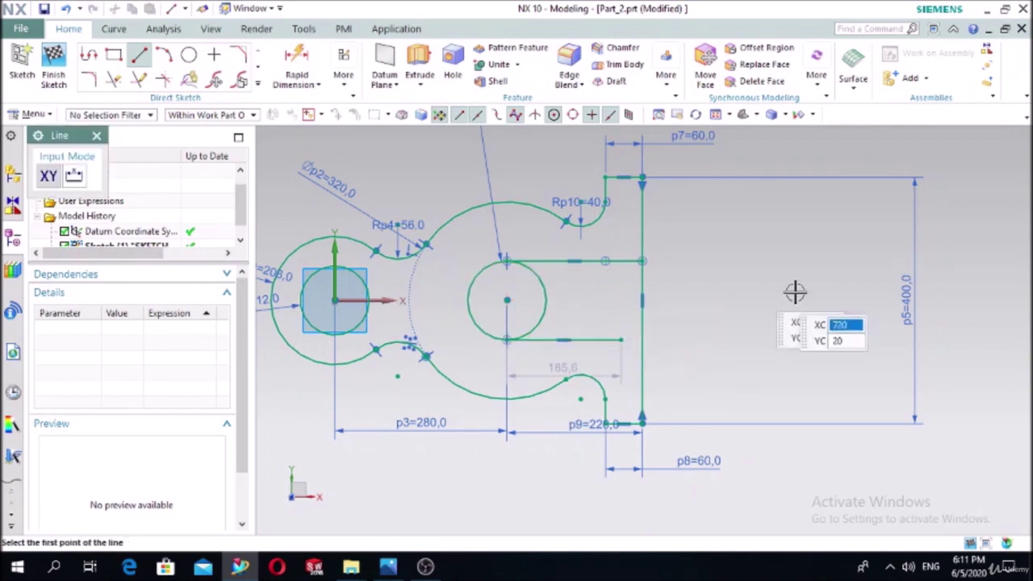
{"action": "key", "text": "Escape"}
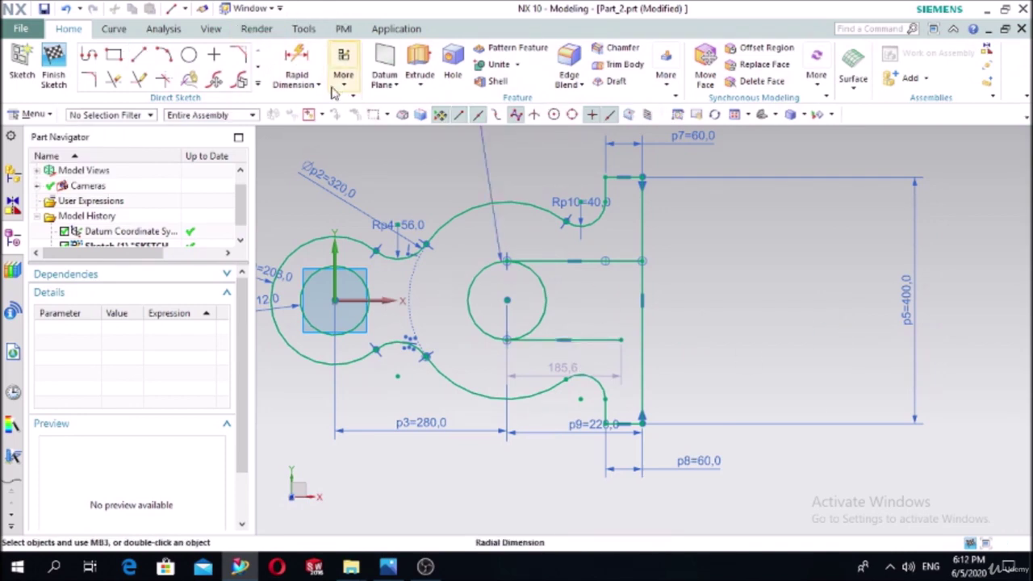
Try to apply a horizontal constraint to the new lower slot line
{"action": "left_click", "coordinate": [339, 87]}
{"action": "left_click", "coordinate": [379, 151]}
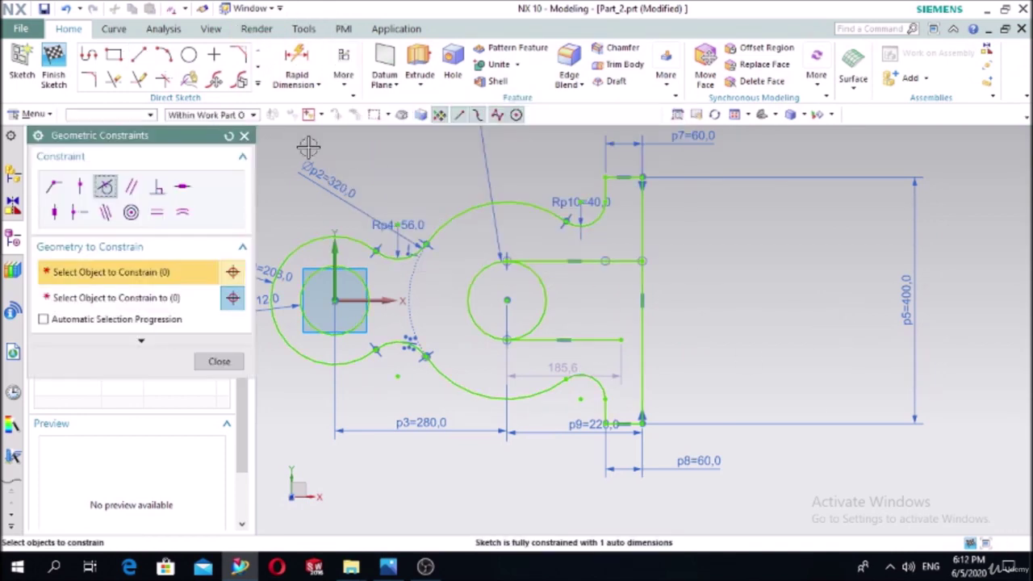
{"action": "left_click", "coordinate": [183, 187]}
{"action": "left_click", "coordinate": [583, 339]}
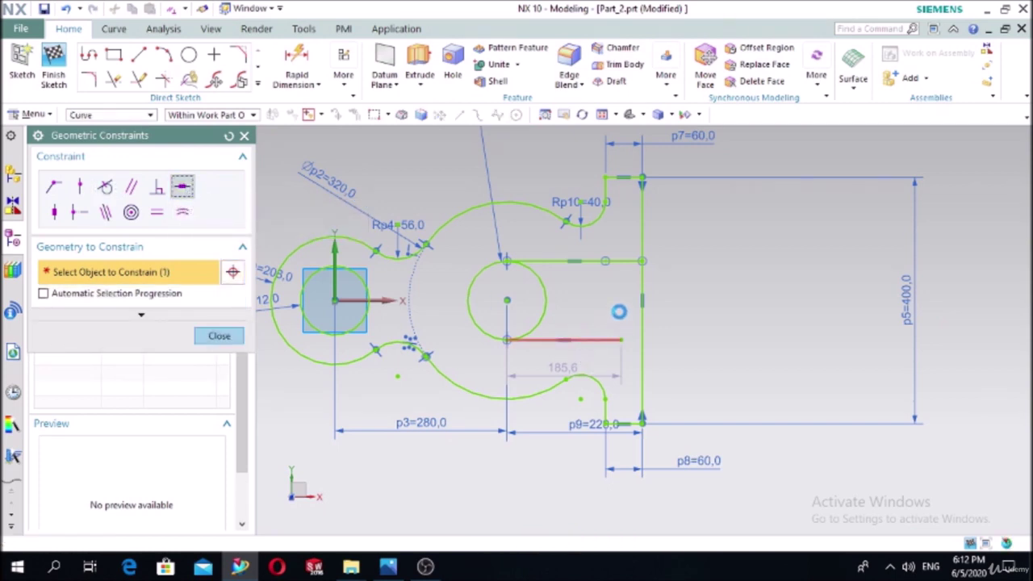
{"action": "left_click", "coordinate": [517, 299]}
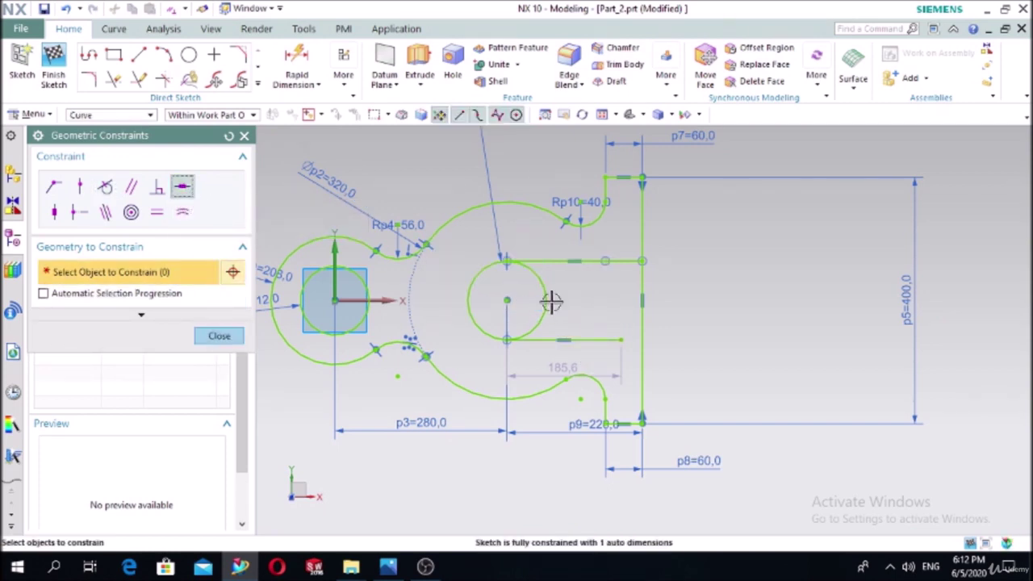
Try to constrain the lower slot line tangent to the 128 circle
{"action": "left_click", "coordinate": [105, 187]}
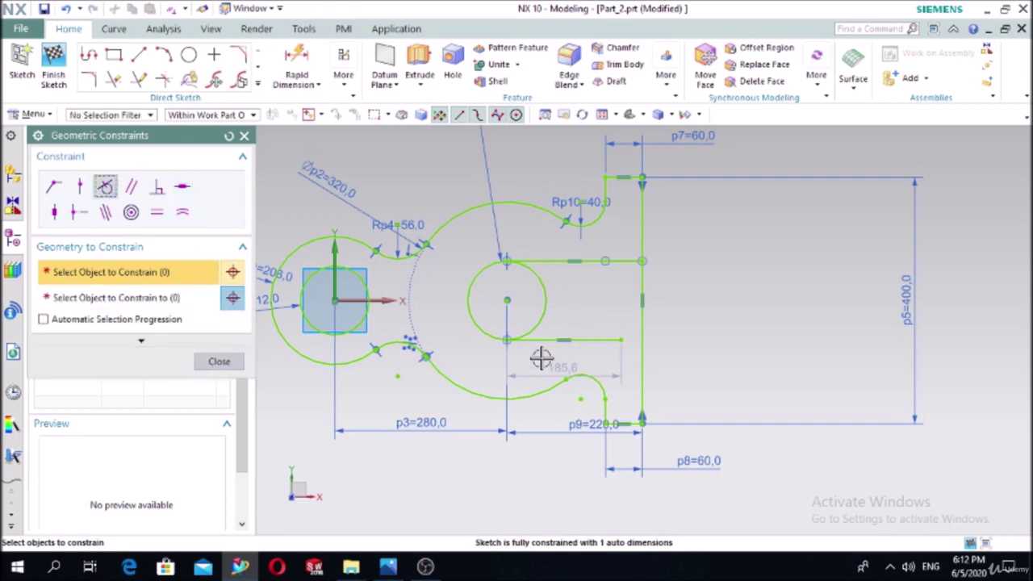
{"action": "left_click", "coordinate": [536, 341]}
{"action": "left_click", "coordinate": [178, 297]}
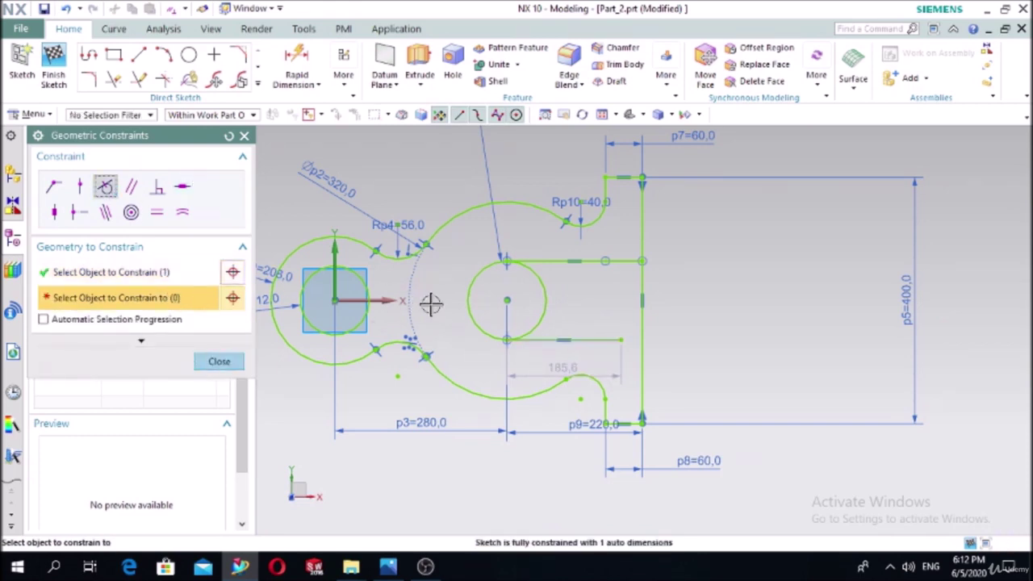
{"action": "left_click", "coordinate": [479, 330]}
{"action": "left_click", "coordinate": [517, 301]}
{"action": "left_click", "coordinate": [236, 364]}
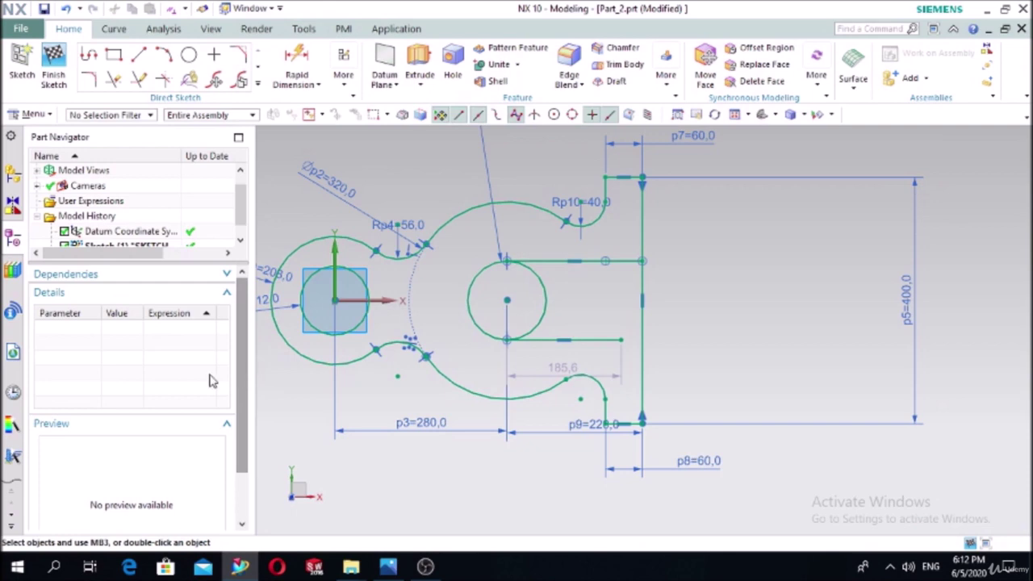
Extend the lower slot line to the 400 vertical line
{"action": "left_click", "coordinate": [139, 78]}
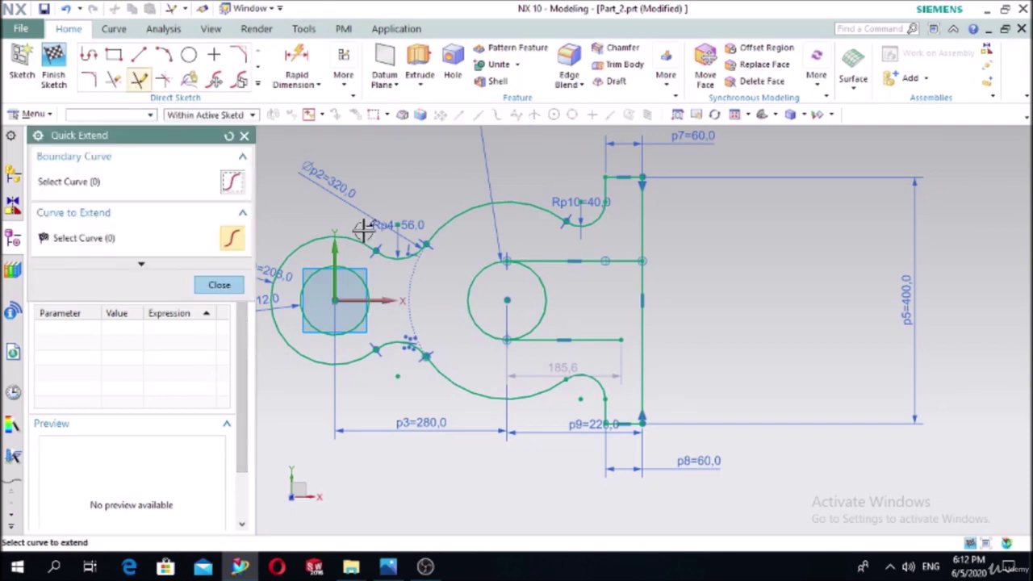
{"action": "left_click", "coordinate": [593, 340]}
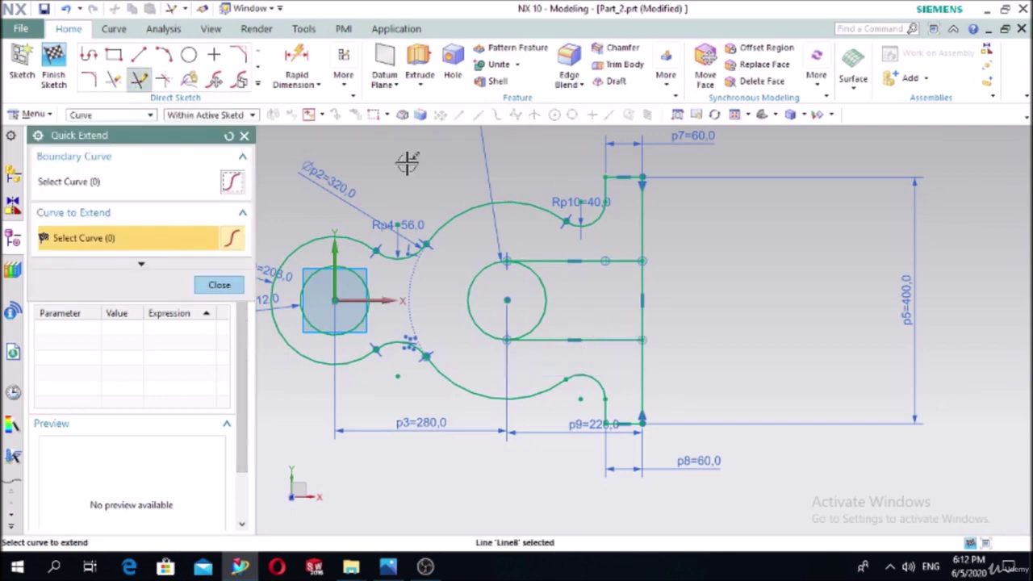
Trim away the 128 circle's inner half facing the slot and the 400 vertical line's segment between the two slot lines
{"action": "left_click", "coordinate": [244, 135]}
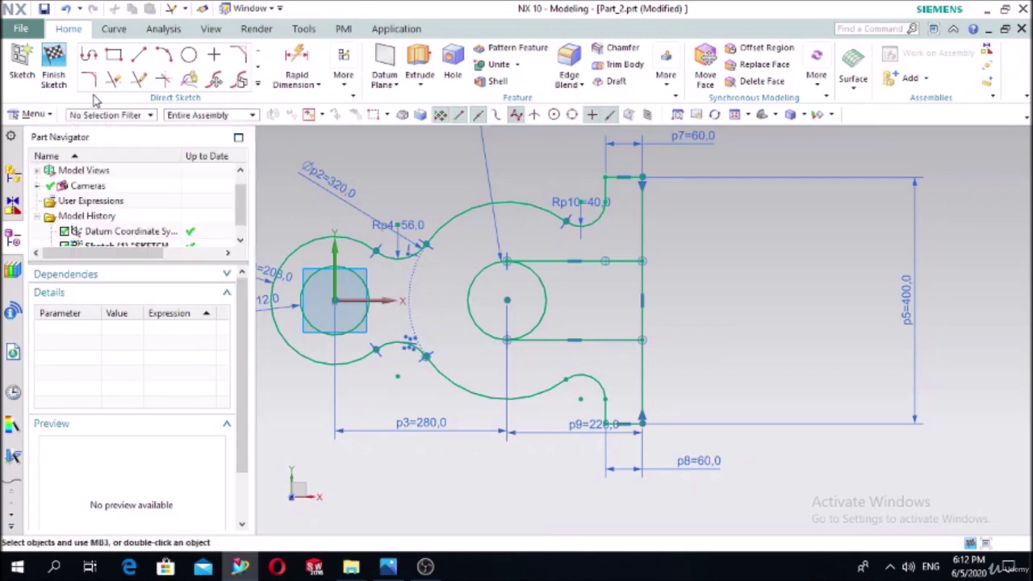
{"action": "left_click", "coordinate": [543, 281]}
{"action": "left_click", "coordinate": [642, 287]}
{"action": "scroll", "coordinate": [572, 299], "scroll_direction": "down", "scroll_amount": 2}
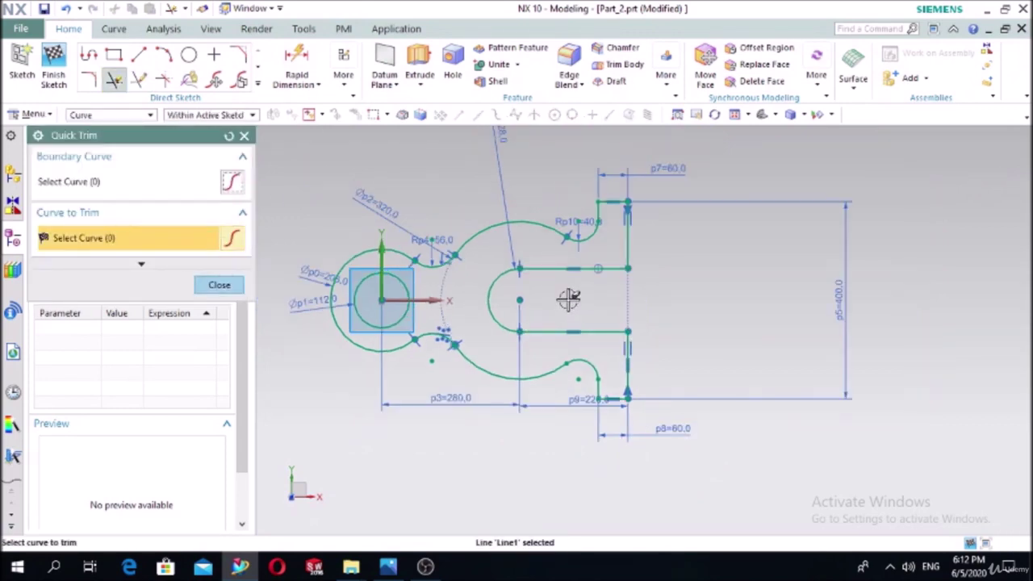
{"action": "left_click", "coordinate": [219, 284]}
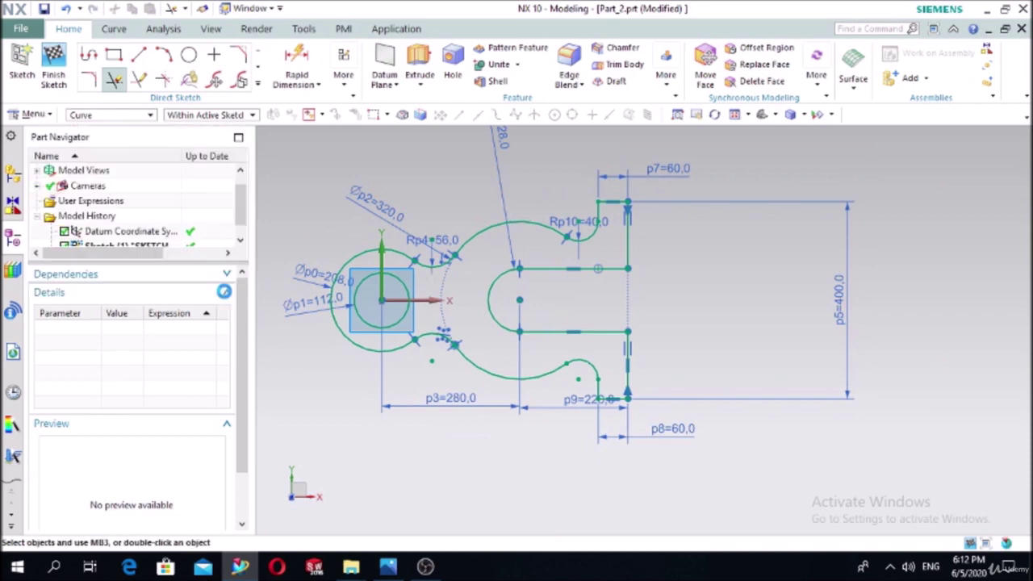
Finish the fork-shaped plate sketch
{"action": "left_click", "coordinate": [54, 63]}
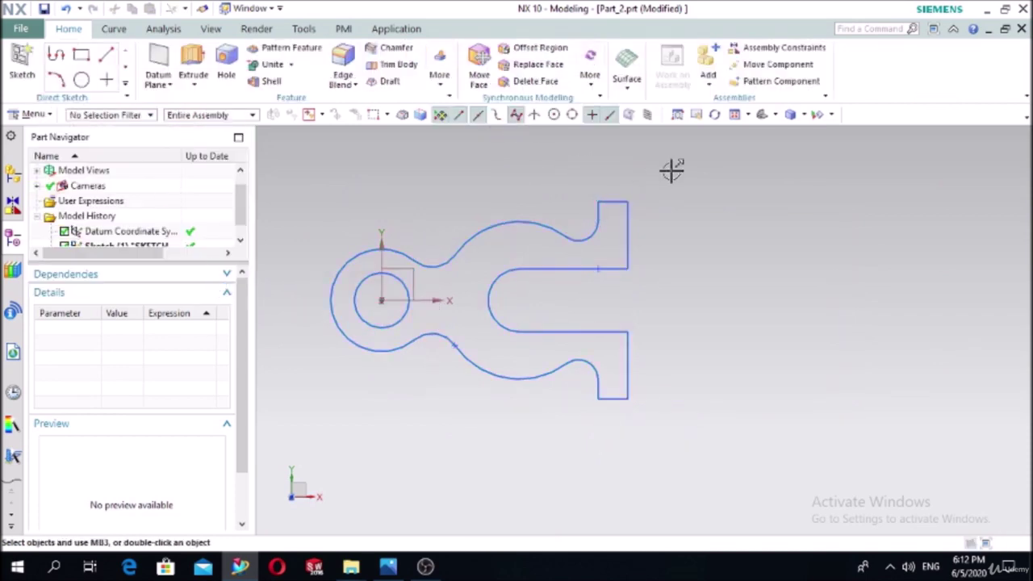
{"action": "scroll", "coordinate": [481, 168], "scroll_direction": "up", "scroll_amount": 2}
{"action": "scroll", "coordinate": [535, 444], "scroll_direction": "down", "scroll_amount": 1}
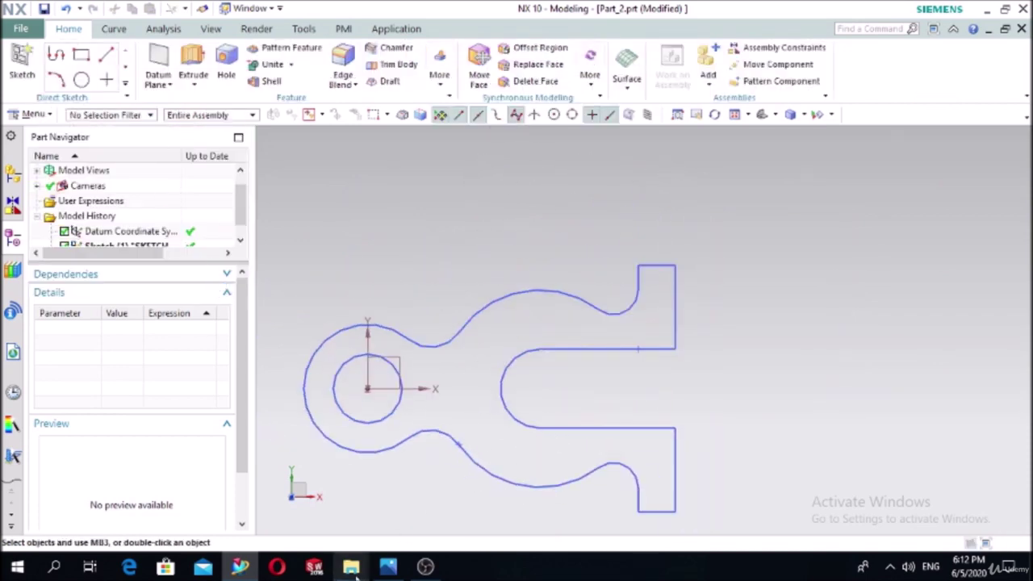
Switch to the Photos app, bring up the reference drawing 4.jpg to examine its dimensions, and return to NX
{"action": "left_click", "coordinate": [389, 567]}
{"action": "left_click", "coordinate": [391, 569]}
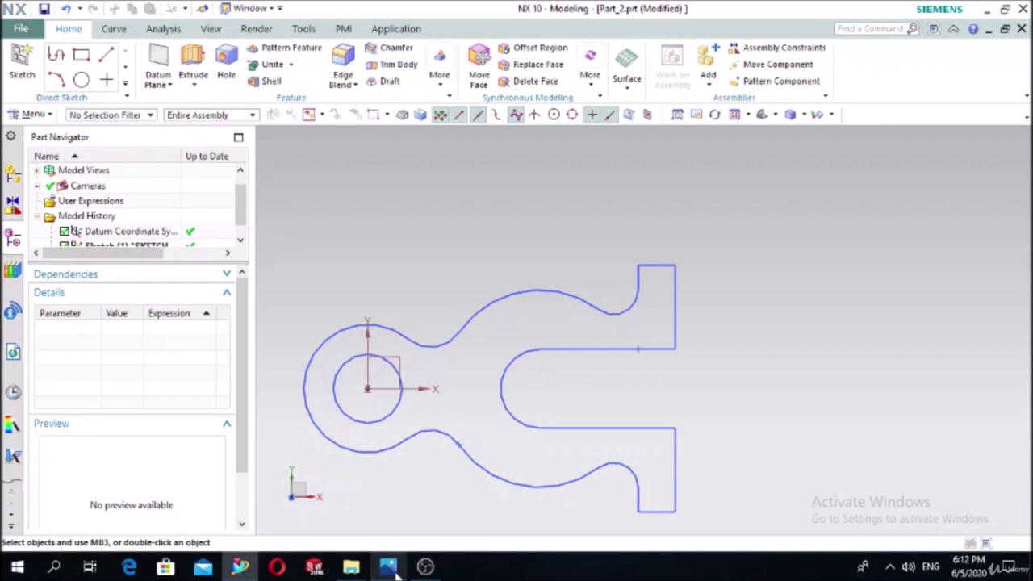
{"action": "left_click", "coordinate": [391, 568]}
{"action": "key", "text": "Right"}
{"action": "key", "text": "Right"}
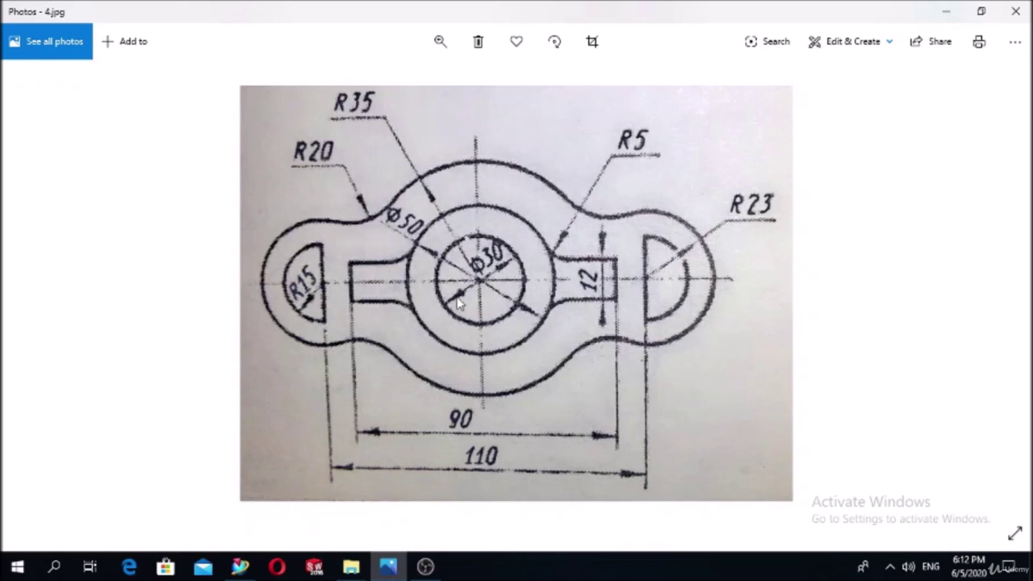
{"action": "left_click", "coordinate": [387, 565]}
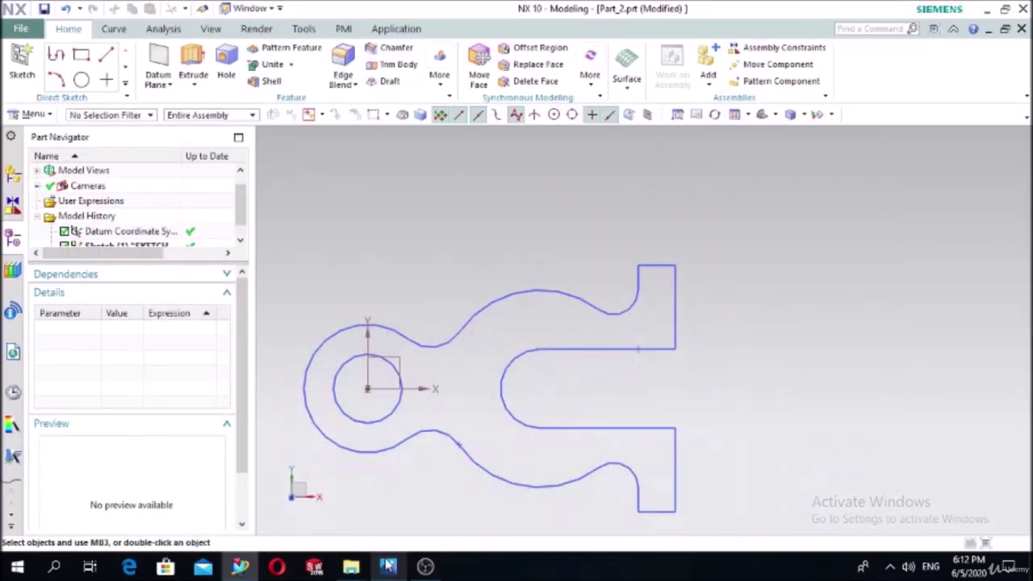
Save the current part and create a new millimetre model file named Part_3 in the Desktop folder
{"action": "left_click", "coordinate": [44, 9]}
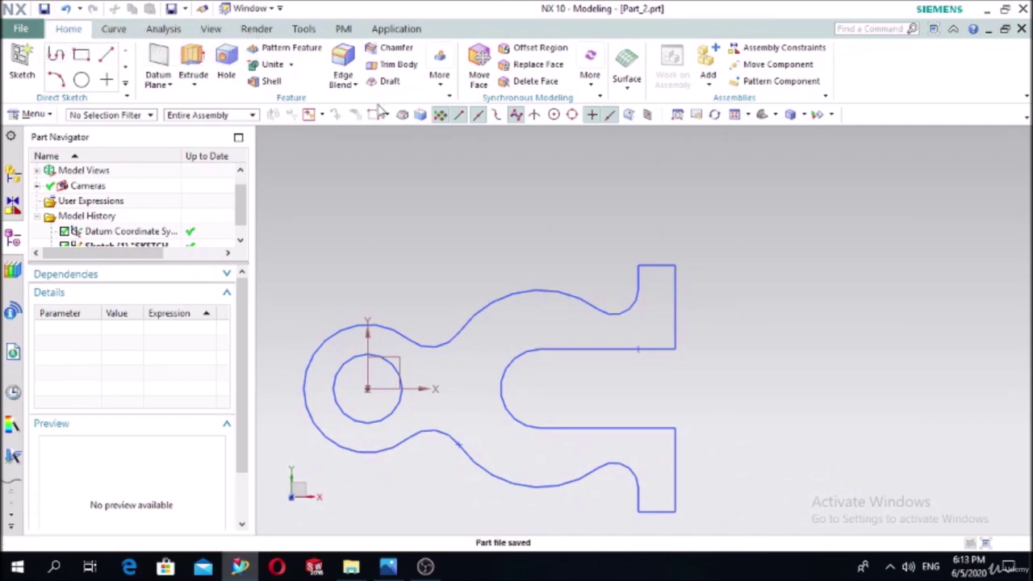
{"action": "left_click", "coordinate": [34, 29]}
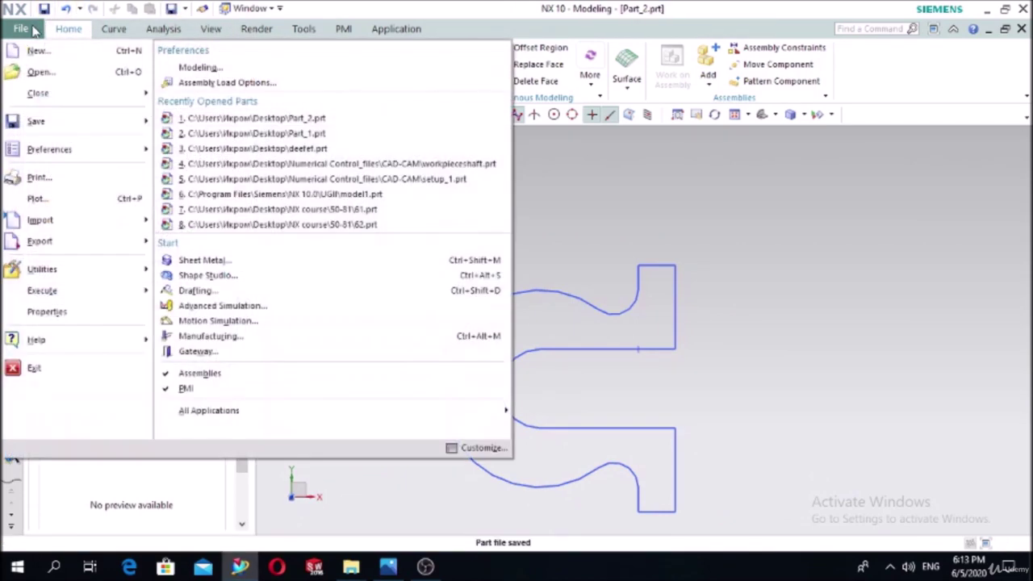
{"action": "left_click", "coordinate": [32, 50]}
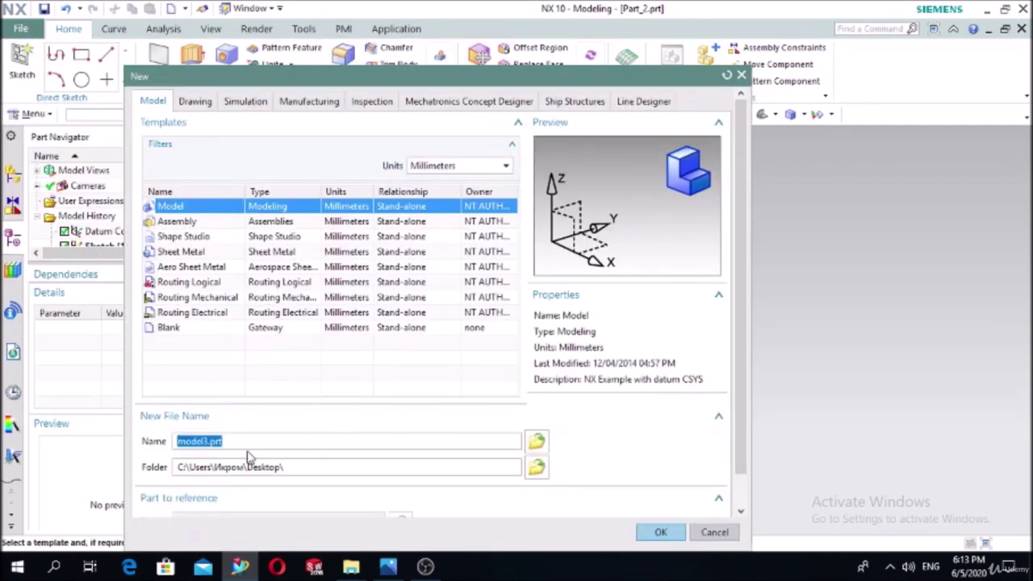
{"action": "type", "text": "Part_3"}
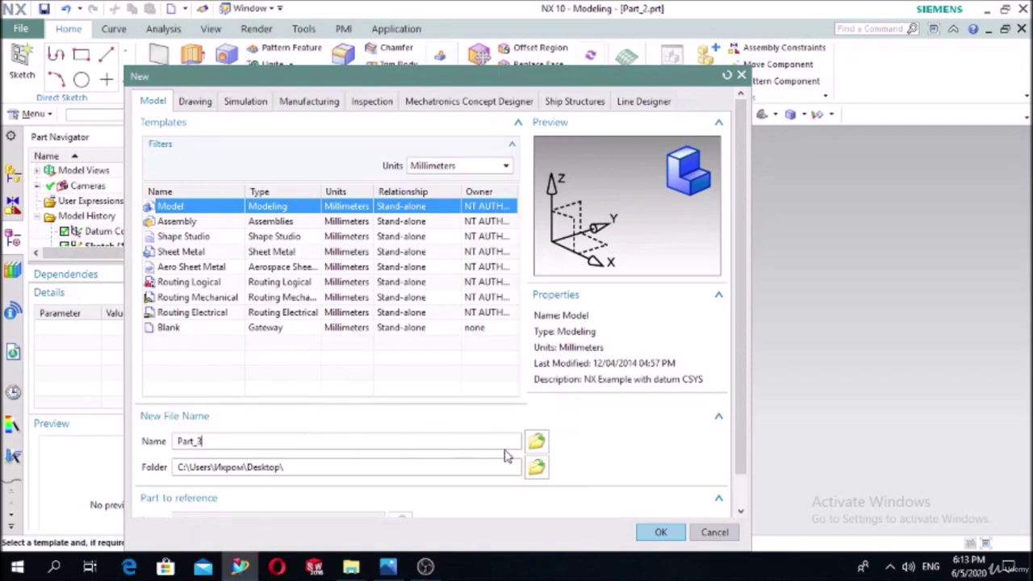
{"action": "left_click", "coordinate": [537, 470]}
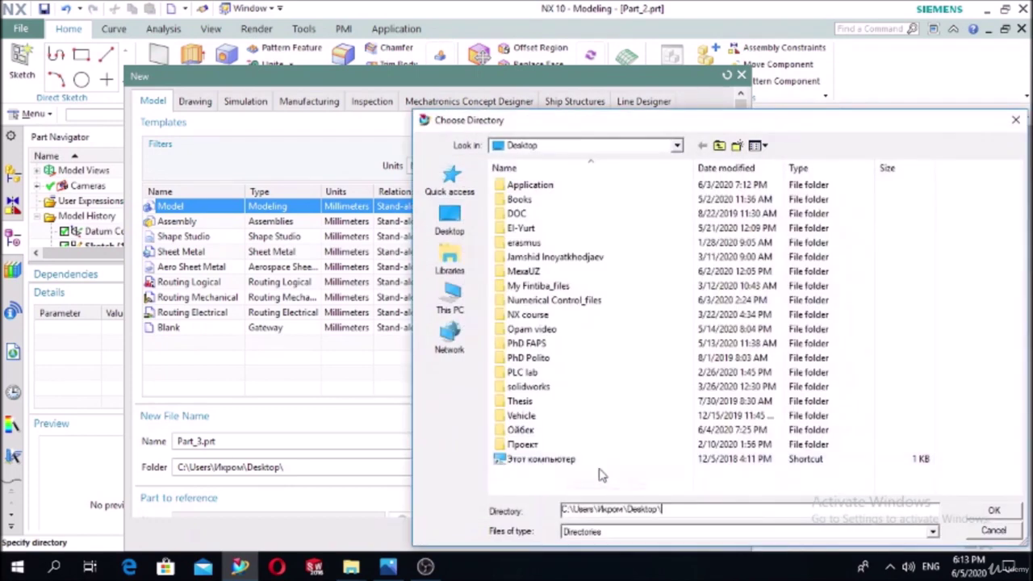
{"action": "left_click", "coordinate": [449, 217]}
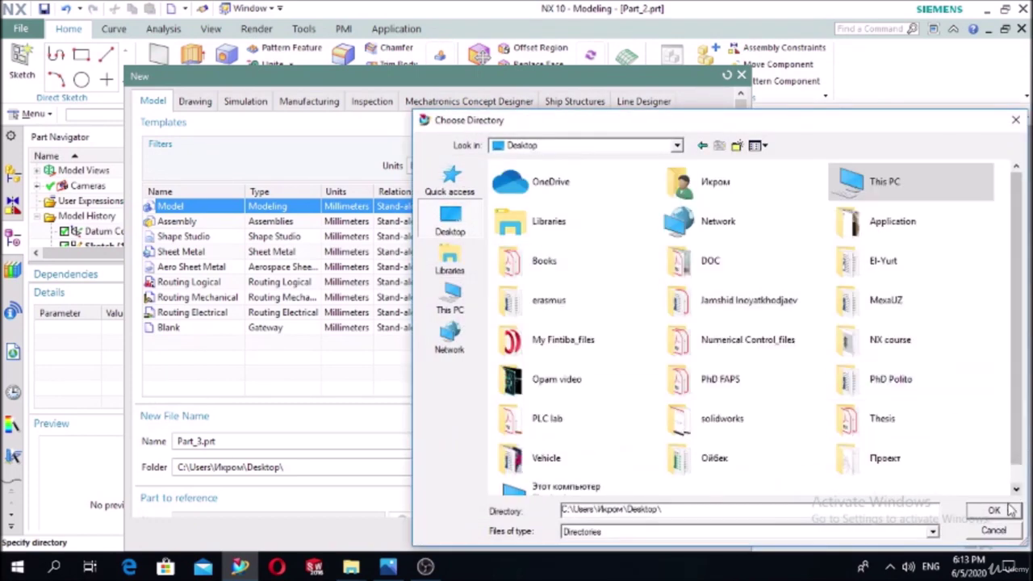
{"action": "left_click", "coordinate": [992, 510]}
{"action": "left_click", "coordinate": [659, 532]}
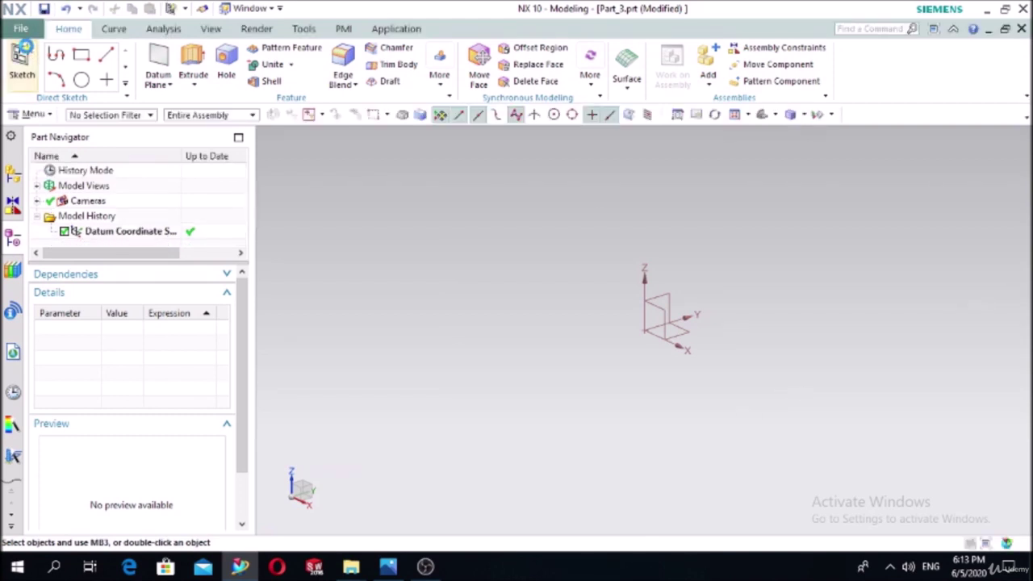
Create a sketch on the XY plane and bring up the reference drawing 4.jpg in the Photos app
{"action": "left_click", "coordinate": [24, 50]}
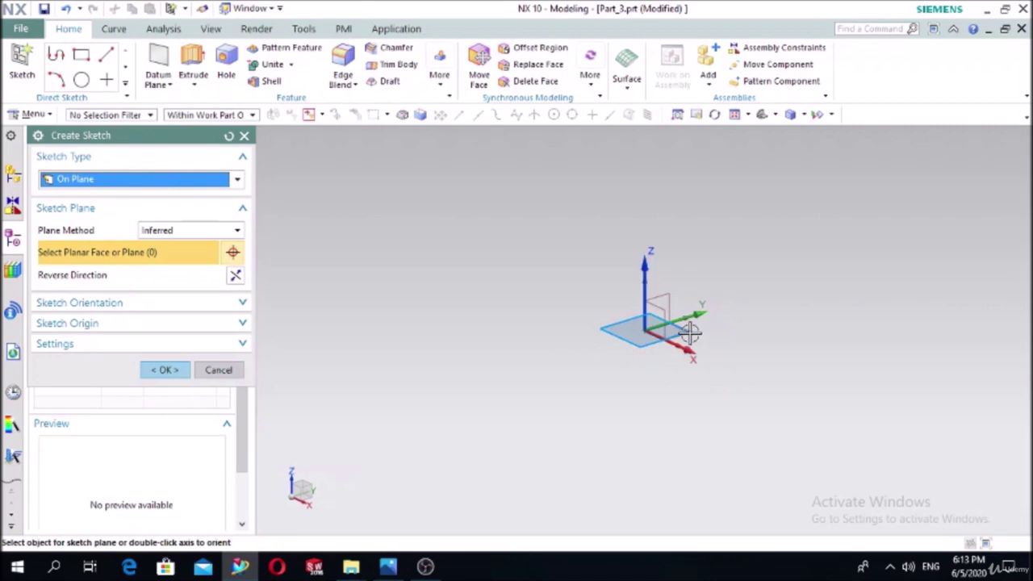
{"action": "left_click", "coordinate": [650, 329]}
{"action": "left_click", "coordinate": [180, 372]}
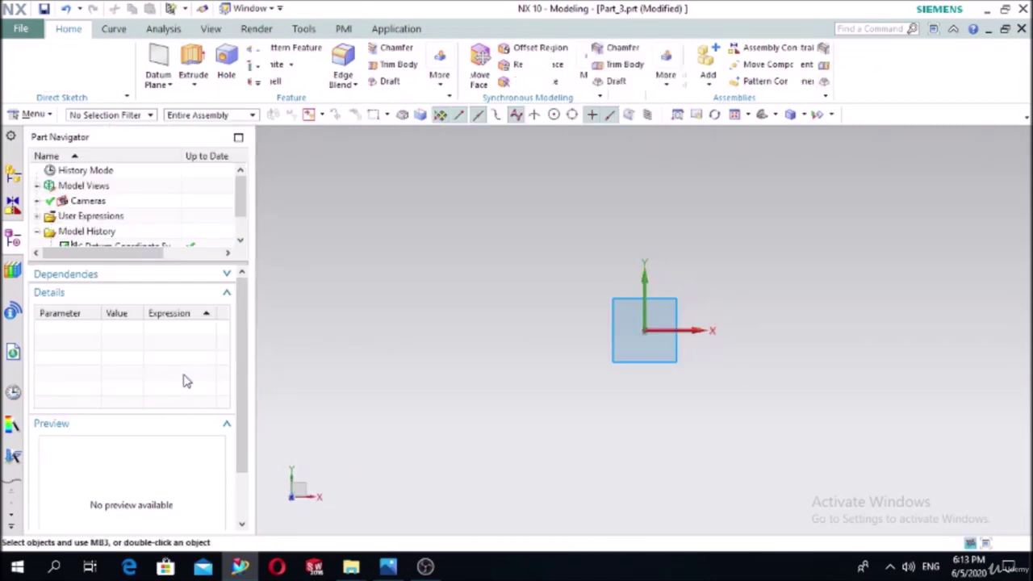
{"action": "left_click", "coordinate": [388, 567]}
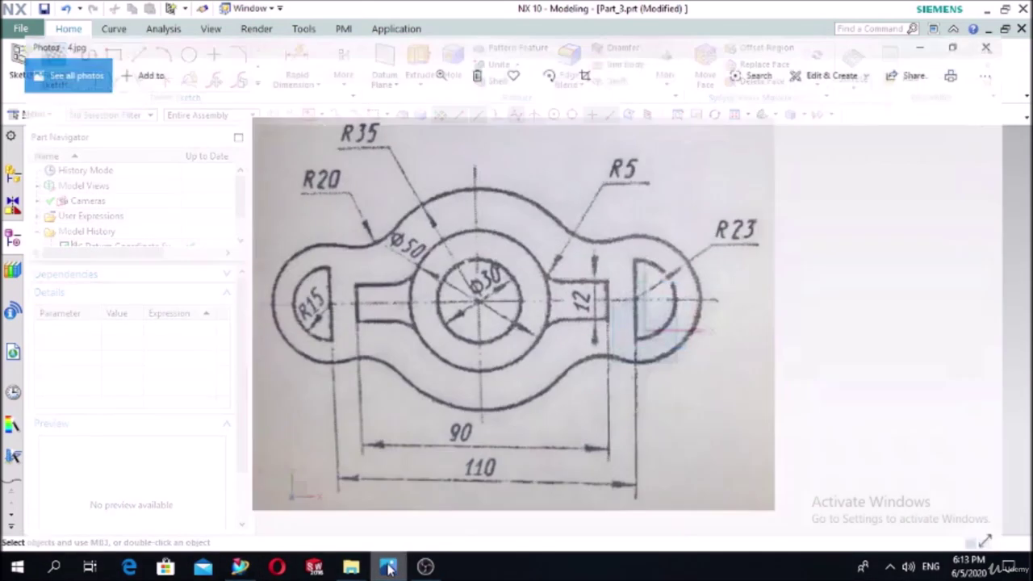
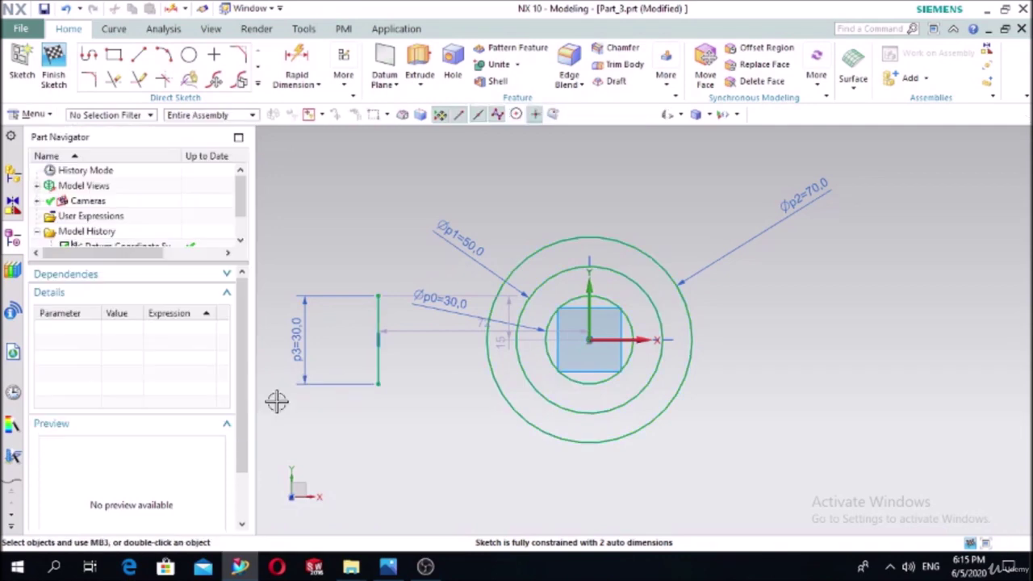
Make the endpoints of the 30 vertical line symmetric about the X axis and check the reference drawing 4.jpg
{"action": "left_click", "coordinate": [348, 85]}
{"action": "left_click", "coordinate": [379, 119]}
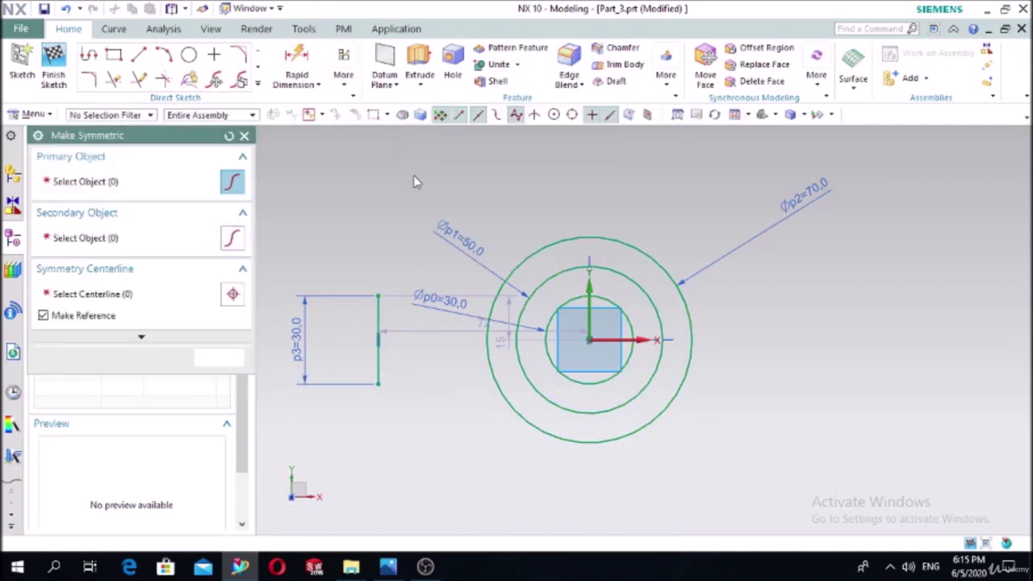
{"action": "left_click", "coordinate": [378, 292]}
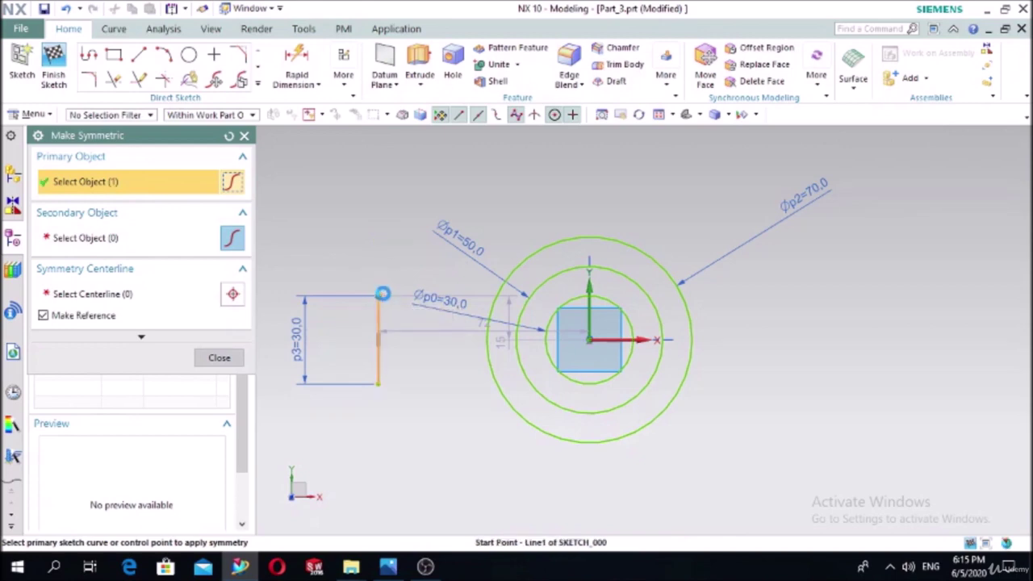
{"action": "left_click", "coordinate": [378, 385]}
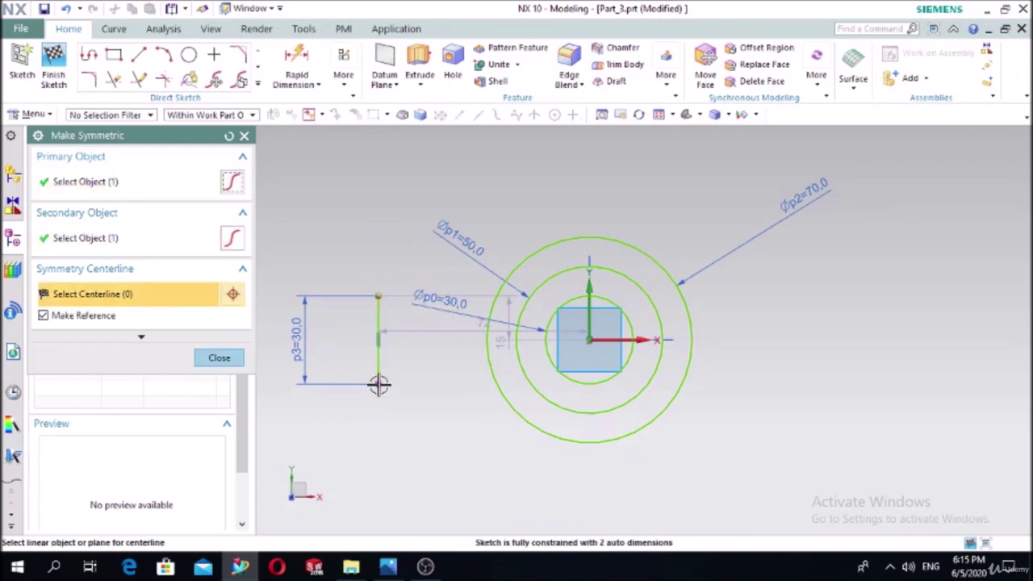
{"action": "left_click", "coordinate": [615, 341]}
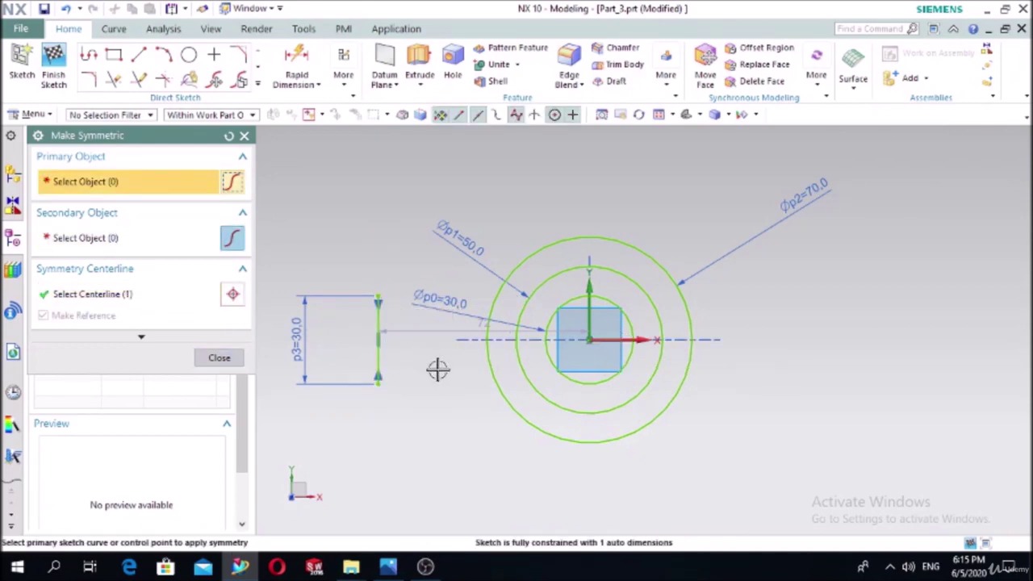
{"action": "left_click", "coordinate": [390, 568]}
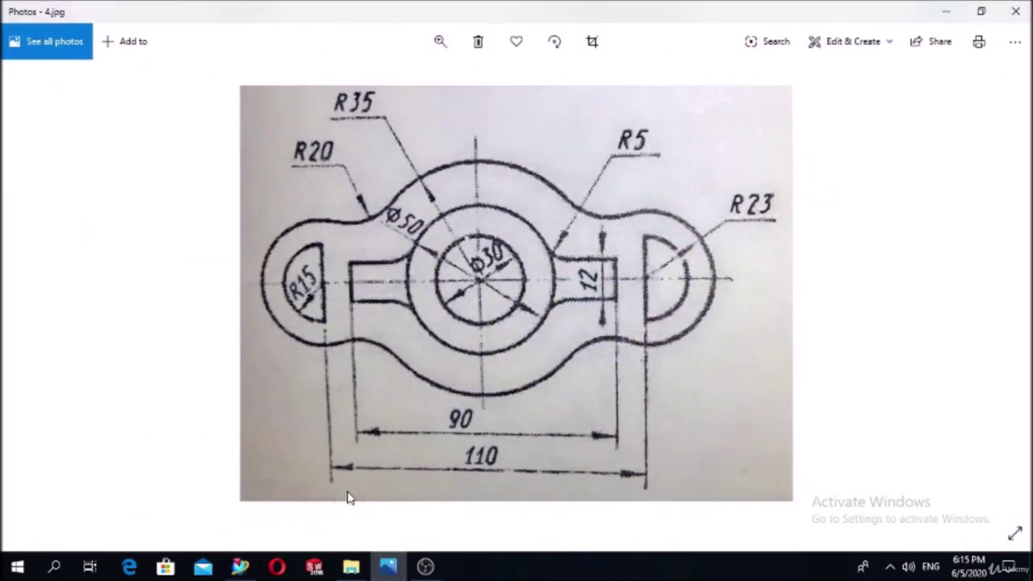
{"action": "left_click", "coordinate": [388, 567]}
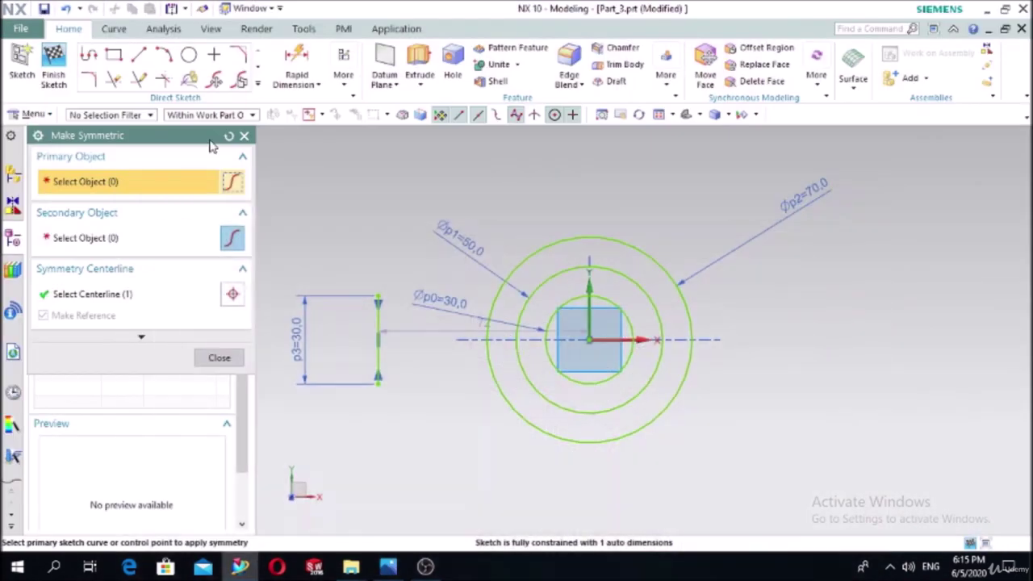
{"action": "left_click", "coordinate": [165, 56]}
{"action": "left_click", "coordinate": [377, 298]}
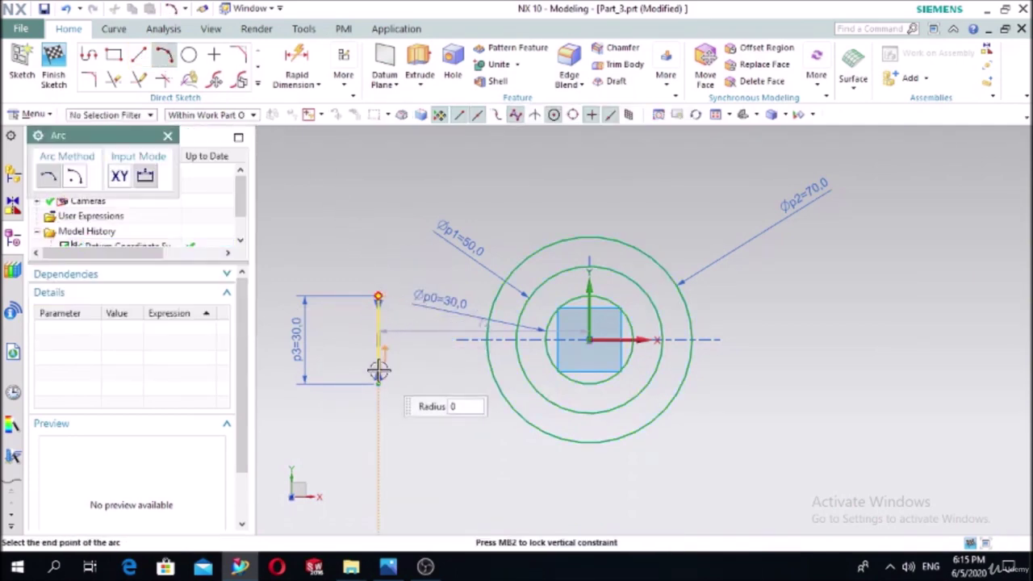
{"action": "left_click", "coordinate": [377, 382]}
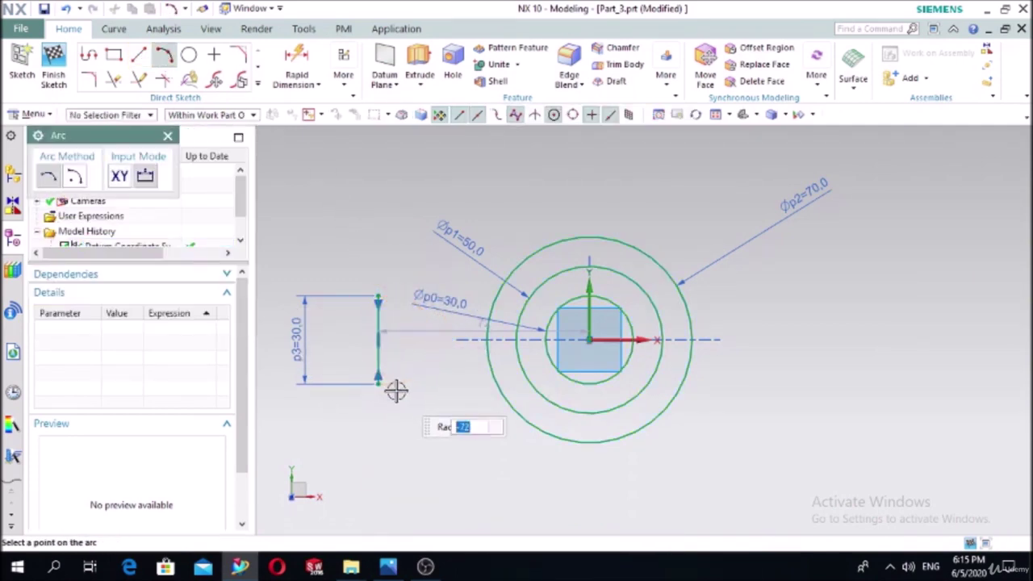
{"action": "key", "text": "Escape"}
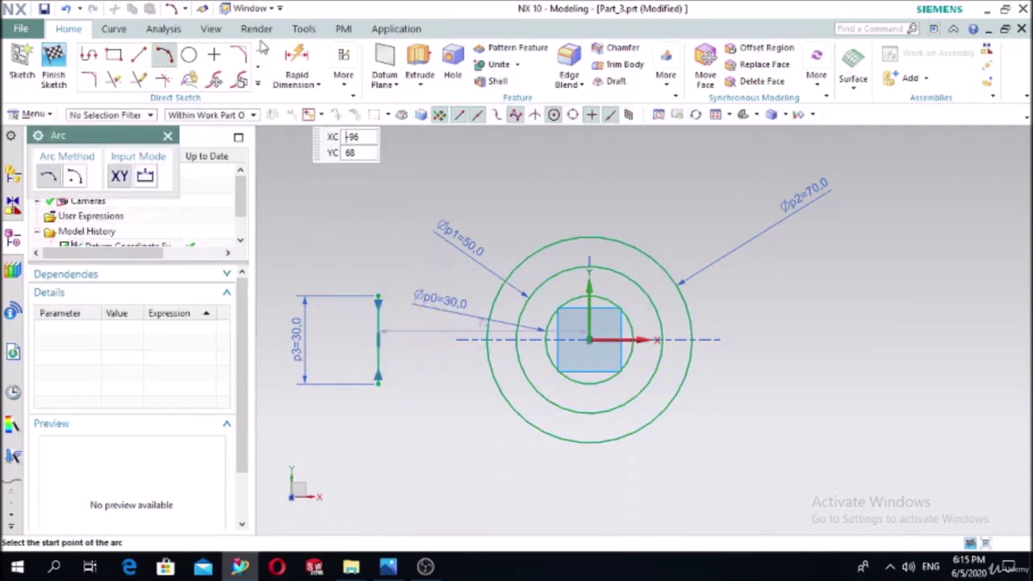
Draw a radius 15 arc joining the vertical line's two endpoints, bulging away from the concentric circles
{"action": "left_click", "coordinate": [377, 296]}
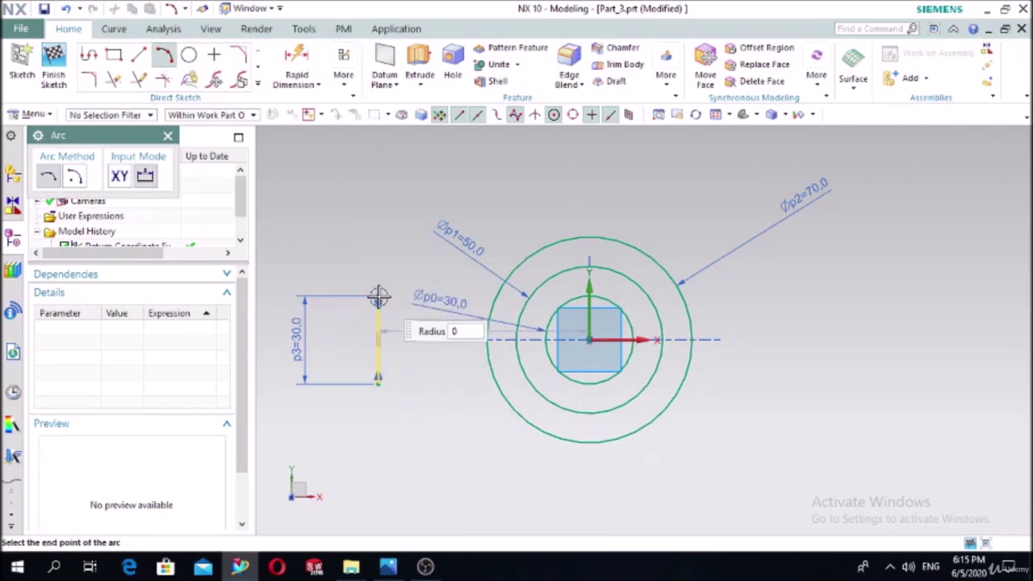
{"action": "left_click", "coordinate": [383, 376]}
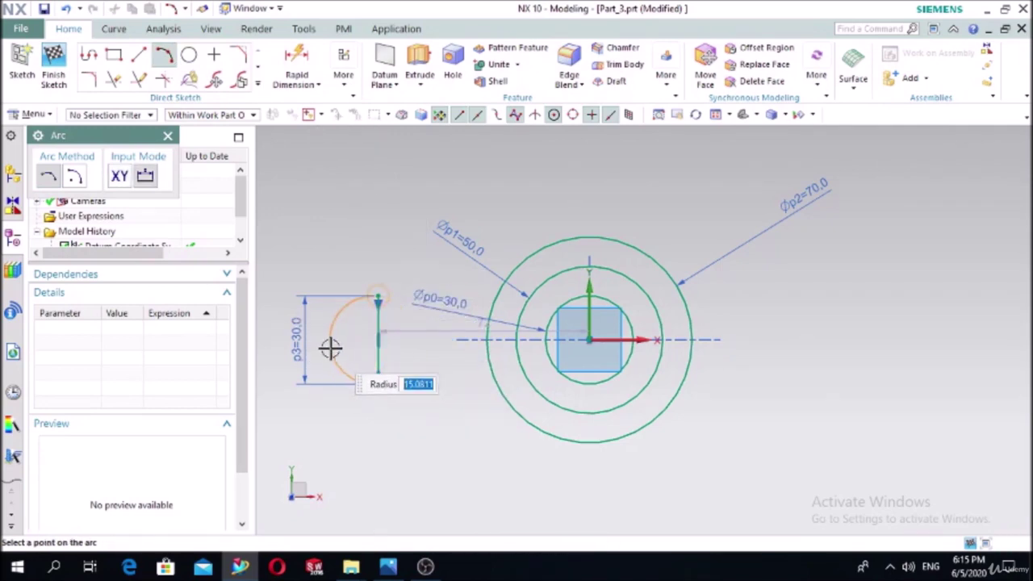
{"action": "type", "text": "15"}
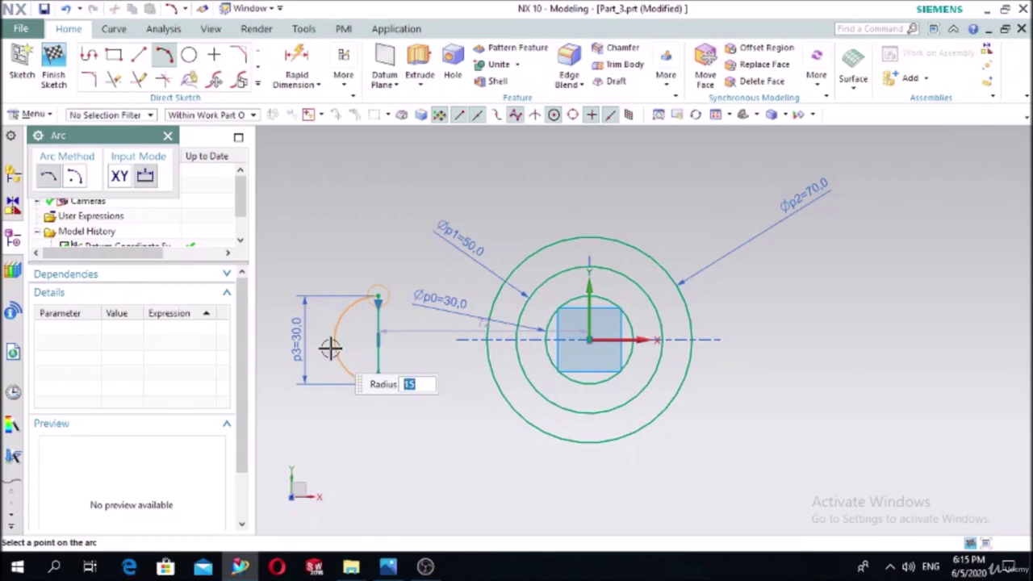
{"action": "left_click", "coordinate": [330, 348]}
{"action": "key", "text": "Escape"}
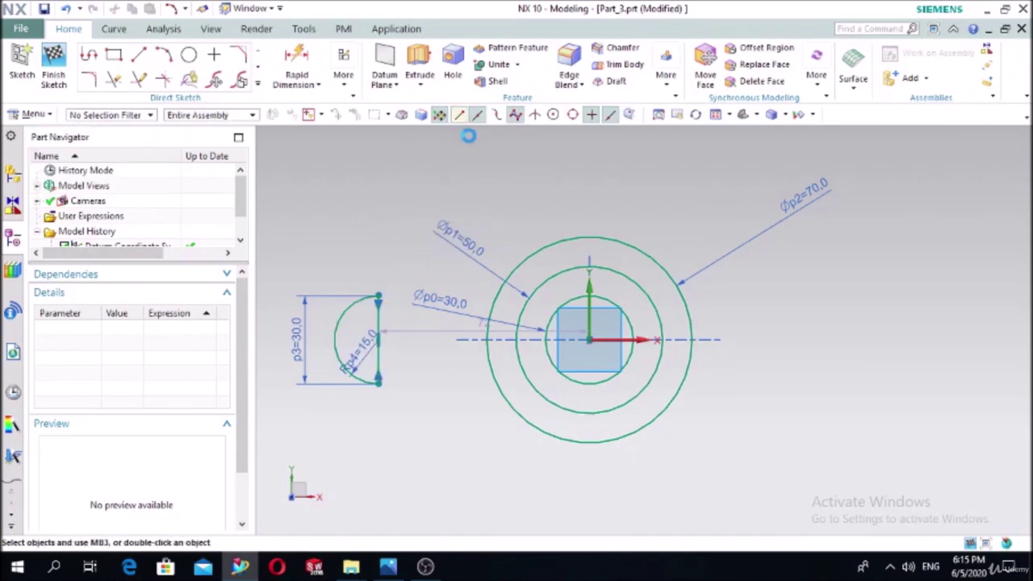
Check the reference drawing 4.jpg and mirror the connected semicircle profile, arc and vertical line, about the Y axis
{"action": "left_click", "coordinate": [388, 568]}
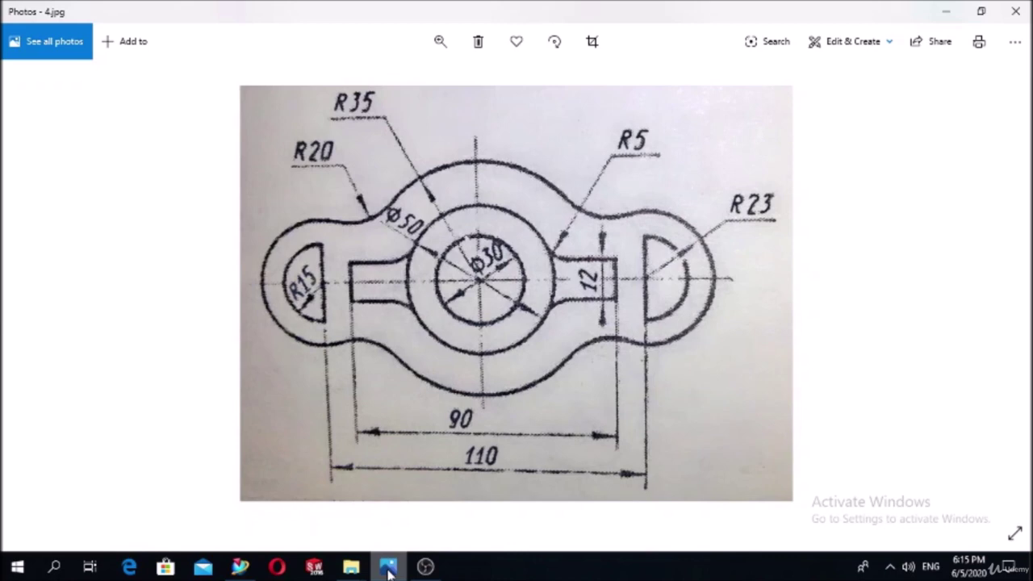
{"action": "left_click", "coordinate": [388, 569]}
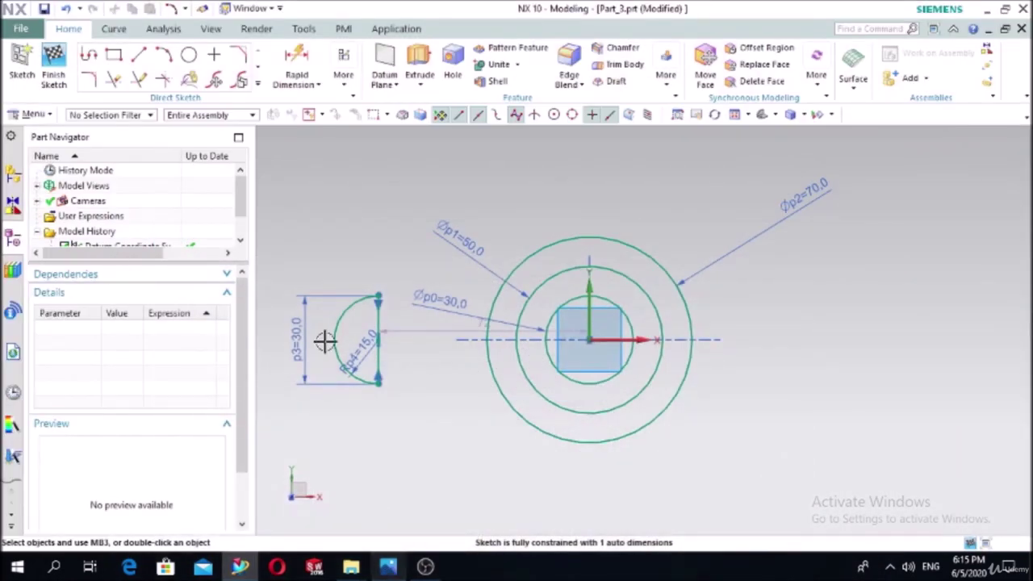
{"action": "left_click", "coordinate": [255, 87]}
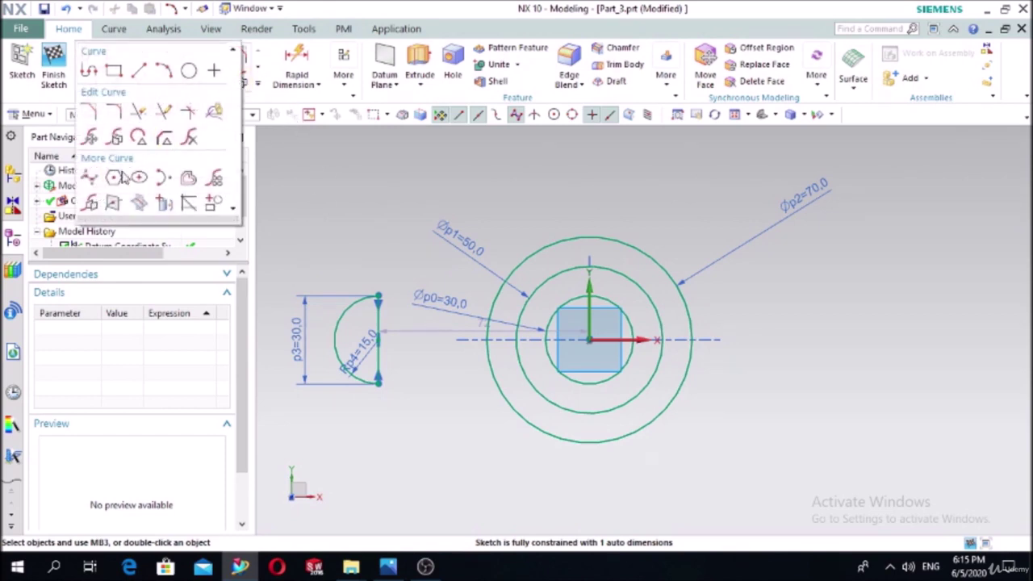
{"action": "left_click", "coordinate": [91, 203]}
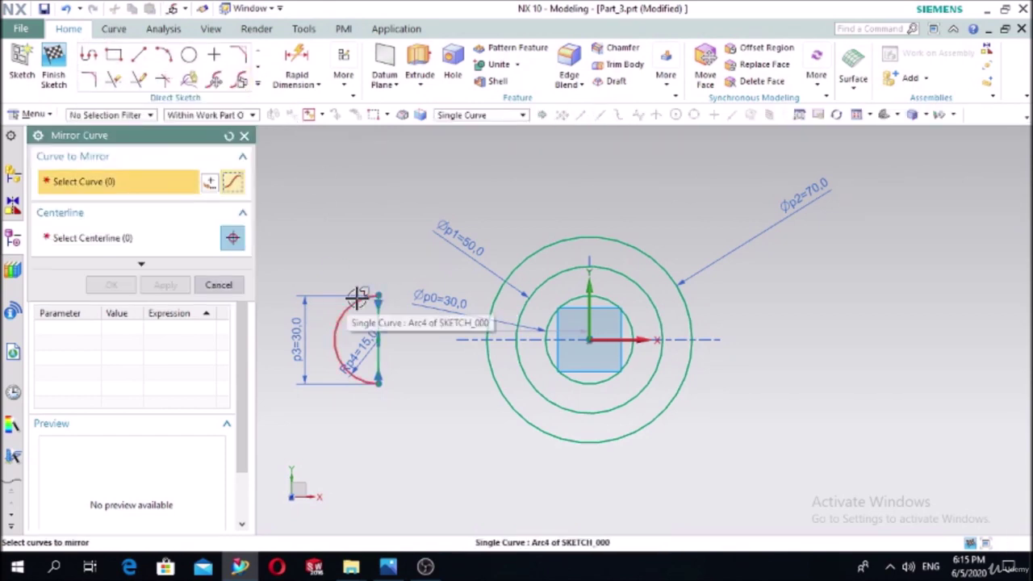
{"action": "left_click", "coordinate": [477, 118]}
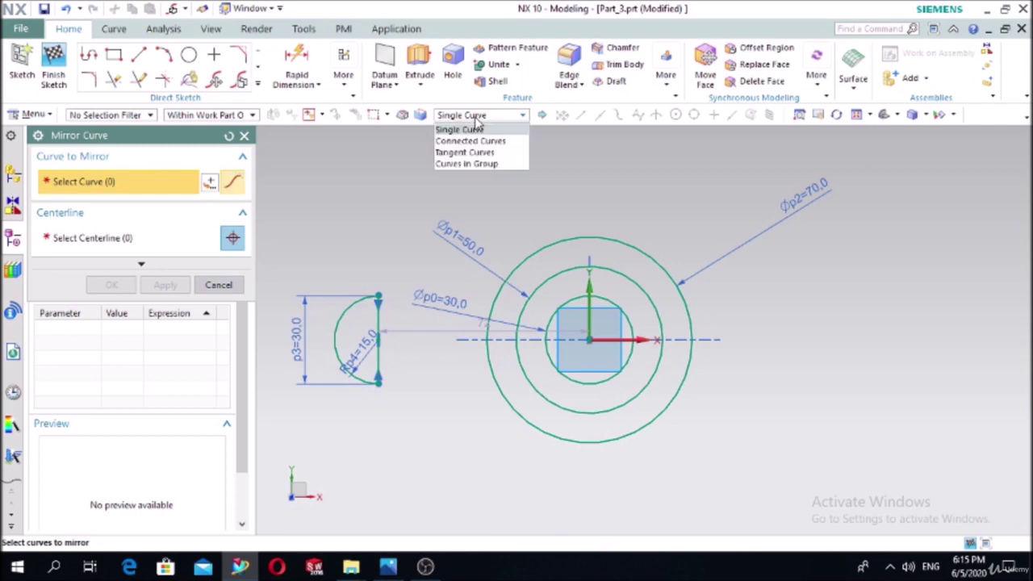
{"action": "left_click", "coordinate": [469, 140]}
{"action": "left_click", "coordinate": [353, 302]}
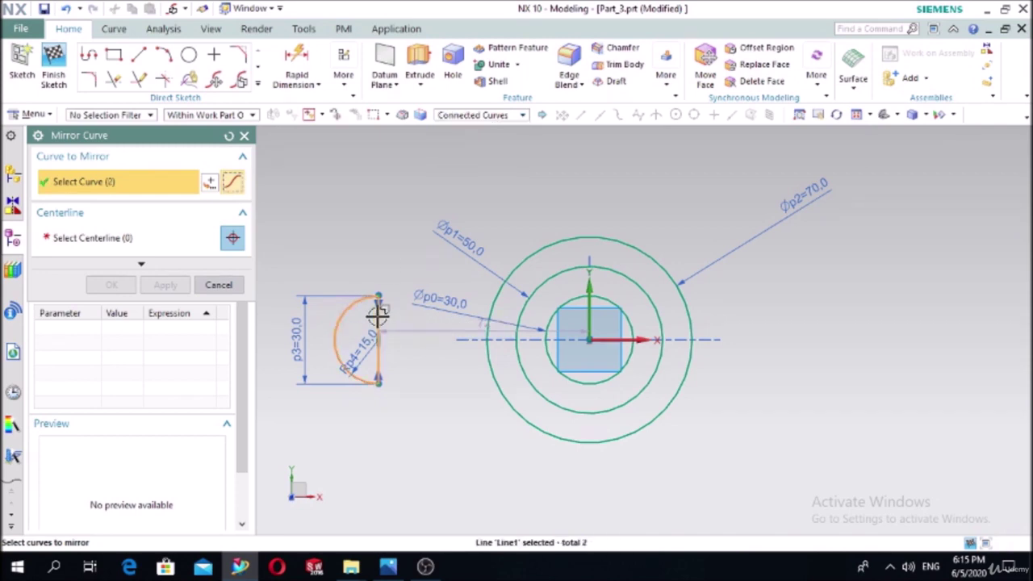
{"action": "left_click", "coordinate": [135, 244]}
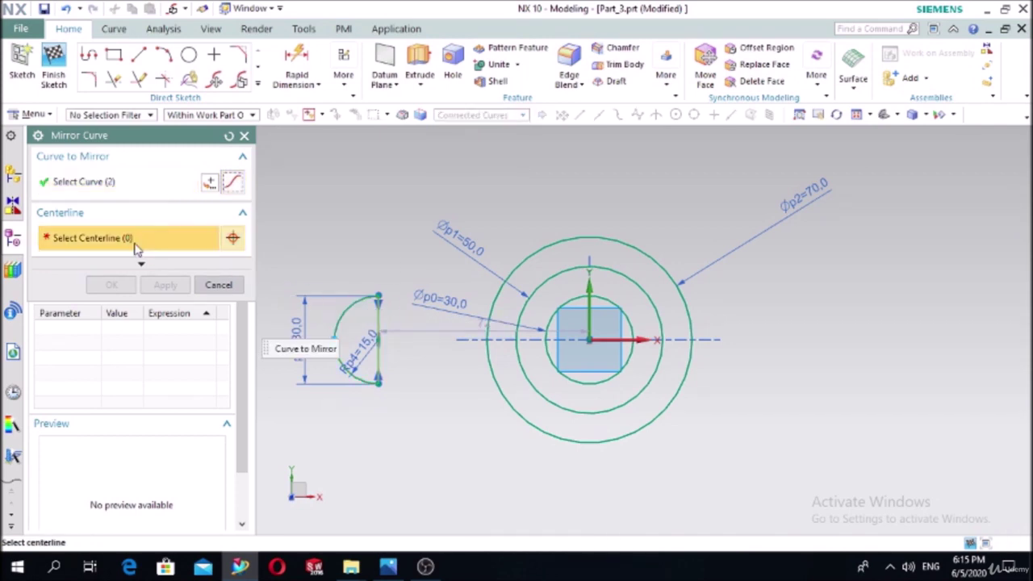
{"action": "left_click", "coordinate": [589, 292]}
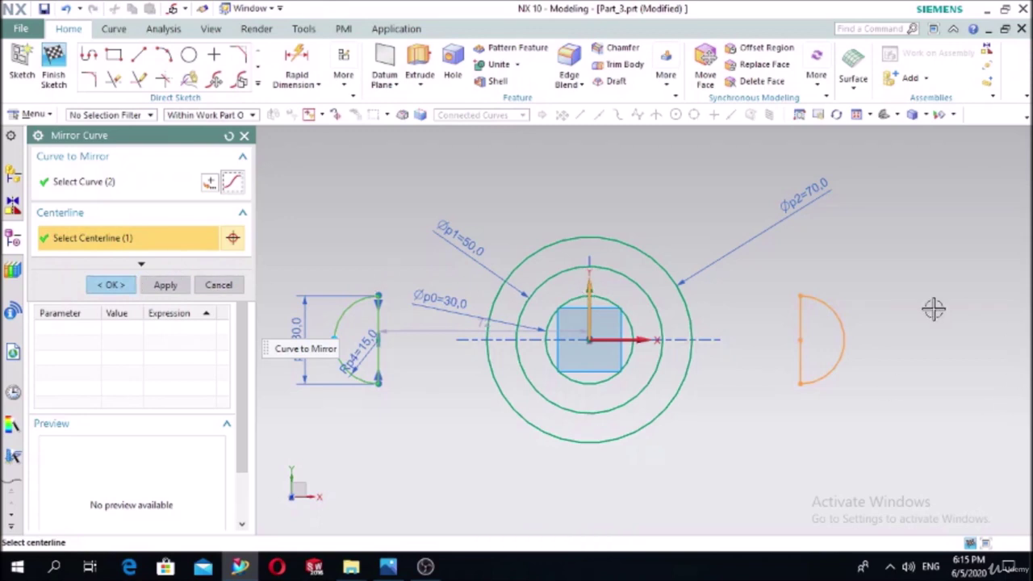
{"action": "left_click", "coordinate": [111, 284]}
Consult 4.jpg and dimension the distance between the two semicircles' vertical lines as 110 mm
{"action": "left_click", "coordinate": [388, 567]}
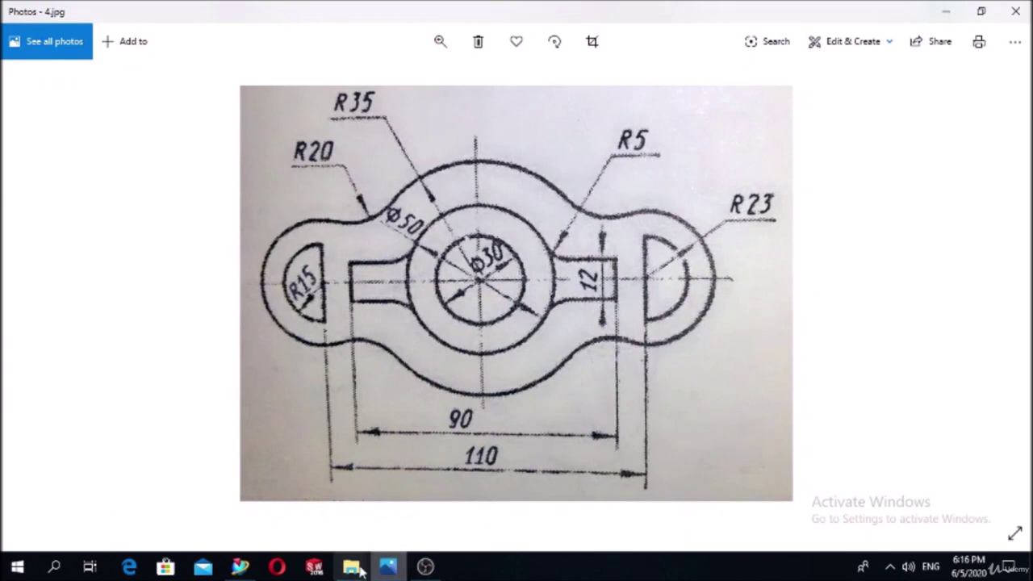
{"action": "left_click", "coordinate": [388, 567]}
{"action": "left_click", "coordinate": [296, 71]}
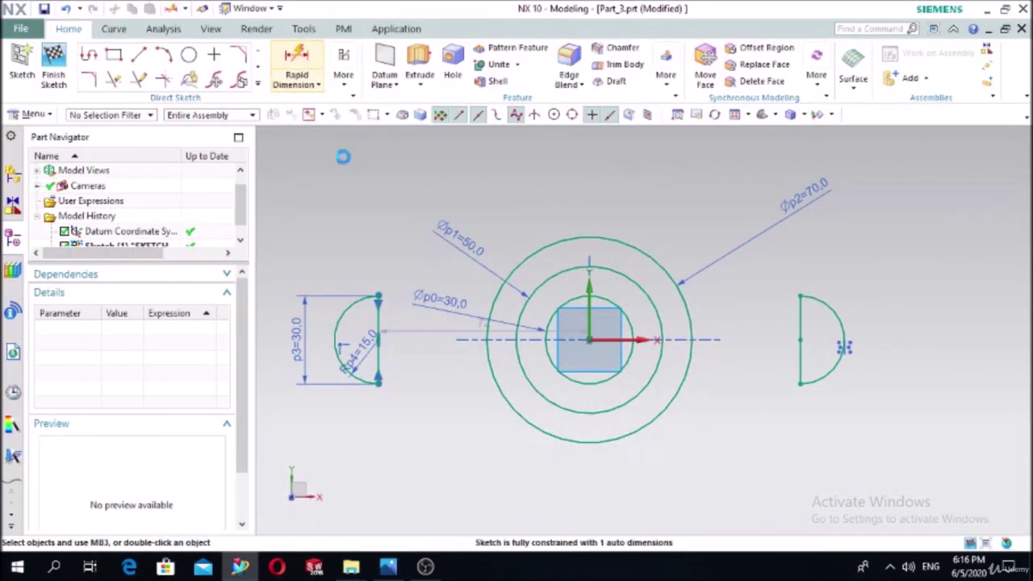
{"action": "left_click", "coordinate": [379, 359]}
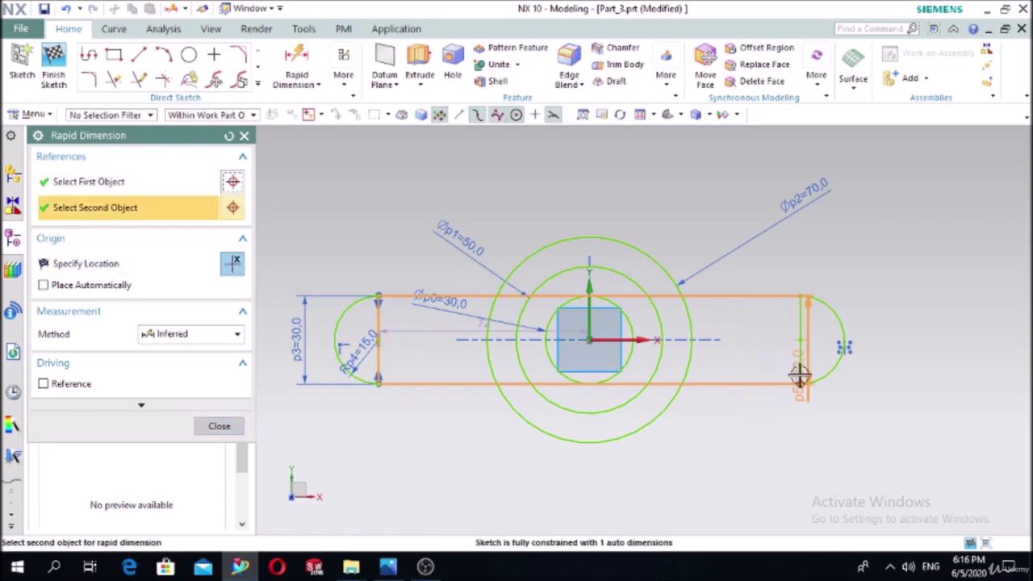
{"action": "left_click", "coordinate": [801, 371]}
{"action": "left_click", "coordinate": [565, 482]}
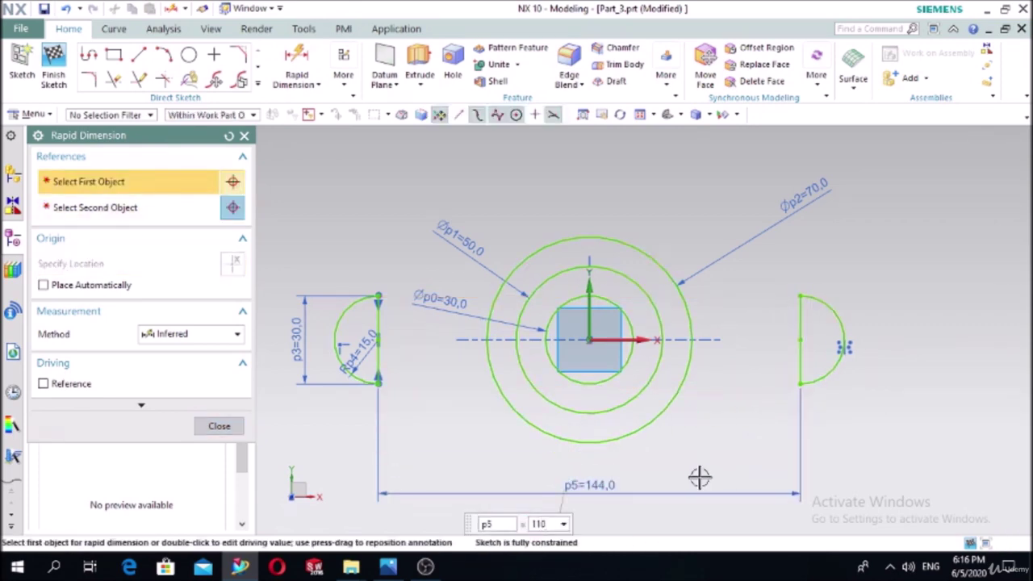
{"action": "key", "text": "Return"}
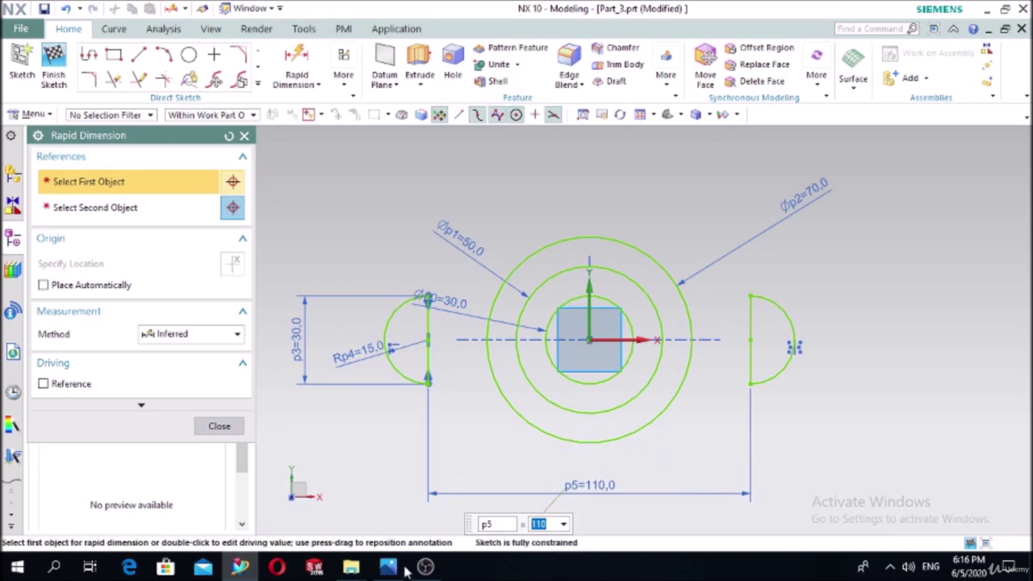
{"action": "left_click", "coordinate": [221, 426]}
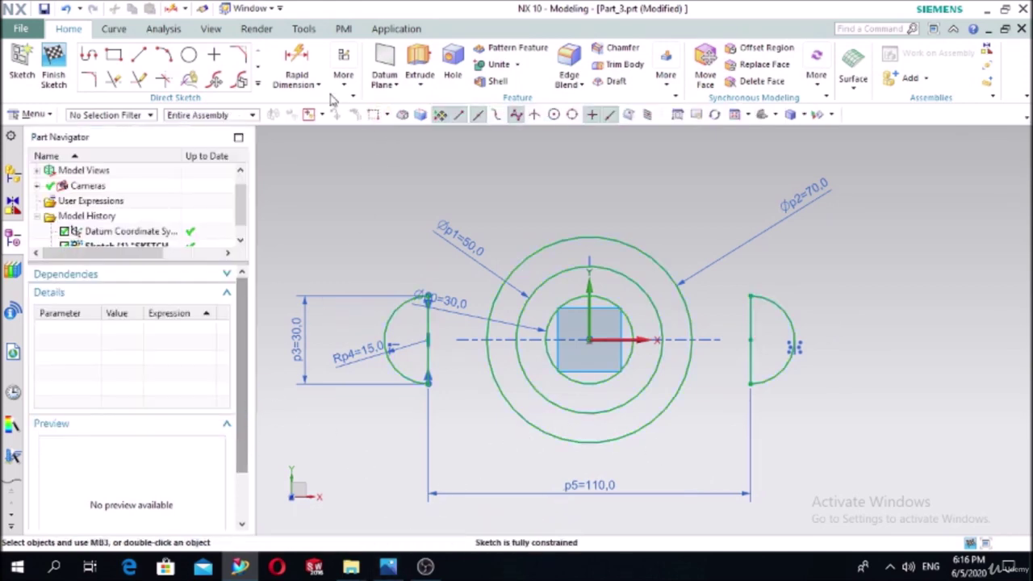
Make the two semicircle arcs symmetric about the Y axis
{"action": "left_click", "coordinate": [343, 75]}
{"action": "left_click", "coordinate": [349, 118]}
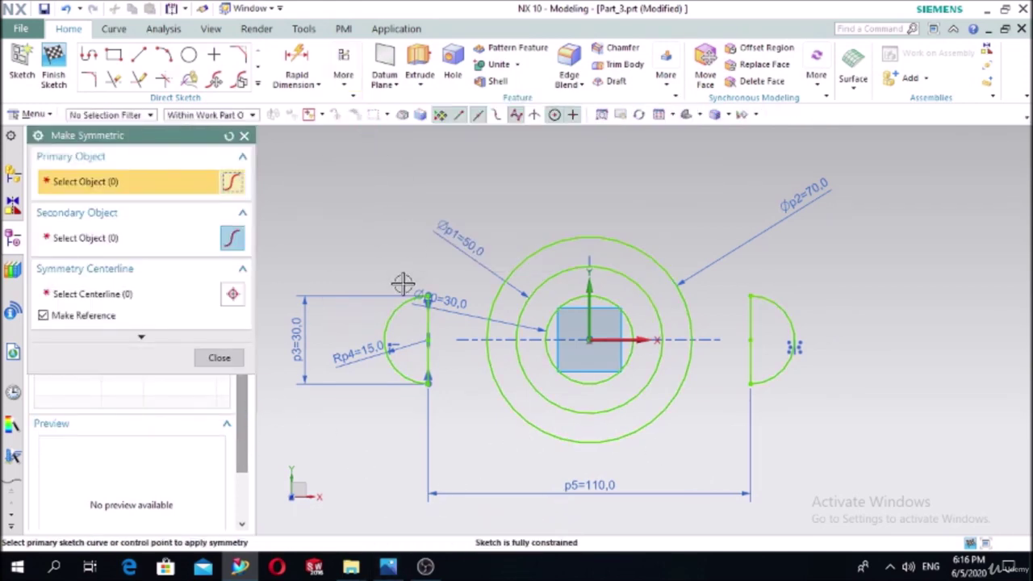
{"action": "left_click", "coordinate": [396, 299]}
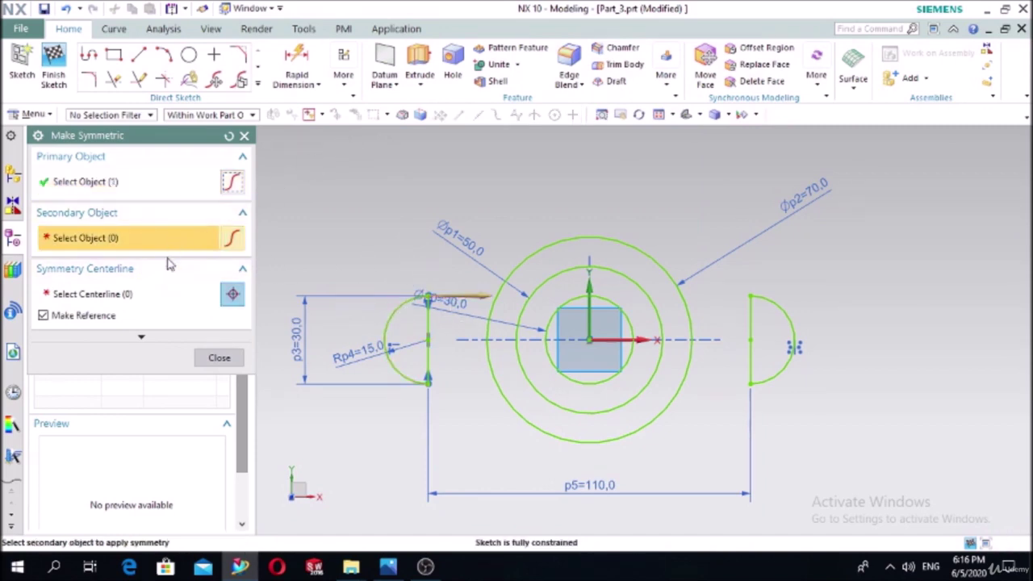
{"action": "left_click", "coordinate": [767, 305]}
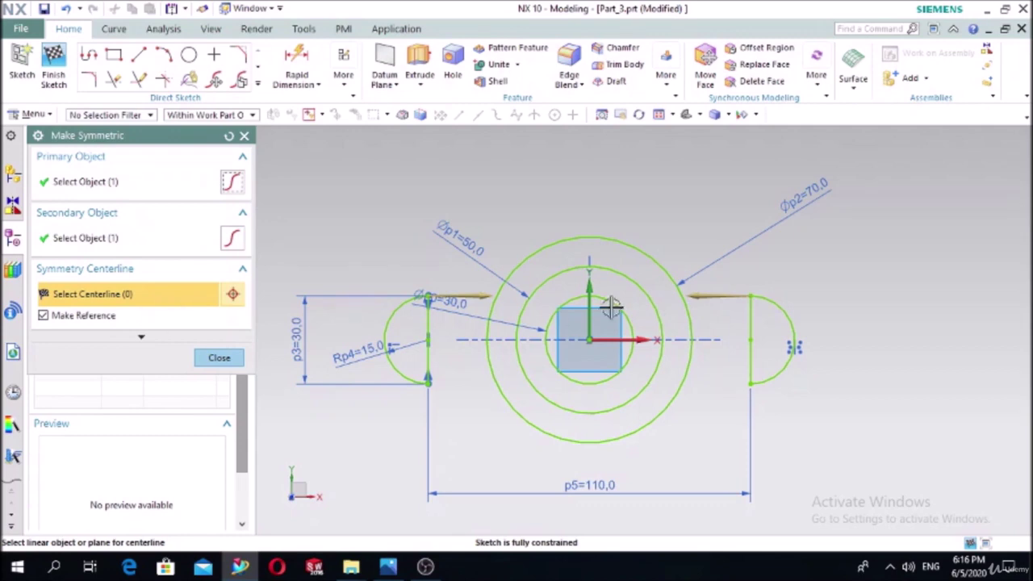
{"action": "left_click", "coordinate": [590, 284]}
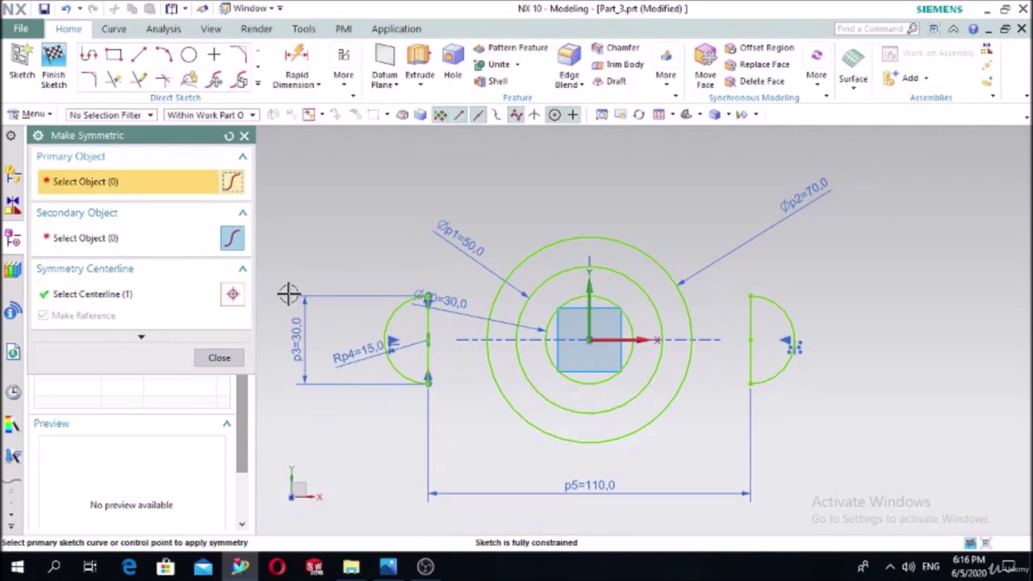
{"action": "left_click", "coordinate": [219, 358]}
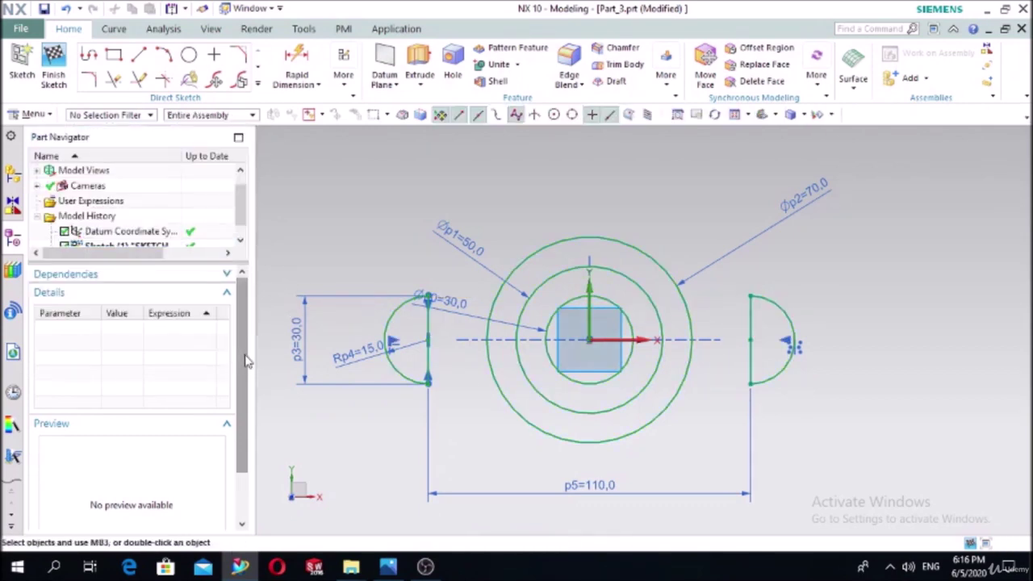
Check 4.jpg and sketch a circle about 62 mm in diameter centred on the left semicircle's arc centre
{"action": "left_click", "coordinate": [399, 569]}
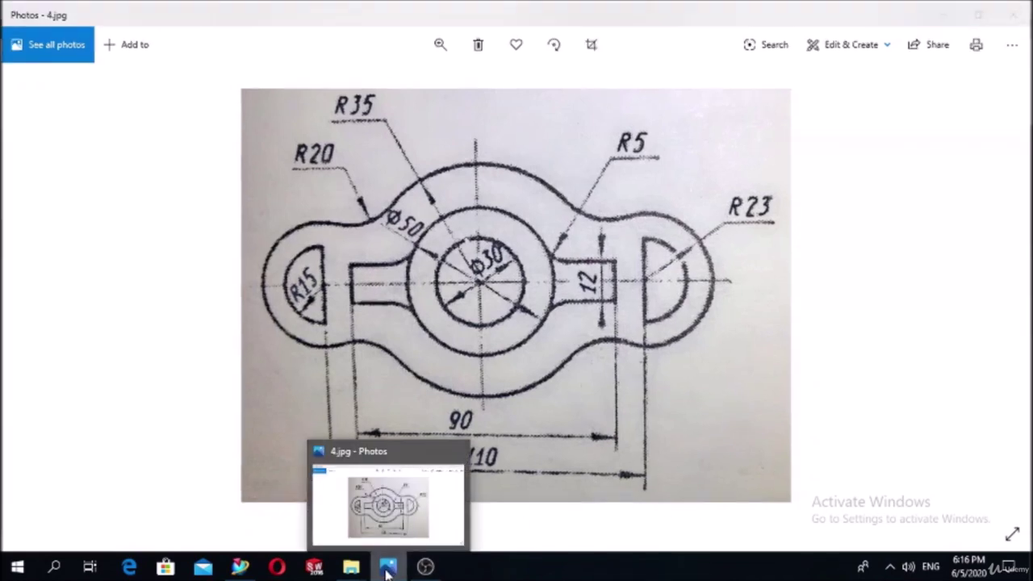
{"action": "left_click", "coordinate": [388, 569]}
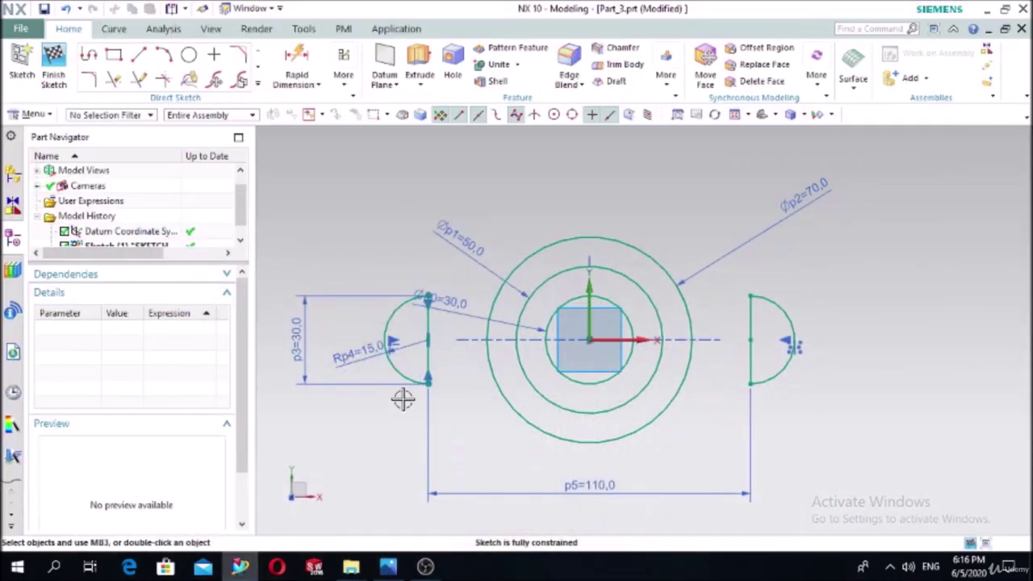
{"action": "left_click", "coordinate": [189, 54]}
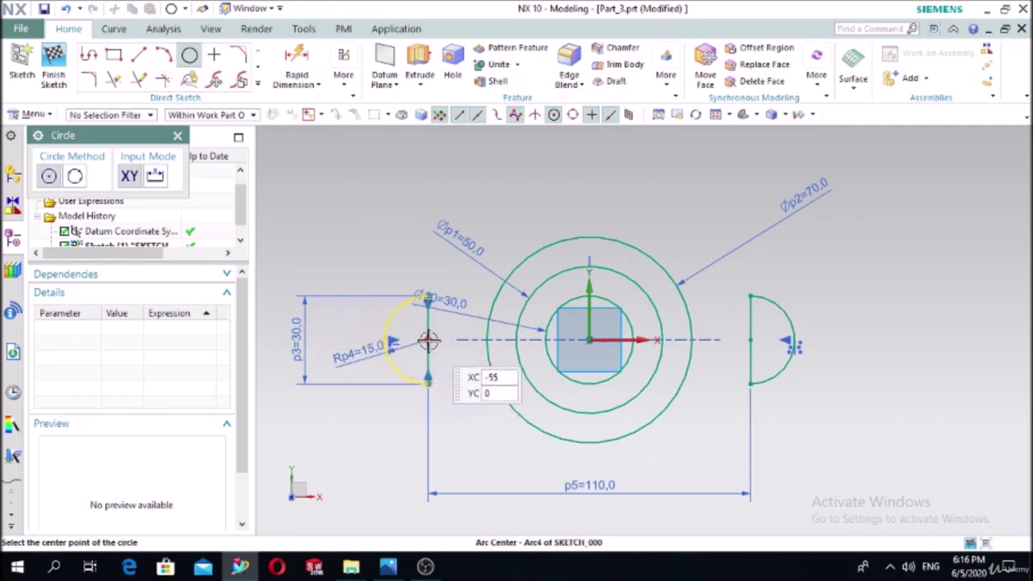
{"action": "left_click", "coordinate": [428, 339]}
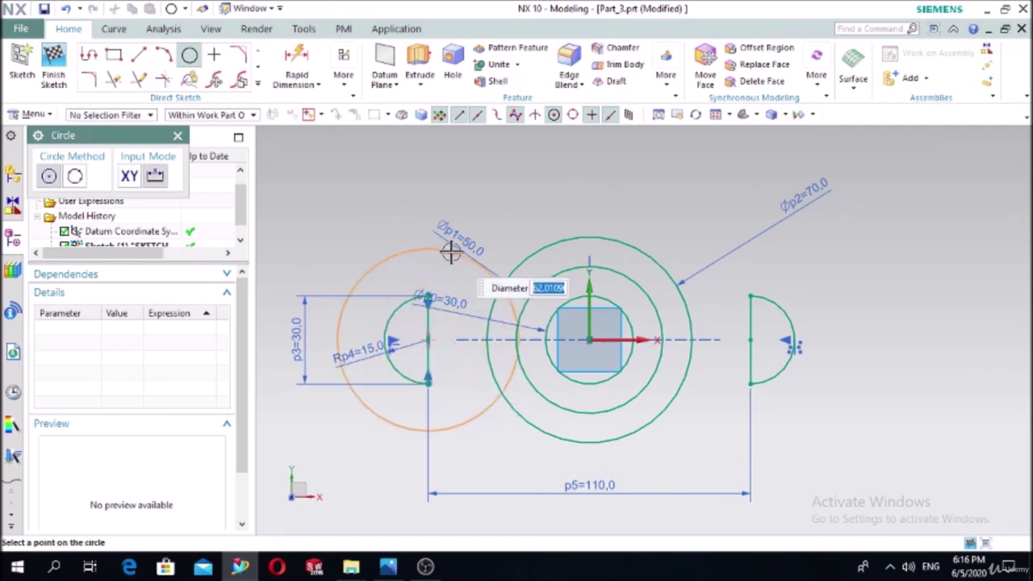
{"action": "left_click", "coordinate": [450, 252]}
Dimension the new circle around the left semicircle with a diameter of 23*2
{"action": "left_click", "coordinate": [296, 61]}
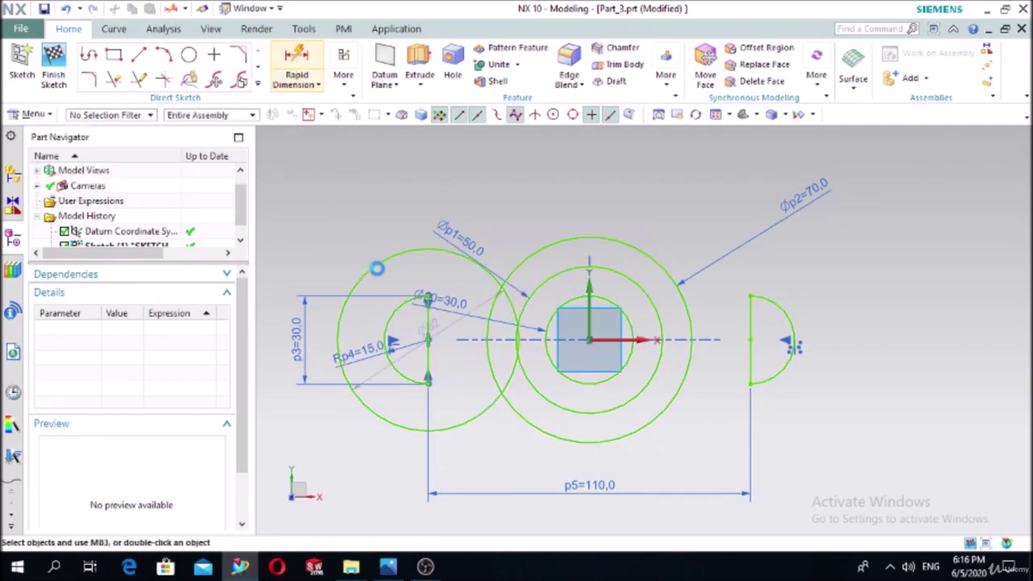
{"action": "left_click", "coordinate": [376, 266]}
{"action": "left_click", "coordinate": [312, 182]}
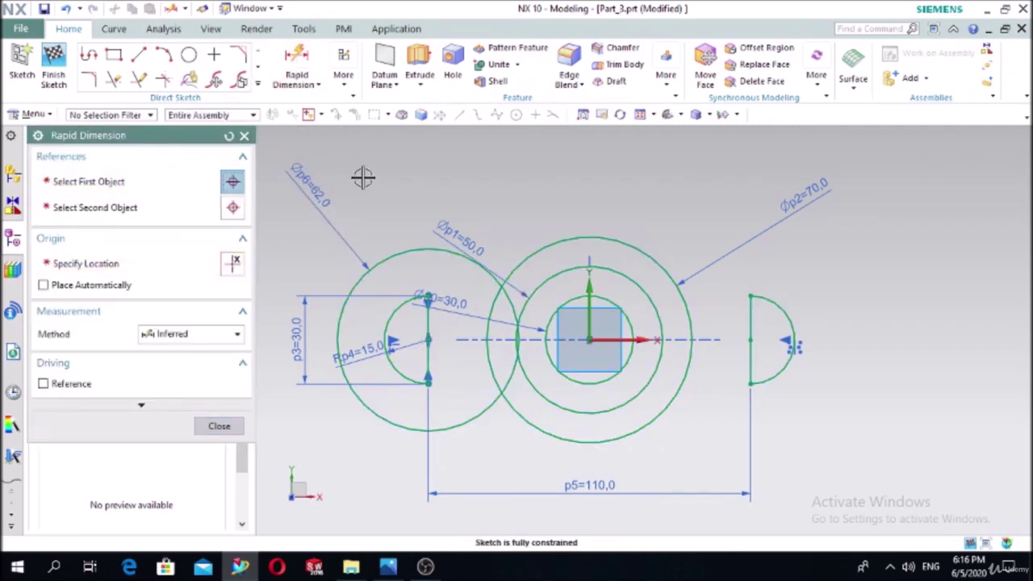
{"action": "type", "text": "23*2"}
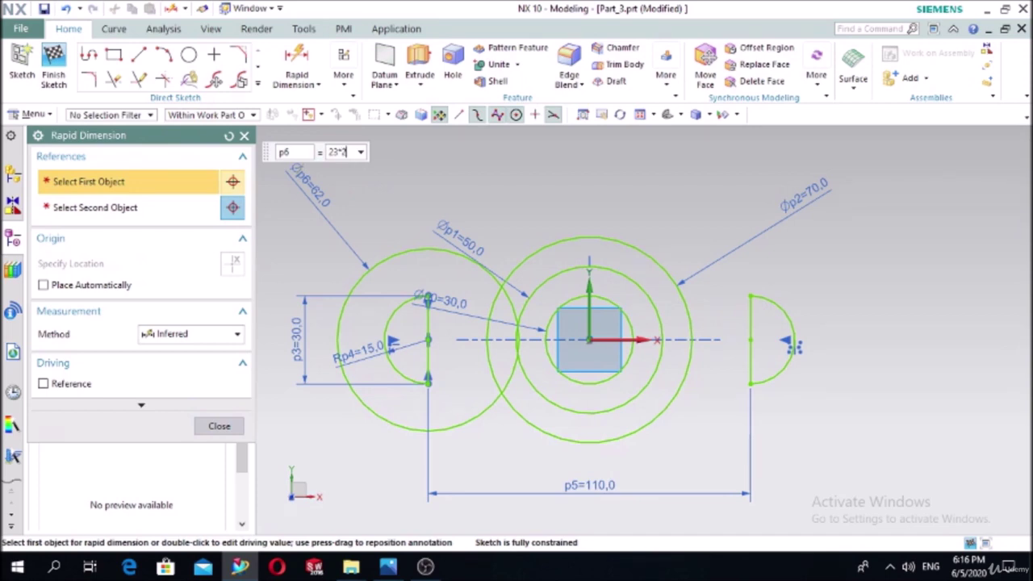
{"action": "key", "text": "Return"}
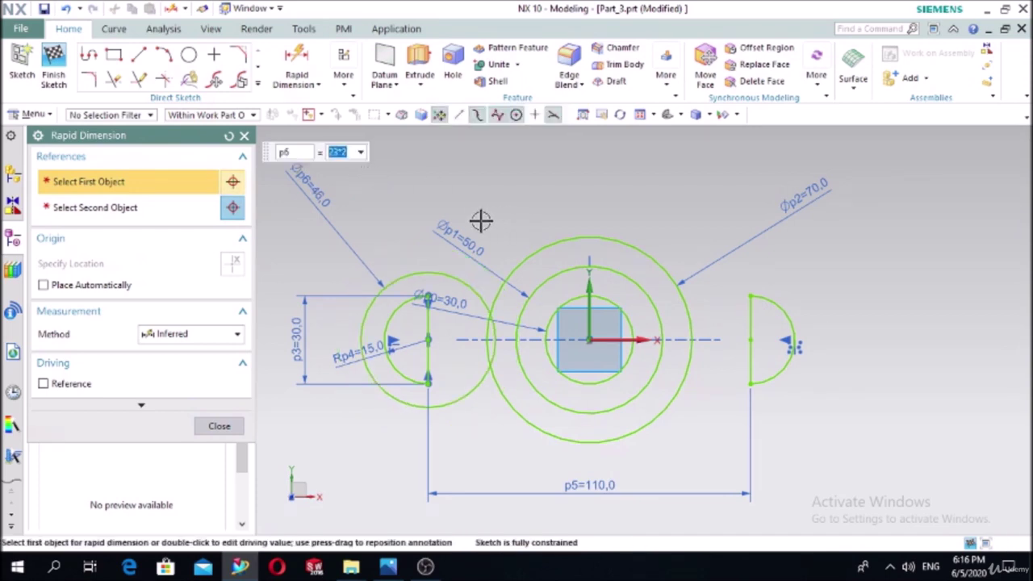
{"action": "key", "text": "Escape"}
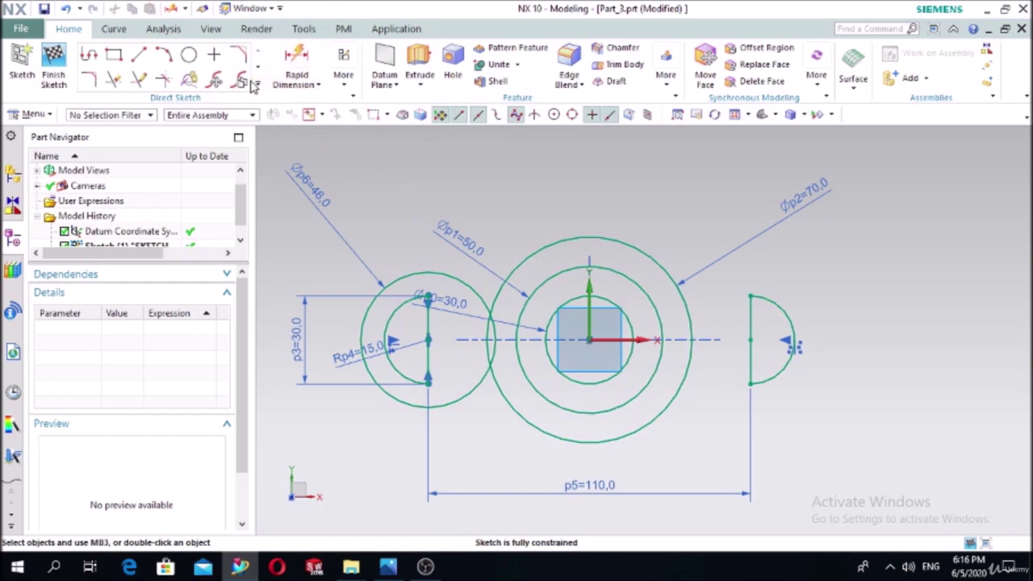
Mirror the 46 mm circle around the left semicircle about the Y axis
{"action": "left_click", "coordinate": [258, 84]}
{"action": "left_click", "coordinate": [90, 203]}
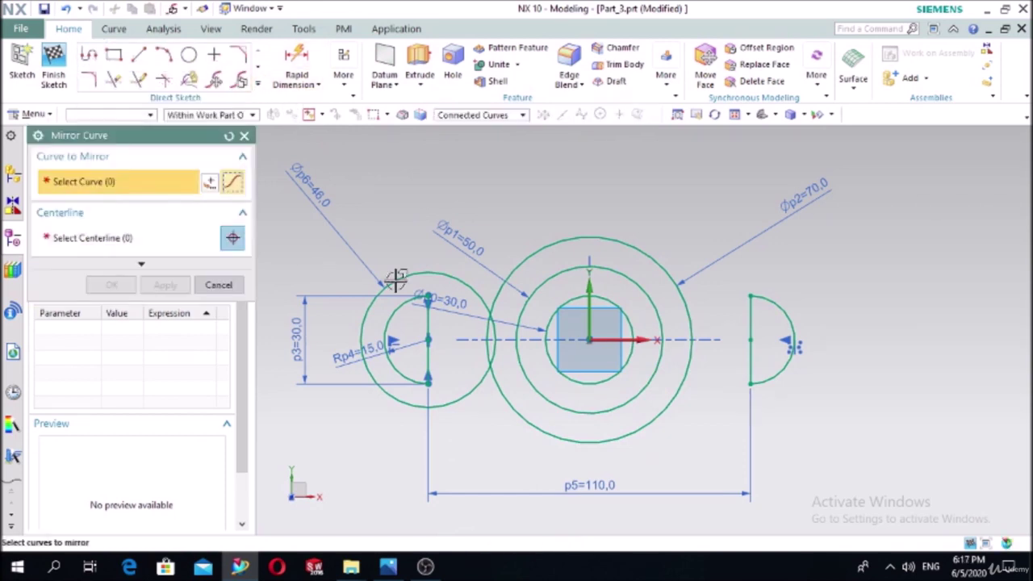
{"action": "left_click", "coordinate": [425, 275]}
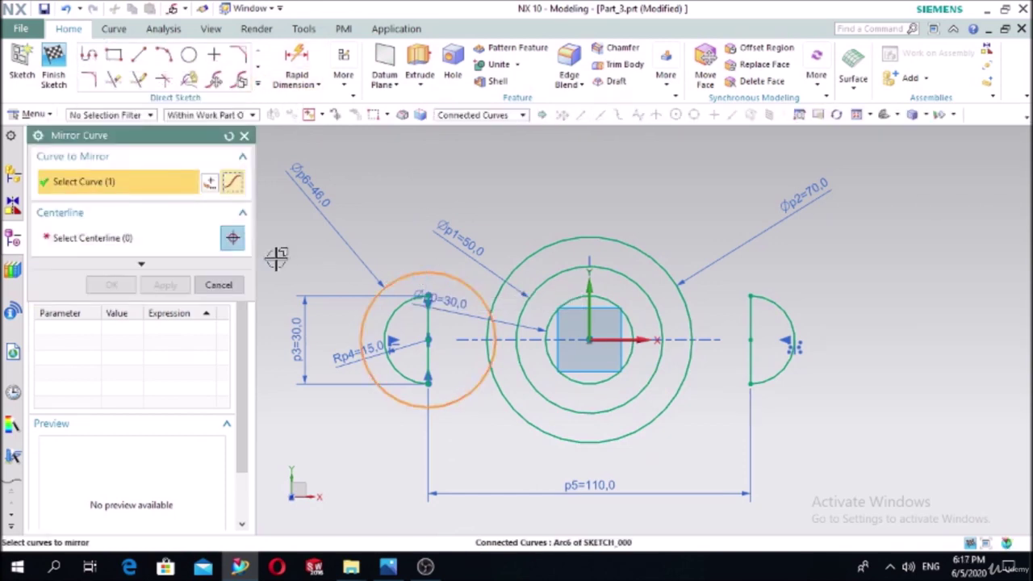
{"action": "left_click", "coordinate": [587, 277]}
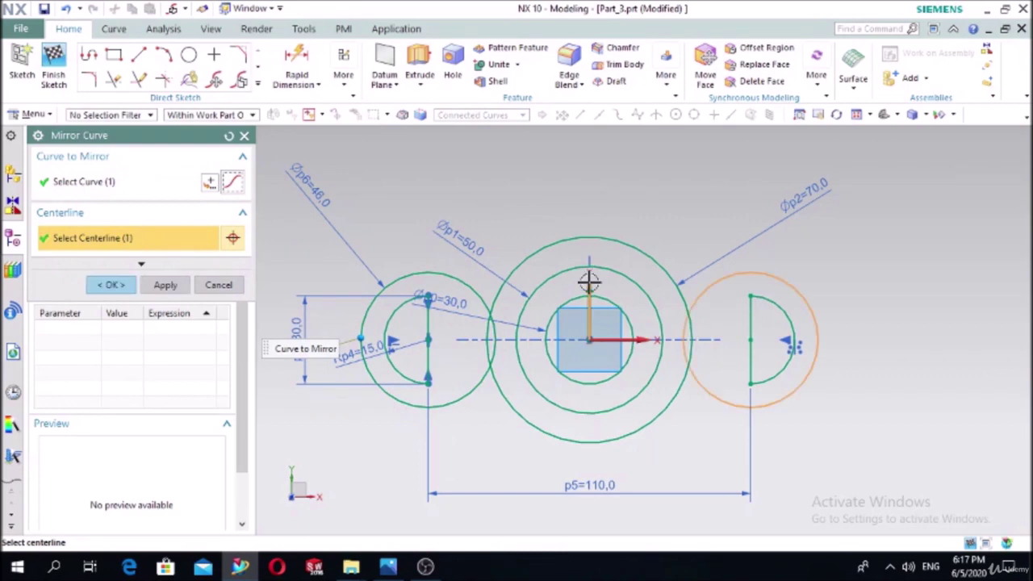
{"action": "left_click", "coordinate": [122, 286]}
Check 4.jpg and quick-trim the part of the left 46 mm circle lying outside the 70 mm circle
{"action": "left_click", "coordinate": [385, 568]}
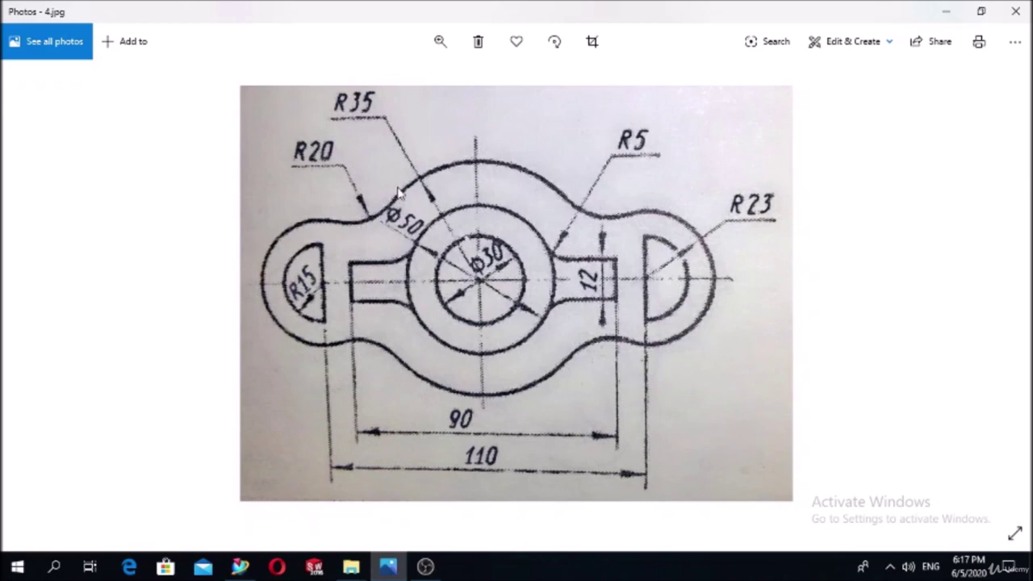
{"action": "left_click", "coordinate": [388, 568]}
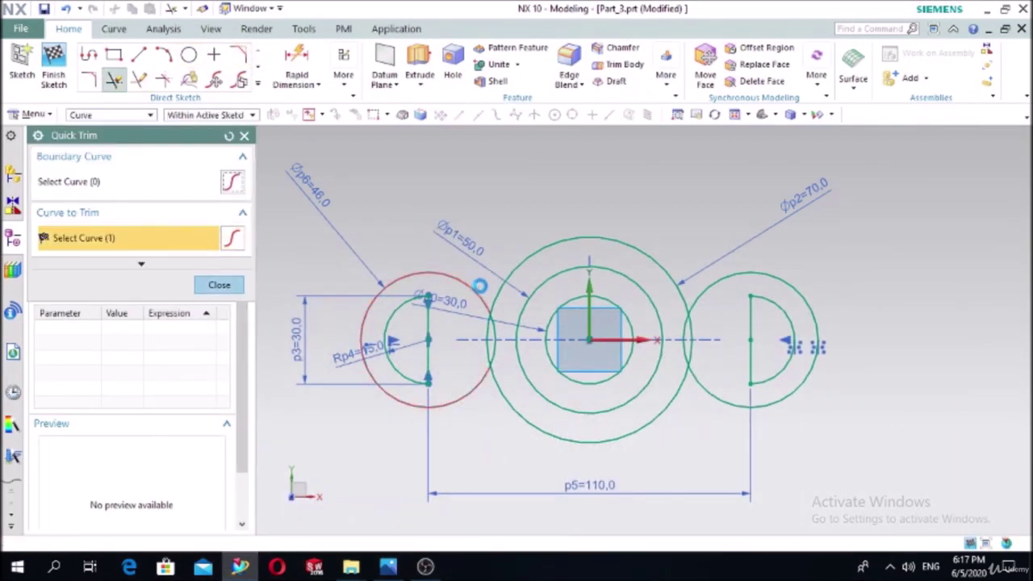
{"action": "left_click", "coordinate": [470, 287]}
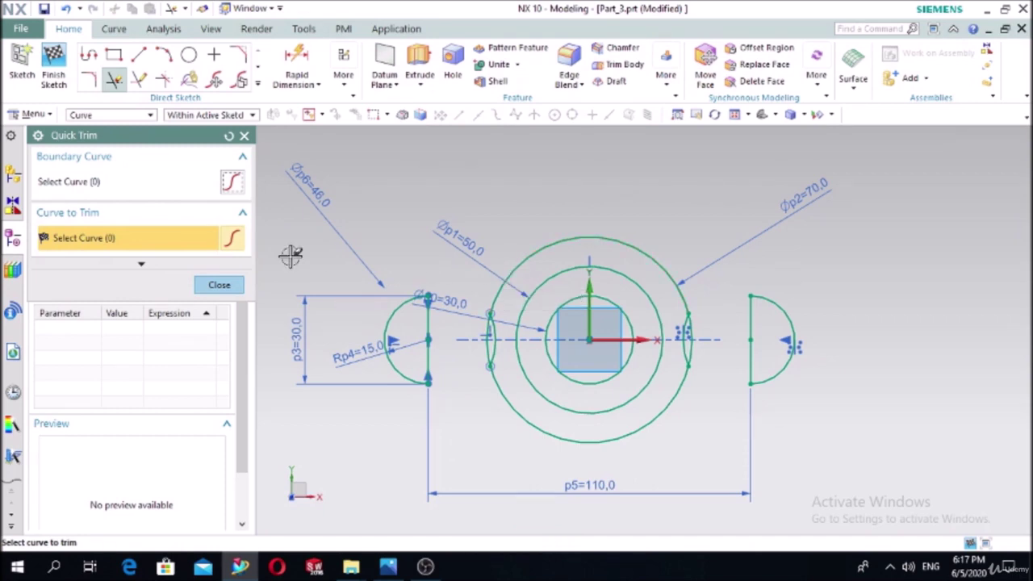
{"action": "left_click", "coordinate": [219, 284]}
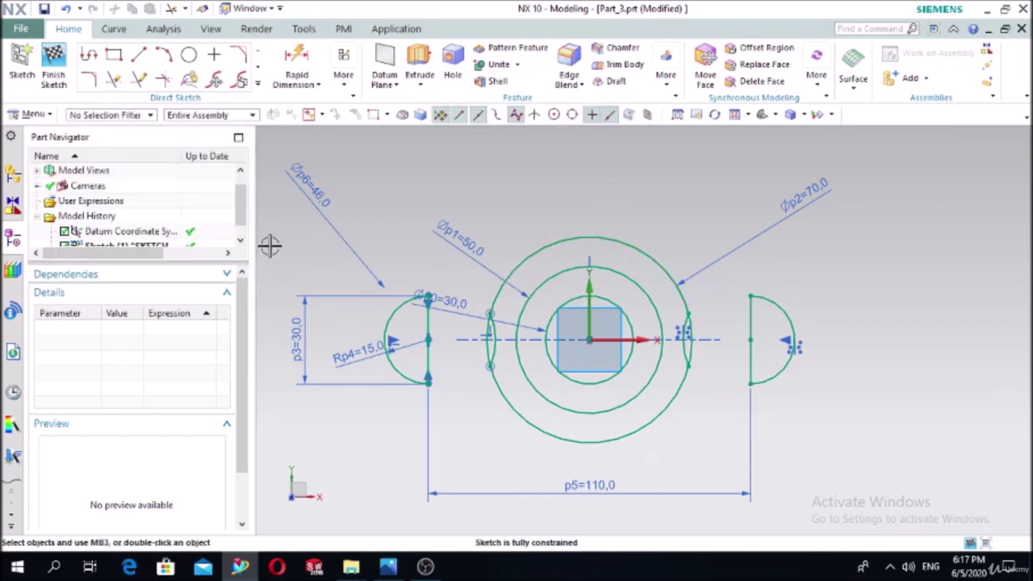
Undo the circle trim and, per 4.jpg, fillet the upper junction of the left 46 mm circle and the 70 mm circle with radius 20
{"action": "key", "text": "ctrl+z"}
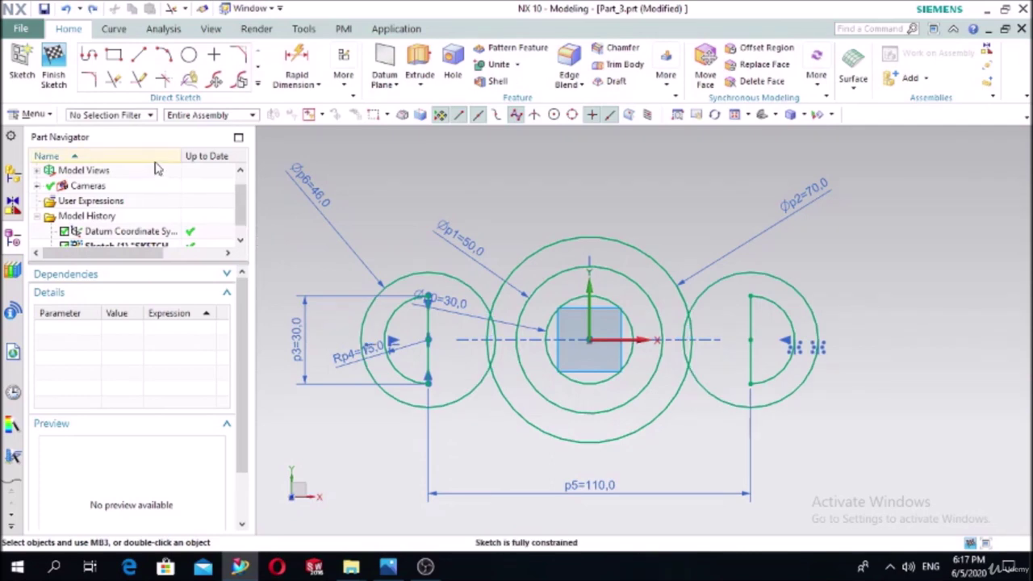
{"action": "left_click", "coordinate": [88, 78]}
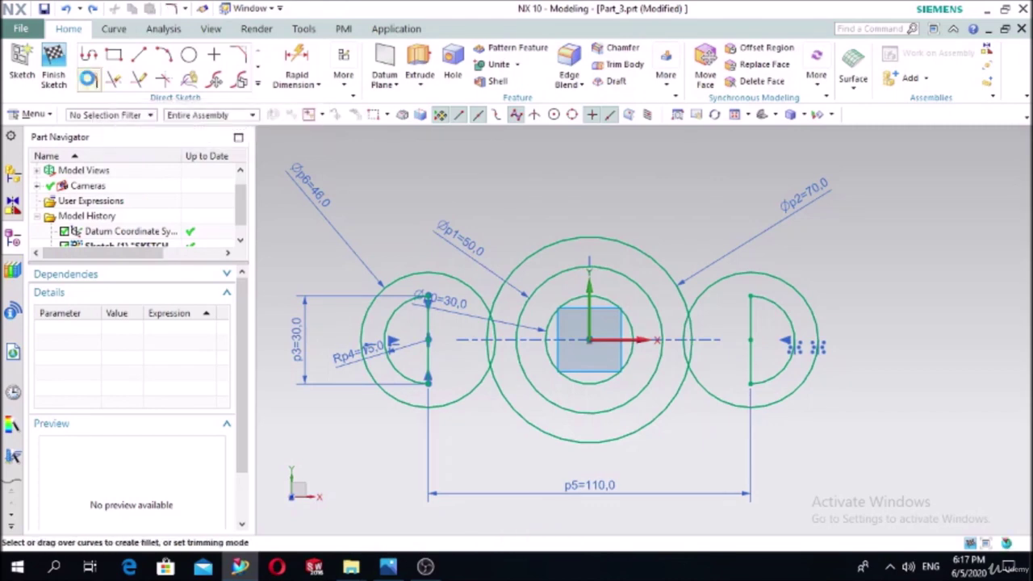
{"action": "left_click", "coordinate": [438, 272]}
{"action": "left_click", "coordinate": [524, 263]}
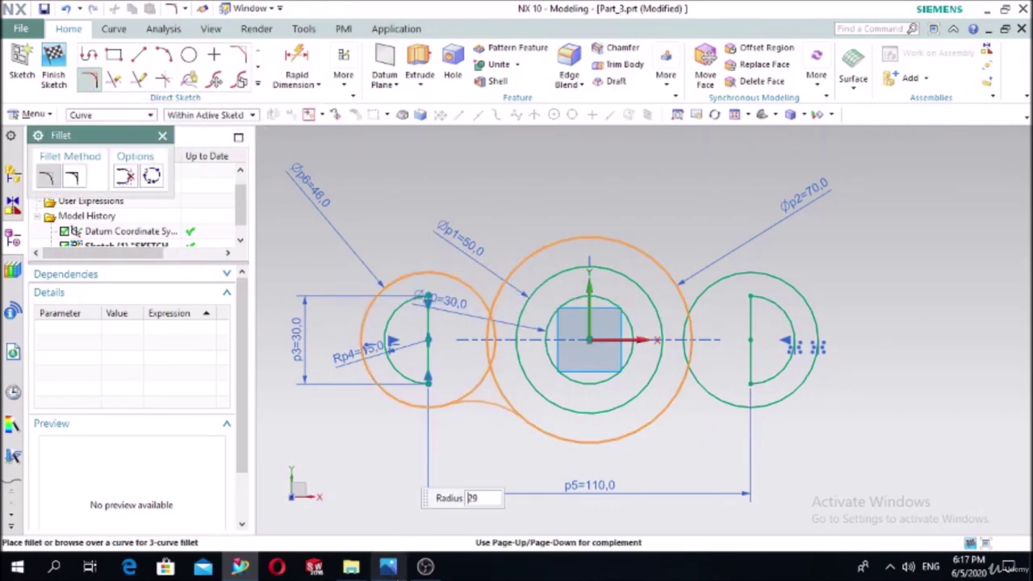
{"action": "left_click", "coordinate": [387, 567]}
{"action": "key", "text": "alt+Tab"}
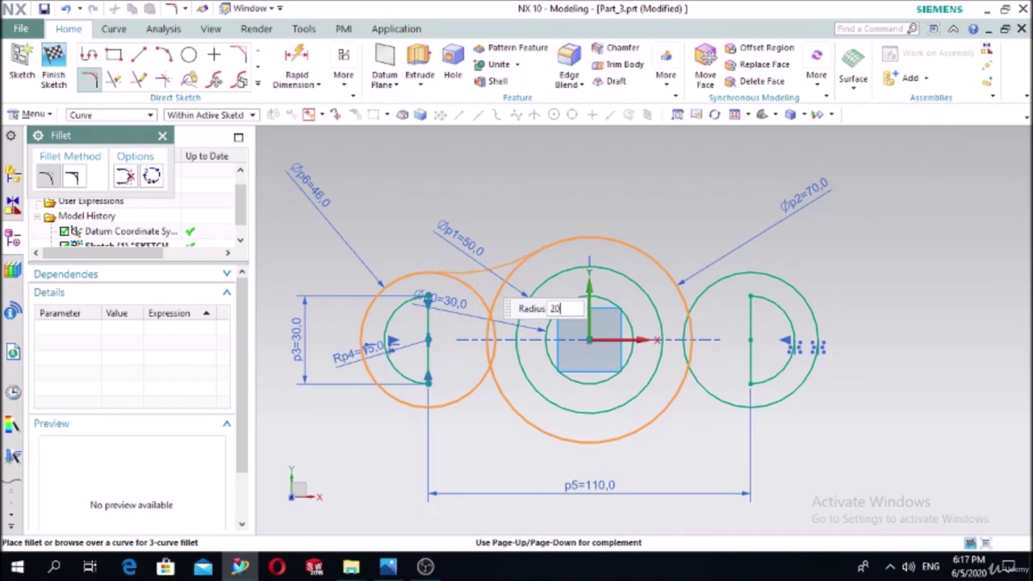
{"action": "left_click", "coordinate": [476, 272]}
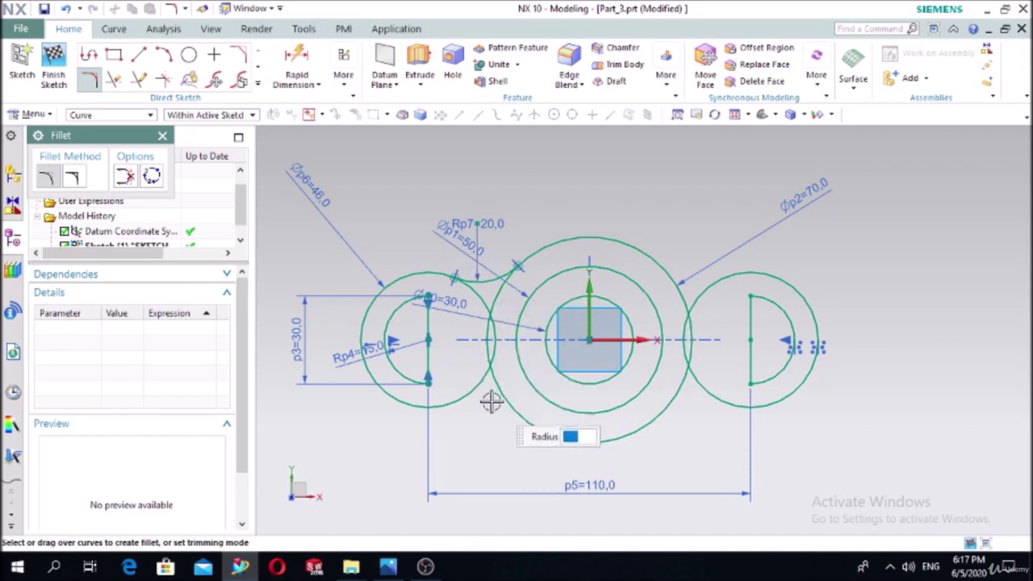
Fillet the lower junction of the left 46 mm circle and the 70 mm circle with radius 20
{"action": "left_click", "coordinate": [443, 409]}
{"action": "left_click", "coordinate": [526, 414]}
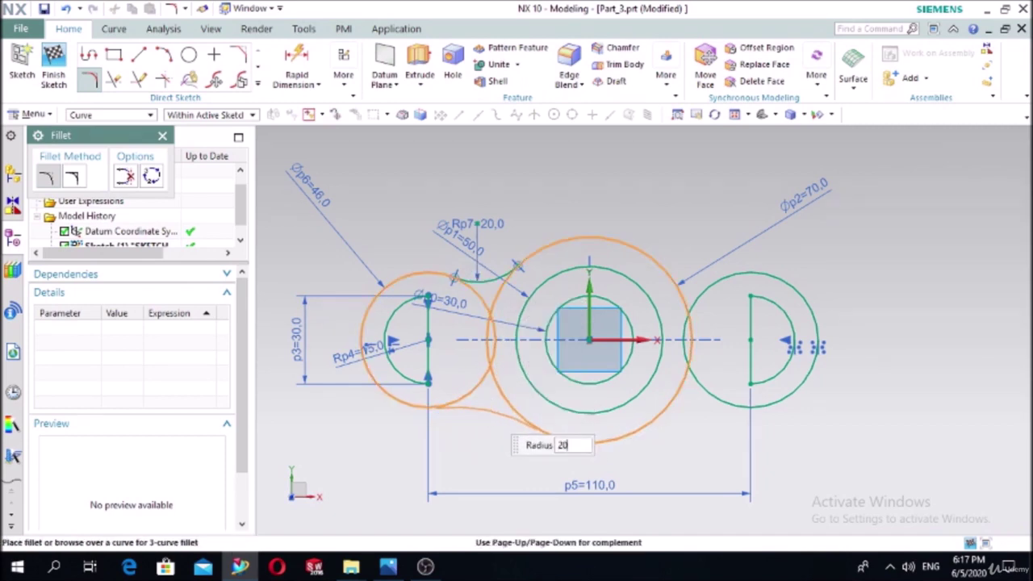
{"action": "left_click", "coordinate": [484, 410]}
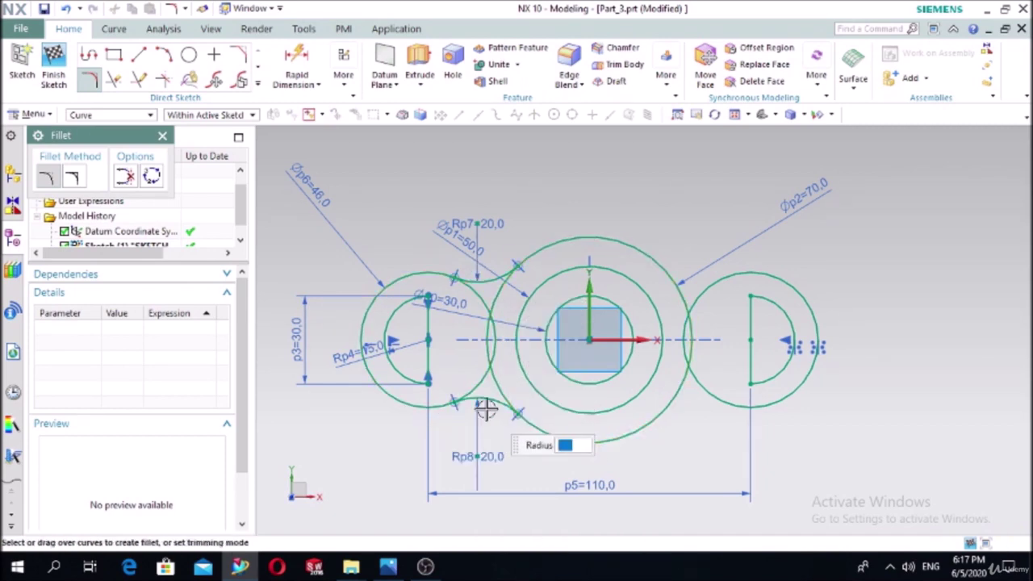
Fillet the upper and lower junctions of the 70 mm circle and the right 46 mm circle with radius 20
{"action": "left_click", "coordinate": [722, 281]}
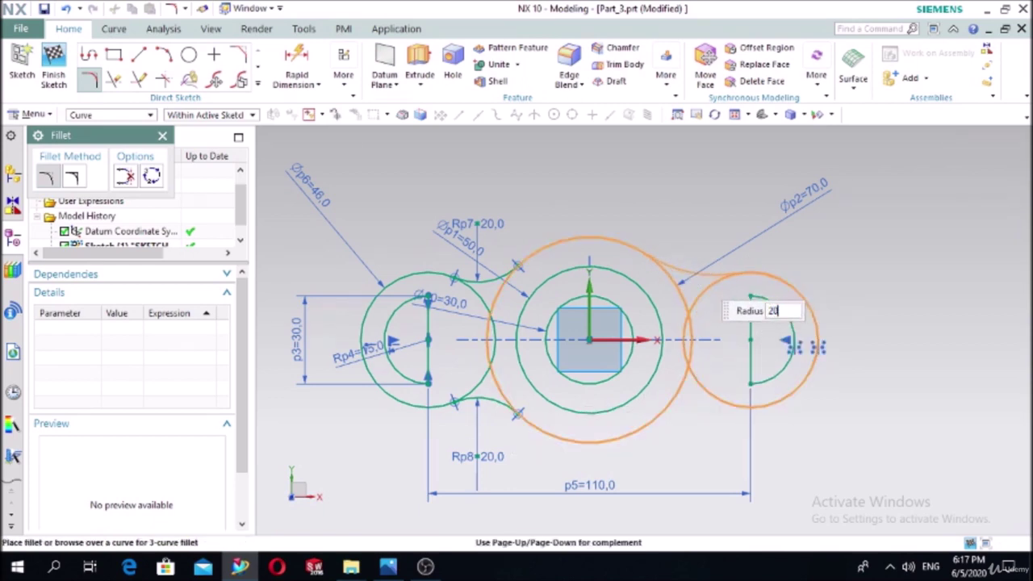
{"action": "type", "text": "20"}
{"action": "key", "text": "Return"}
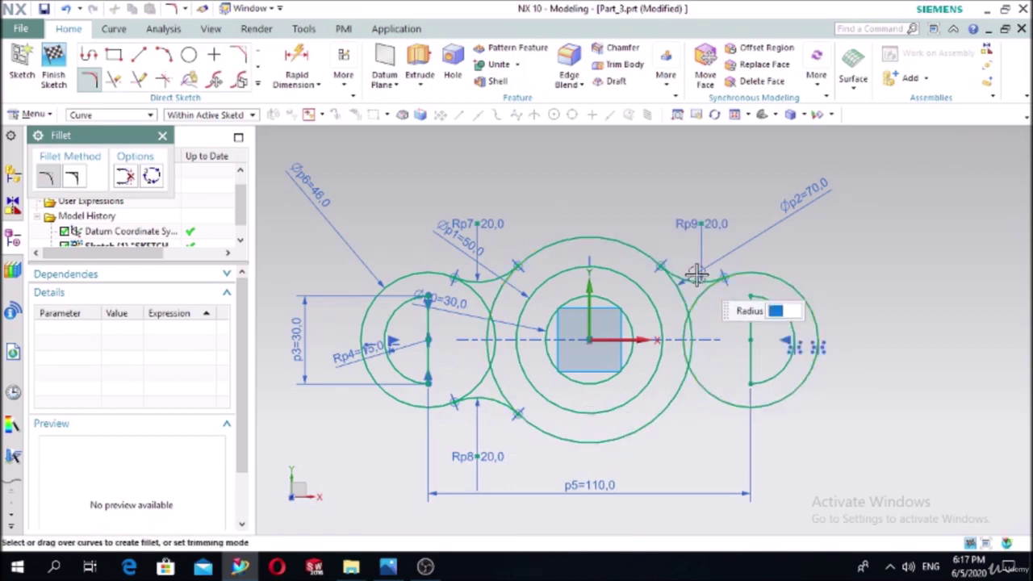
{"action": "left_click", "coordinate": [718, 393]}
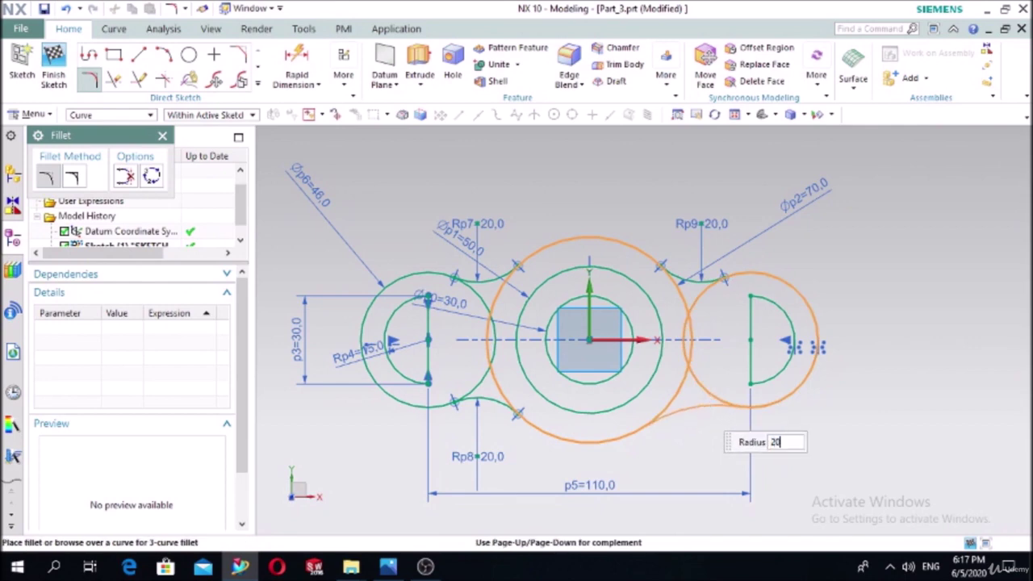
{"action": "type", "text": "20"}
{"action": "key", "text": "Return"}
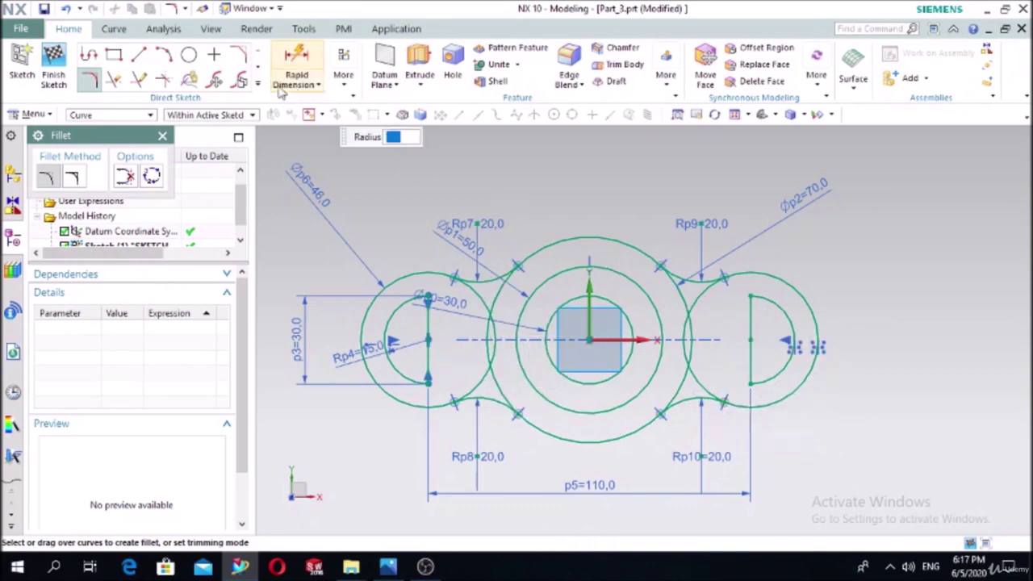
{"action": "left_click", "coordinate": [162, 135]}
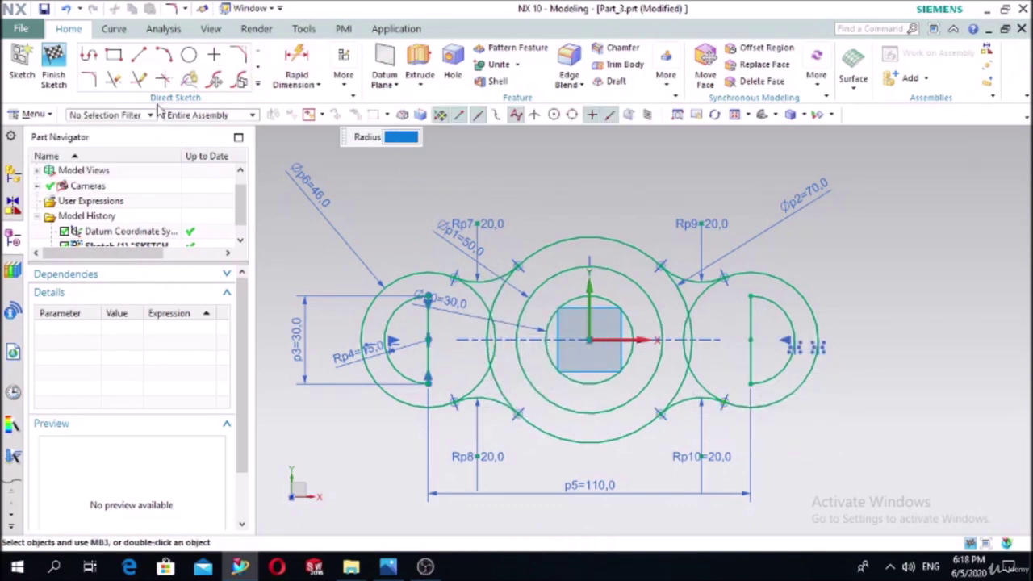
Try to quick-trim the left 46 mm circle between its upper fillet and the 70 mm circle
{"action": "left_click", "coordinate": [113, 79]}
{"action": "left_click", "coordinate": [479, 293]}
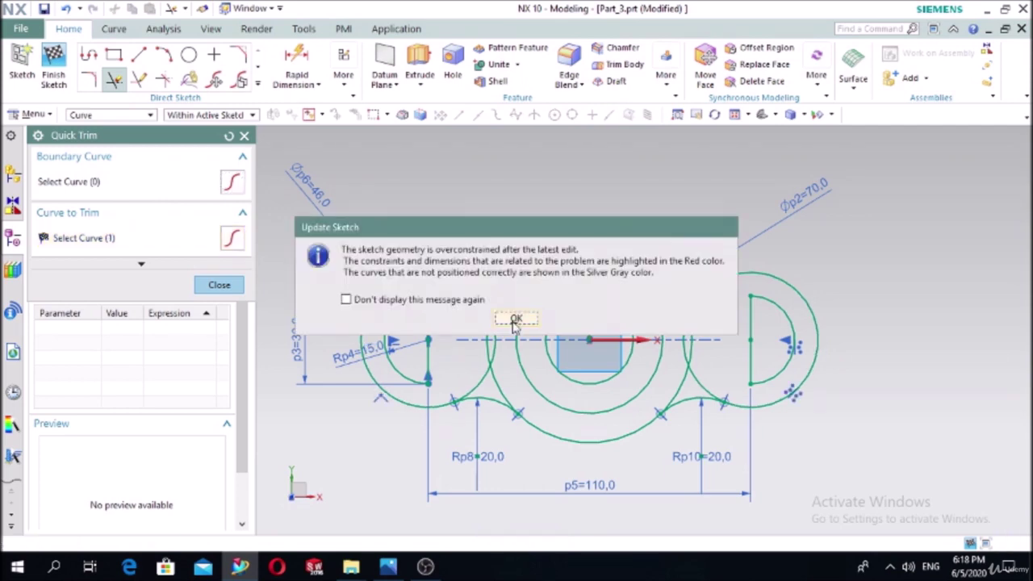
{"action": "left_click", "coordinate": [515, 318]}
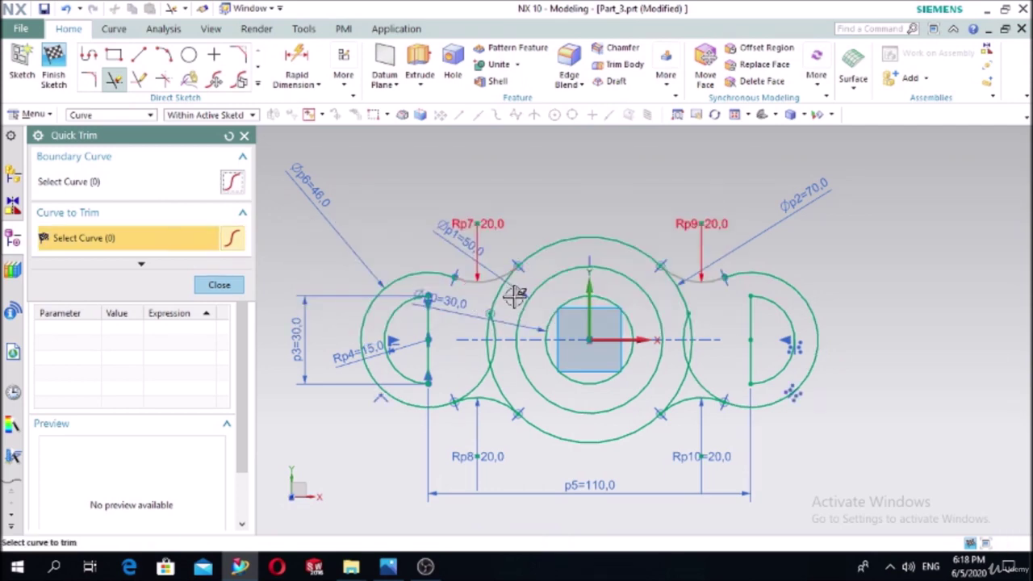
{"action": "key", "text": "Escape"}
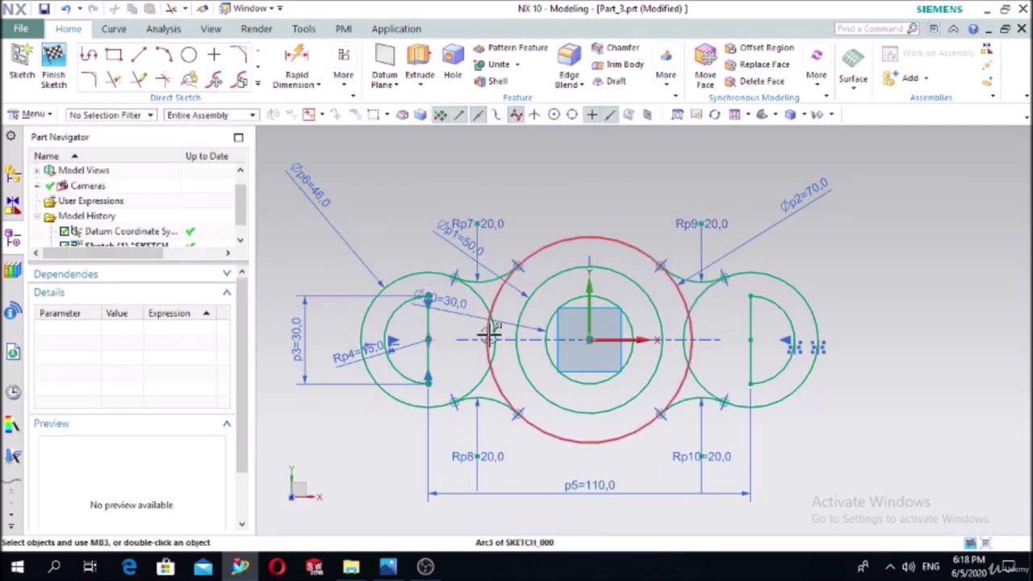
Quick-trim the 70 mm circle's left side between the fillets and the left 46 mm circle's arc overlapping it
{"action": "left_click", "coordinate": [488, 335]}
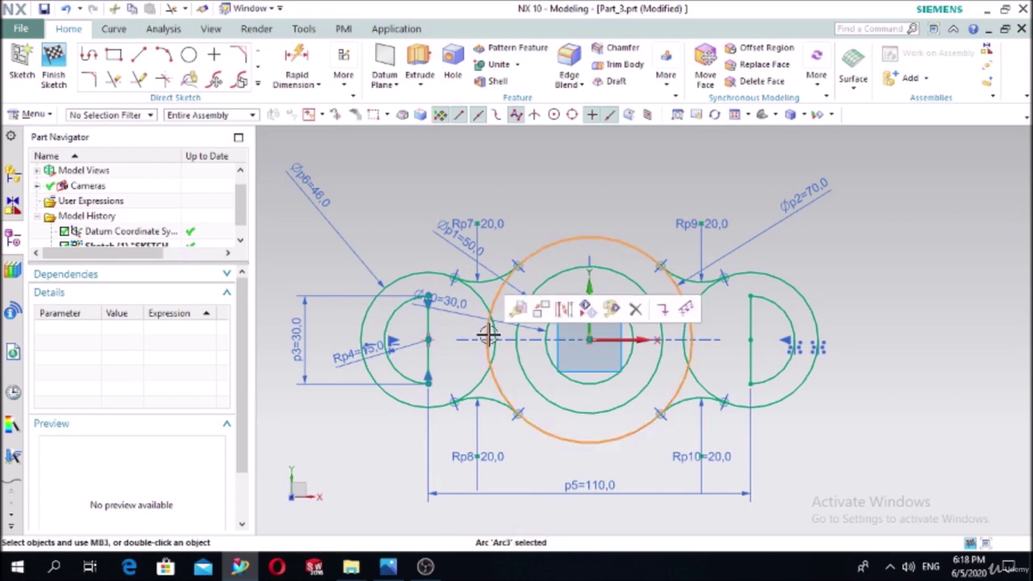
{"action": "left_click", "coordinate": [140, 80]}
{"action": "left_click", "coordinate": [114, 79]}
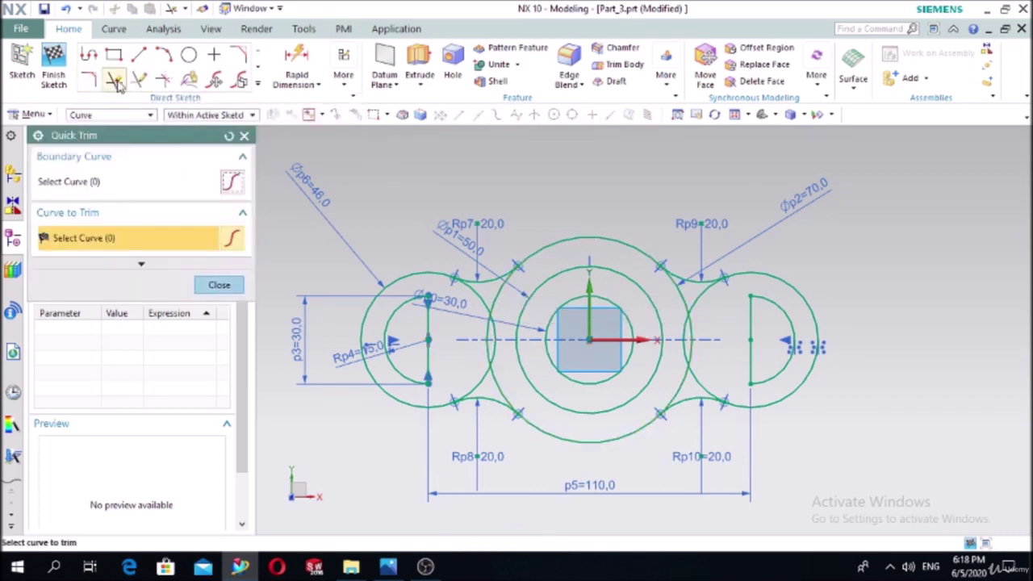
{"action": "left_click", "coordinate": [492, 300]}
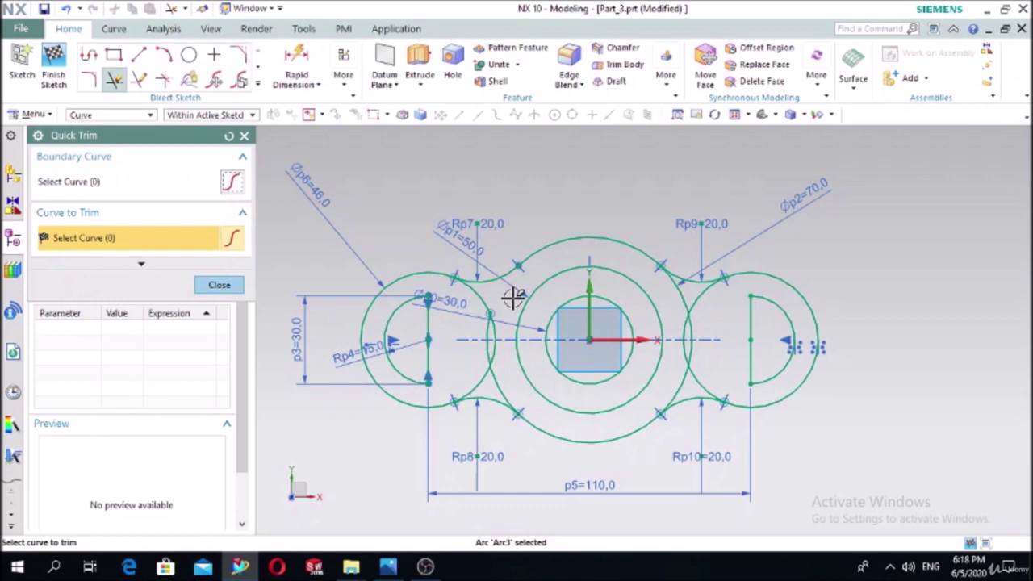
{"action": "left_click", "coordinate": [501, 389]}
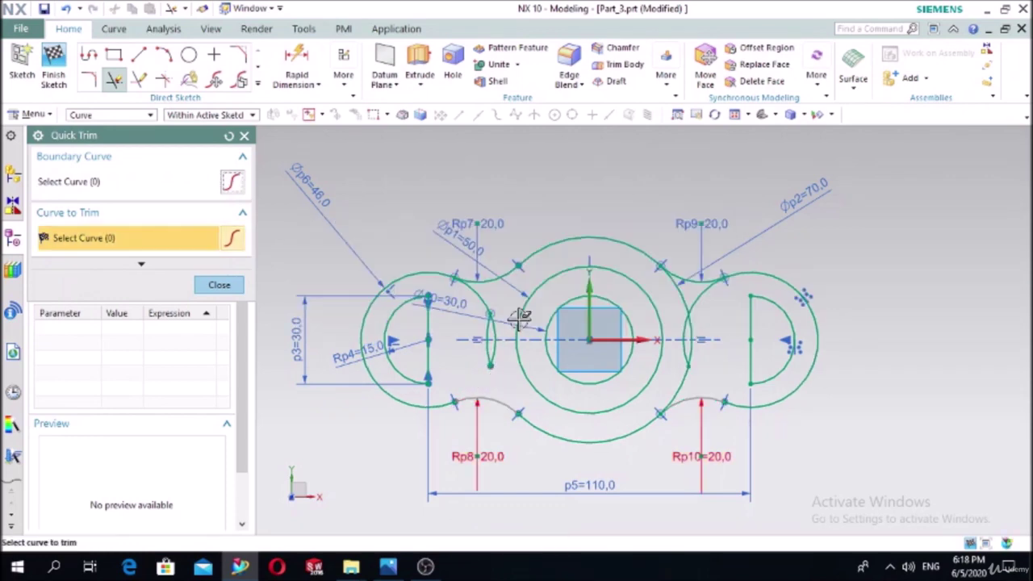
{"action": "left_click", "coordinate": [484, 341]}
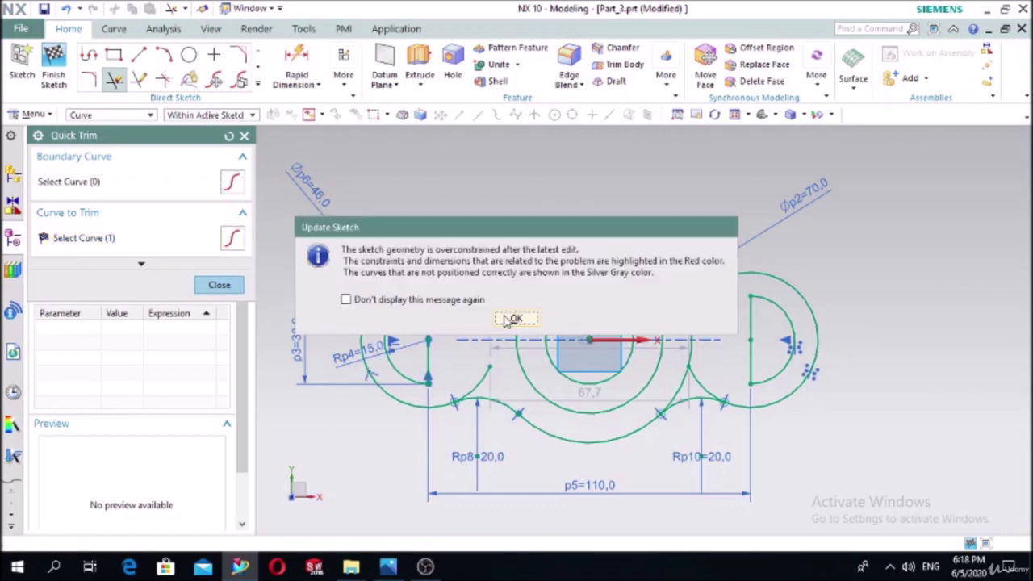
{"action": "left_click", "coordinate": [512, 319]}
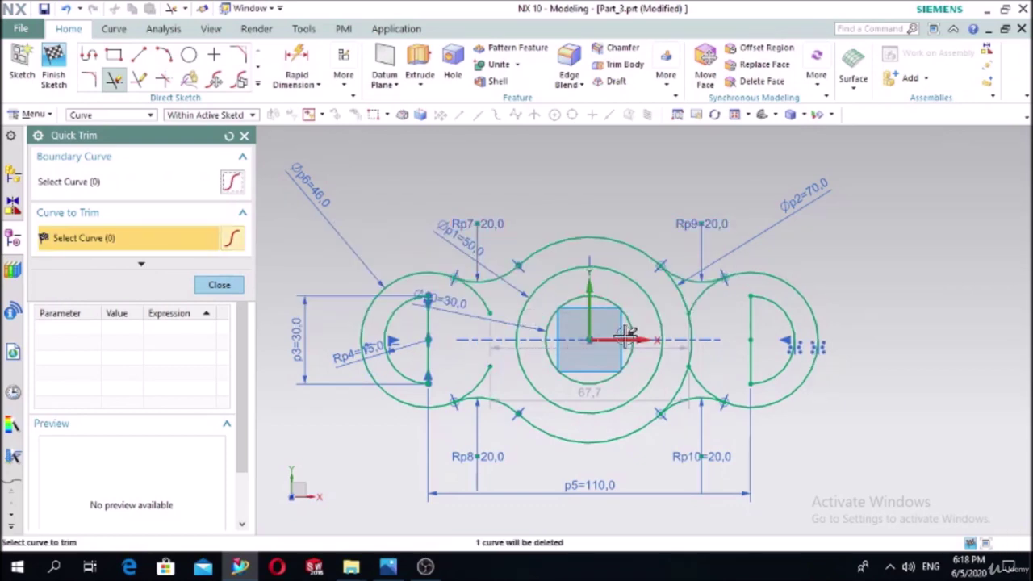
Quick-trim the 70 mm circle's right side and the 46 mm circles' remaining inner arcs, leaving one continuous outer contour
{"action": "left_click", "coordinate": [692, 311]}
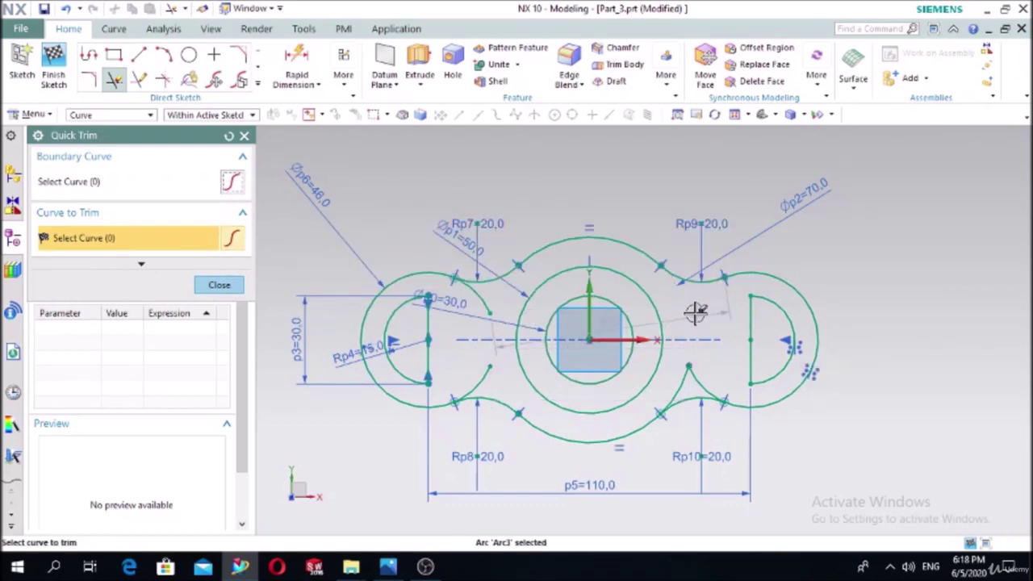
{"action": "left_click", "coordinate": [688, 373]}
{"action": "left_click", "coordinate": [490, 372]}
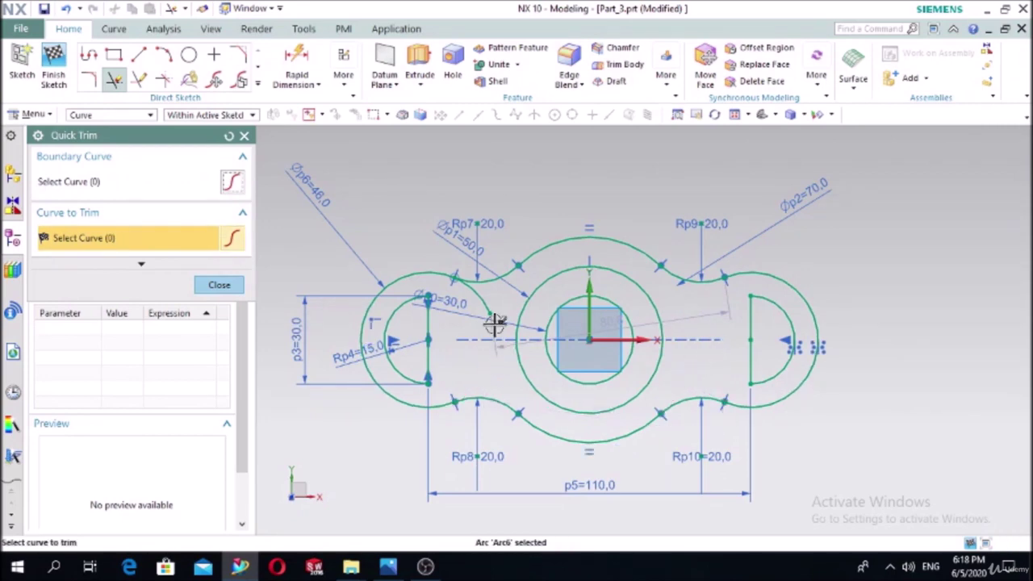
{"action": "left_click", "coordinate": [490, 320]}
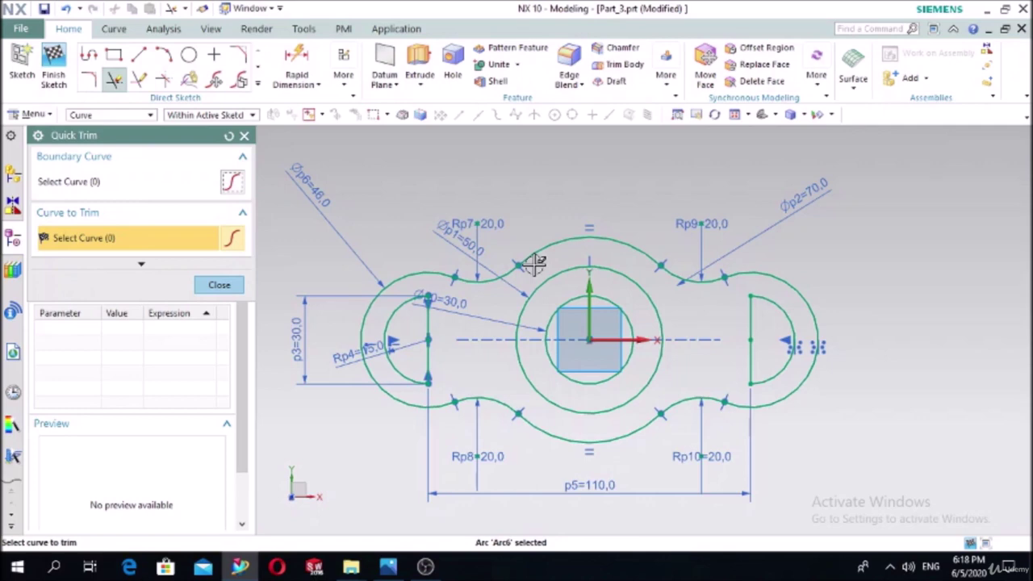
{"action": "left_click", "coordinate": [228, 287]}
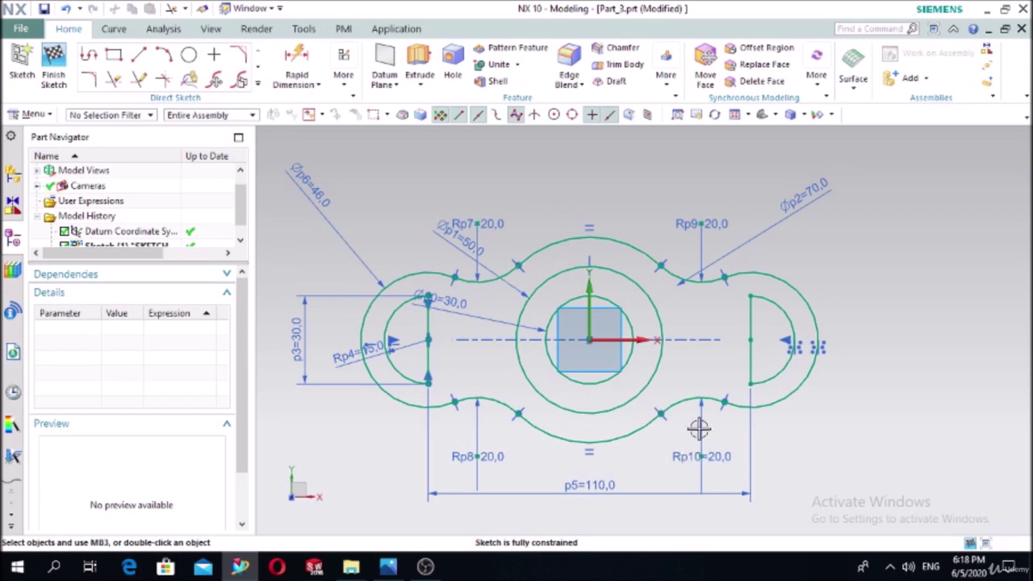
Check 4.jpg and sketch a horizontal line about 15.5 mm long above the X axis, between the left semicircle and the 50 mm circle
{"action": "left_click", "coordinate": [390, 567]}
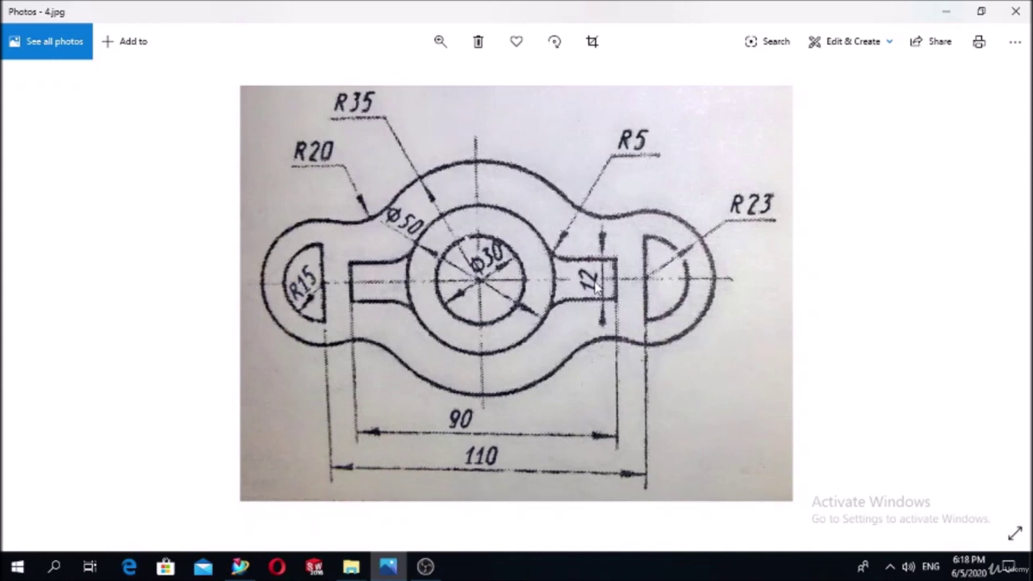
{"action": "left_click", "coordinate": [385, 569]}
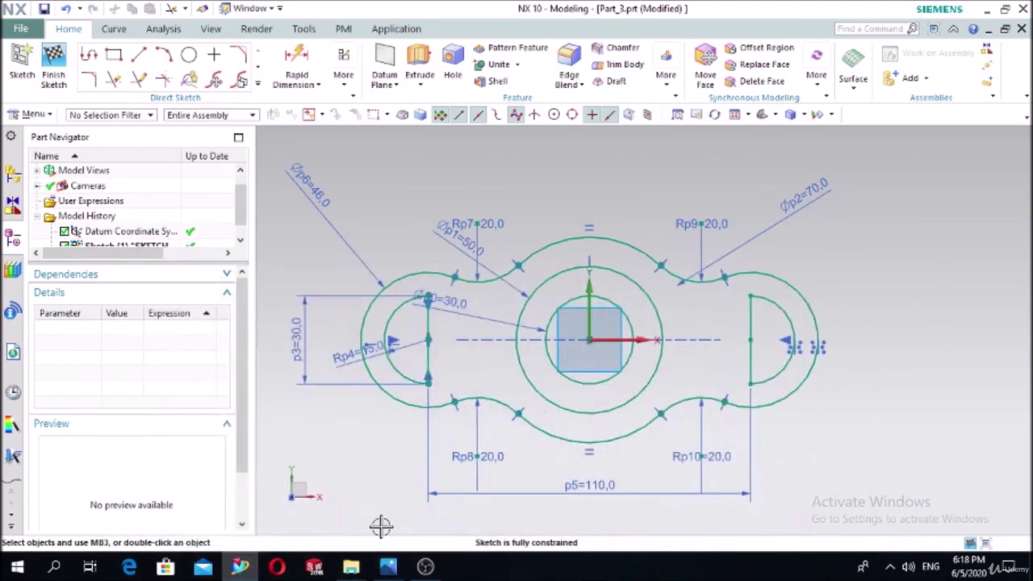
{"action": "left_click", "coordinate": [138, 54]}
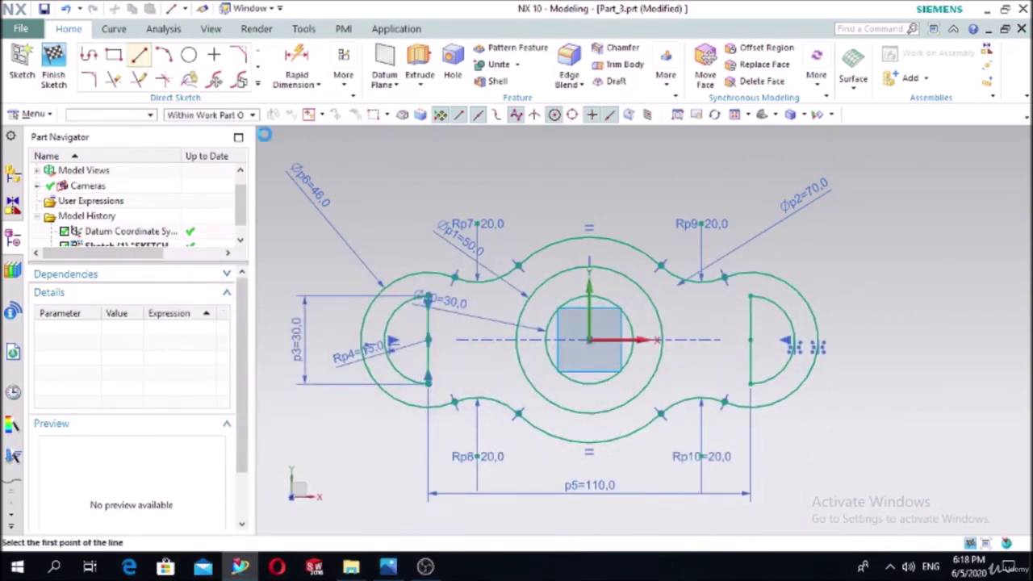
{"action": "scroll", "coordinate": [373, 226], "scroll_direction": "up", "scroll_amount": 3}
{"action": "scroll", "coordinate": [692, 518], "scroll_direction": "up", "scroll_amount": 2}
{"action": "scroll", "coordinate": [463, 293], "scroll_direction": "down", "scroll_amount": 1}
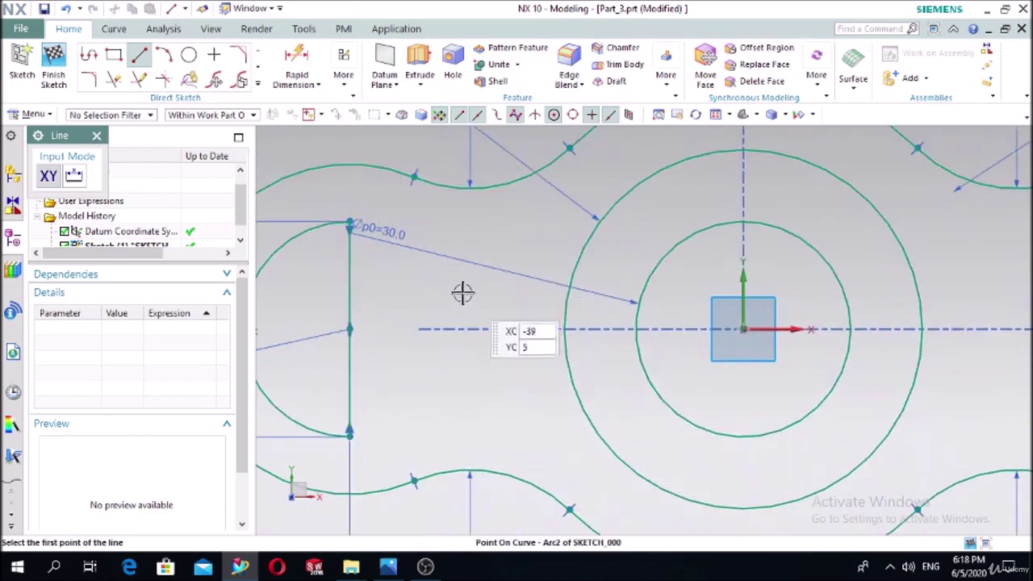
{"action": "left_click", "coordinate": [441, 271]}
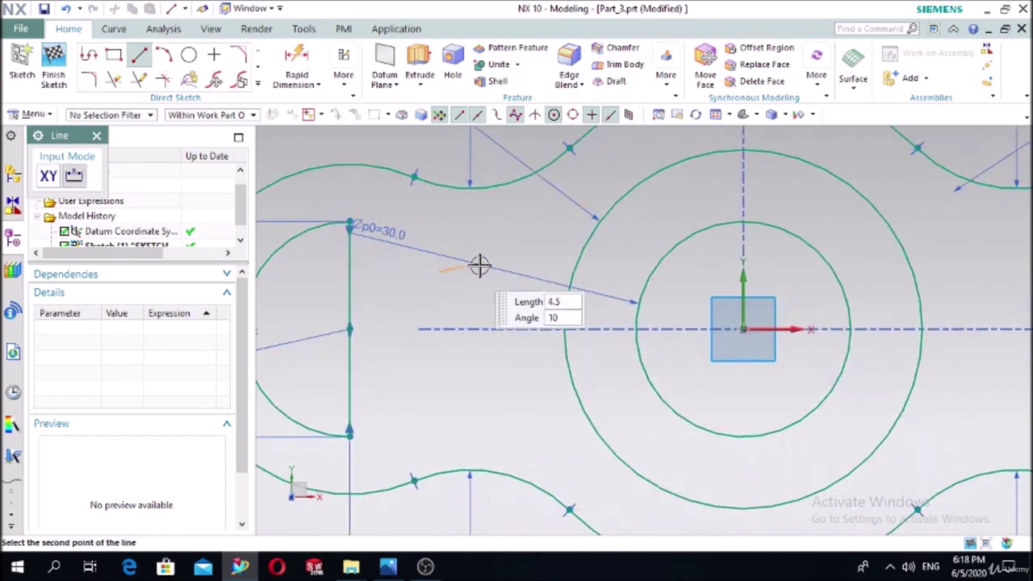
{"action": "left_click", "coordinate": [549, 272]}
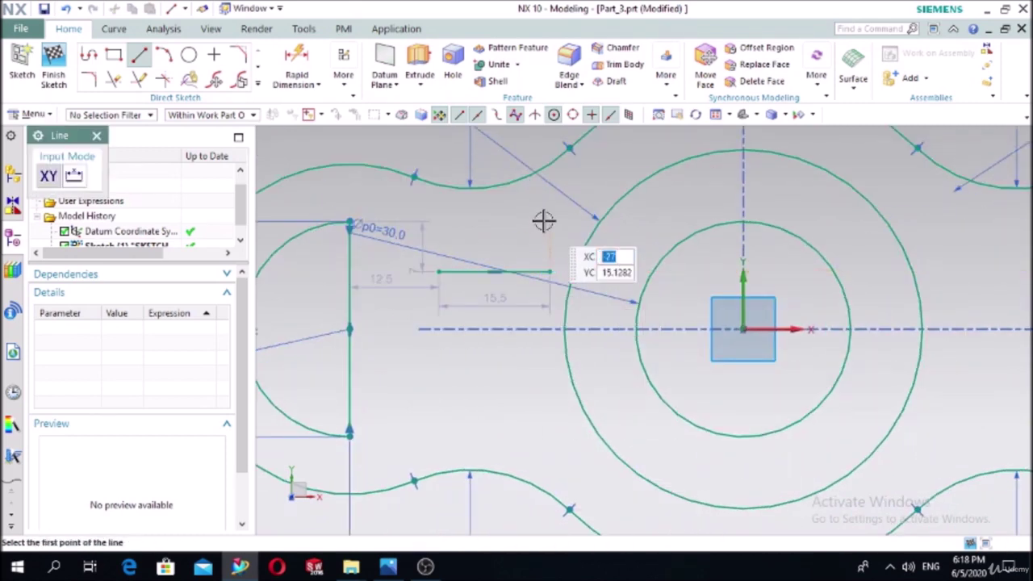
{"action": "key", "text": "Escape"}
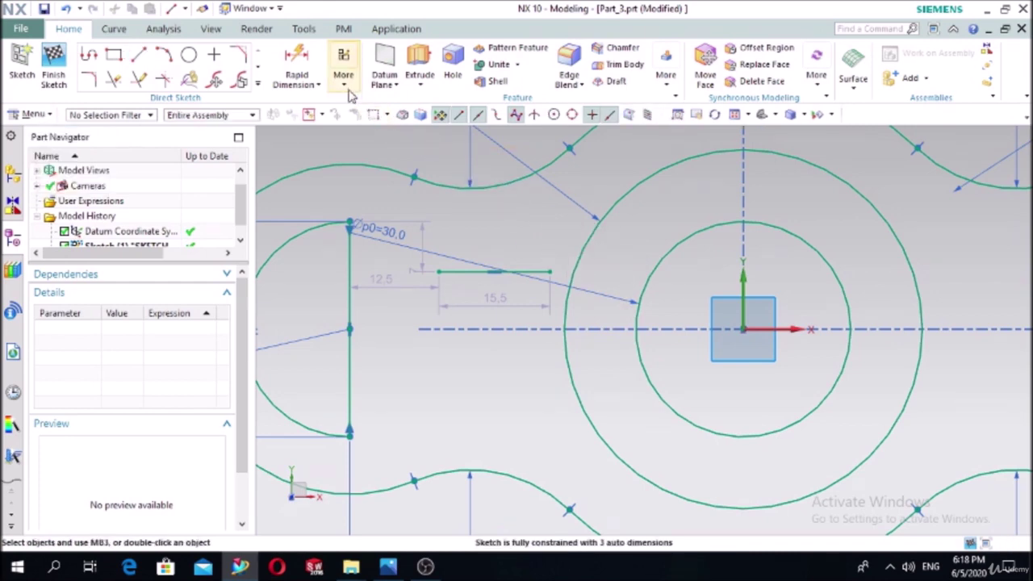
{"action": "left_click", "coordinate": [344, 74]}
{"action": "left_click", "coordinate": [376, 151]}
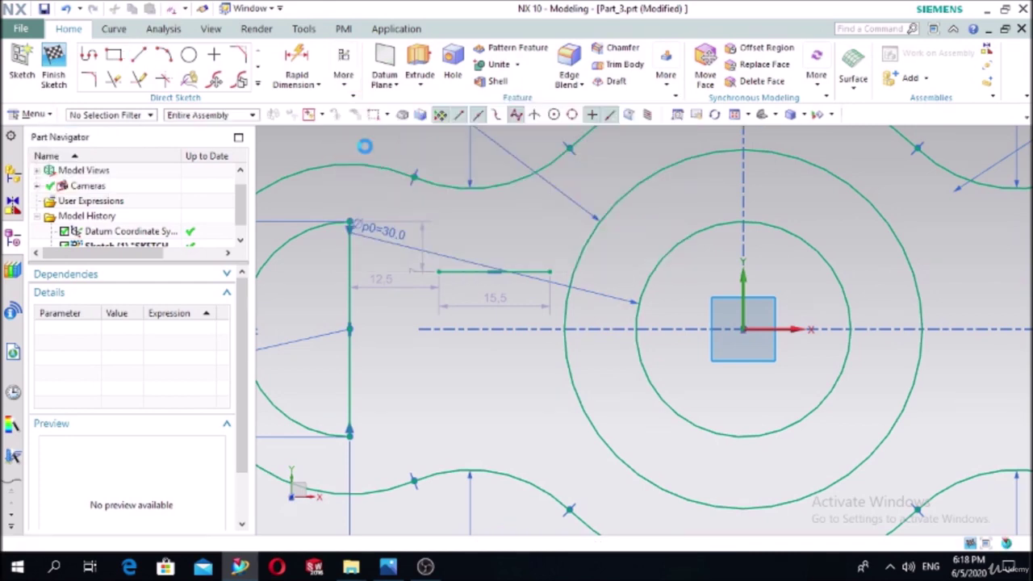
{"action": "left_click", "coordinate": [452, 274]}
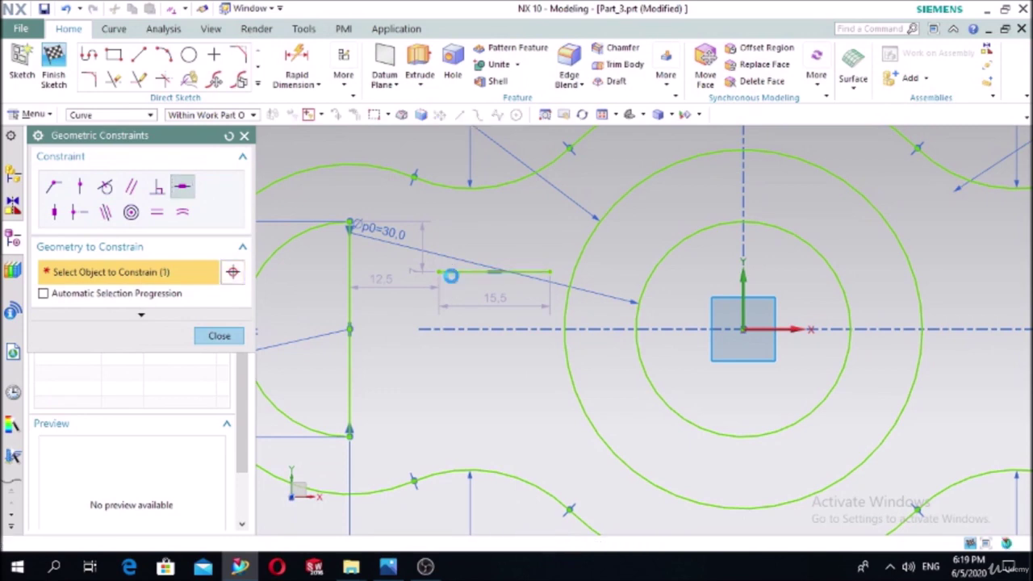
{"action": "left_click", "coordinate": [521, 300]}
{"action": "left_click", "coordinate": [240, 334]}
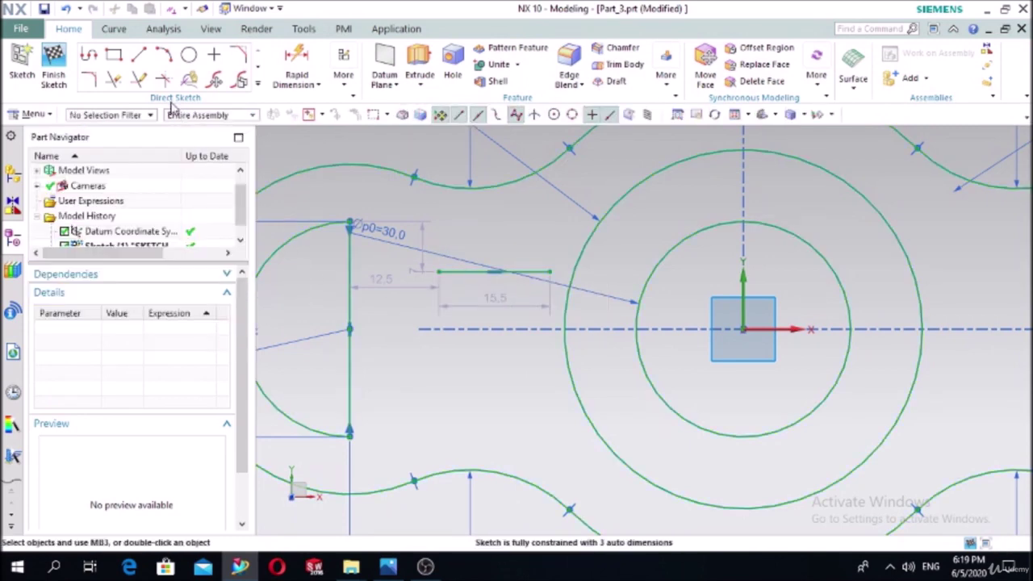
Quick-extend the horizontal slot line above the X axis to the 50 mm circle
{"action": "left_click", "coordinate": [139, 78]}
{"action": "left_click", "coordinate": [534, 272]}
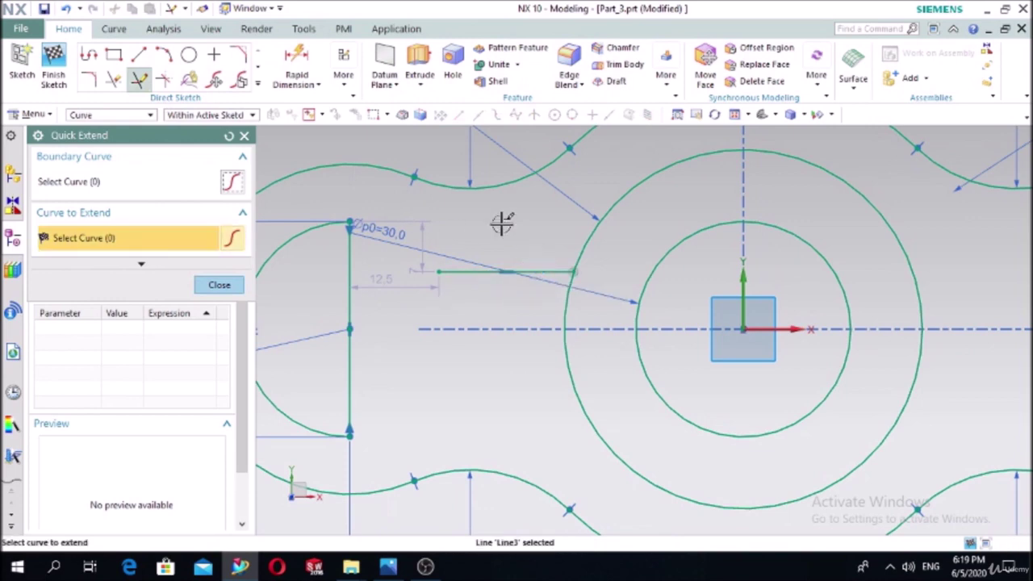
{"action": "left_click", "coordinate": [233, 282]}
Mirror the horizontal slot line about the X axis to form the slot's lower edge
{"action": "left_click", "coordinate": [258, 84]}
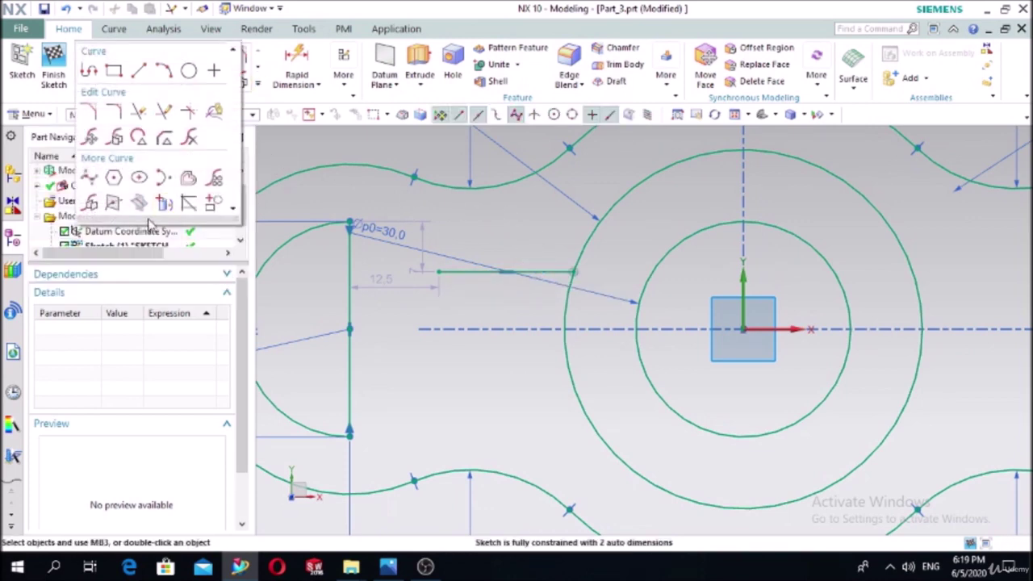
{"action": "left_click", "coordinate": [113, 202]}
{"action": "left_click", "coordinate": [450, 271]}
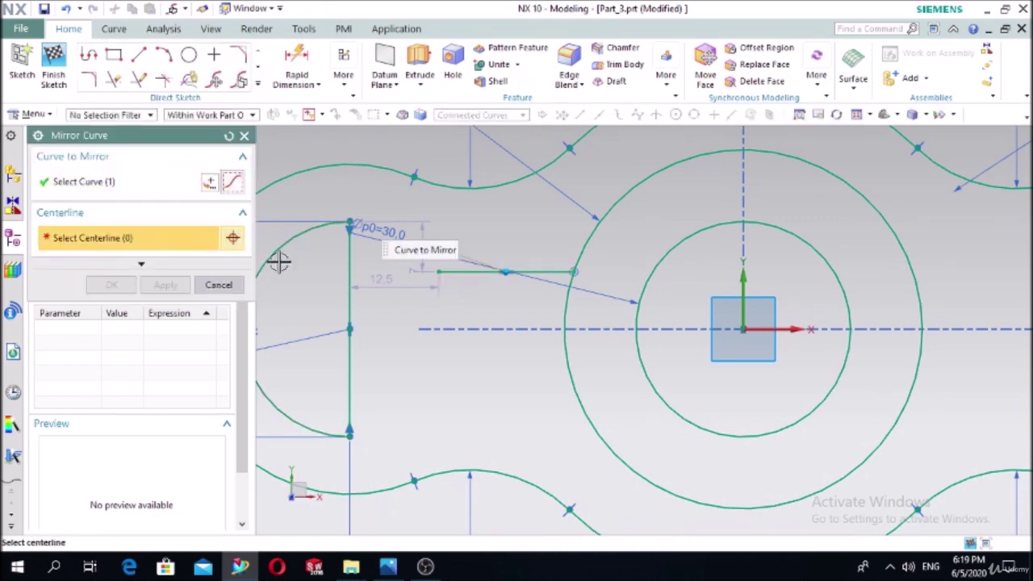
{"action": "left_click", "coordinate": [749, 330]}
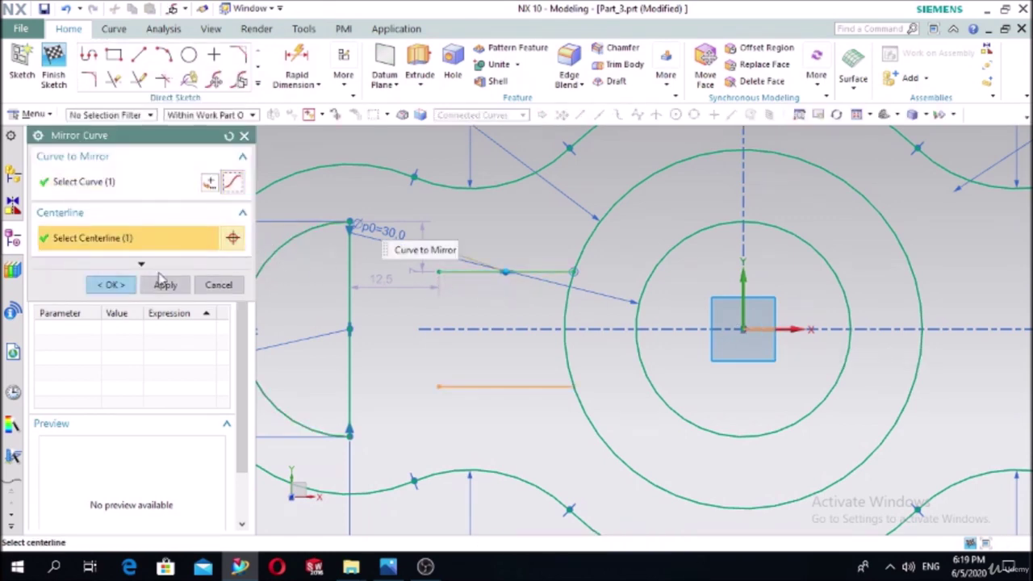
{"action": "left_click", "coordinate": [111, 285]}
Dimension the distance between the two horizontal slot lines and set it to 12 mm
{"action": "left_click", "coordinate": [296, 69]}
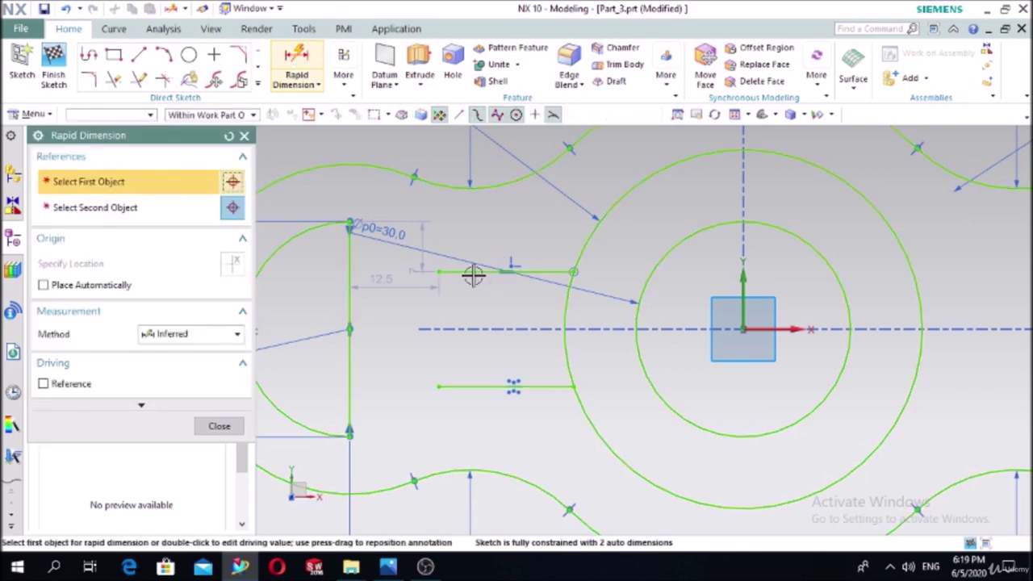
{"action": "left_click", "coordinate": [477, 272]}
{"action": "left_click", "coordinate": [452, 387]}
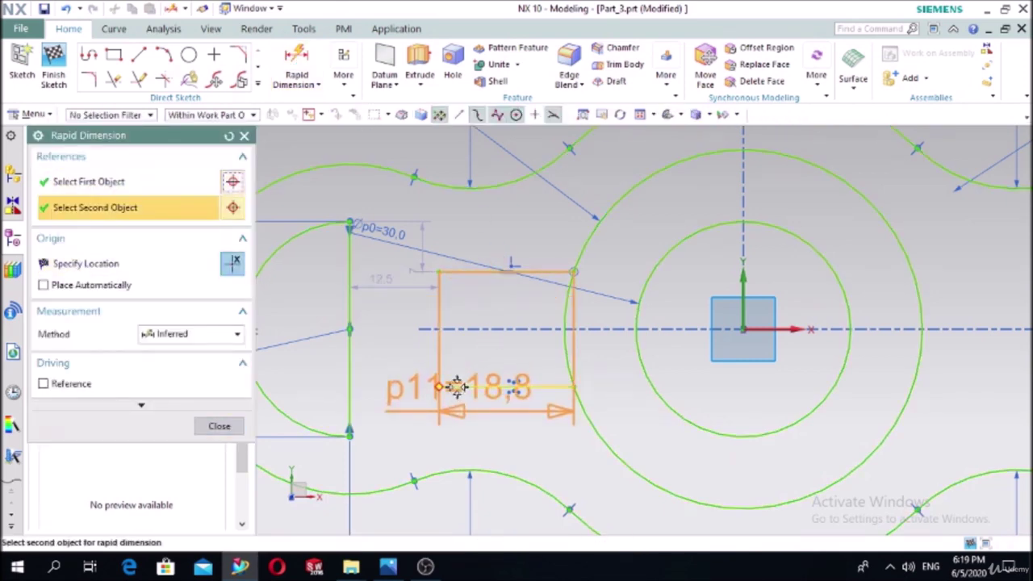
{"action": "left_click", "coordinate": [303, 339]}
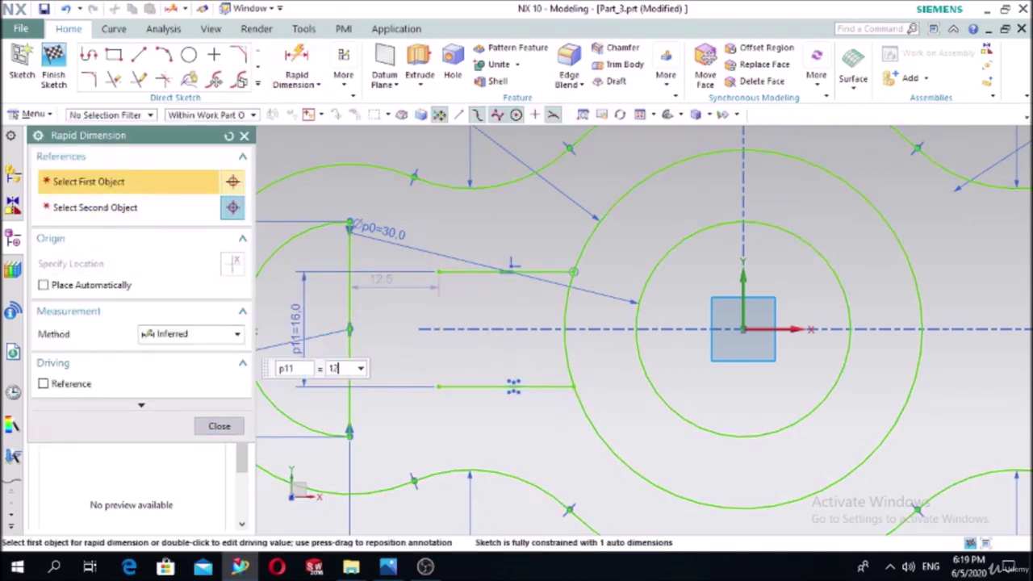
{"action": "type", "text": "12"}
{"action": "key", "text": "Return"}
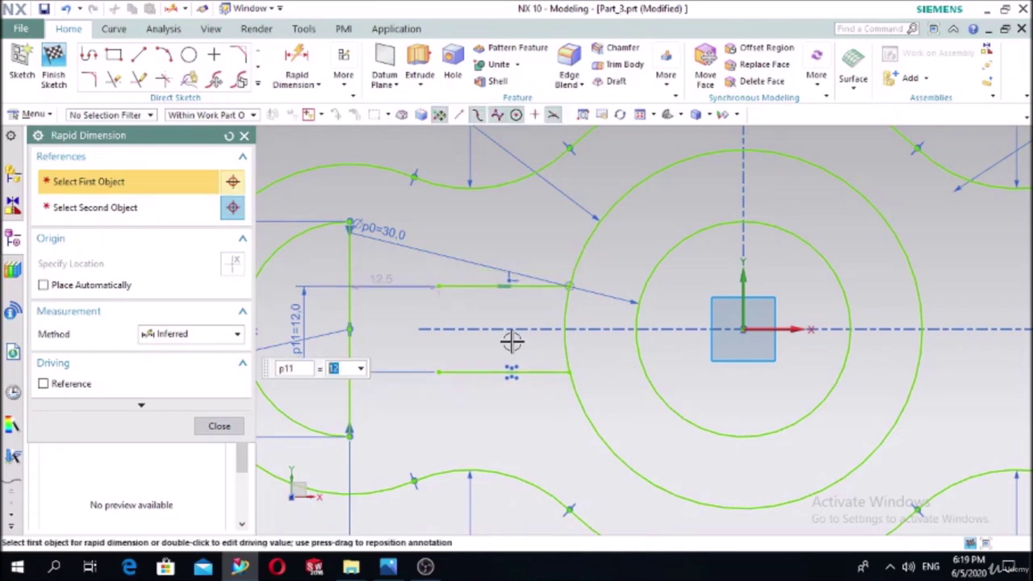
{"action": "left_click", "coordinate": [230, 426]}
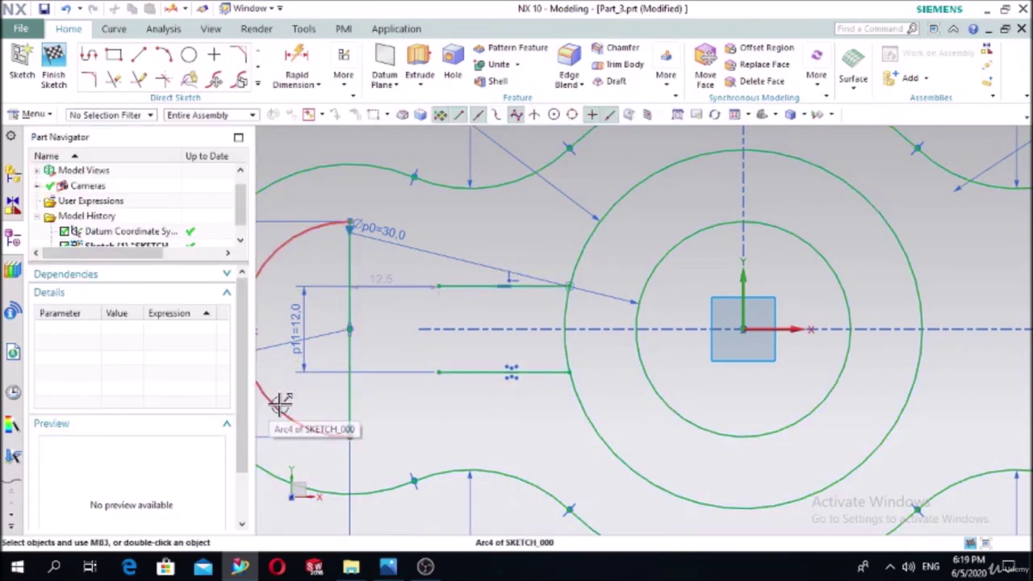
Make the two horizontal slot lines symmetric about the X axis with a Make Symmetric constraint
{"action": "left_click", "coordinate": [343, 74]}
{"action": "left_click", "coordinate": [458, 162]}
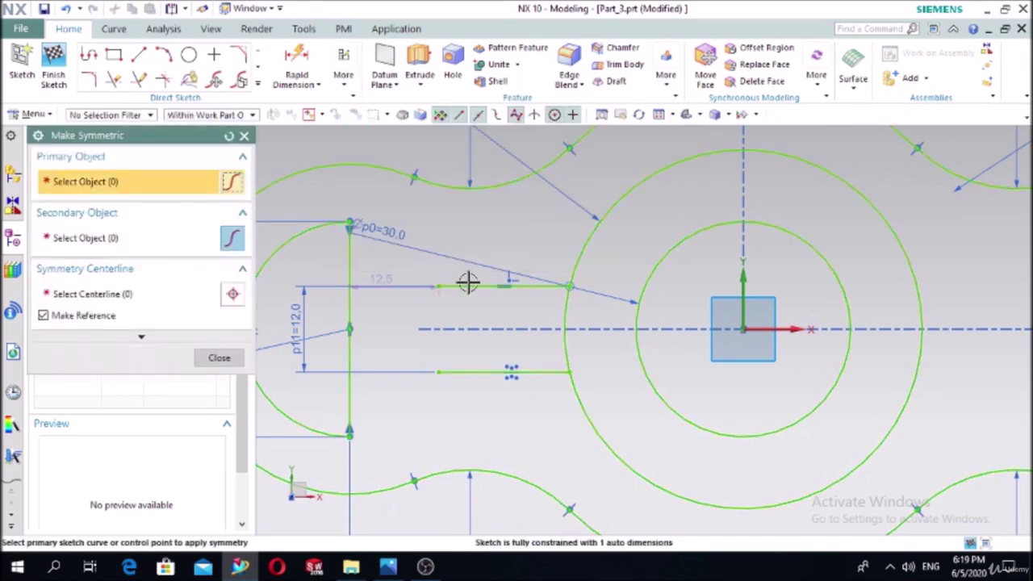
{"action": "left_click", "coordinate": [466, 284]}
{"action": "left_click", "coordinate": [468, 371]}
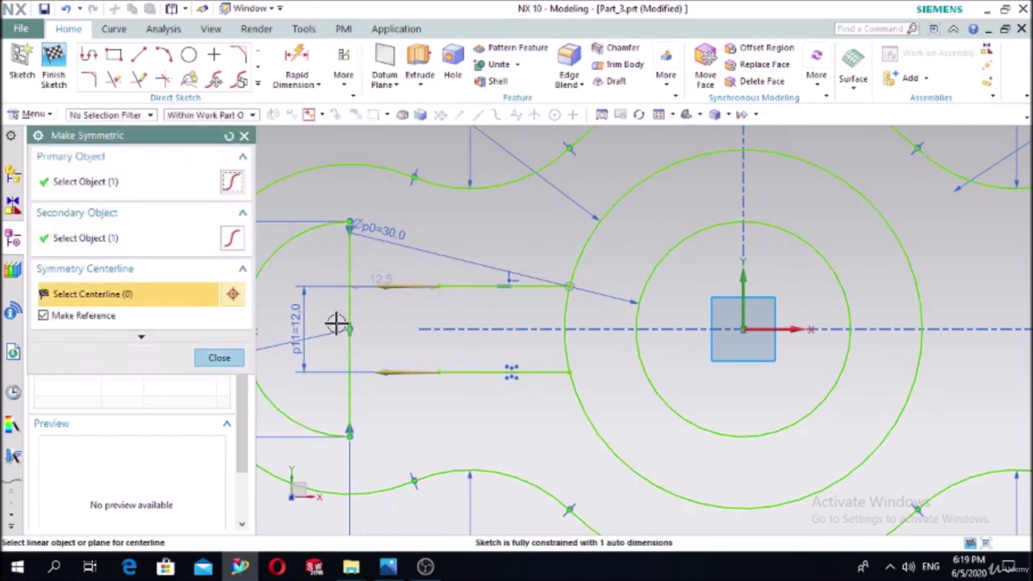
{"action": "left_click", "coordinate": [796, 329]}
{"action": "left_click", "coordinate": [220, 358]}
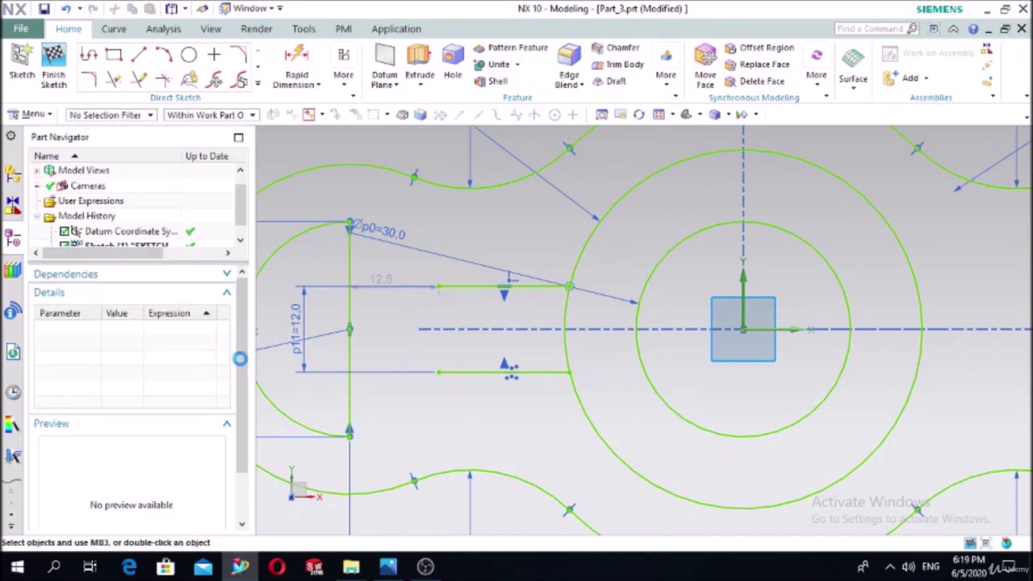
Check 4.jpg and close the left slot's outer end with a vertical line joining its upper and lower edges
{"action": "left_click", "coordinate": [388, 567]}
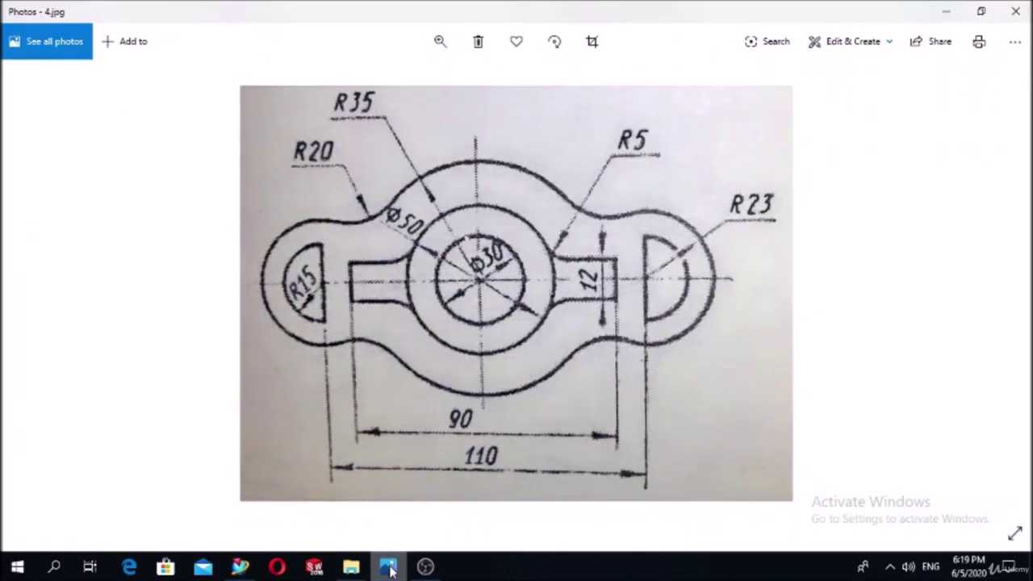
{"action": "left_click", "coordinate": [388, 568]}
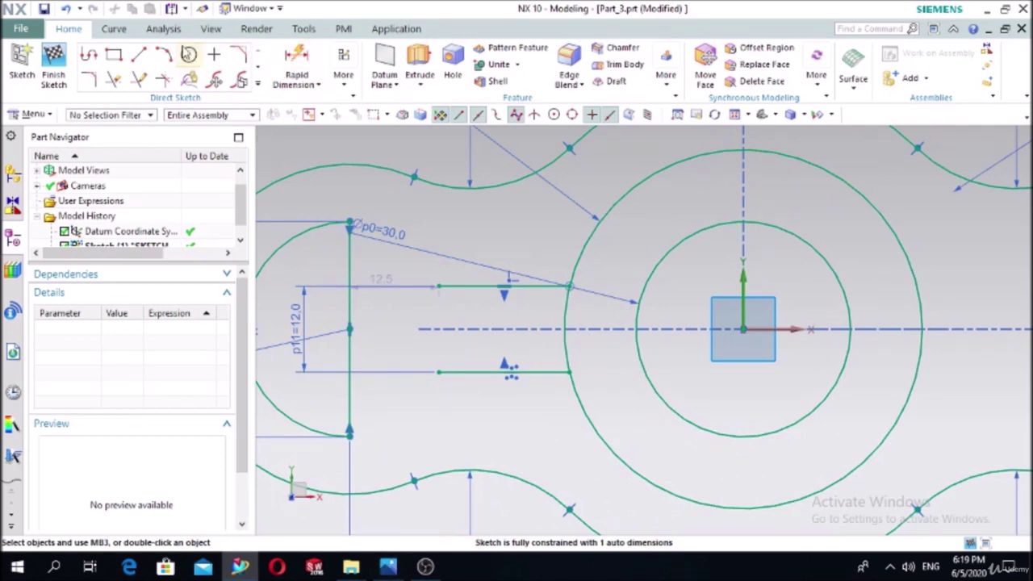
{"action": "left_click", "coordinate": [138, 54]}
{"action": "left_click", "coordinate": [439, 286]}
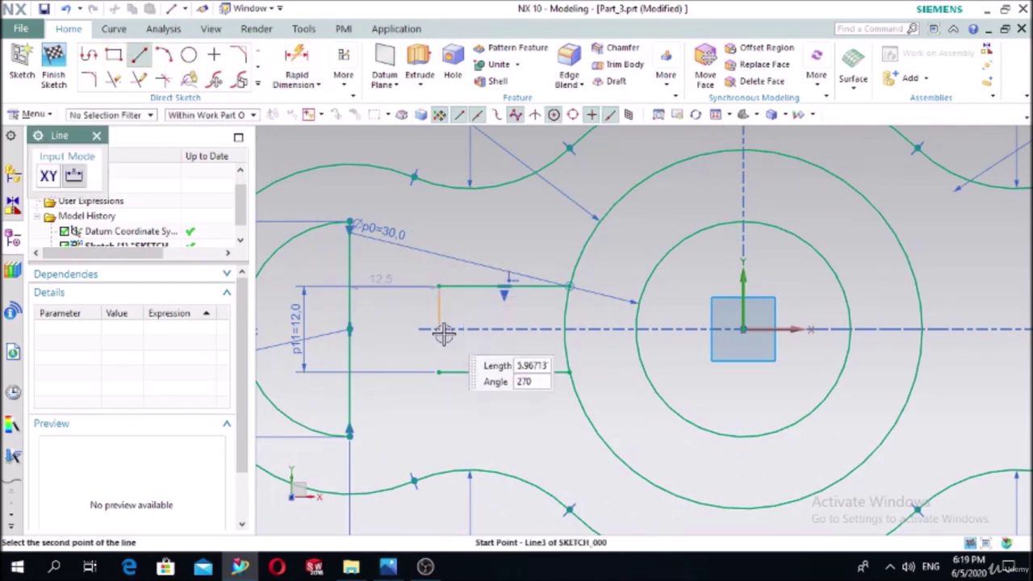
{"action": "left_click", "coordinate": [438, 372]}
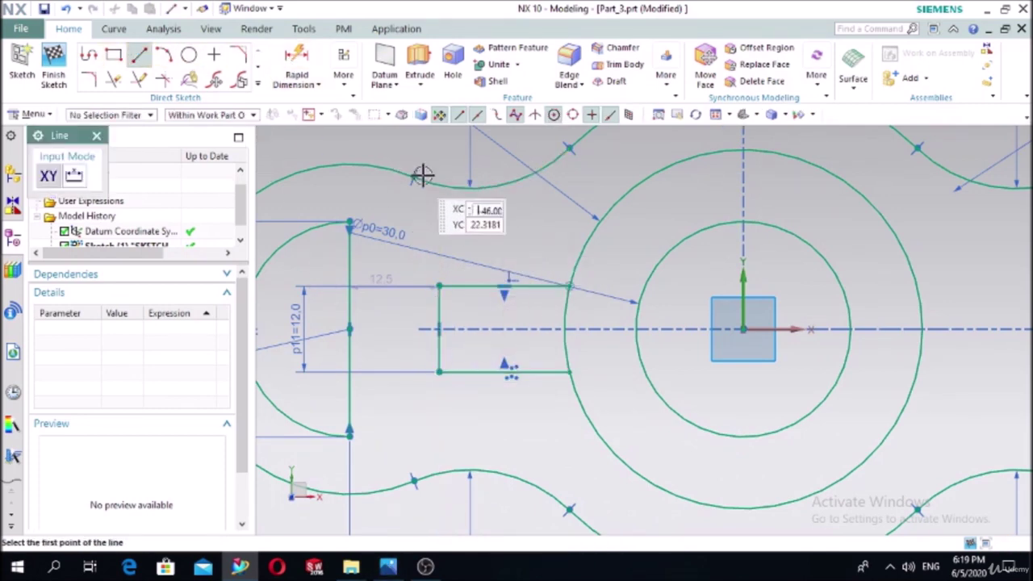
{"action": "key", "text": "Escape"}
Check the fillet radius in 4.jpg and fillet both slot edges into the 50 mm circle with a 5 mm radius
{"action": "left_click", "coordinate": [387, 566]}
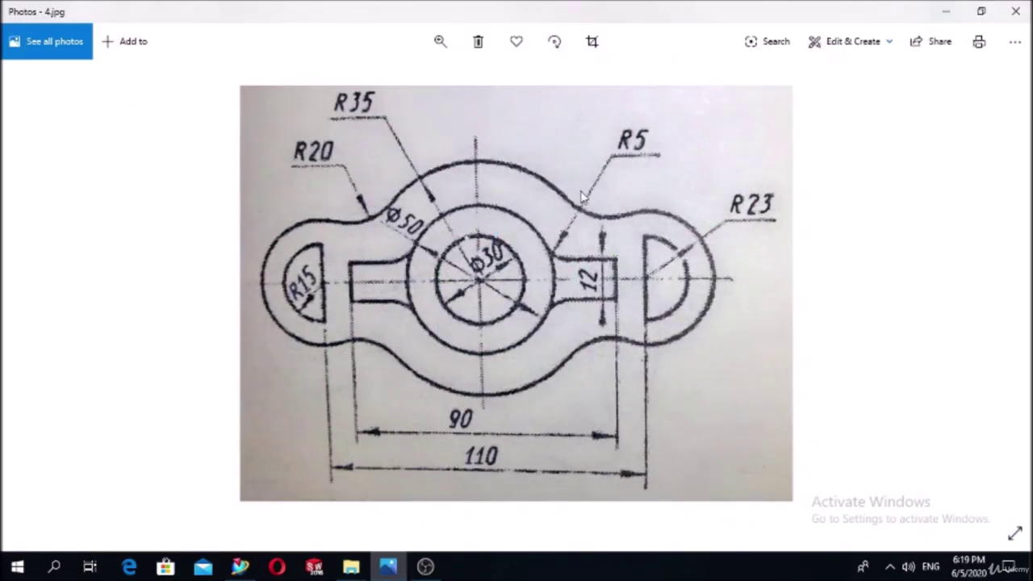
{"action": "left_click", "coordinate": [388, 565]}
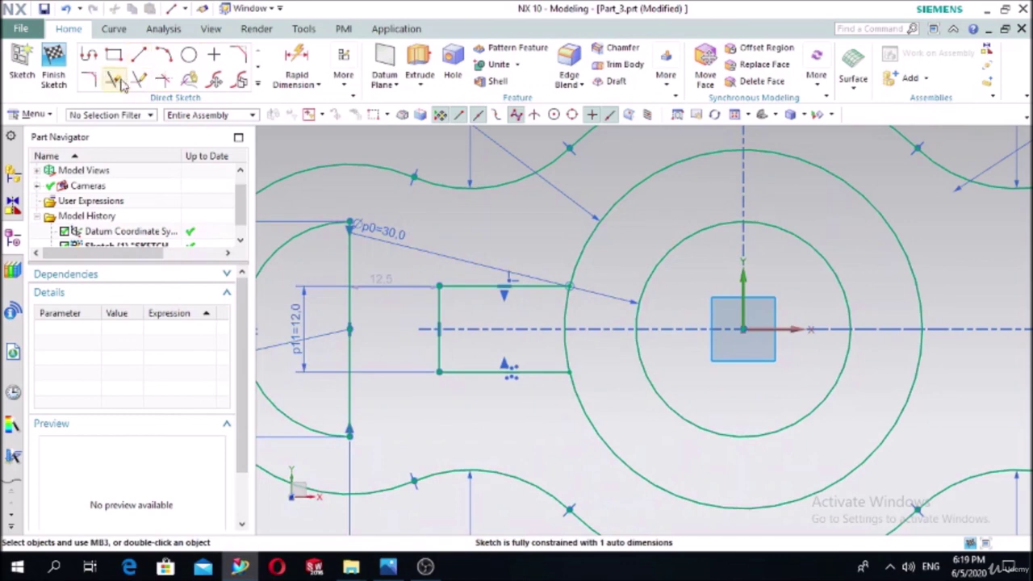
{"action": "left_click", "coordinate": [89, 80]}
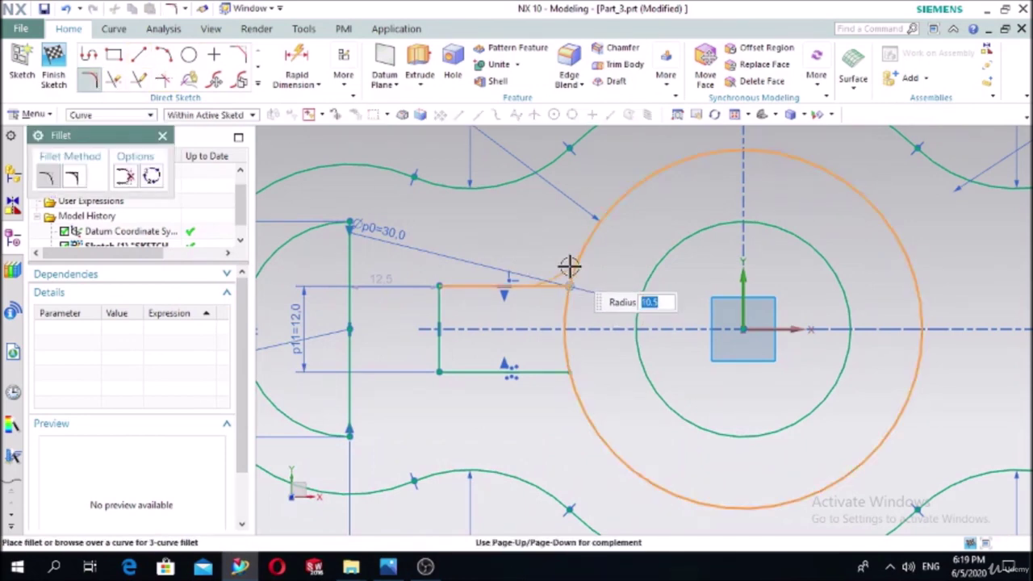
{"action": "type", "text": "5"}
{"action": "left_click", "coordinate": [568, 275]}
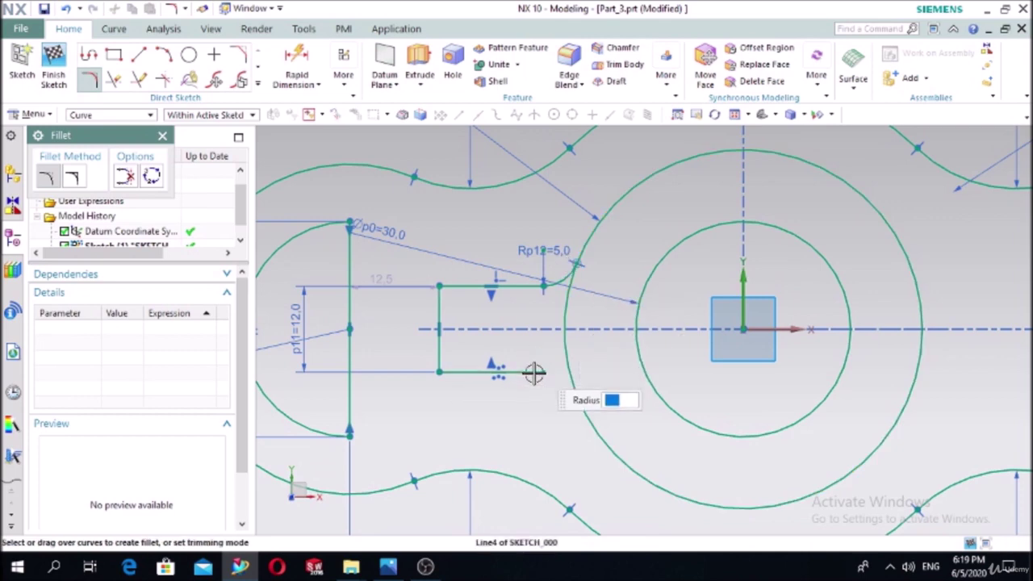
{"action": "left_click", "coordinate": [573, 381]}
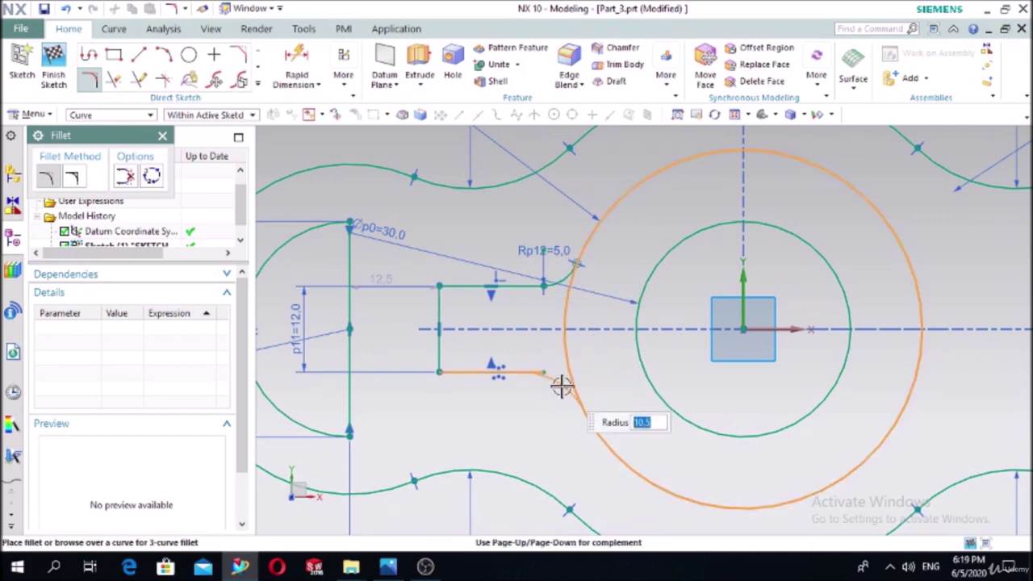
{"action": "type", "text": "5"}
{"action": "left_click", "coordinate": [579, 375]}
{"action": "scroll", "coordinate": [622, 283], "scroll_direction": "down", "scroll_amount": 2}
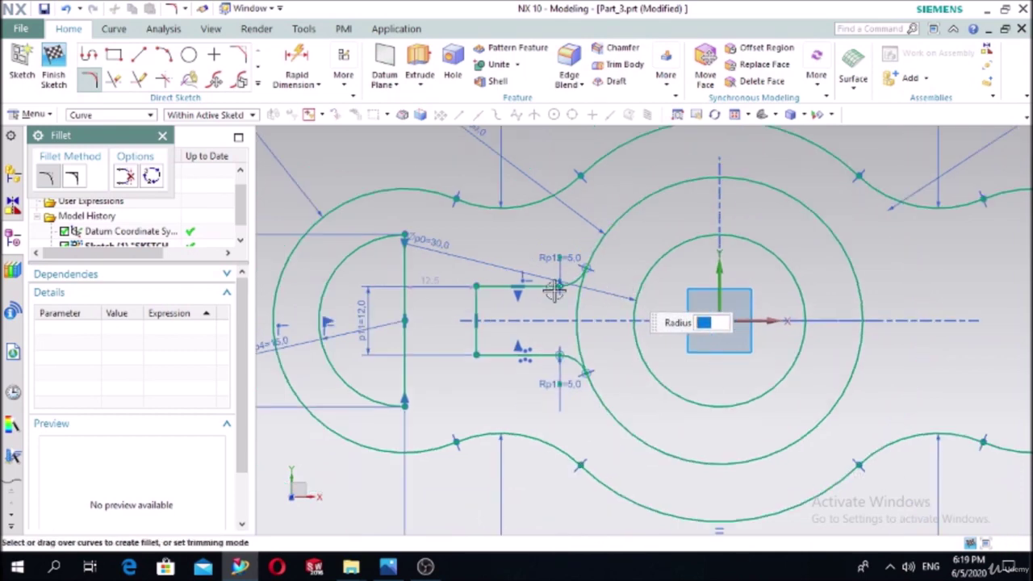
{"action": "left_click", "coordinate": [163, 135]}
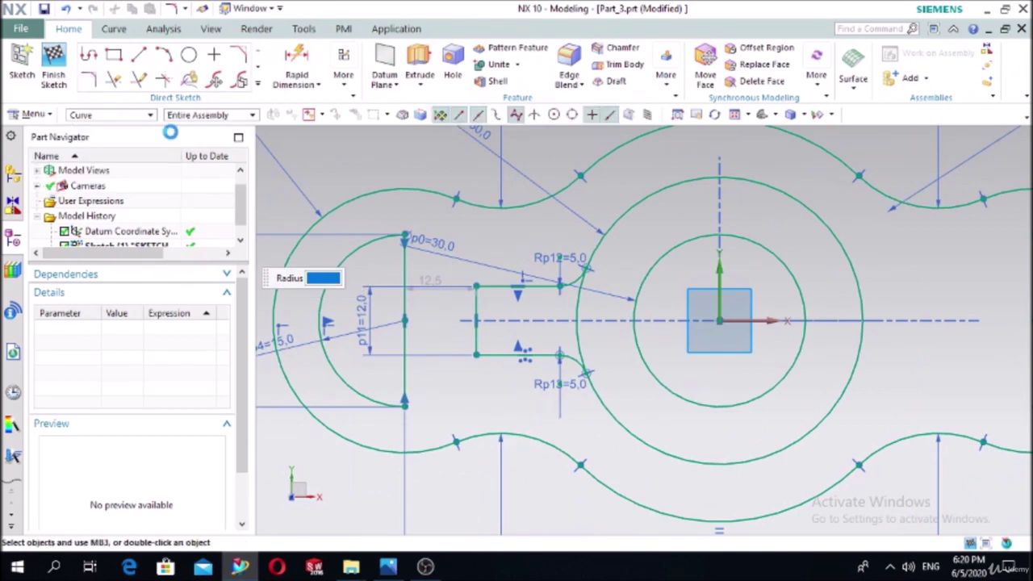
Mirror the left slot's three lines and two fillets about the Y axis
{"action": "left_click", "coordinate": [258, 84]}
{"action": "left_click", "coordinate": [88, 203]}
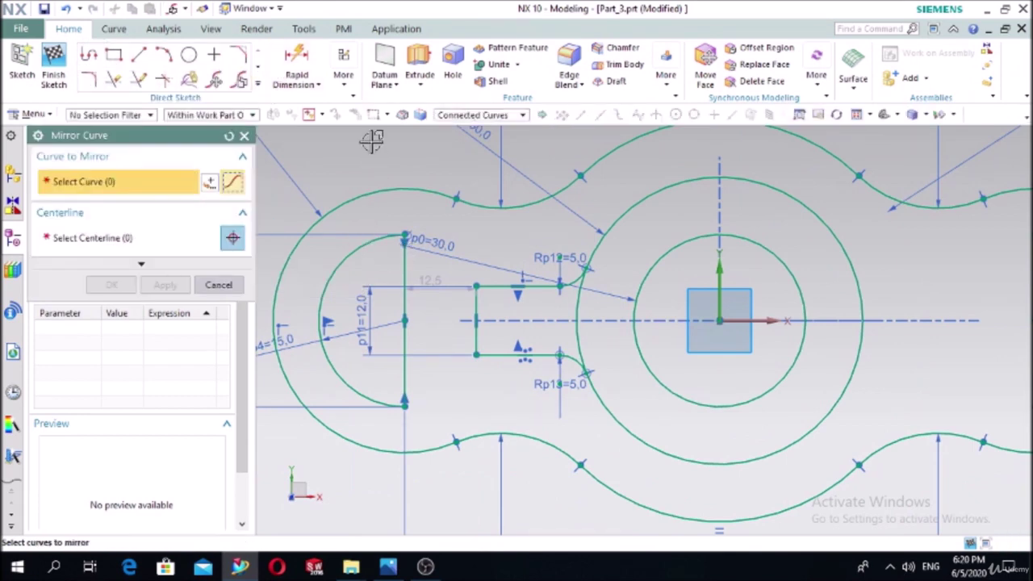
{"action": "left_click", "coordinate": [522, 287]}
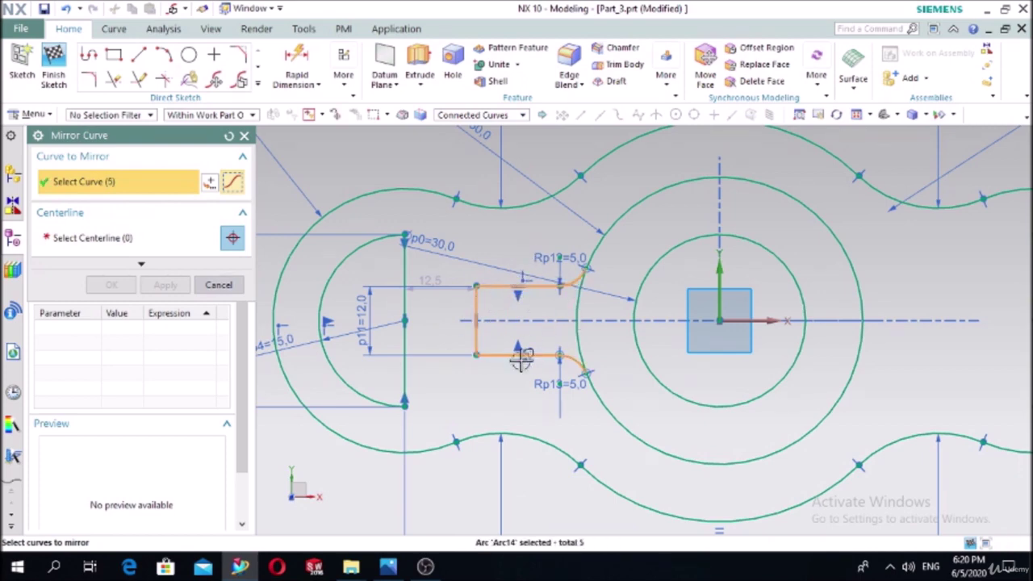
{"action": "left_click", "coordinate": [121, 238]}
{"action": "left_click", "coordinate": [721, 282]}
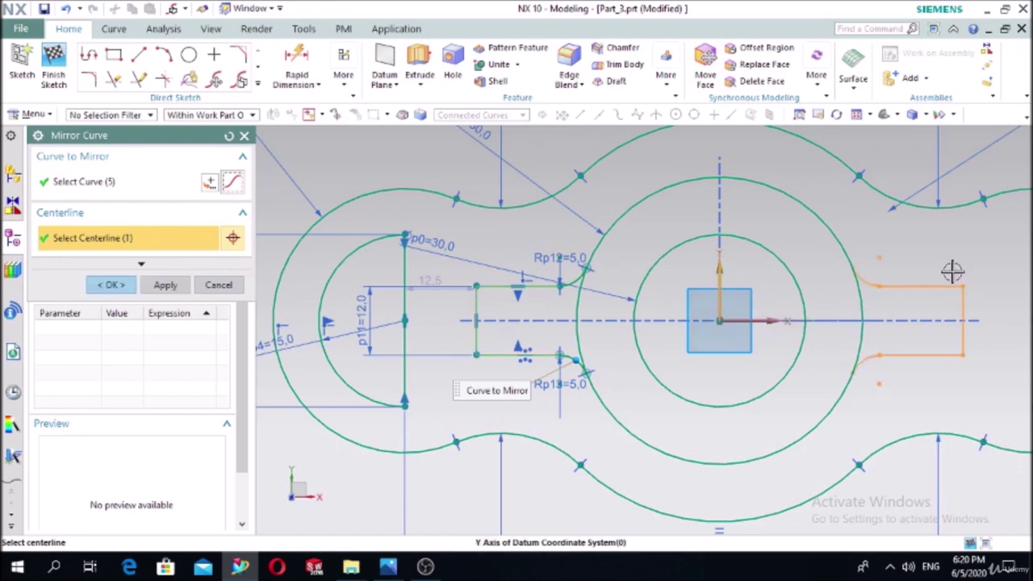
{"action": "left_click", "coordinate": [113, 285]}
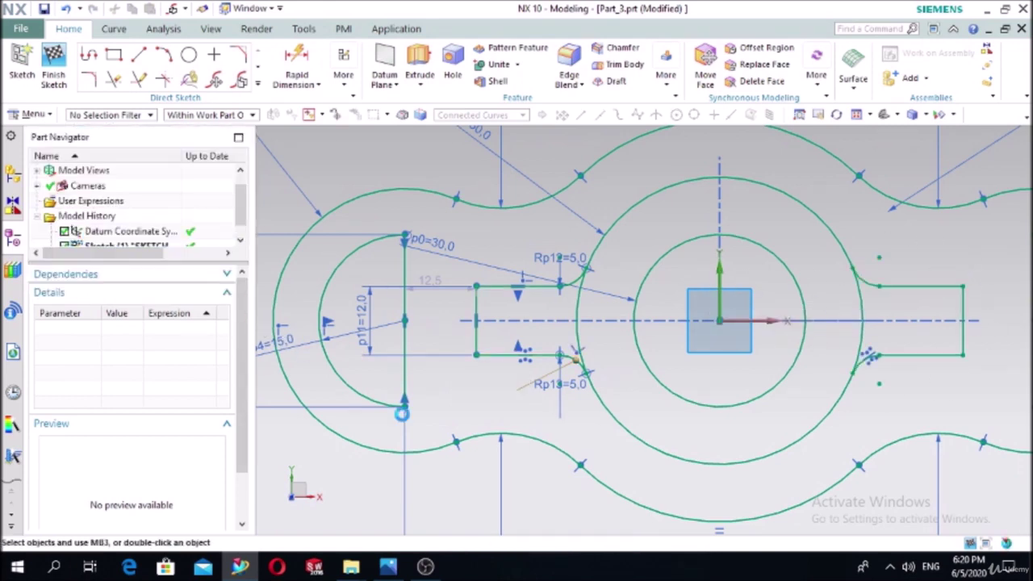
Check 4.jpg, dimension the distance between the outer ends of the two slots and set it to 90 mm
{"action": "left_click", "coordinate": [389, 568]}
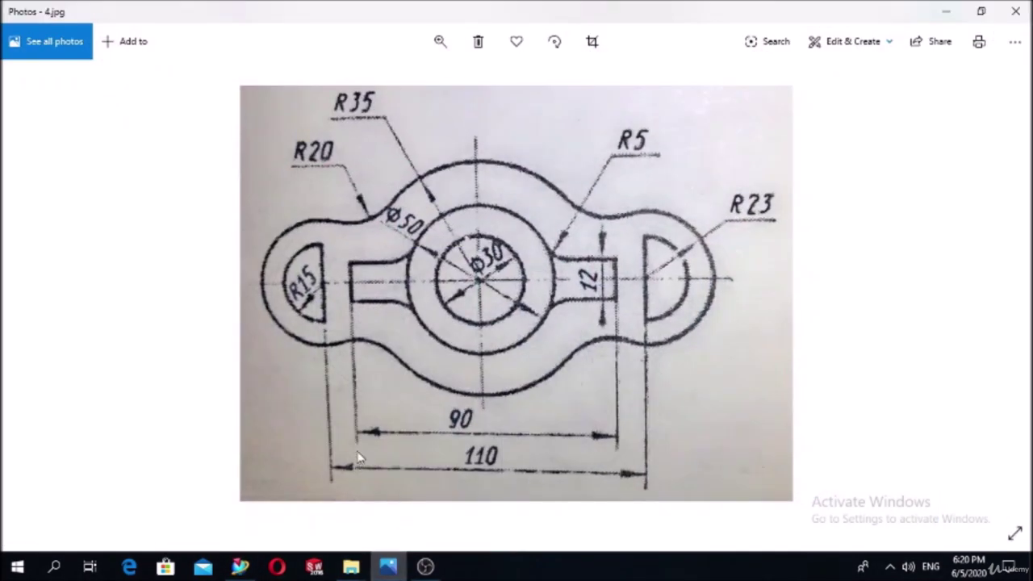
{"action": "left_click", "coordinate": [389, 568]}
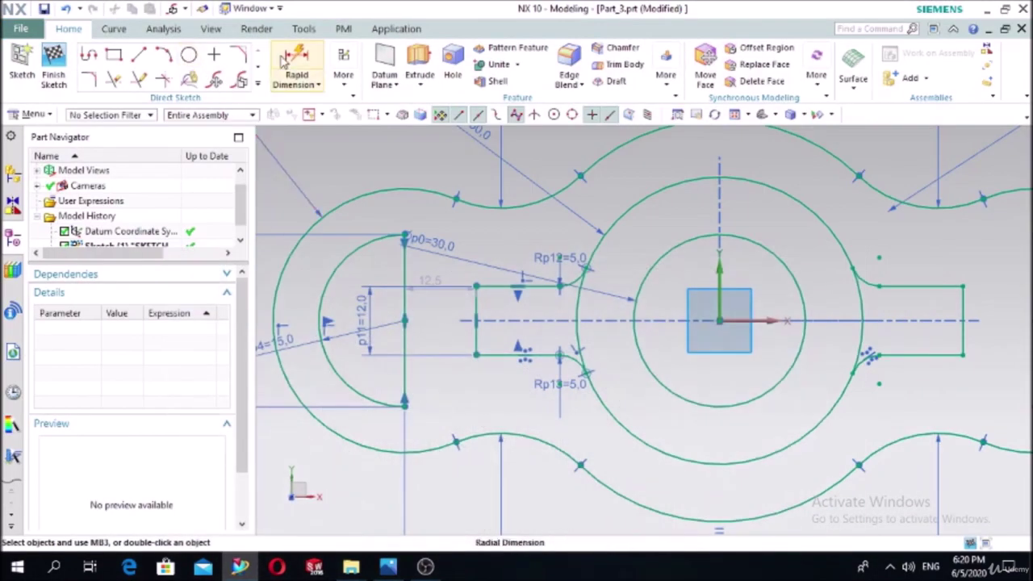
{"action": "left_click", "coordinate": [297, 67]}
{"action": "left_click", "coordinate": [477, 327]}
{"action": "scroll", "coordinate": [517, 339], "scroll_direction": "down", "scroll_amount": 5}
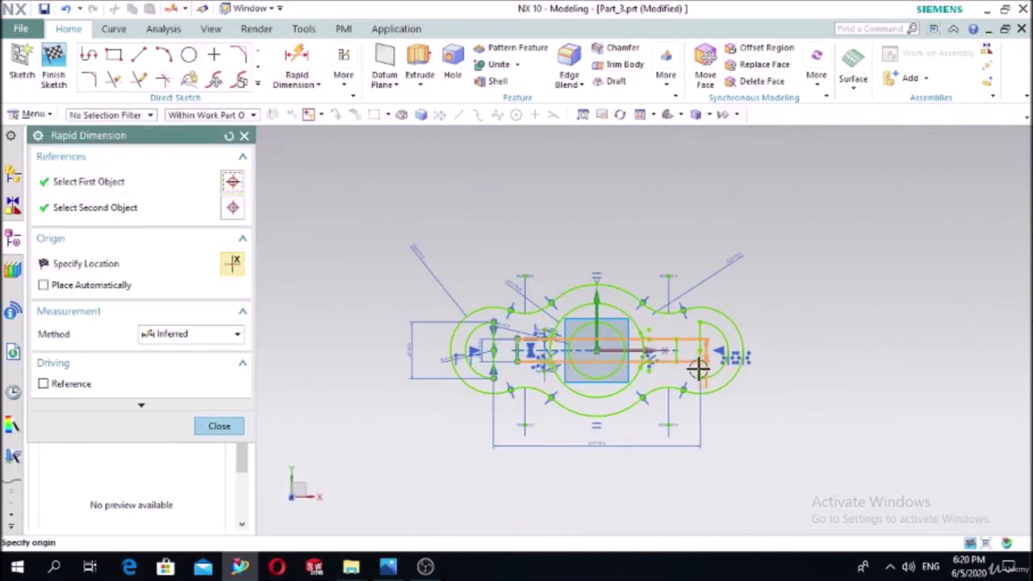
{"action": "left_click", "coordinate": [676, 346]}
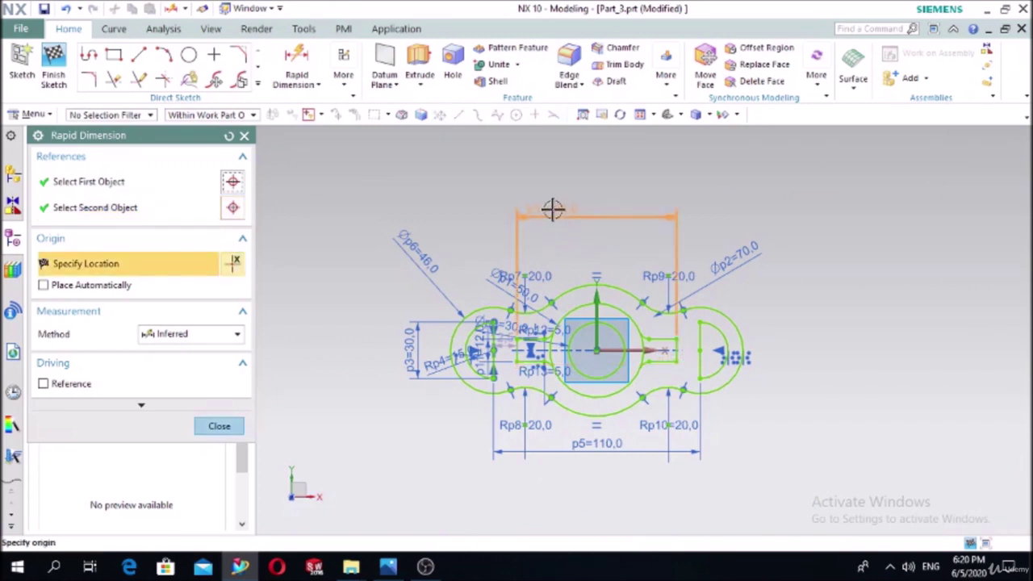
{"action": "left_click", "coordinate": [583, 212]}
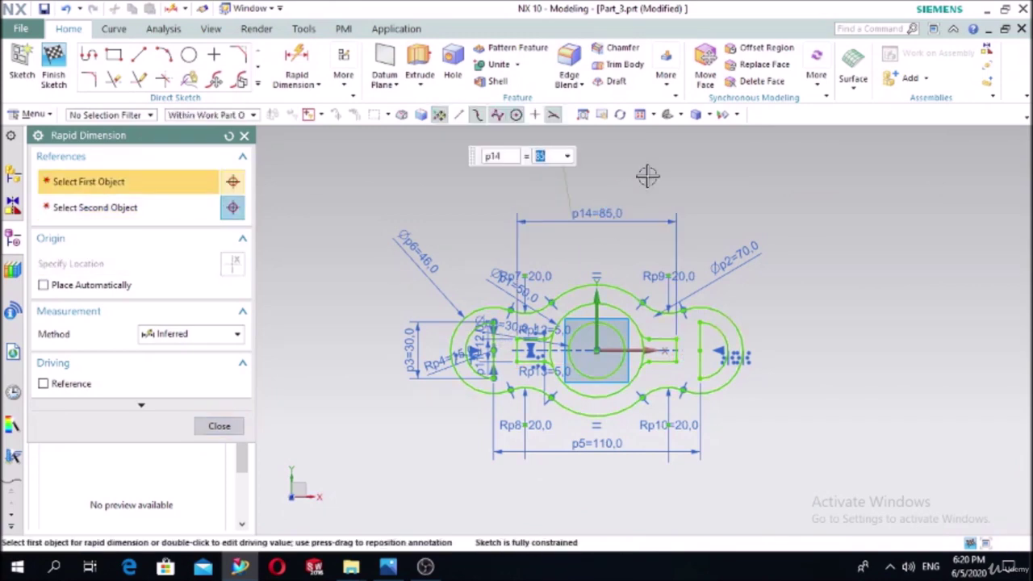
{"action": "type", "text": "90"}
{"action": "key", "text": "Return"}
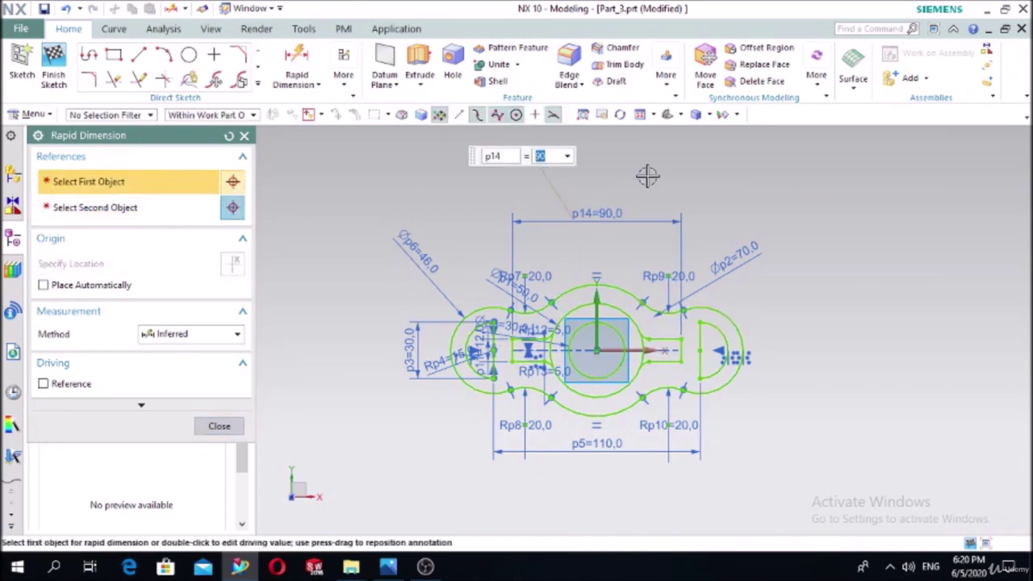
{"action": "left_click", "coordinate": [219, 426]}
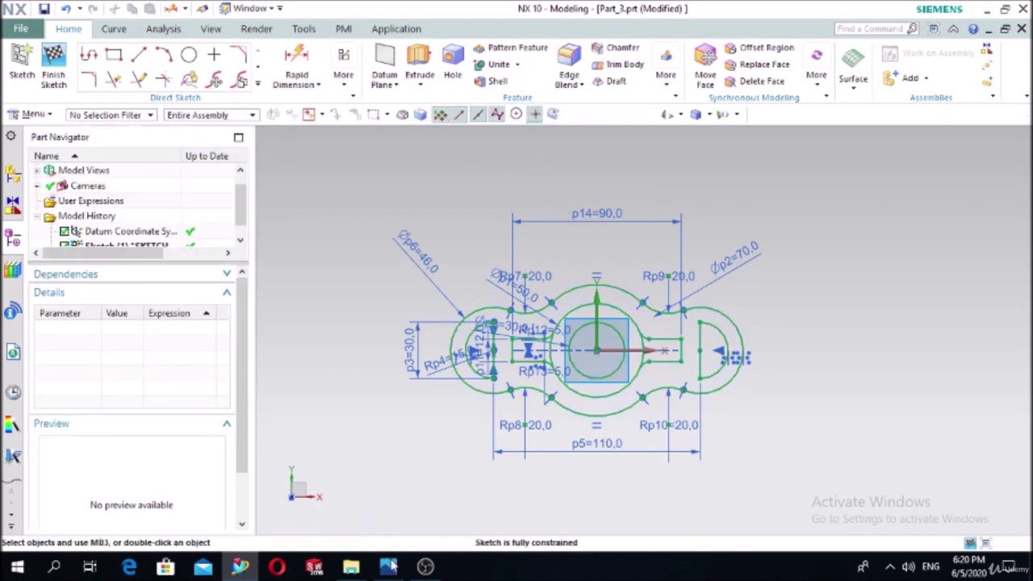
Check the plate profile against 4.jpg and finish the sketch
{"action": "left_click", "coordinate": [389, 568]}
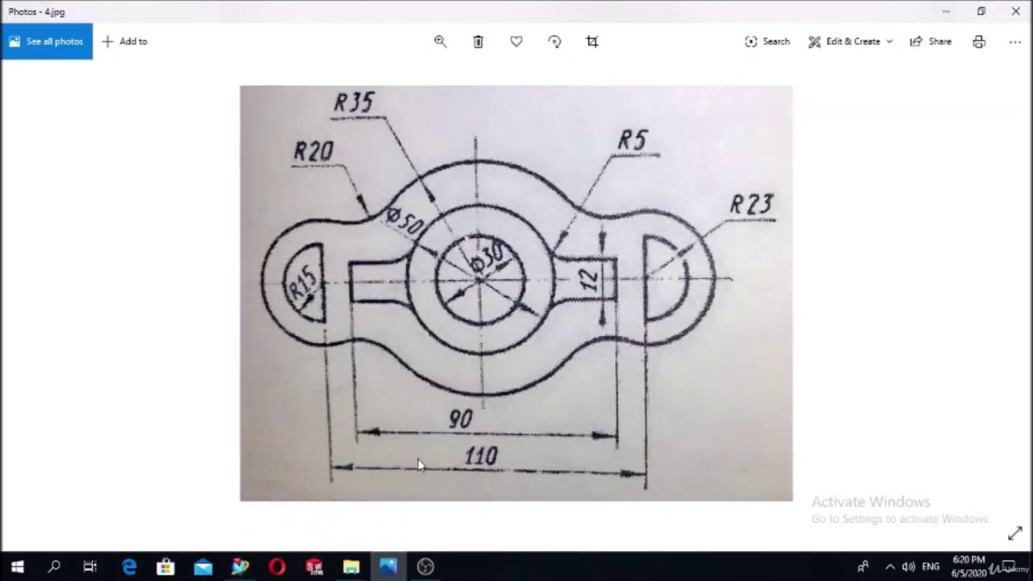
{"action": "left_click", "coordinate": [388, 567]}
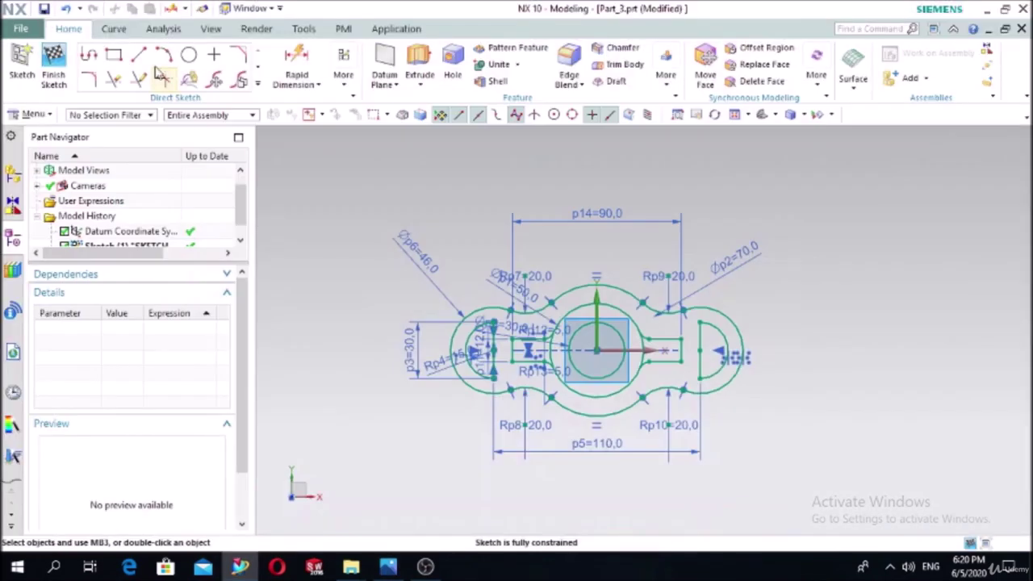
{"action": "left_click", "coordinate": [55, 63]}
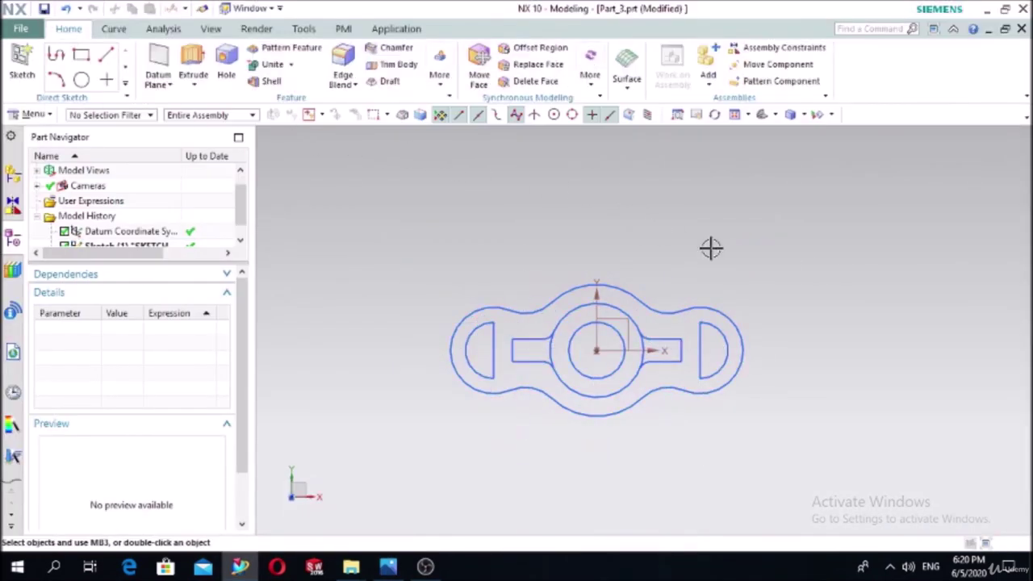
{"action": "scroll", "coordinate": [595, 380], "scroll_direction": "up", "scroll_amount": 2}
{"action": "scroll", "coordinate": [570, 472], "scroll_direction": "down", "scroll_amount": 2}
{"action": "scroll", "coordinate": [577, 469], "scroll_direction": "up", "scroll_amount": 1}
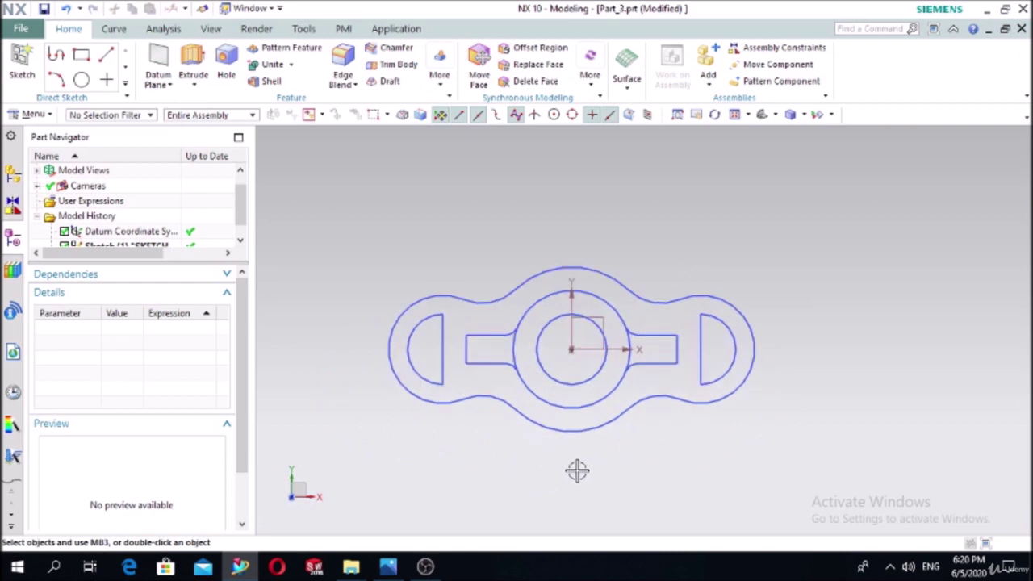
{"action": "scroll", "coordinate": [648, 180], "scroll_direction": "up", "scroll_amount": 1}
{"action": "scroll", "coordinate": [623, 189], "scroll_direction": "up", "scroll_amount": 2}
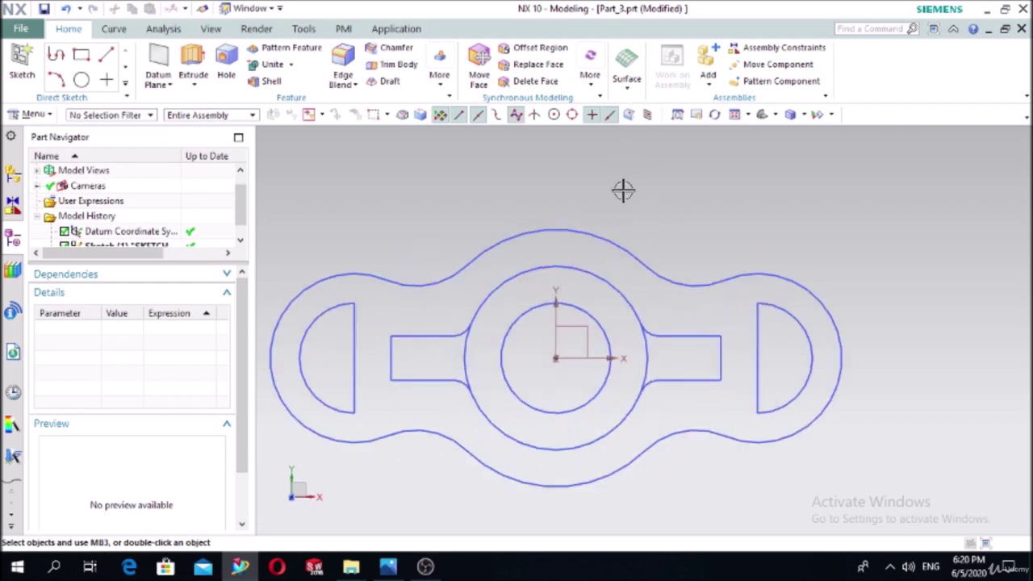
{"action": "left_click", "coordinate": [387, 567]}
{"action": "left_click", "coordinate": [384, 569]}
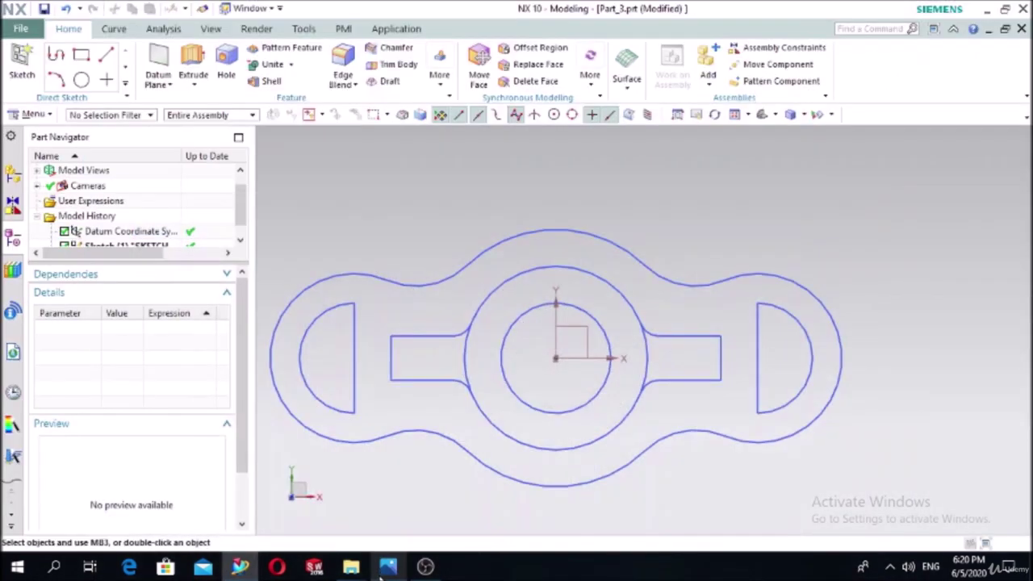